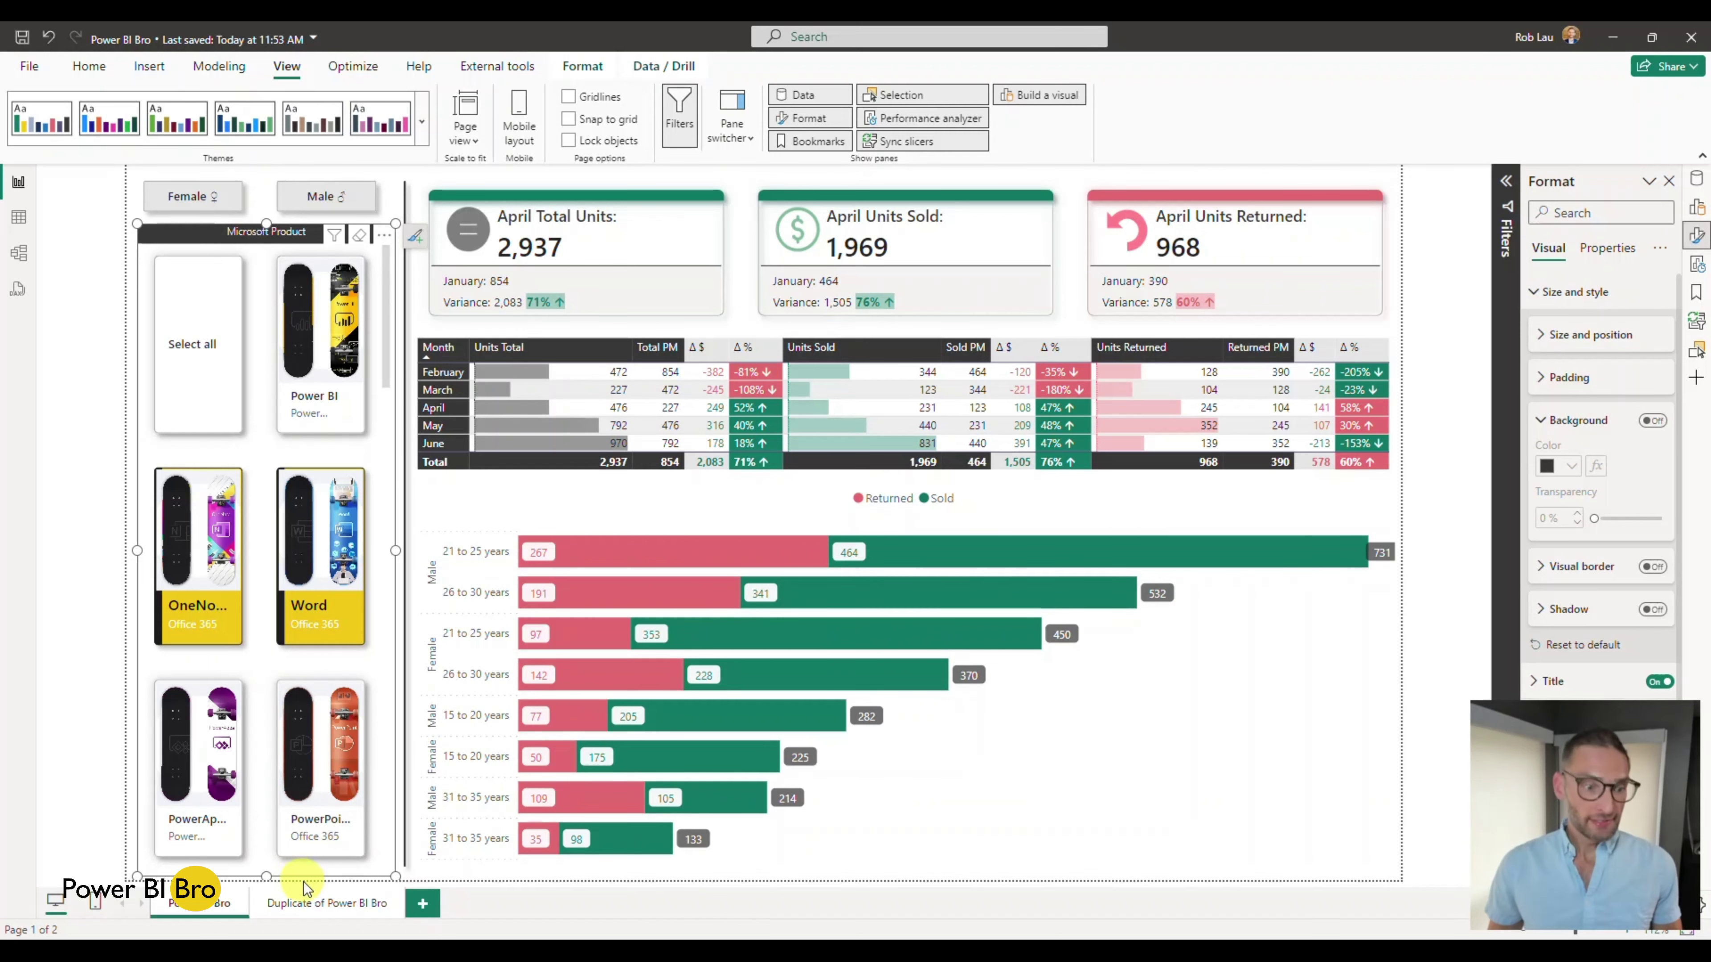
Open the Duplicate of Power BI Bro page and show the Build a visual pane
{"action": "left_click", "coordinate": [314, 905]}
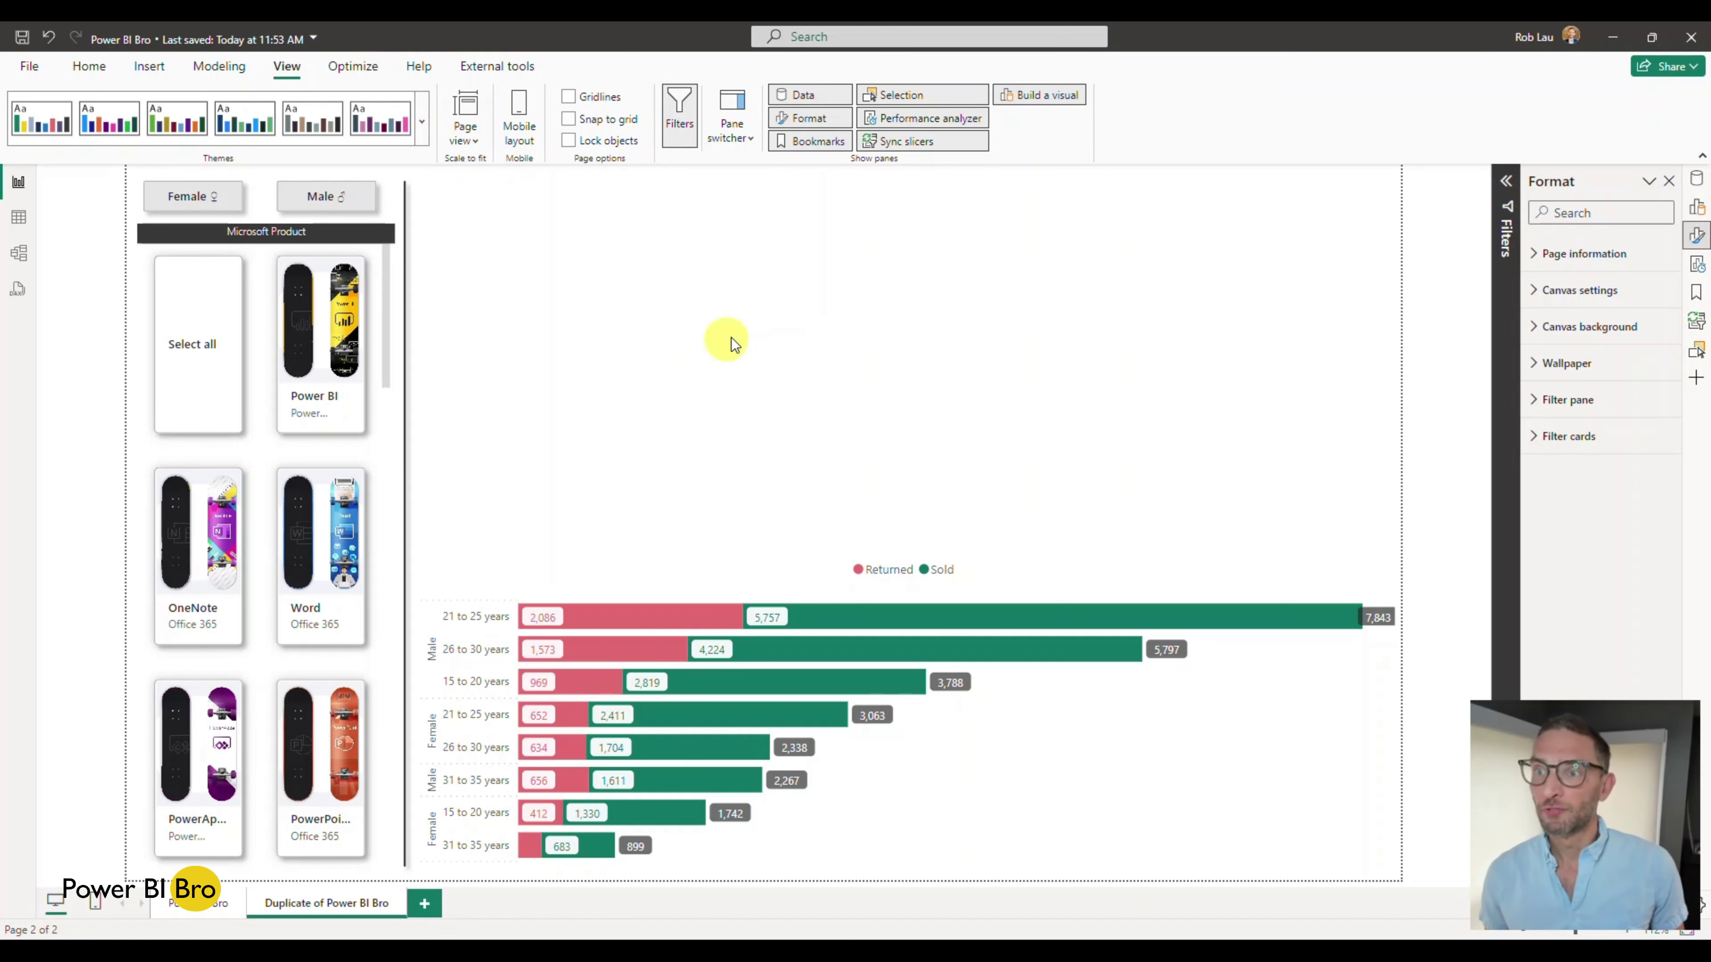
{"action": "left_click", "coordinate": [734, 135]}
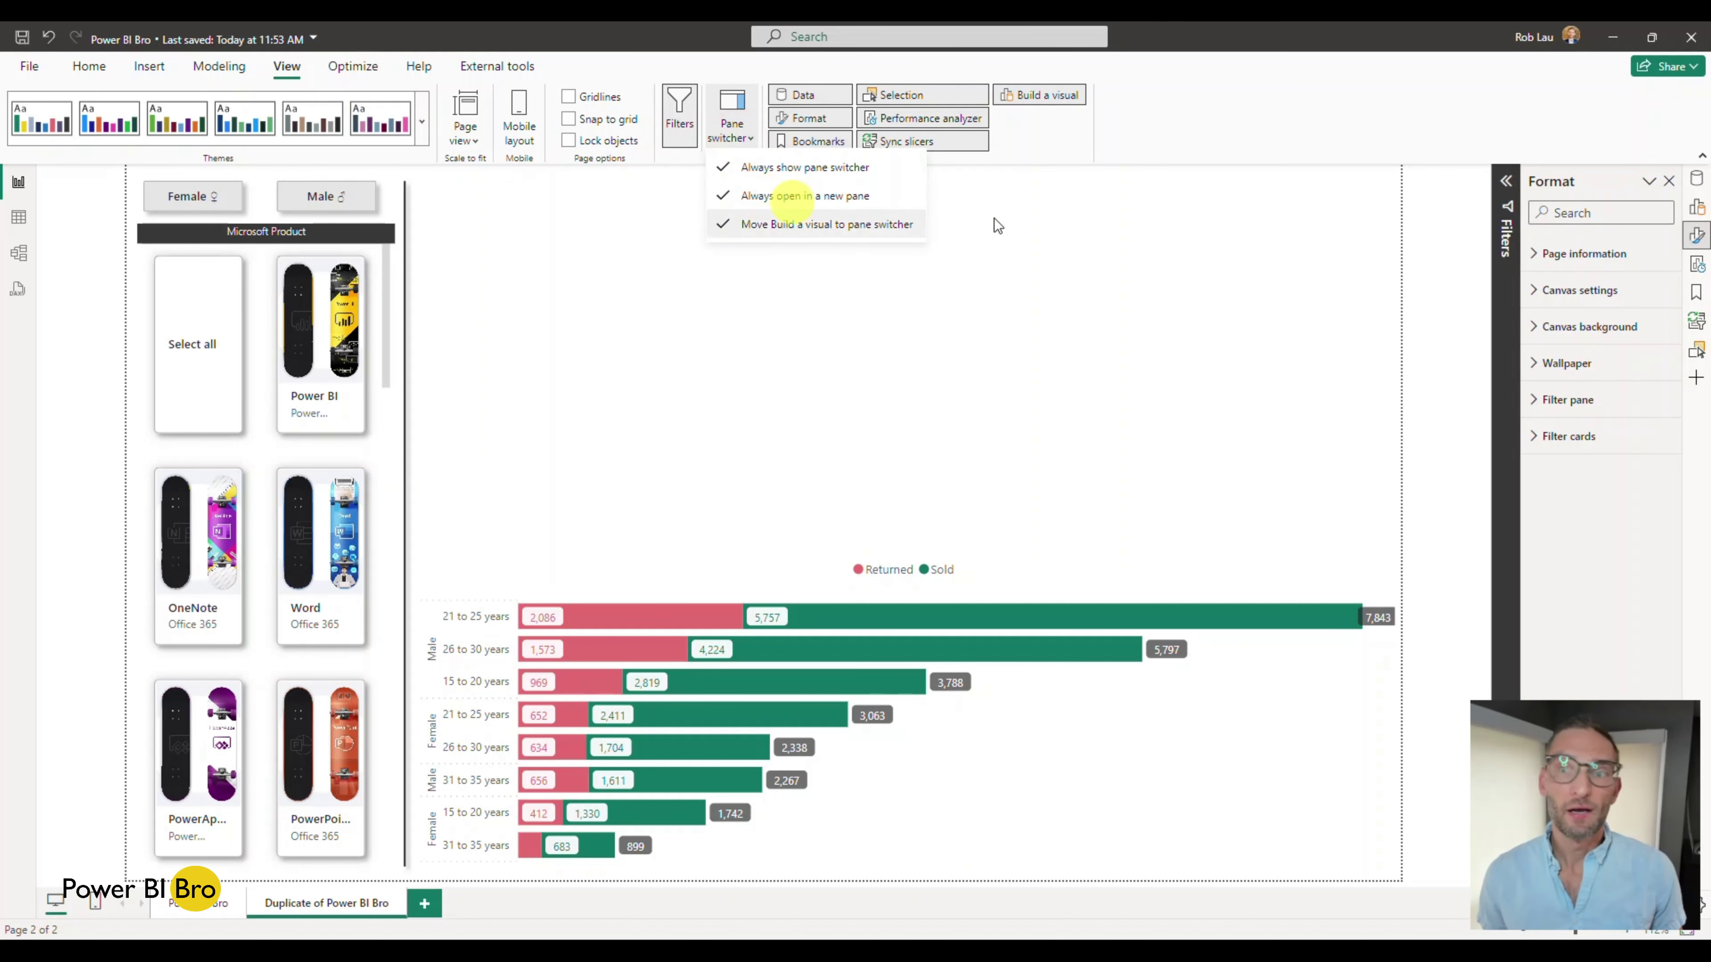
{"action": "left_click", "coordinate": [1695, 215]}
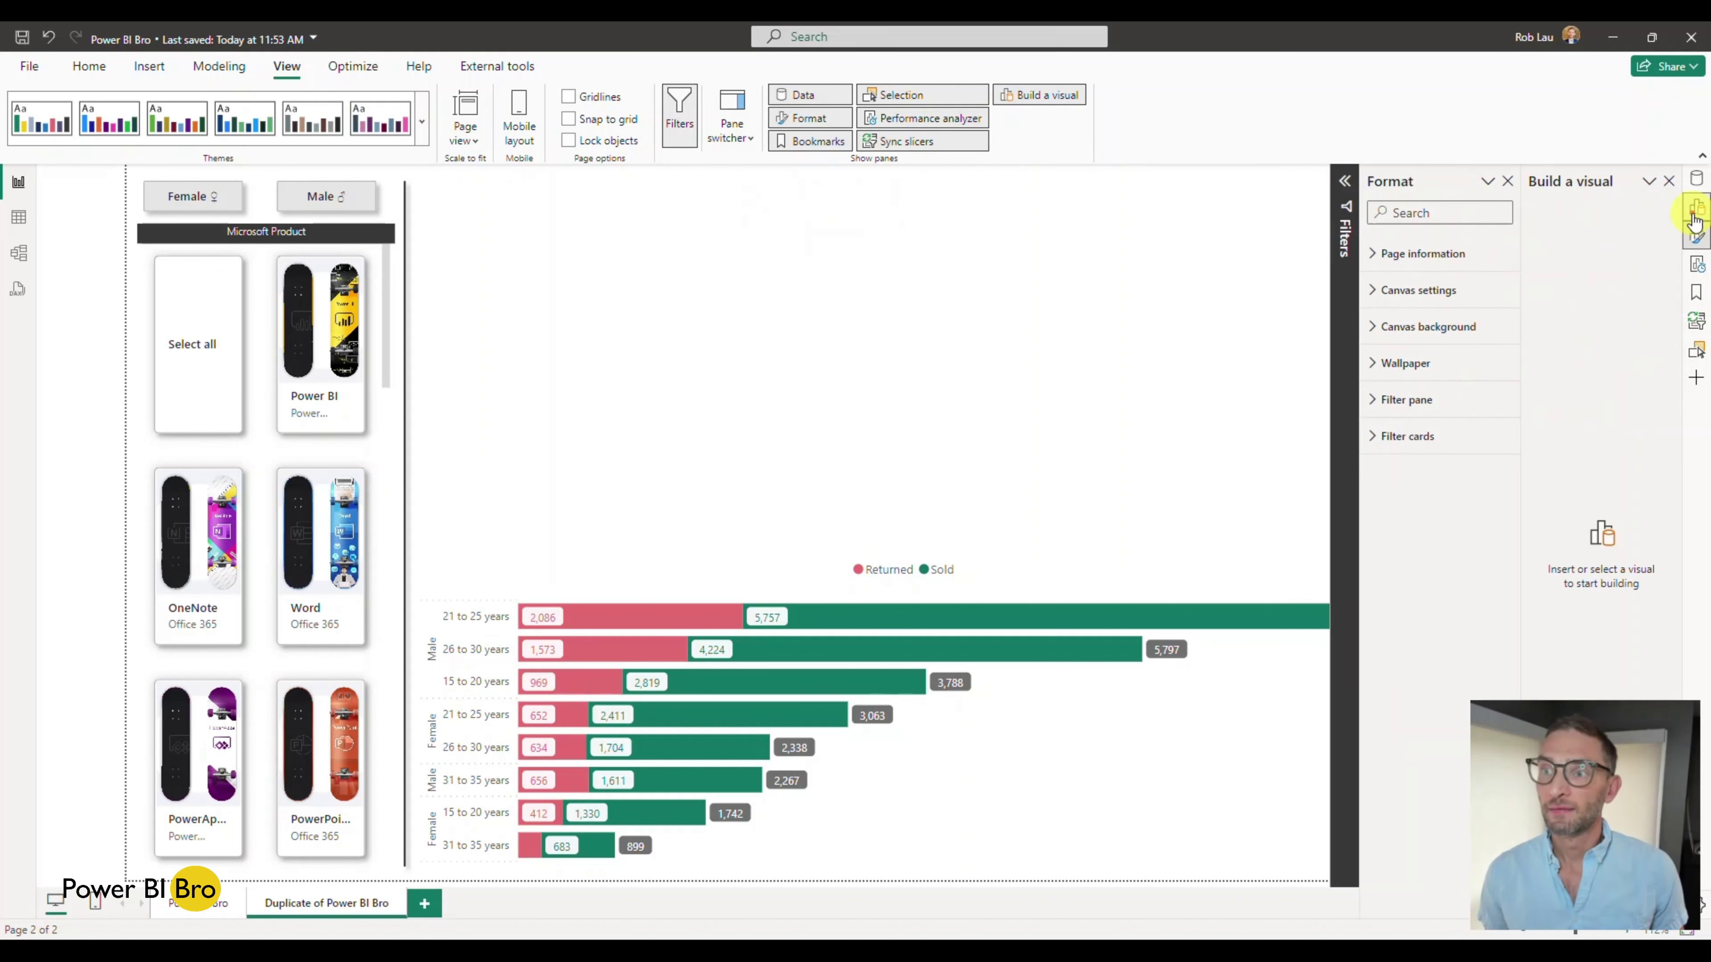
Insert an empty stacked bar chart in the blank area above the existing bar chart
{"action": "left_click", "coordinate": [149, 65]}
{"action": "left_click", "coordinate": [317, 121]}
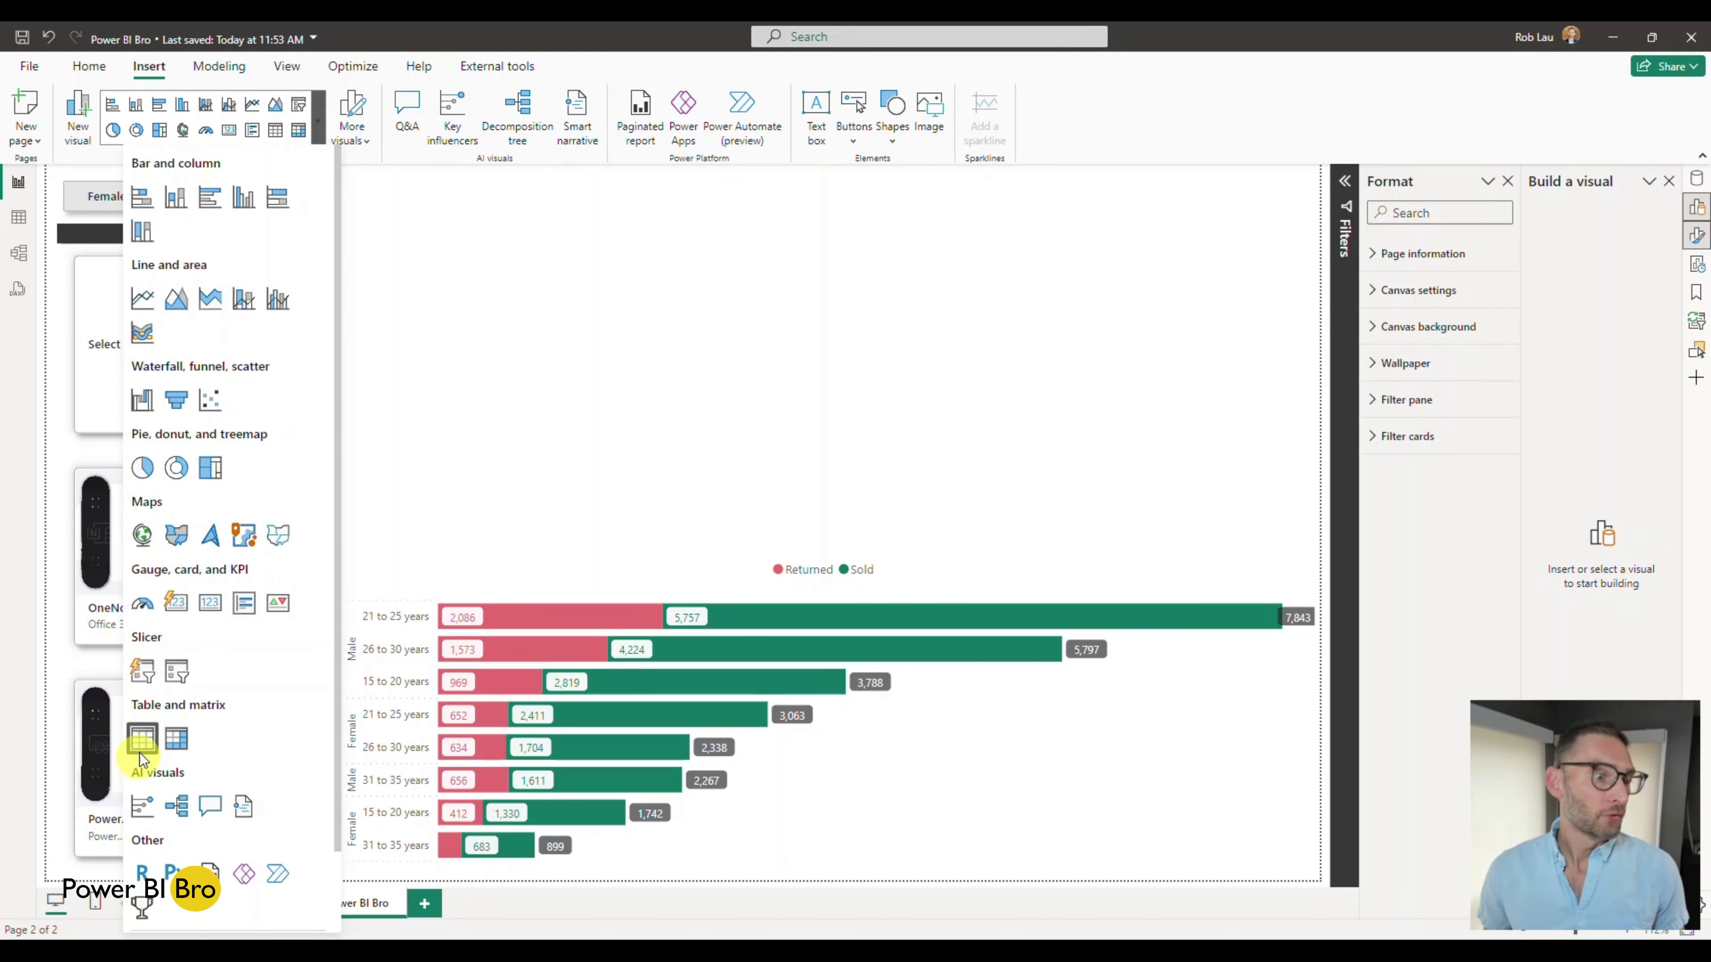
{"action": "left_click", "coordinate": [142, 197]}
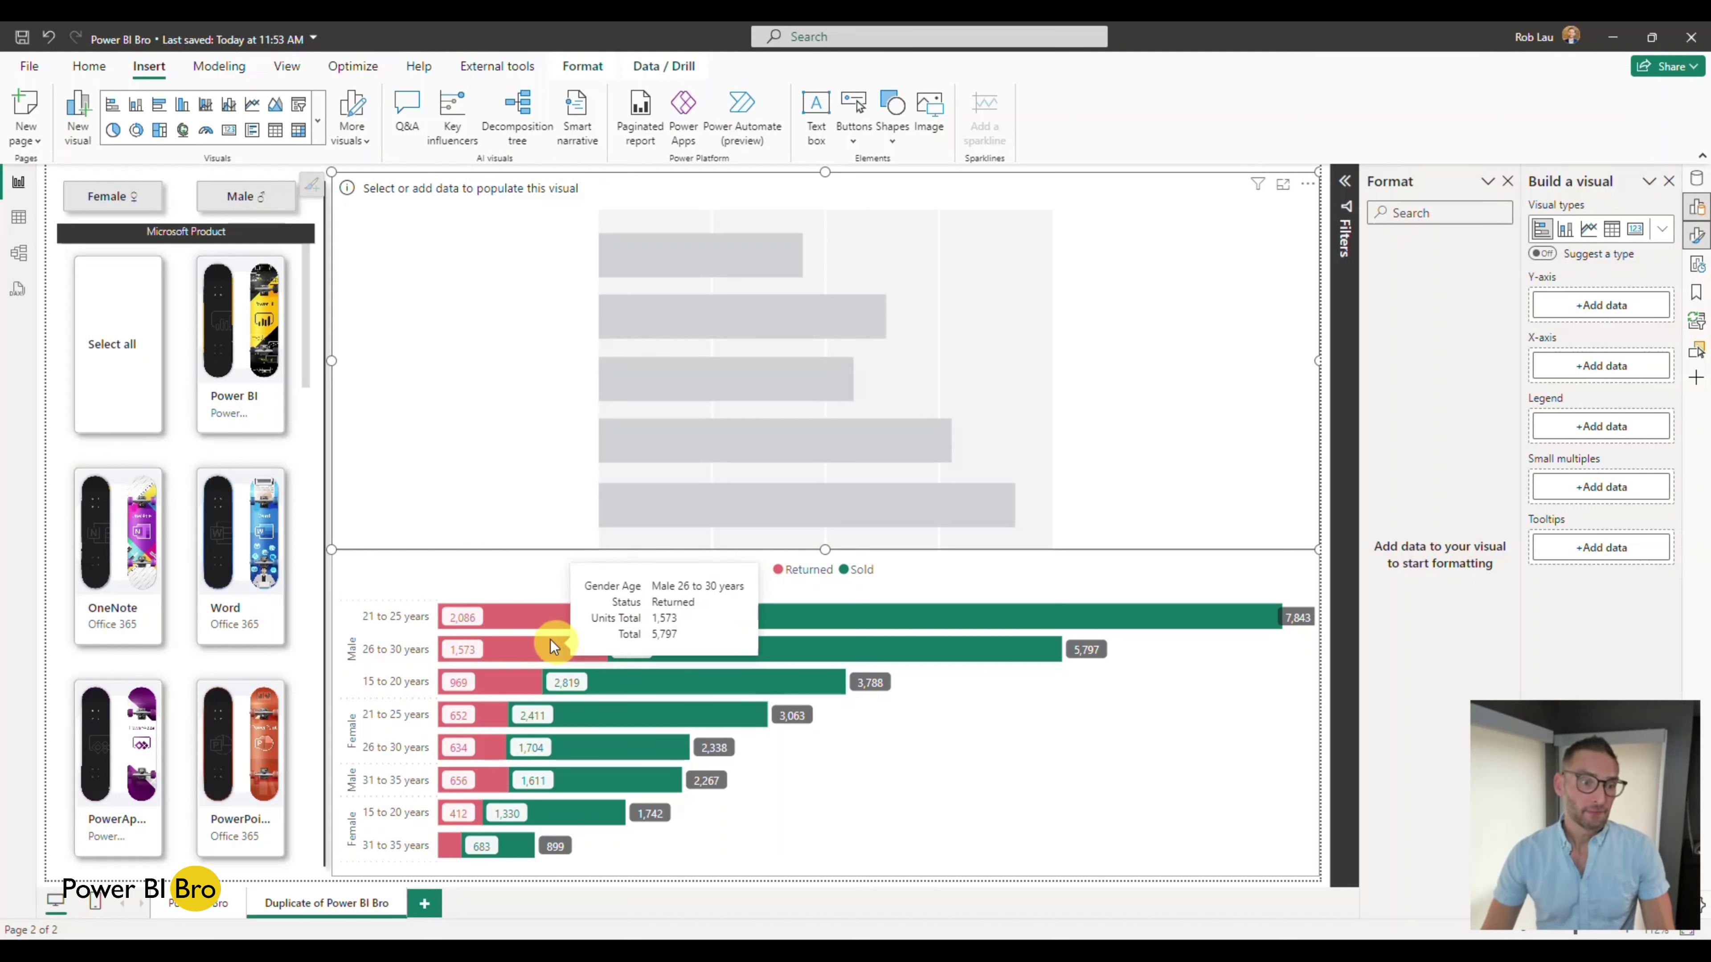
{"action": "mouse_move", "coordinate": [674, 614]}
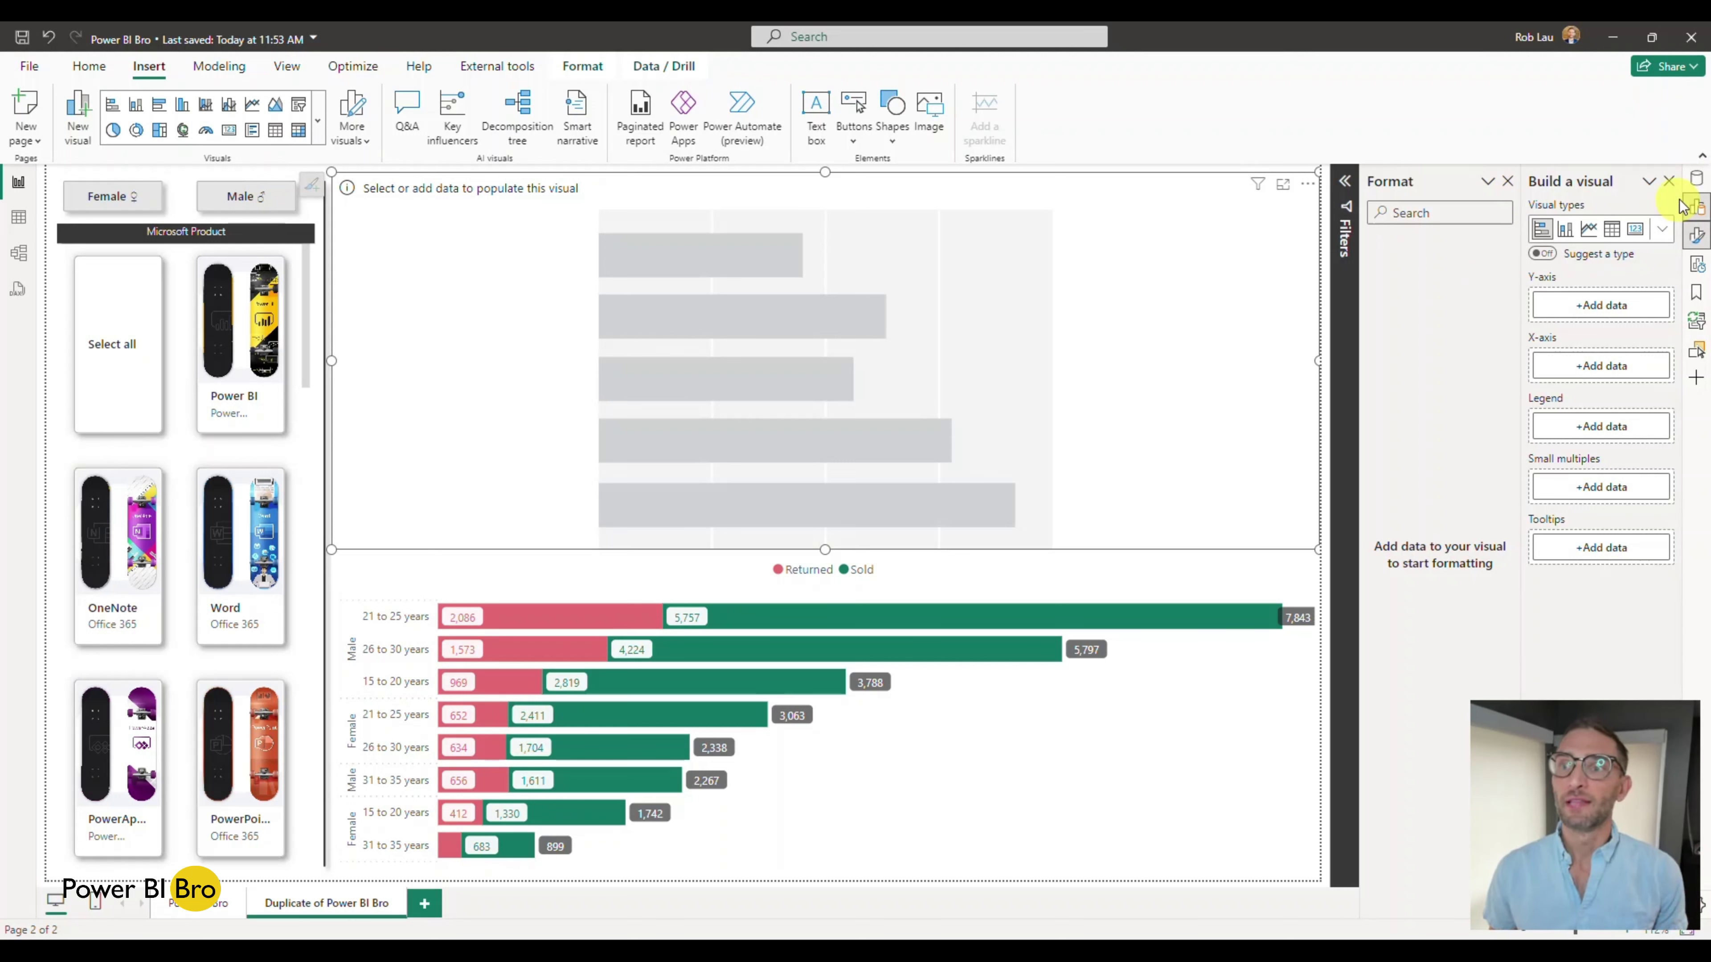
Show the Data pane and expand the Calculations table down to its Units Total measures
{"action": "left_click", "coordinate": [1697, 185]}
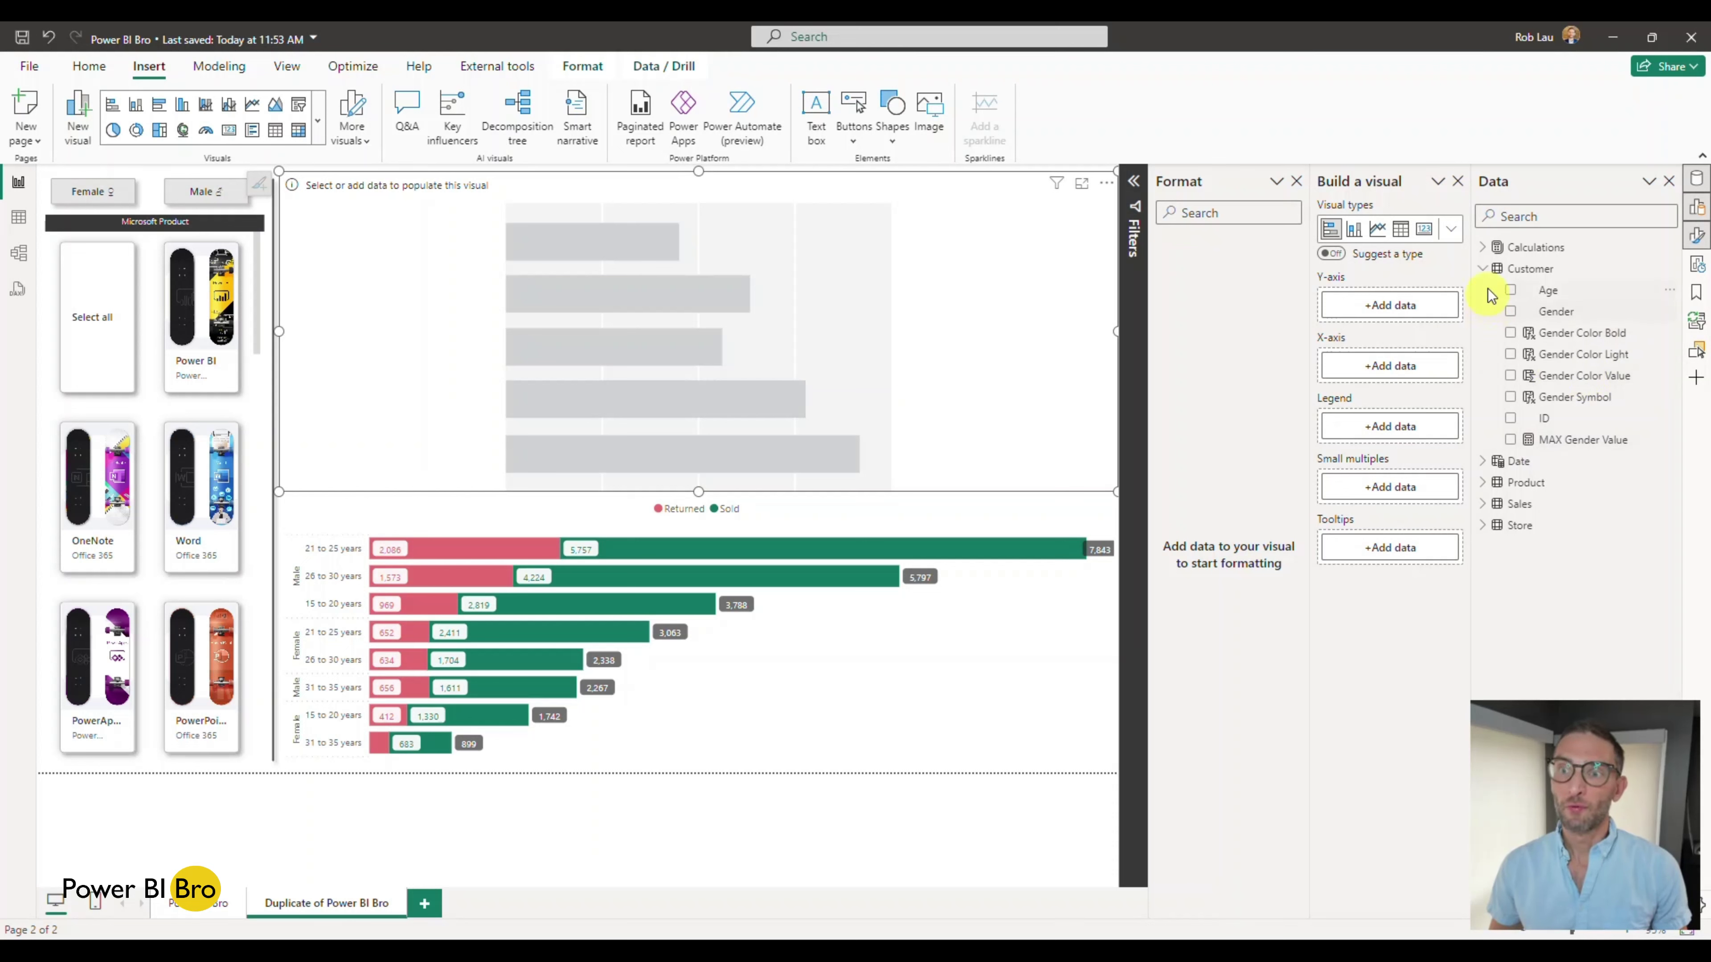
{"action": "left_click", "coordinate": [1484, 247]}
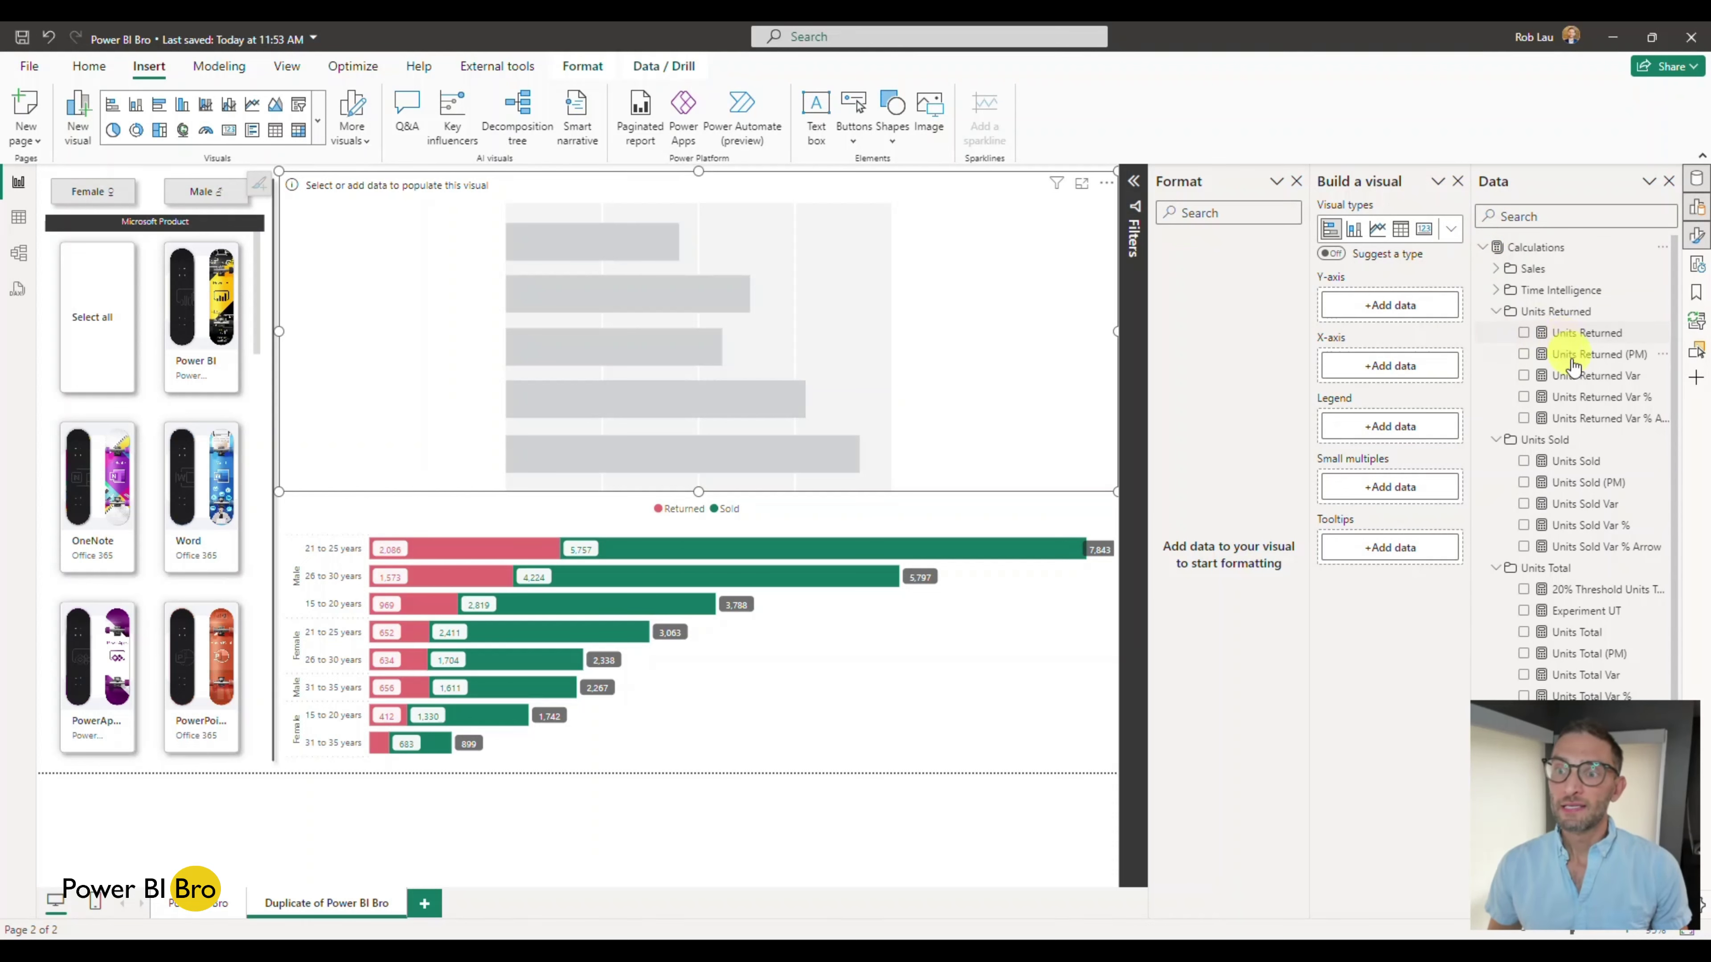
{"action": "scroll", "coordinate": [1571, 369], "scroll_direction": "down", "scroll_amount": 2}
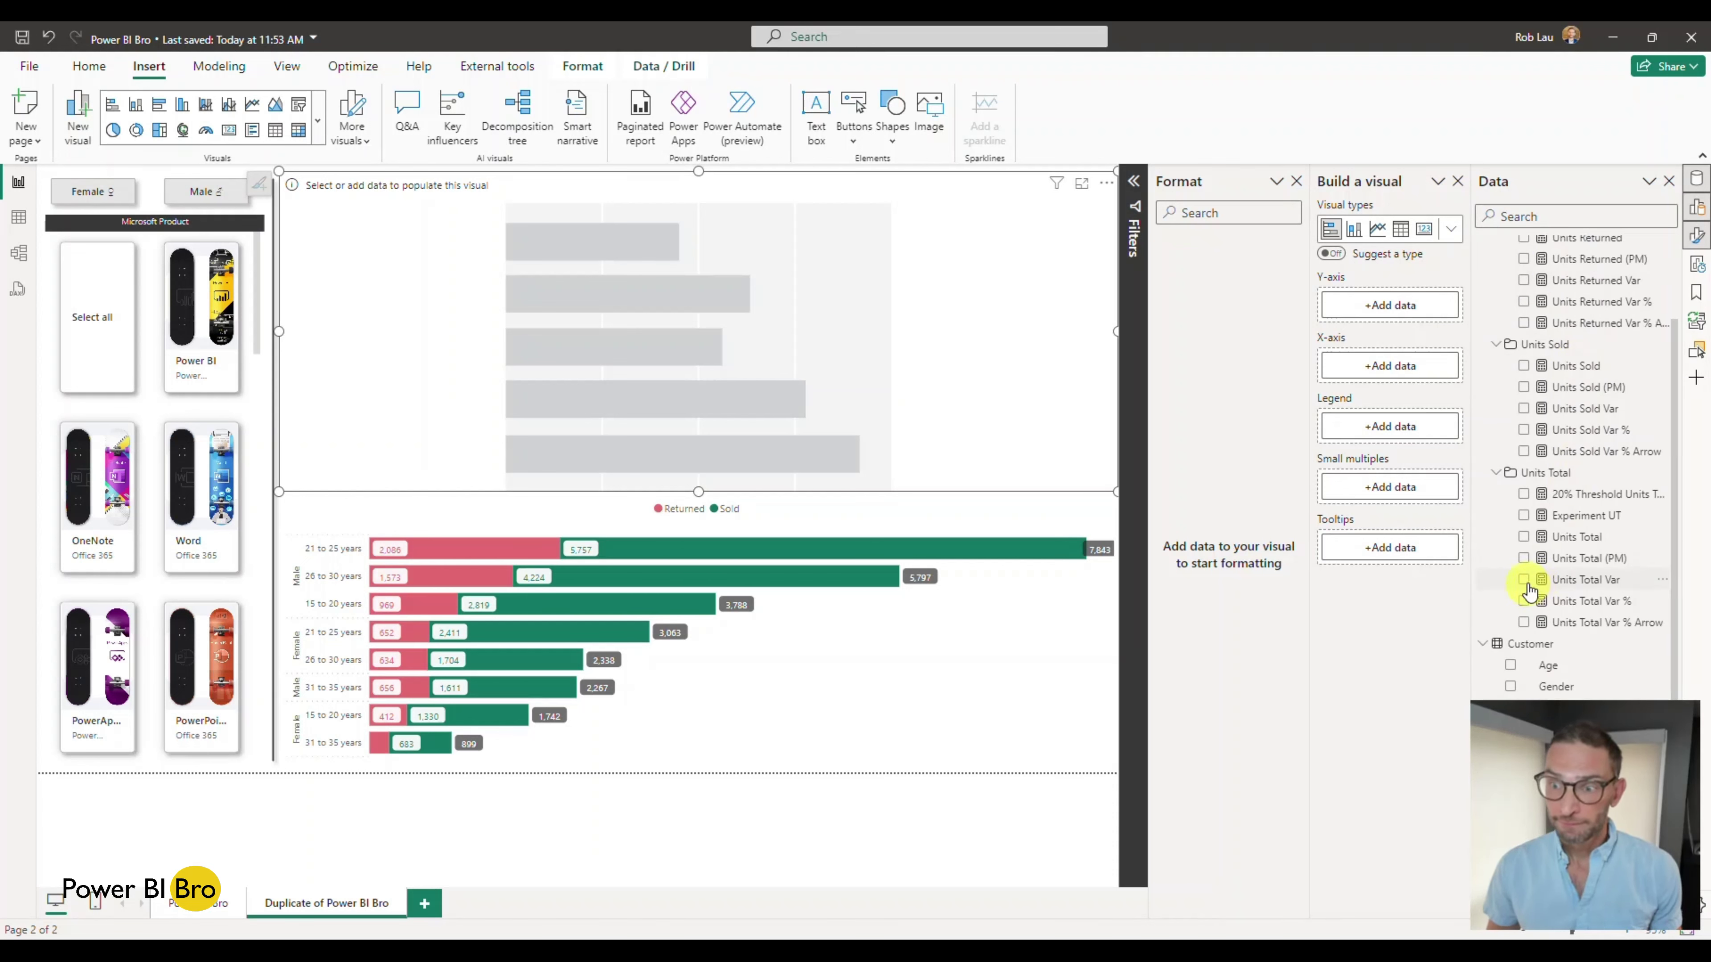
Plot the Units Total measure on the new chart's X-axis by the Customer table's Gender field
{"action": "left_click", "coordinate": [1524, 538]}
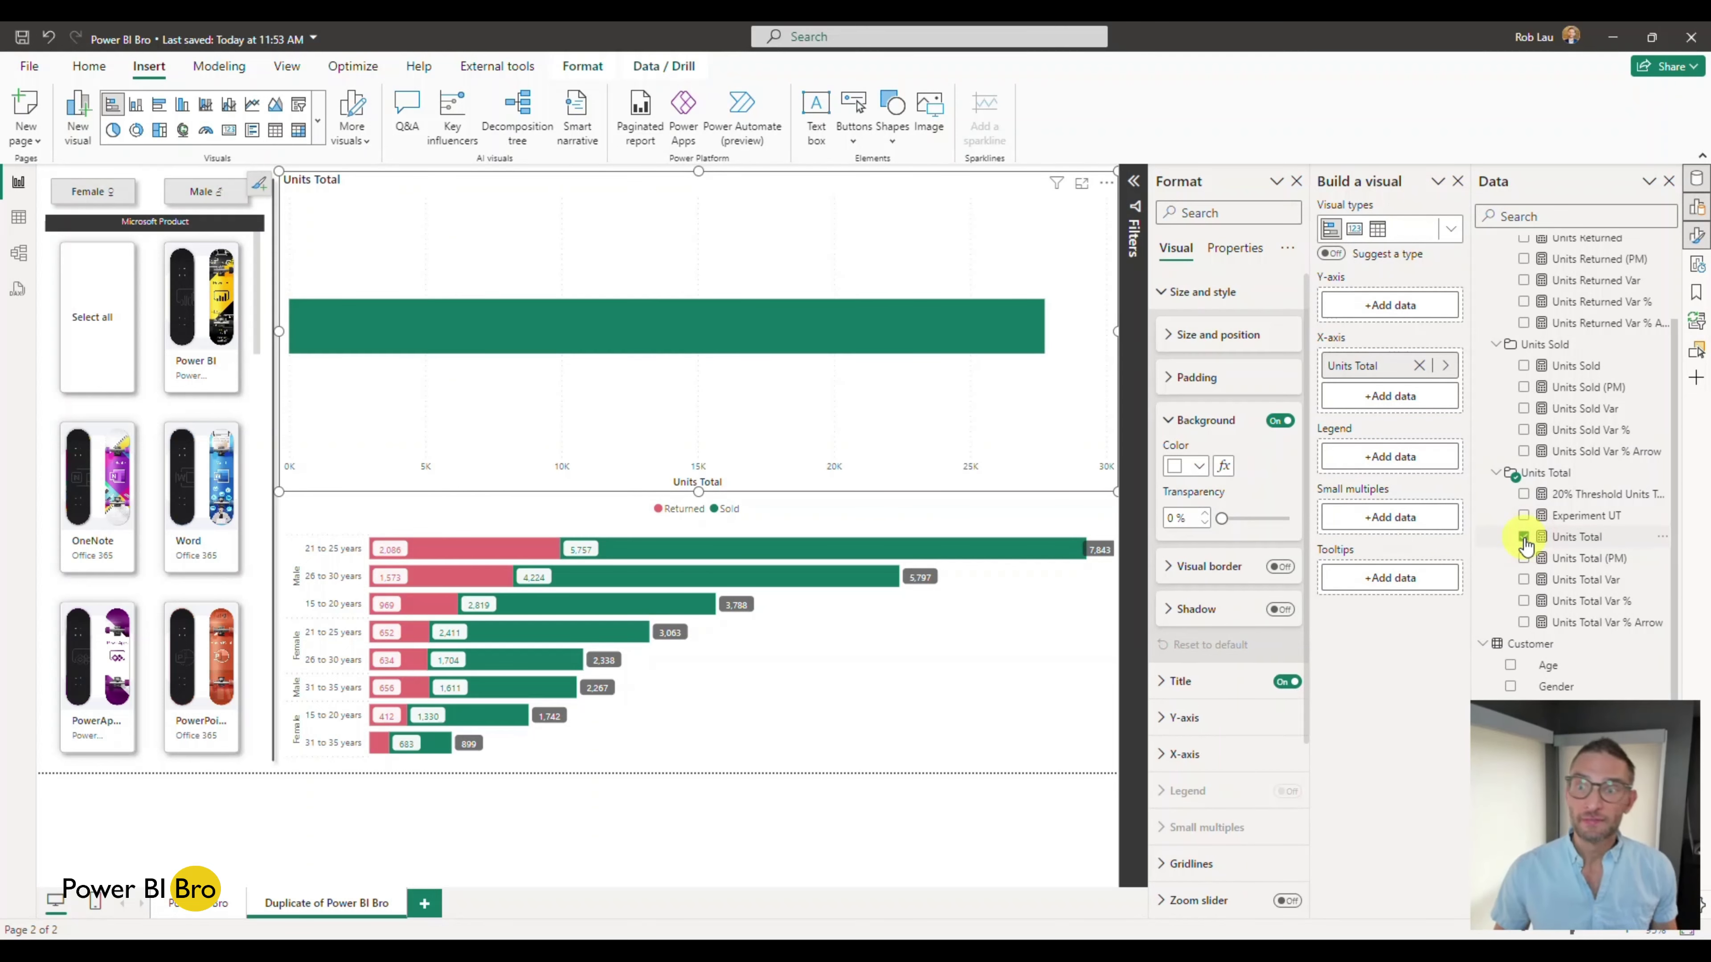
{"action": "scroll", "coordinate": [1539, 472], "scroll_direction": "up", "scroll_amount": 2}
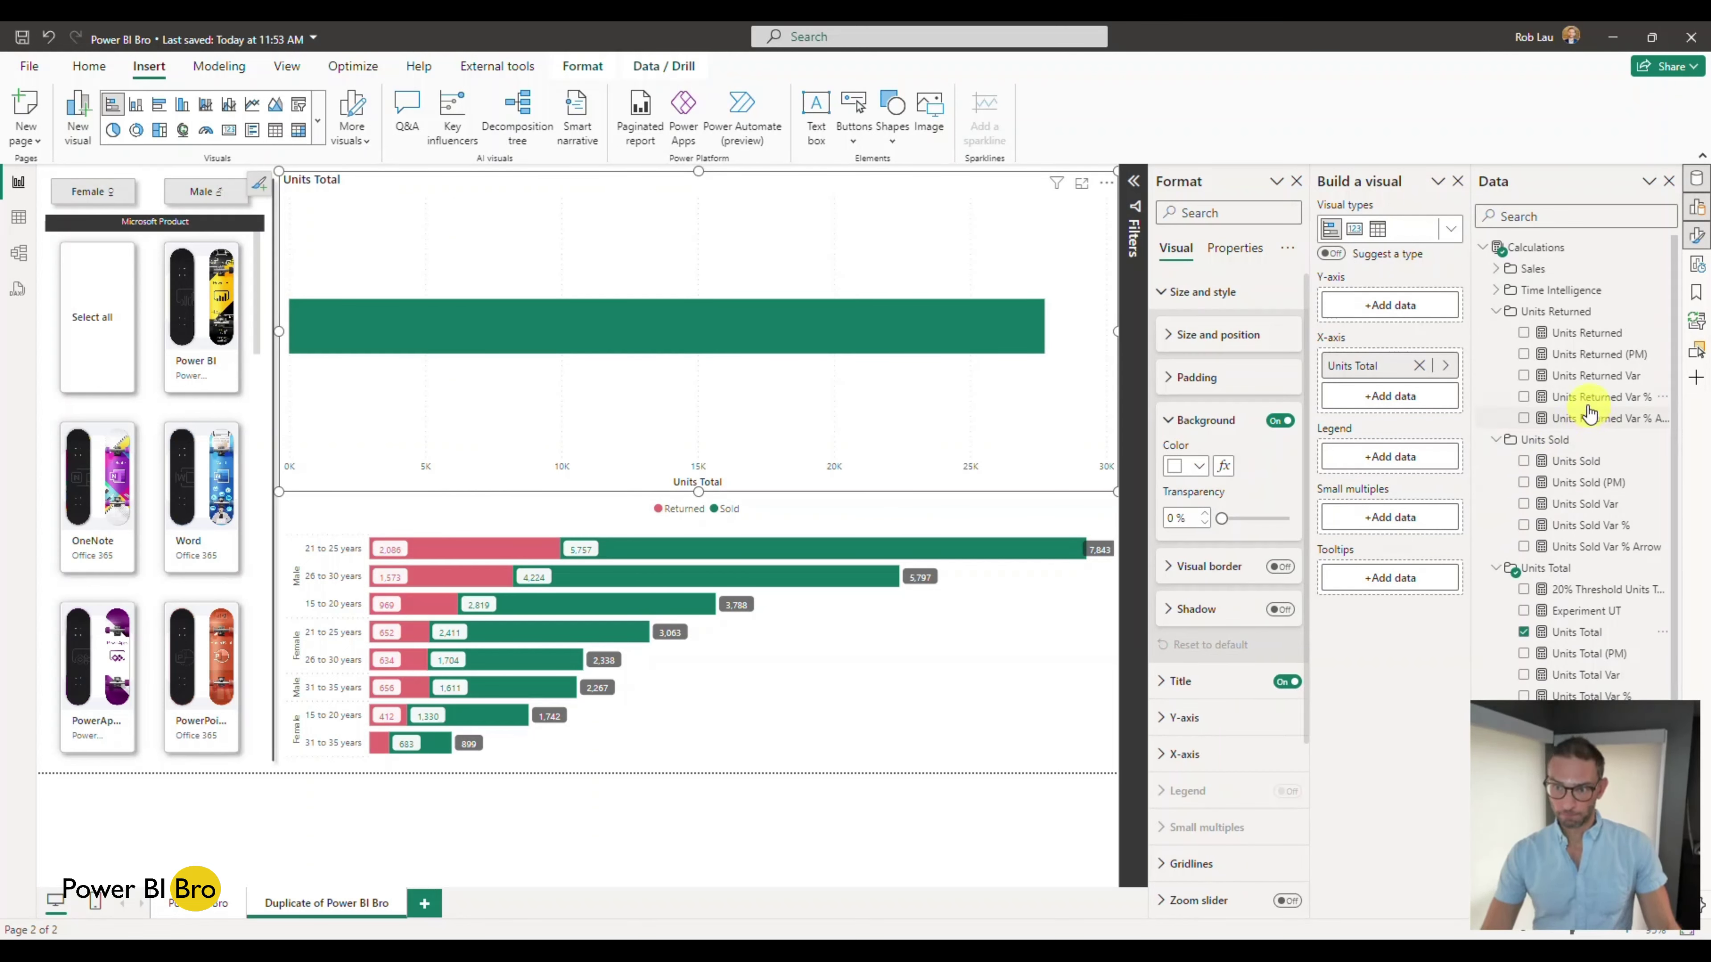
{"action": "left_click", "coordinate": [1495, 312]}
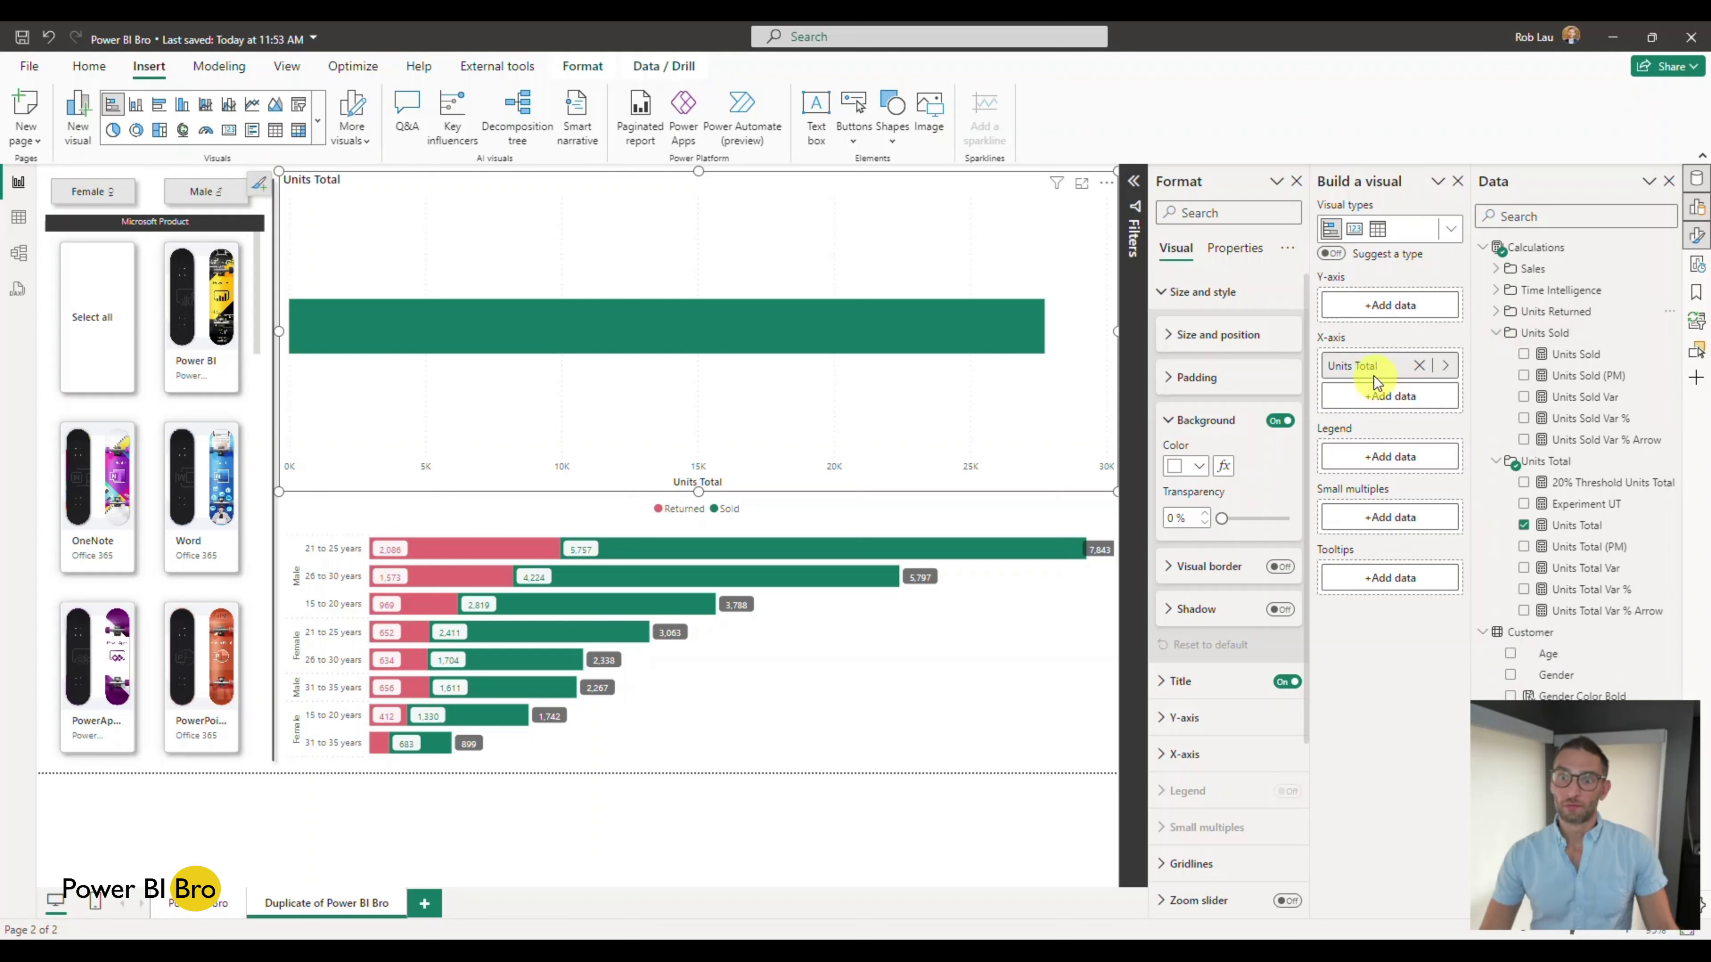
{"action": "left_click", "coordinate": [1510, 674]}
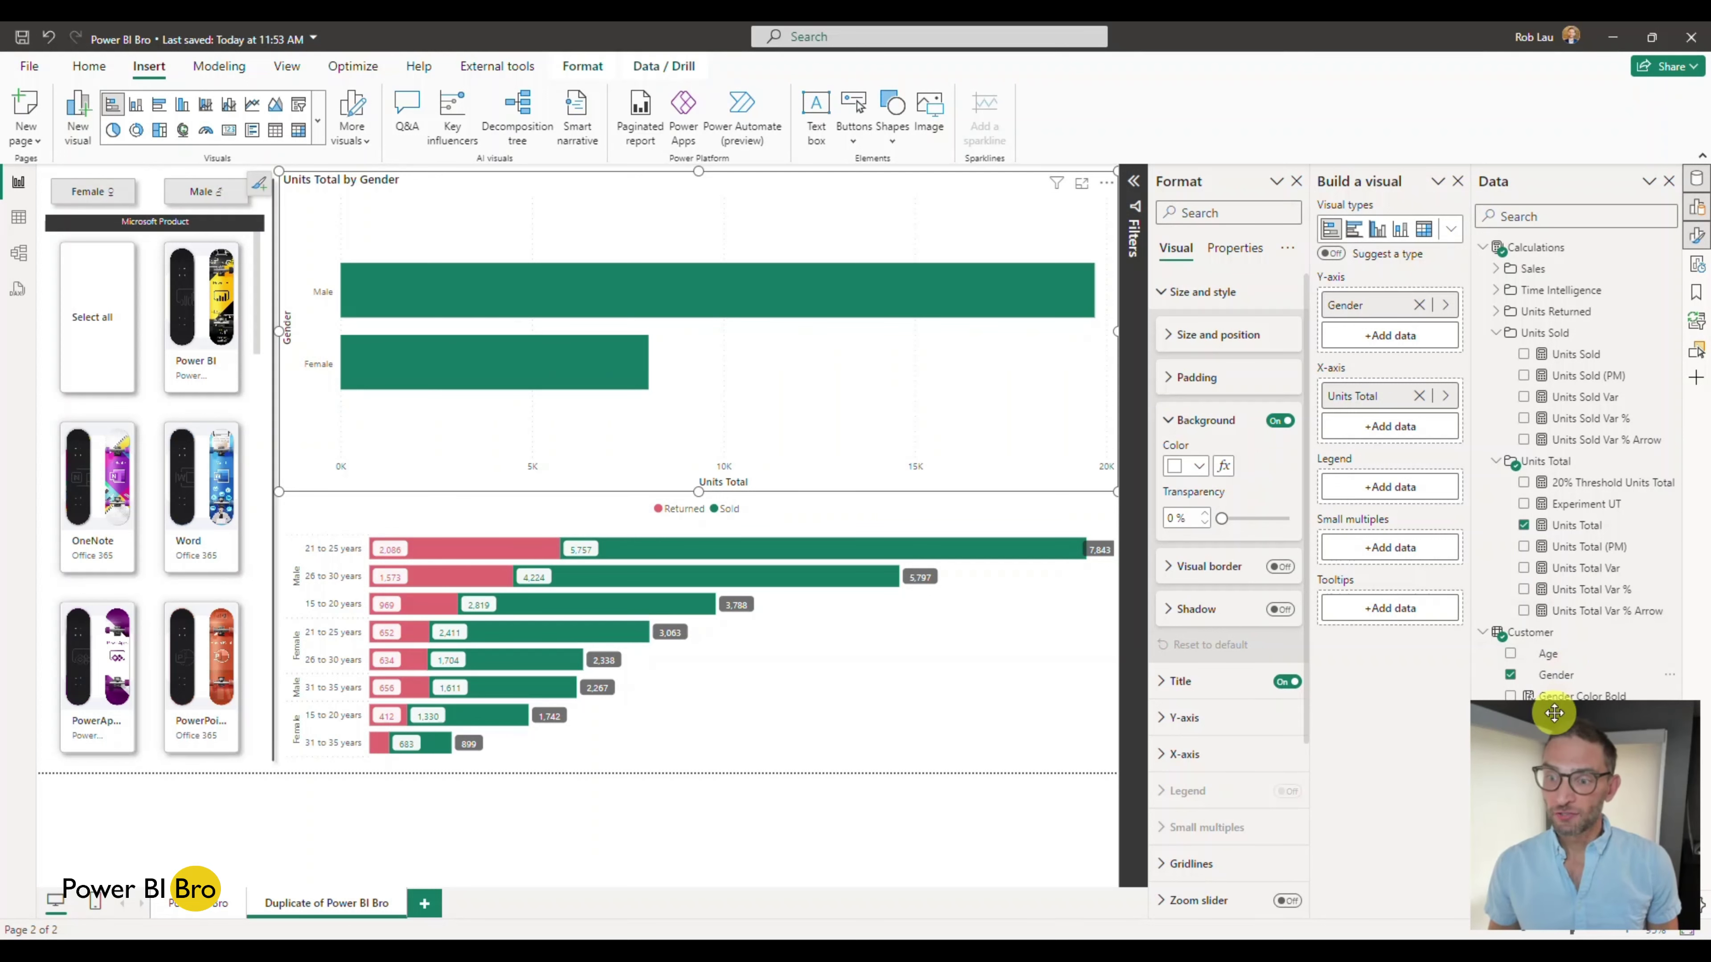
Break the gender bars down by the Customer table's Age field in the legend
{"action": "left_click", "coordinate": [1495, 463]}
{"action": "left_click", "coordinate": [1510, 503]}
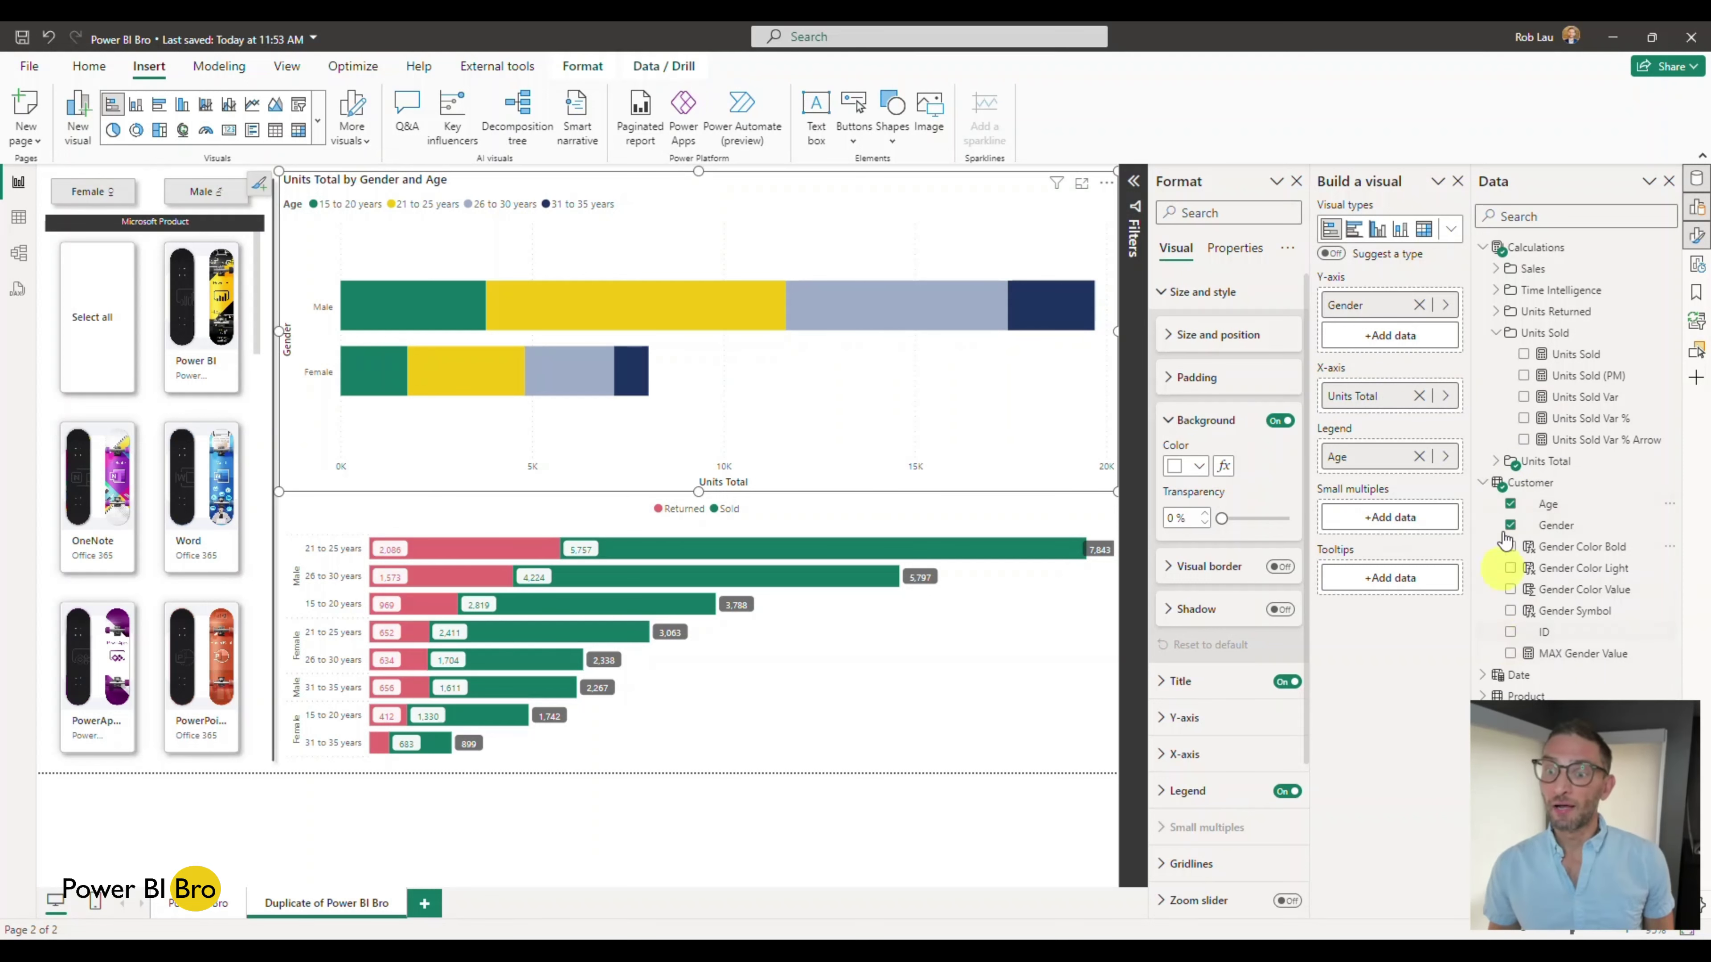
{"action": "left_click", "coordinate": [1481, 483]}
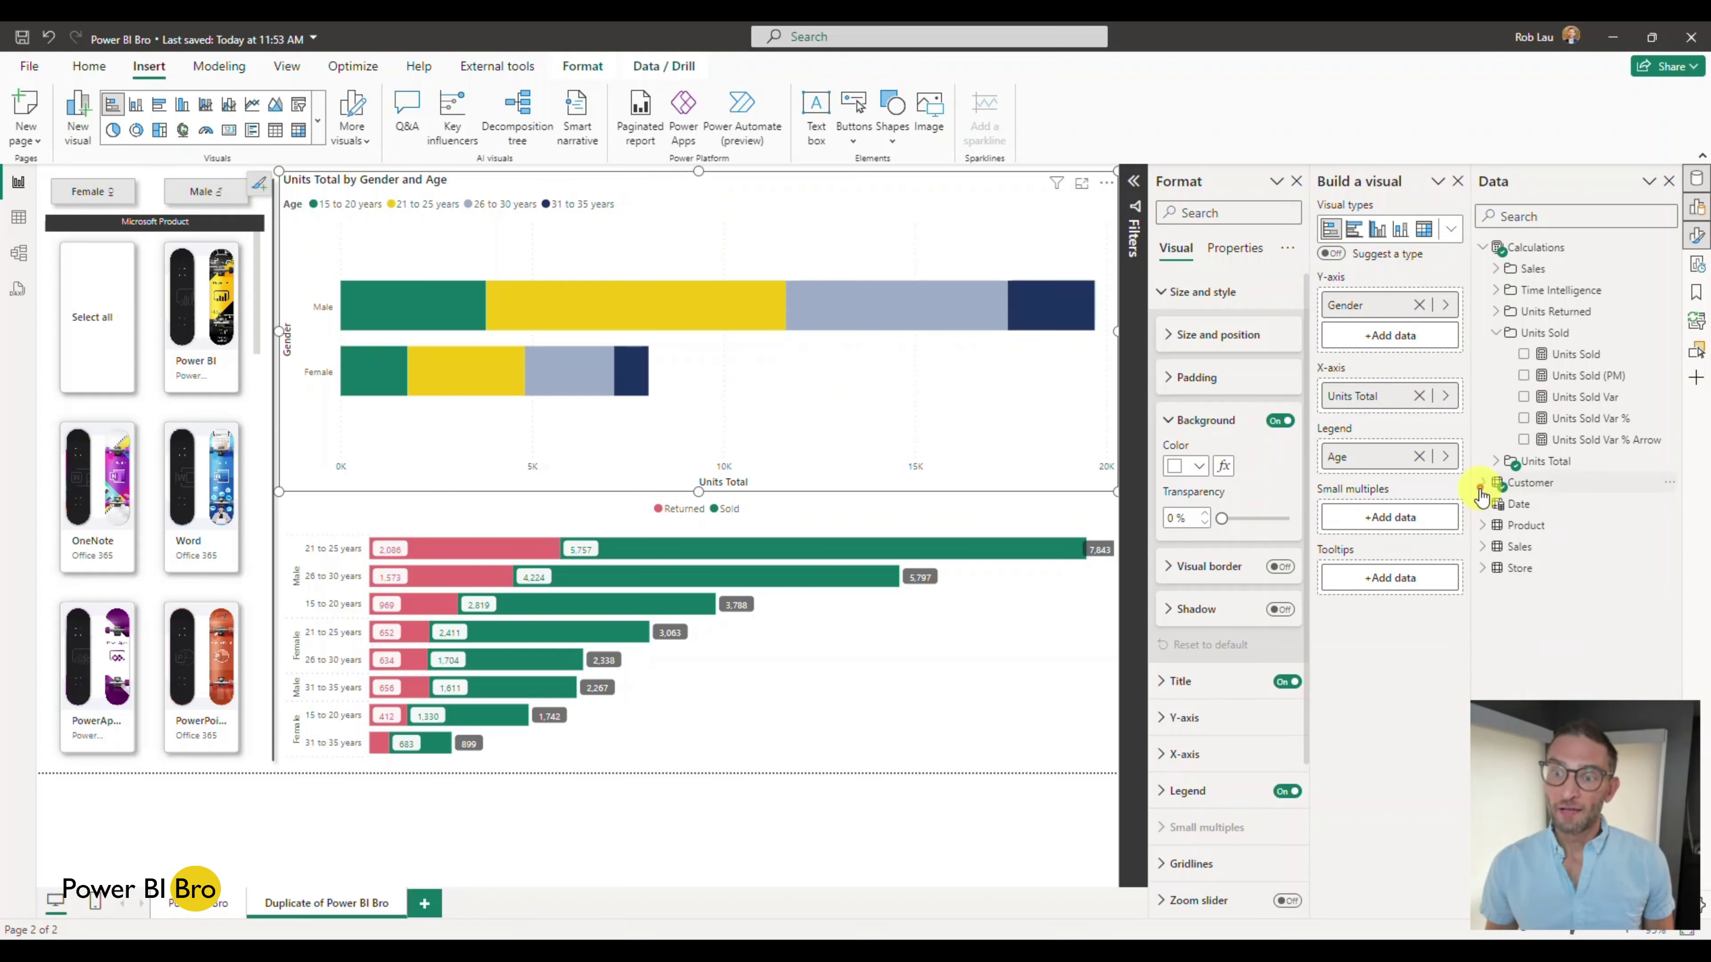
Try the Product field as the chart's small multiples and remove it again
{"action": "left_click", "coordinate": [1483, 525]}
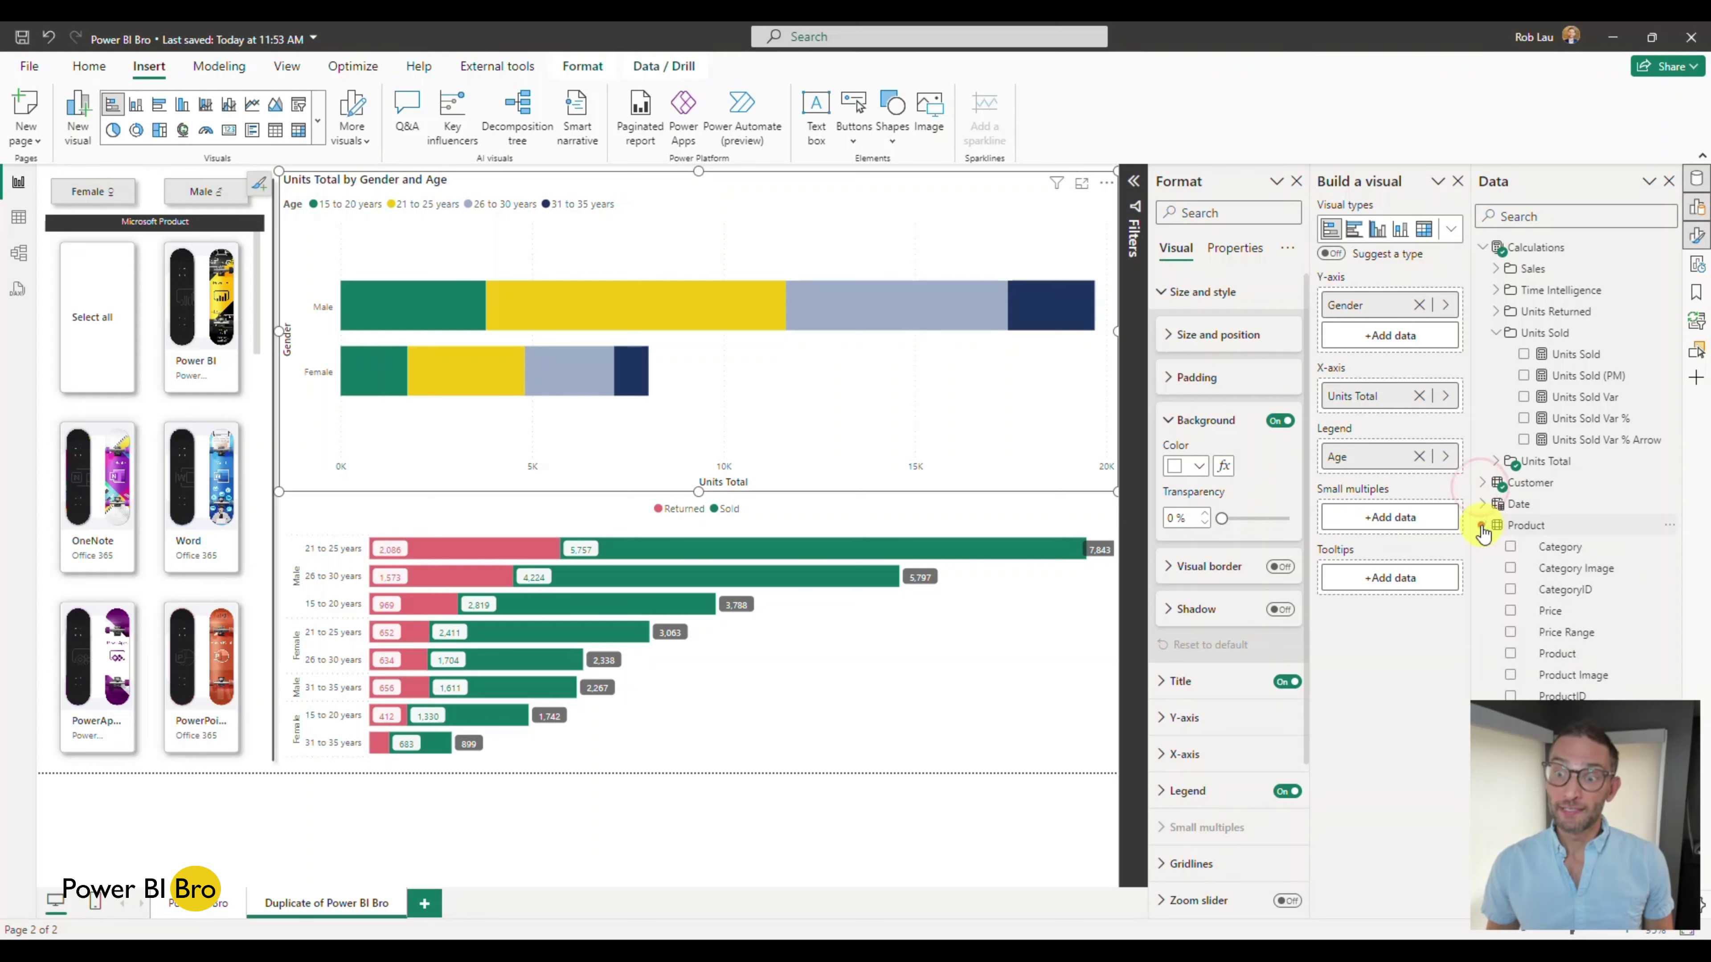
{"action": "left_click", "coordinate": [1511, 653]}
{"action": "left_click_drag", "start_coordinate": [1367, 516], "coordinate": [1423, 520]}
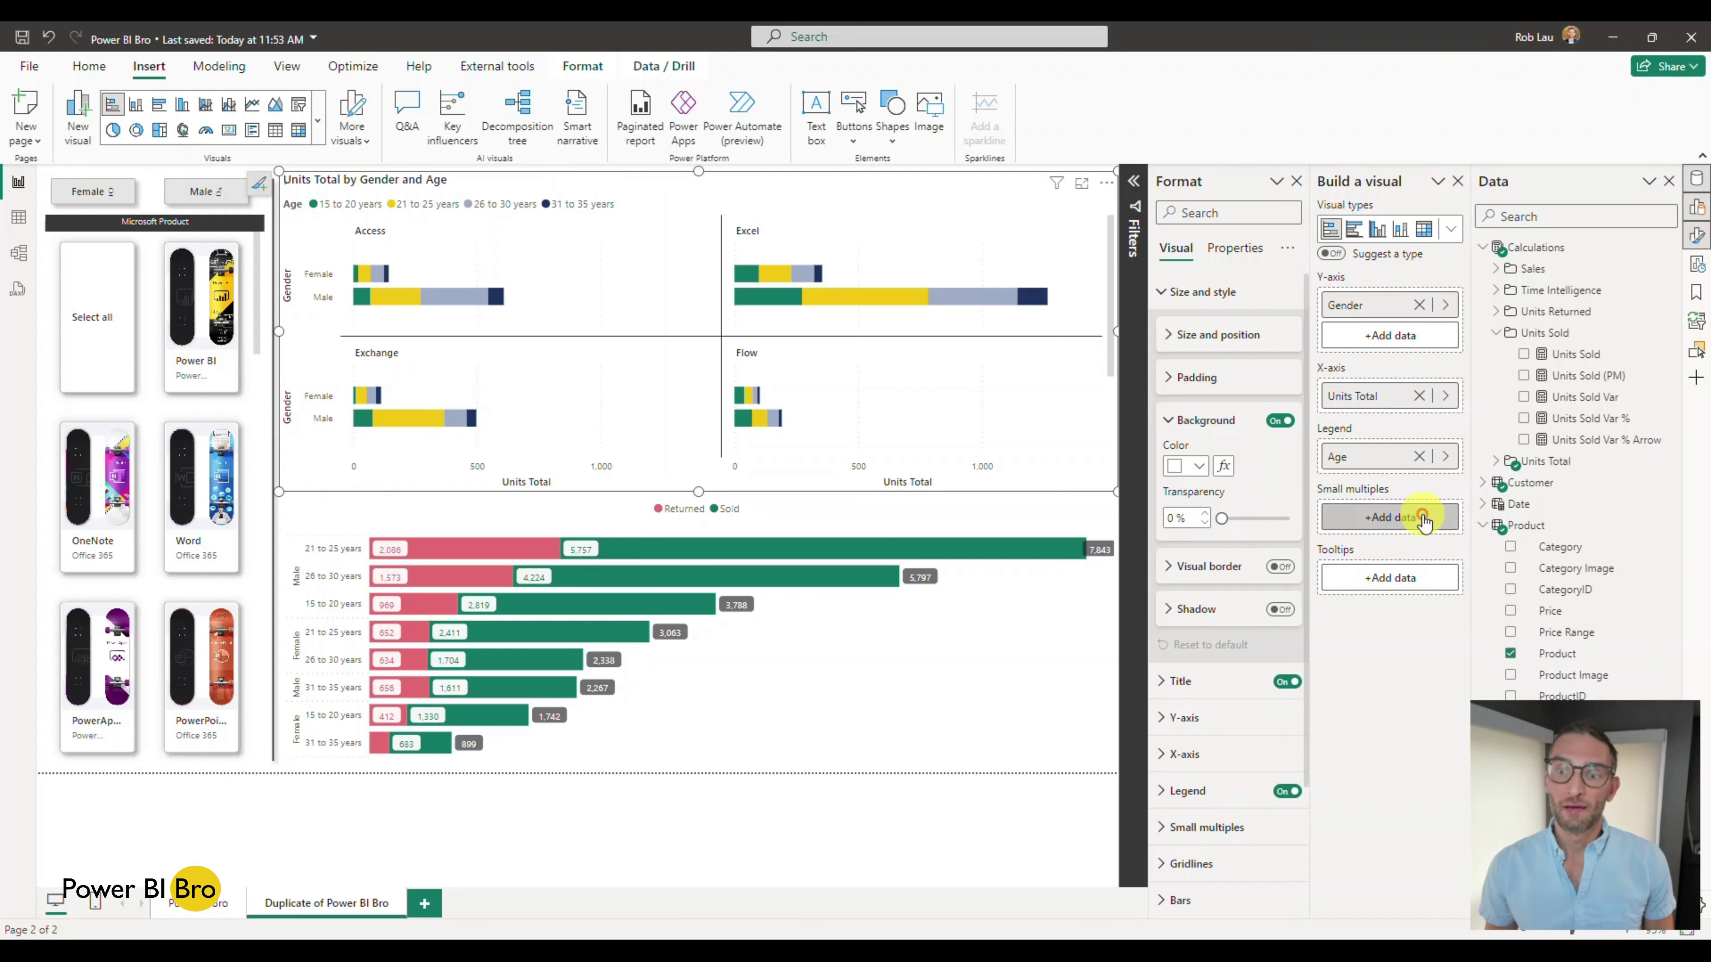
Replace Age with the Product field as the chart's legend
{"action": "left_click", "coordinate": [1419, 456]}
{"action": "left_click_drag", "start_coordinate": [1549, 654], "coordinate": [1404, 496]}
{"action": "mouse_move", "coordinate": [585, 374]}
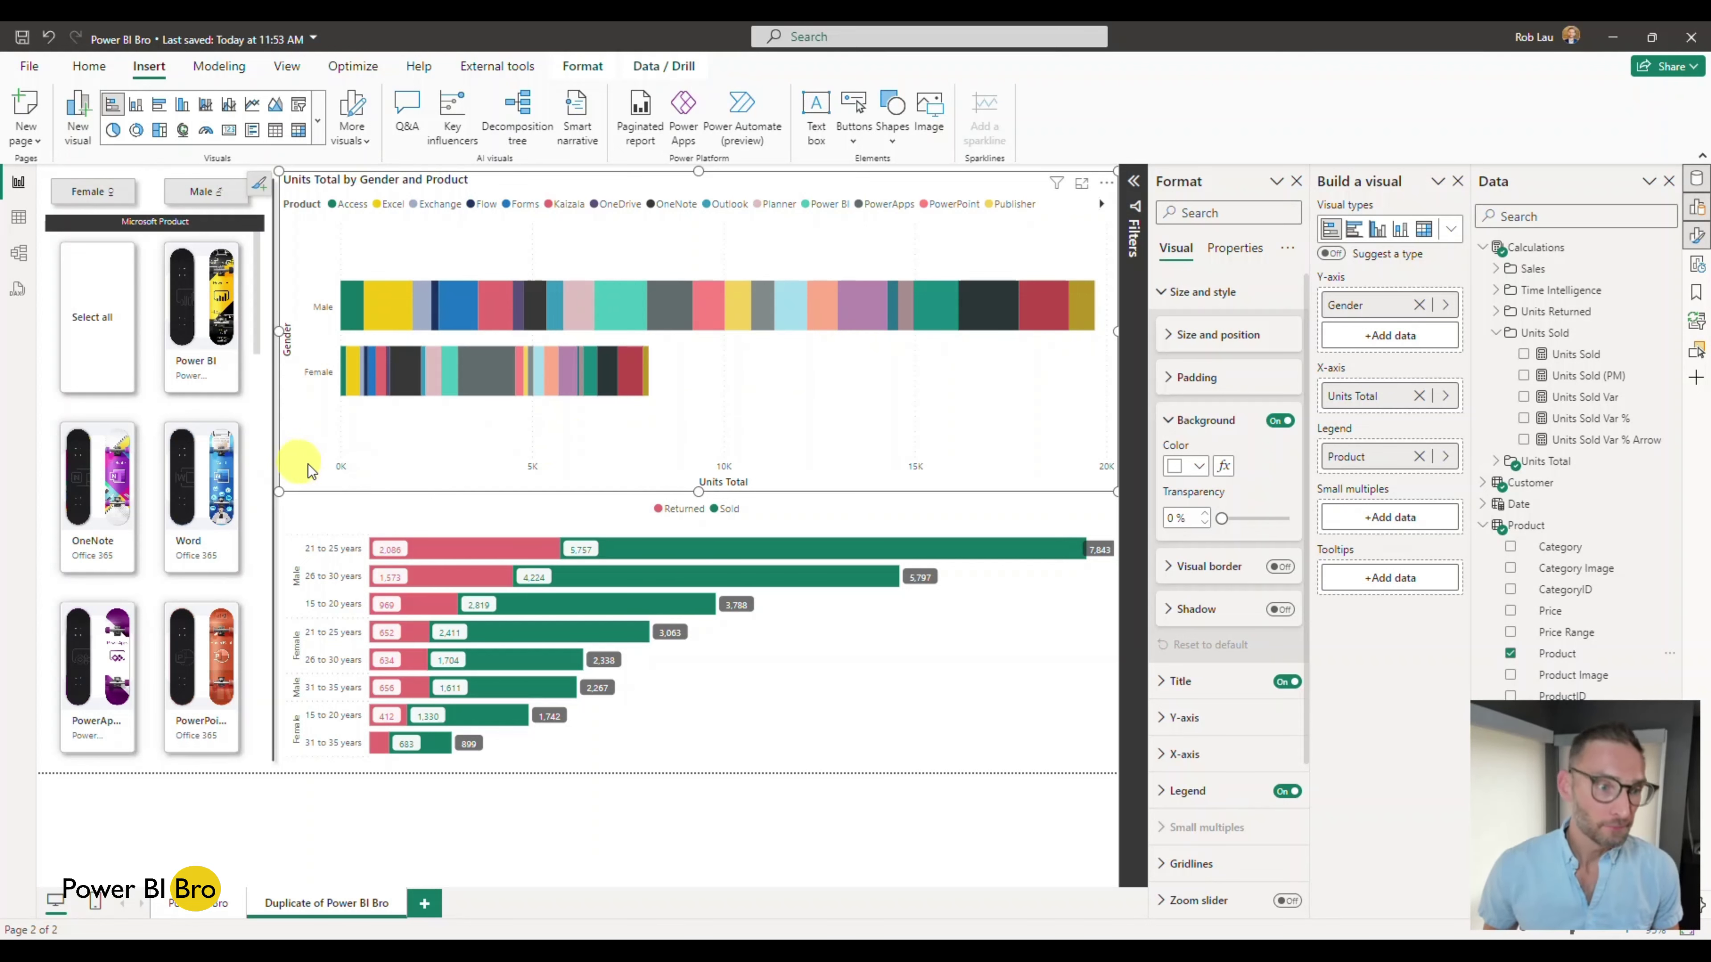
Replace the trial chart with a new stacked bar chart that has Units Total on its X-axis
{"action": "key", "text": "Delete"}
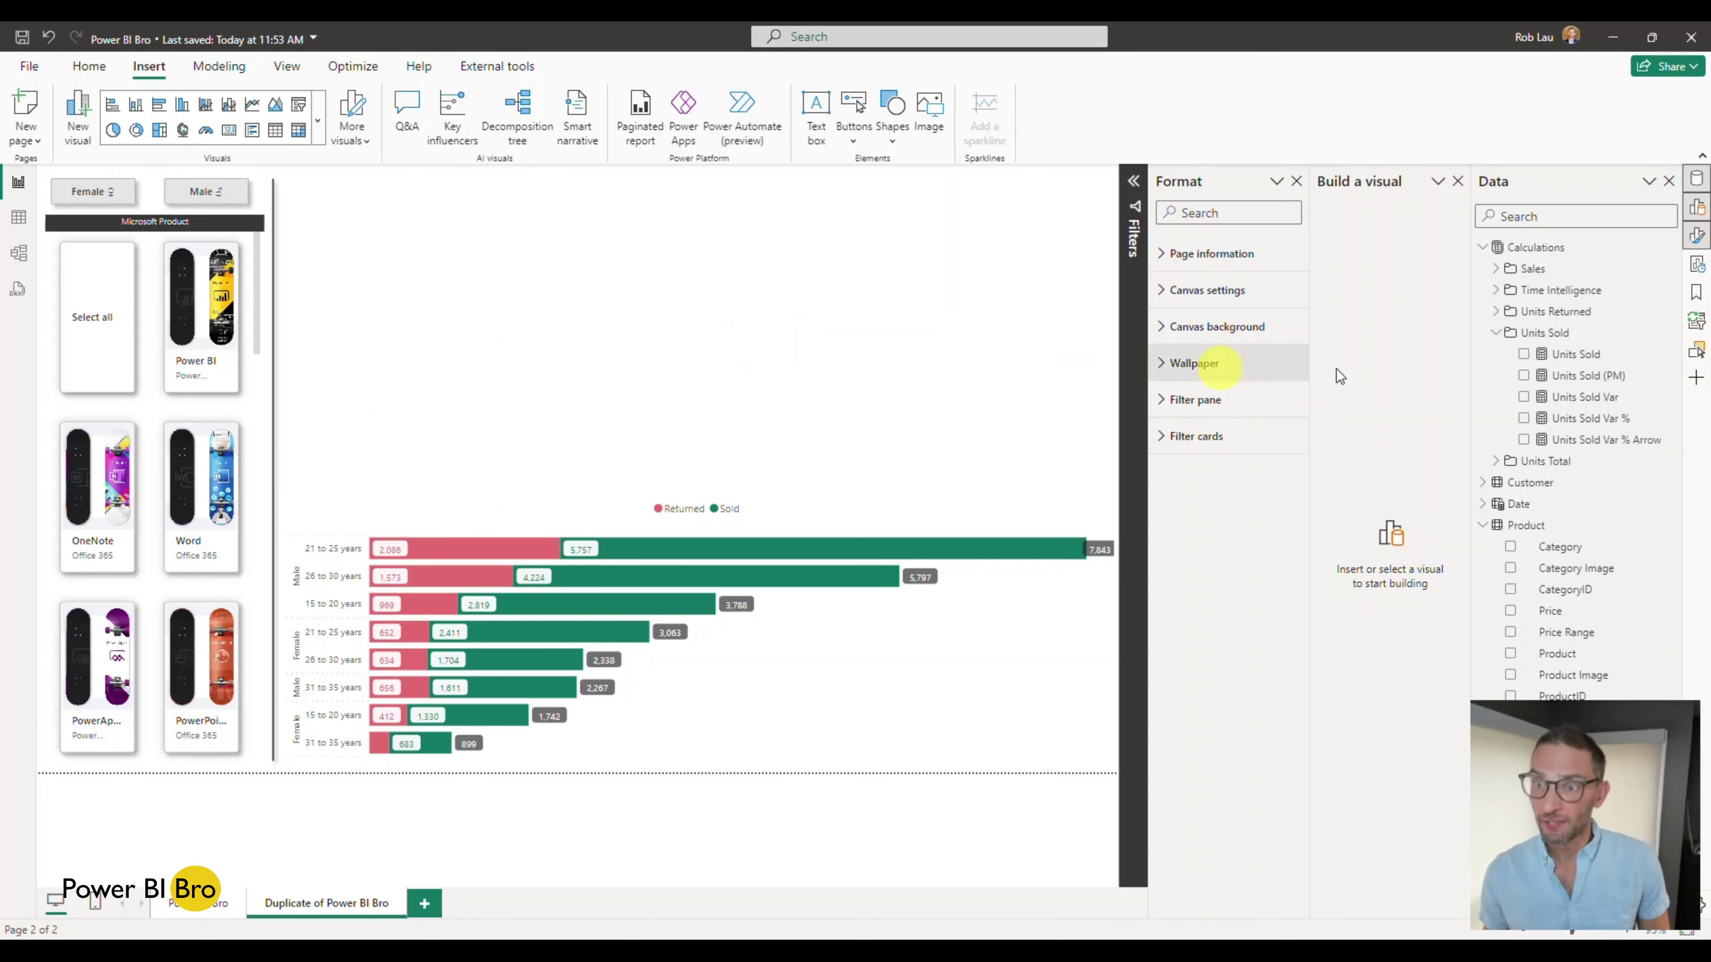
{"action": "left_click", "coordinate": [1497, 333]}
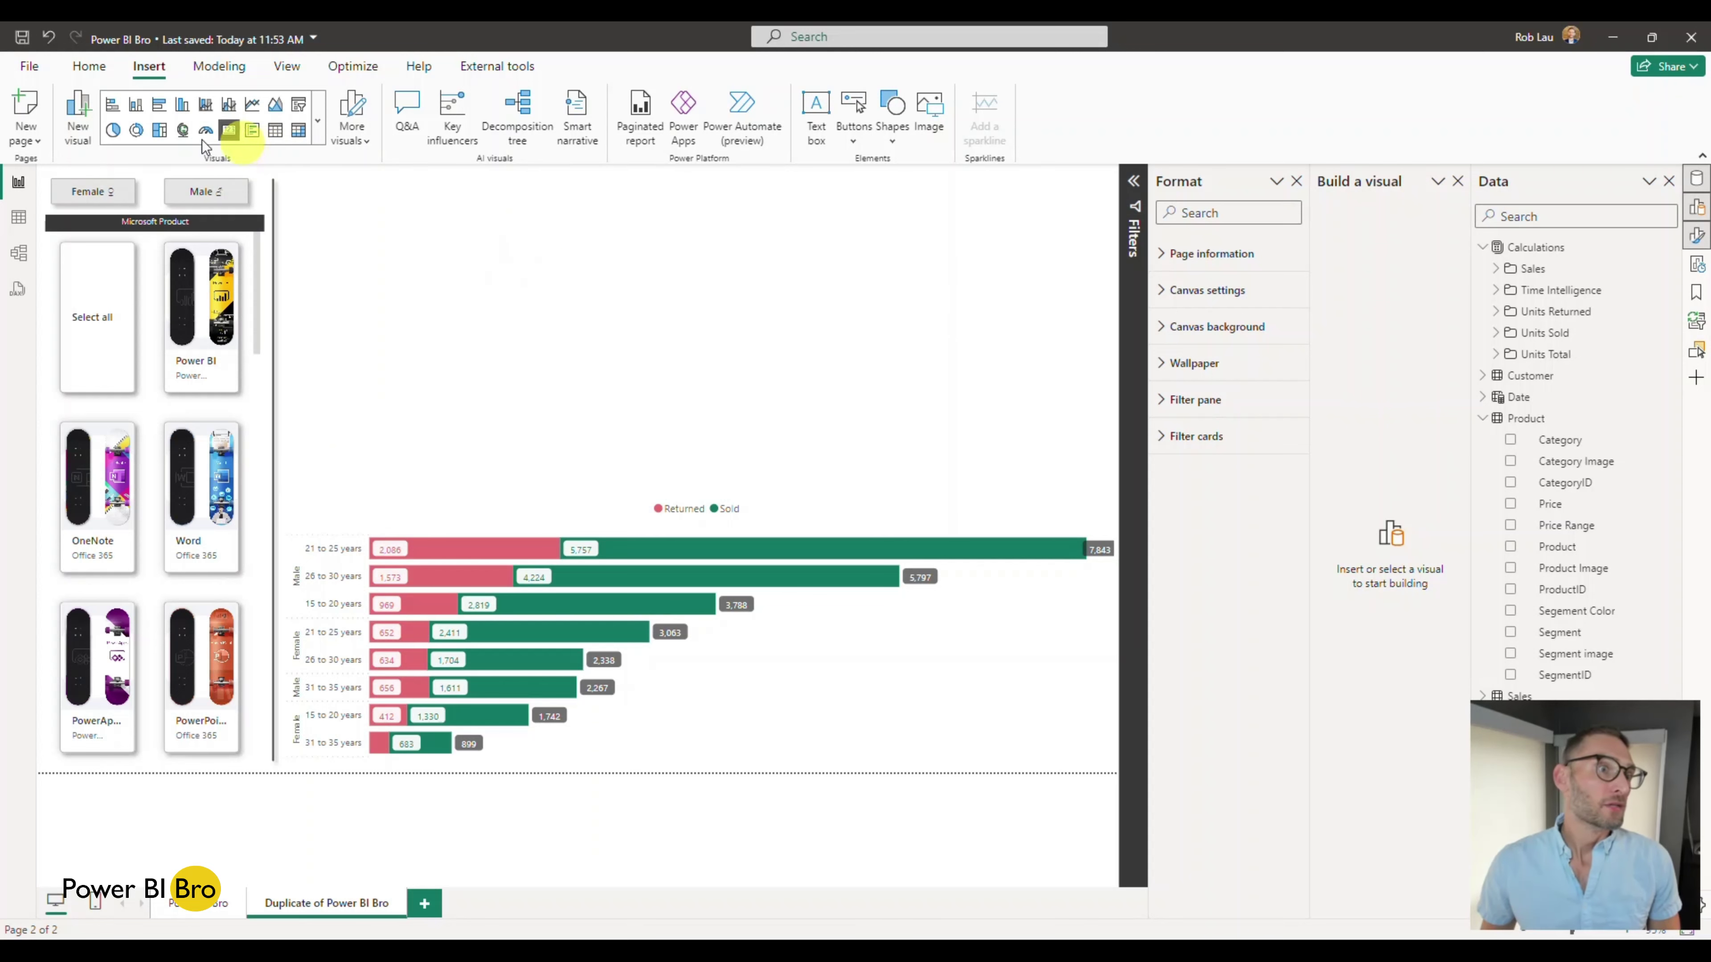
{"action": "left_click", "coordinate": [113, 108]}
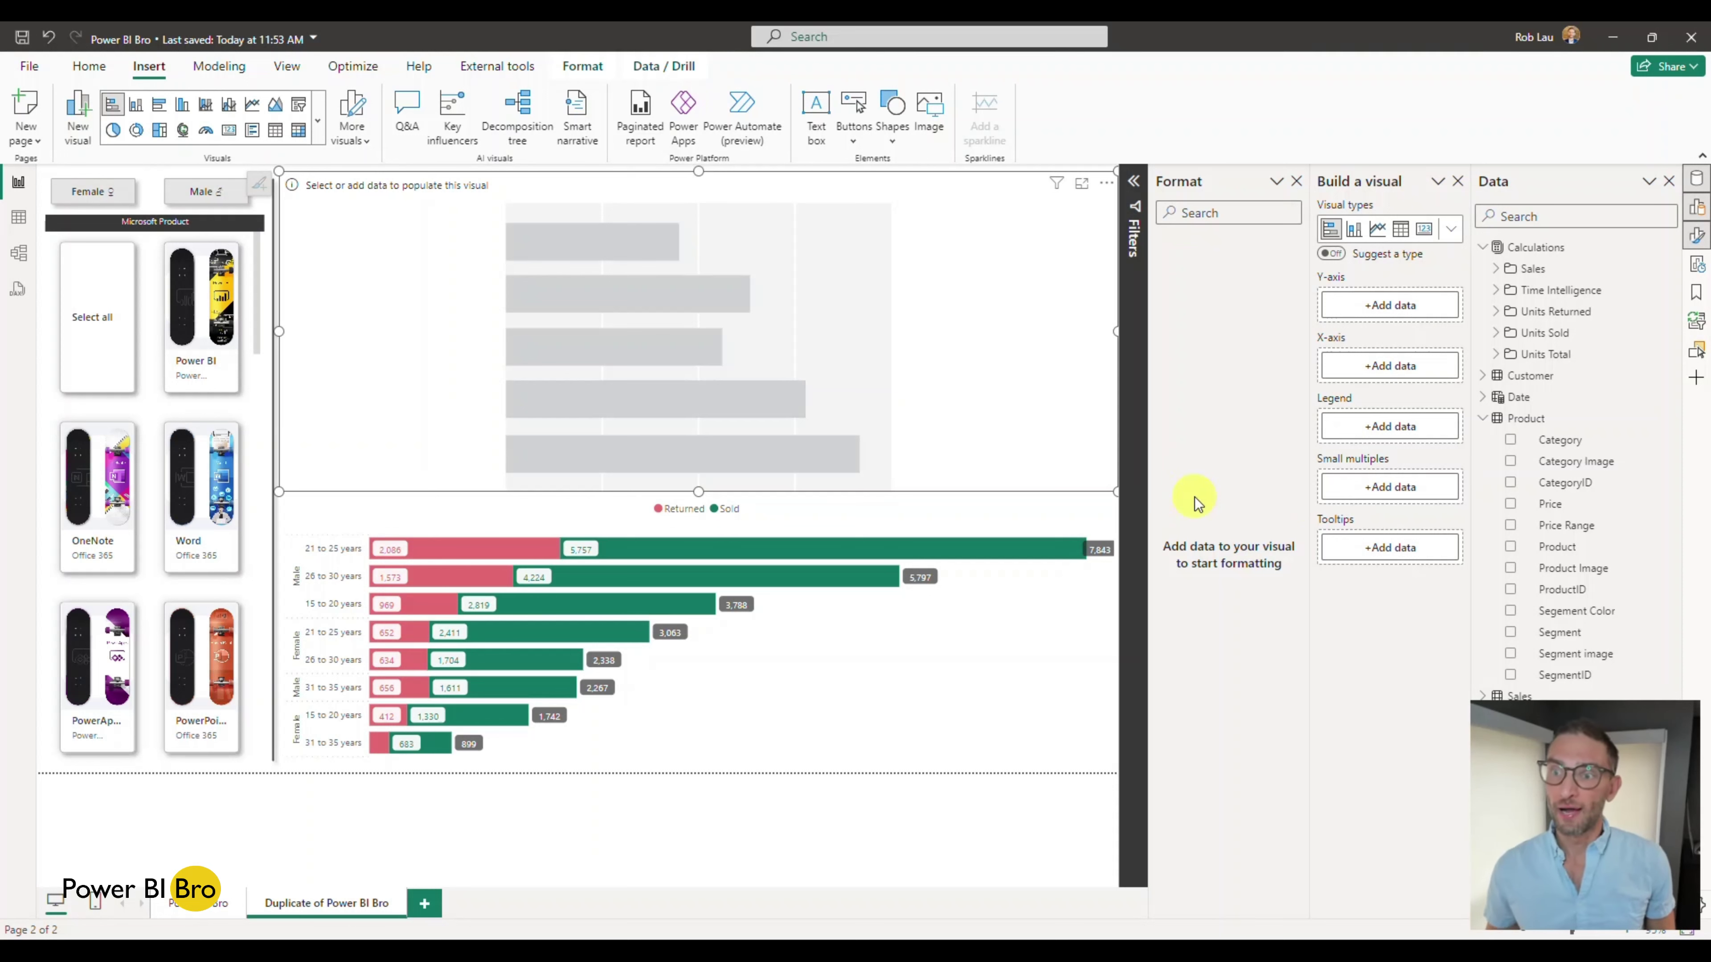
{"action": "left_click", "coordinate": [1495, 355]}
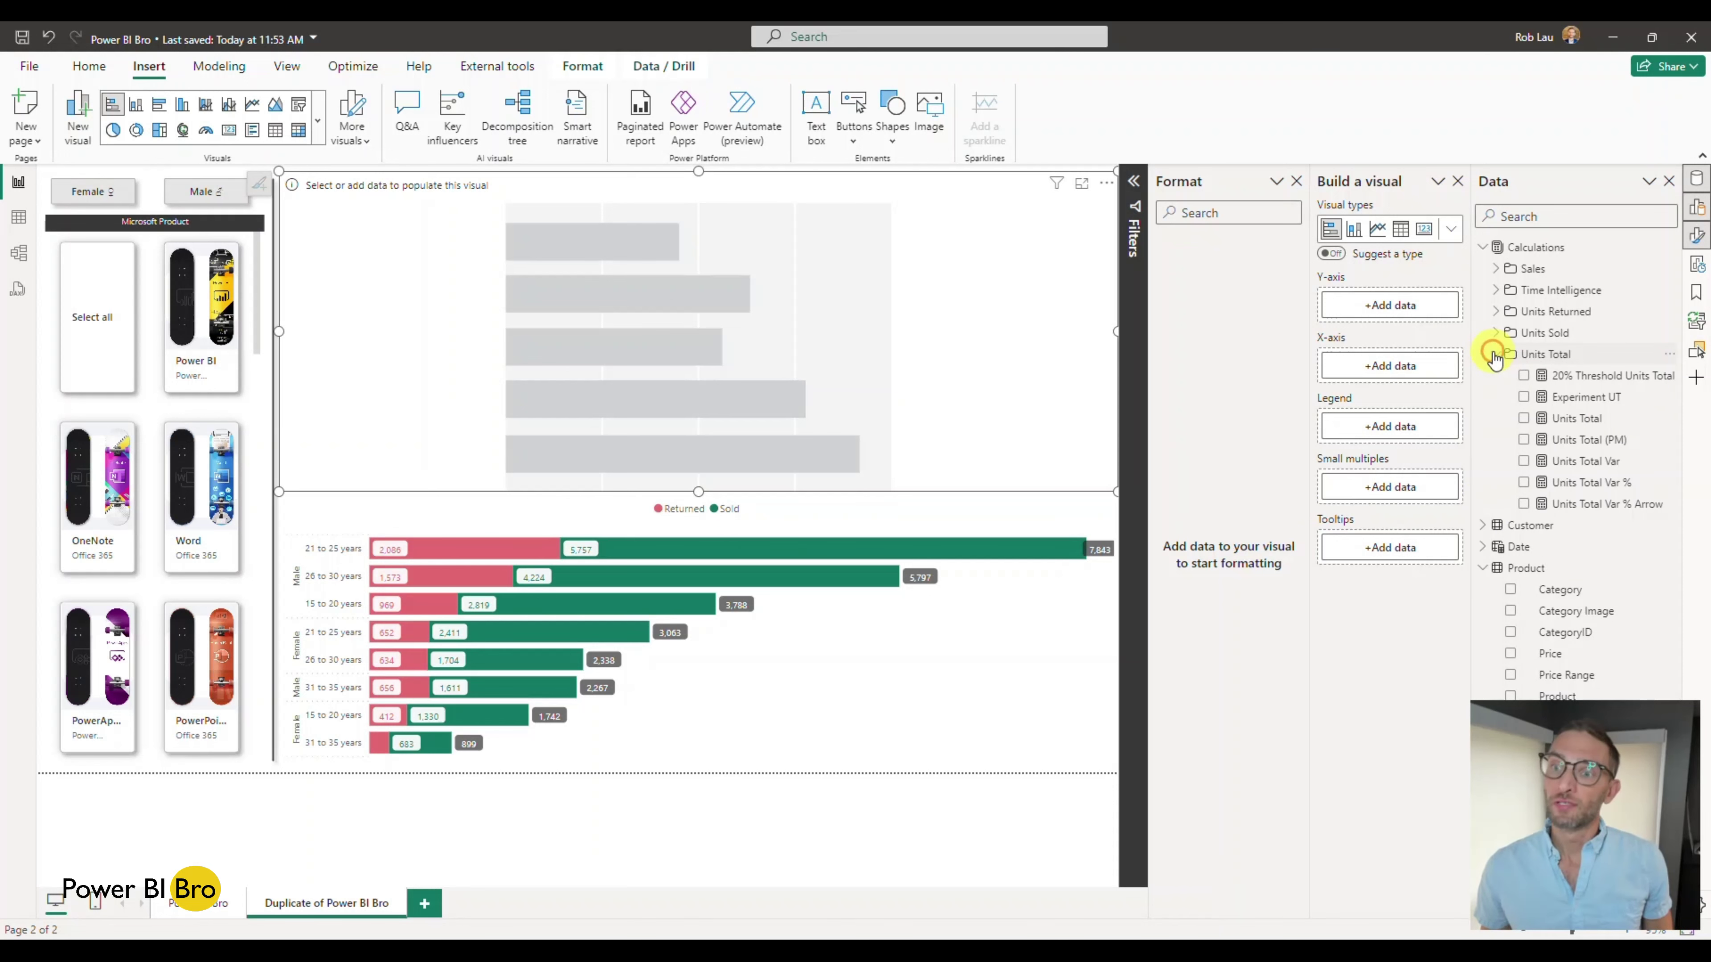
{"action": "left_click", "coordinate": [1524, 420]}
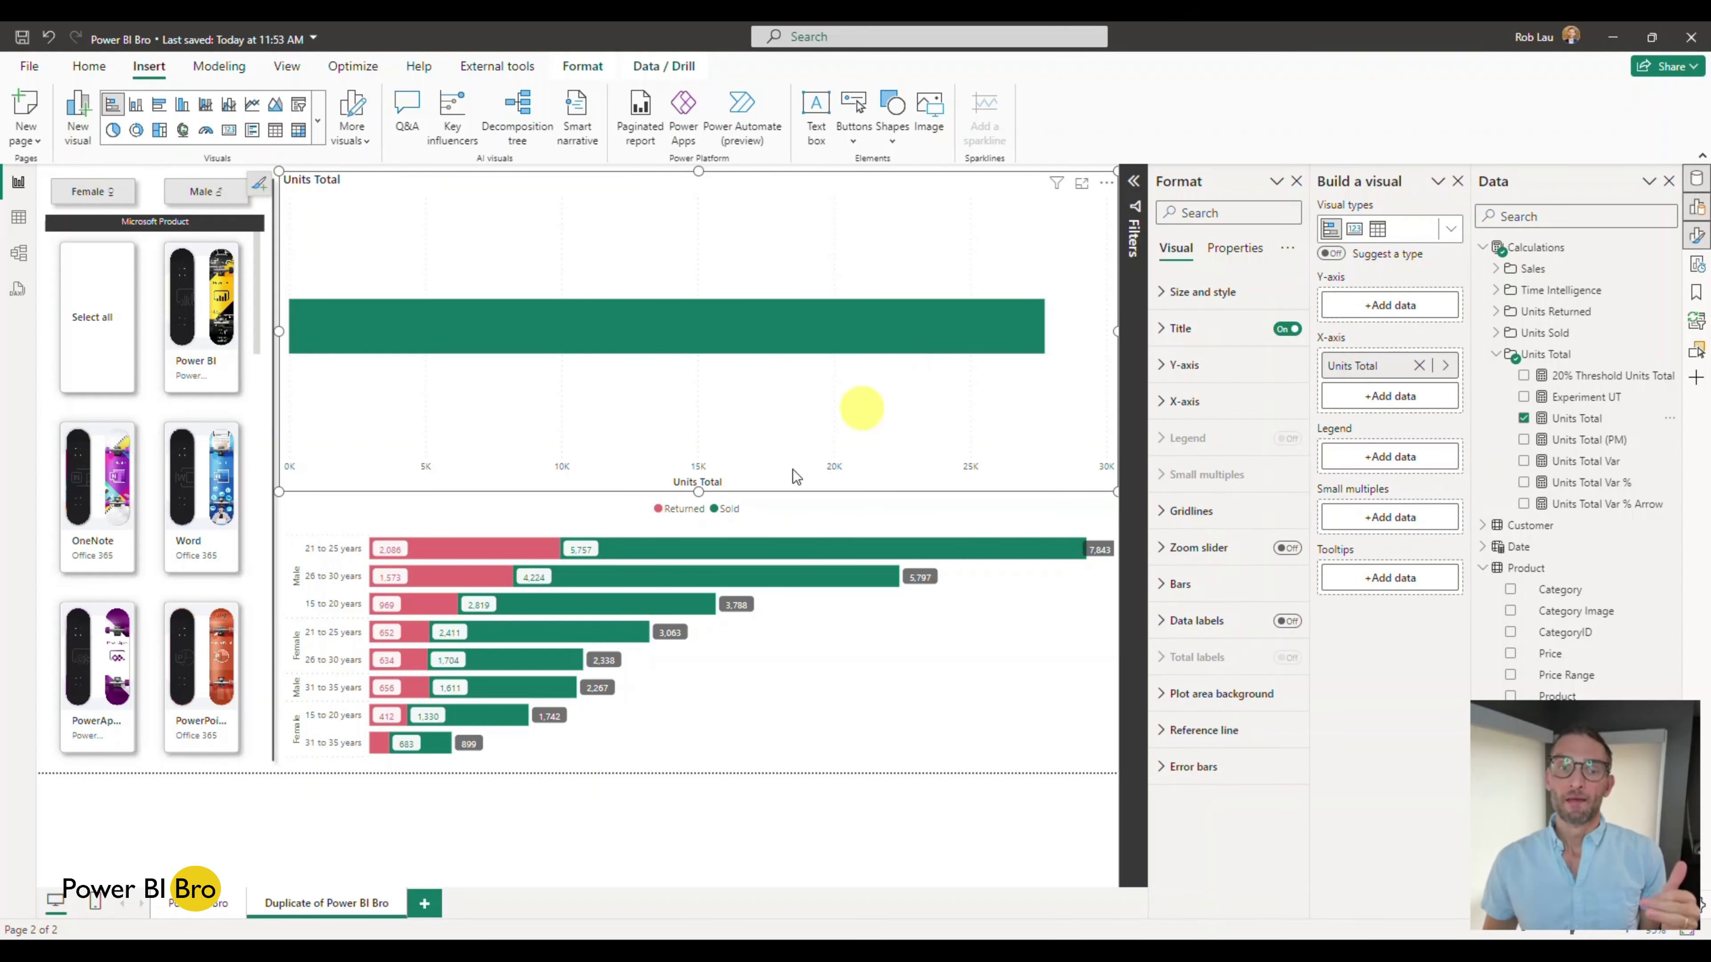
Lower the upper edge of the existing bar chart slightly to separate it from the new chart
{"action": "left_click", "coordinate": [764, 508]}
{"action": "left_click_drag", "start_coordinate": [699, 493], "coordinate": [698, 515]}
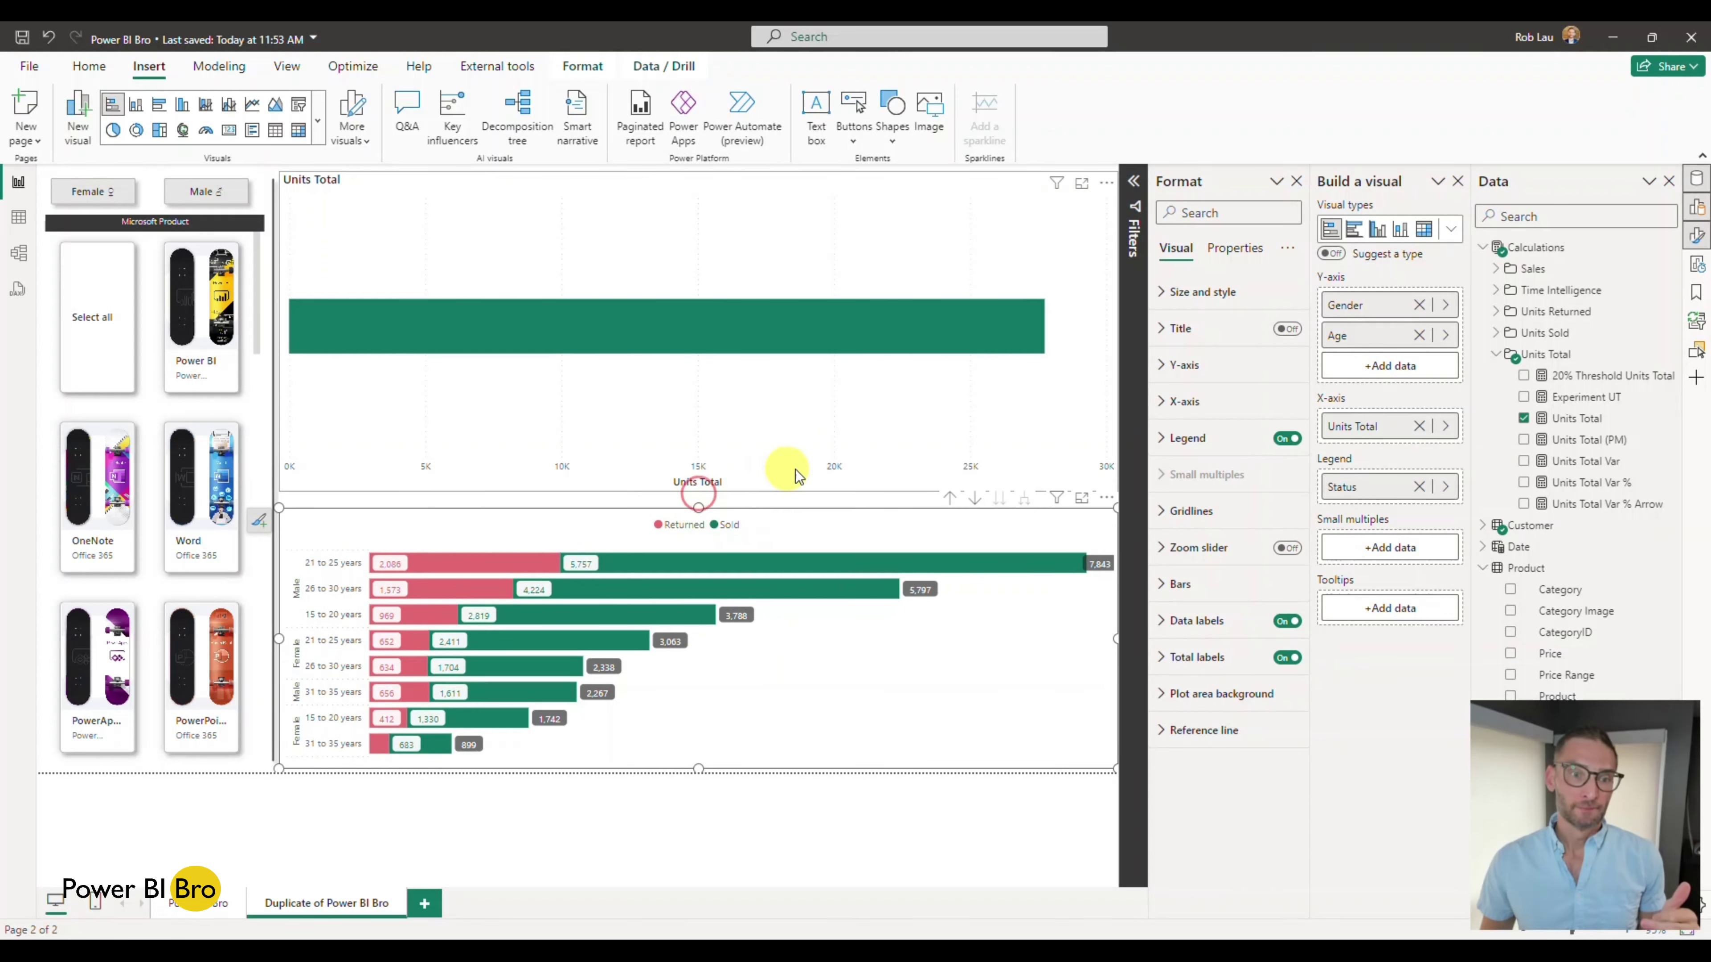
{"action": "left_click", "coordinate": [786, 484]}
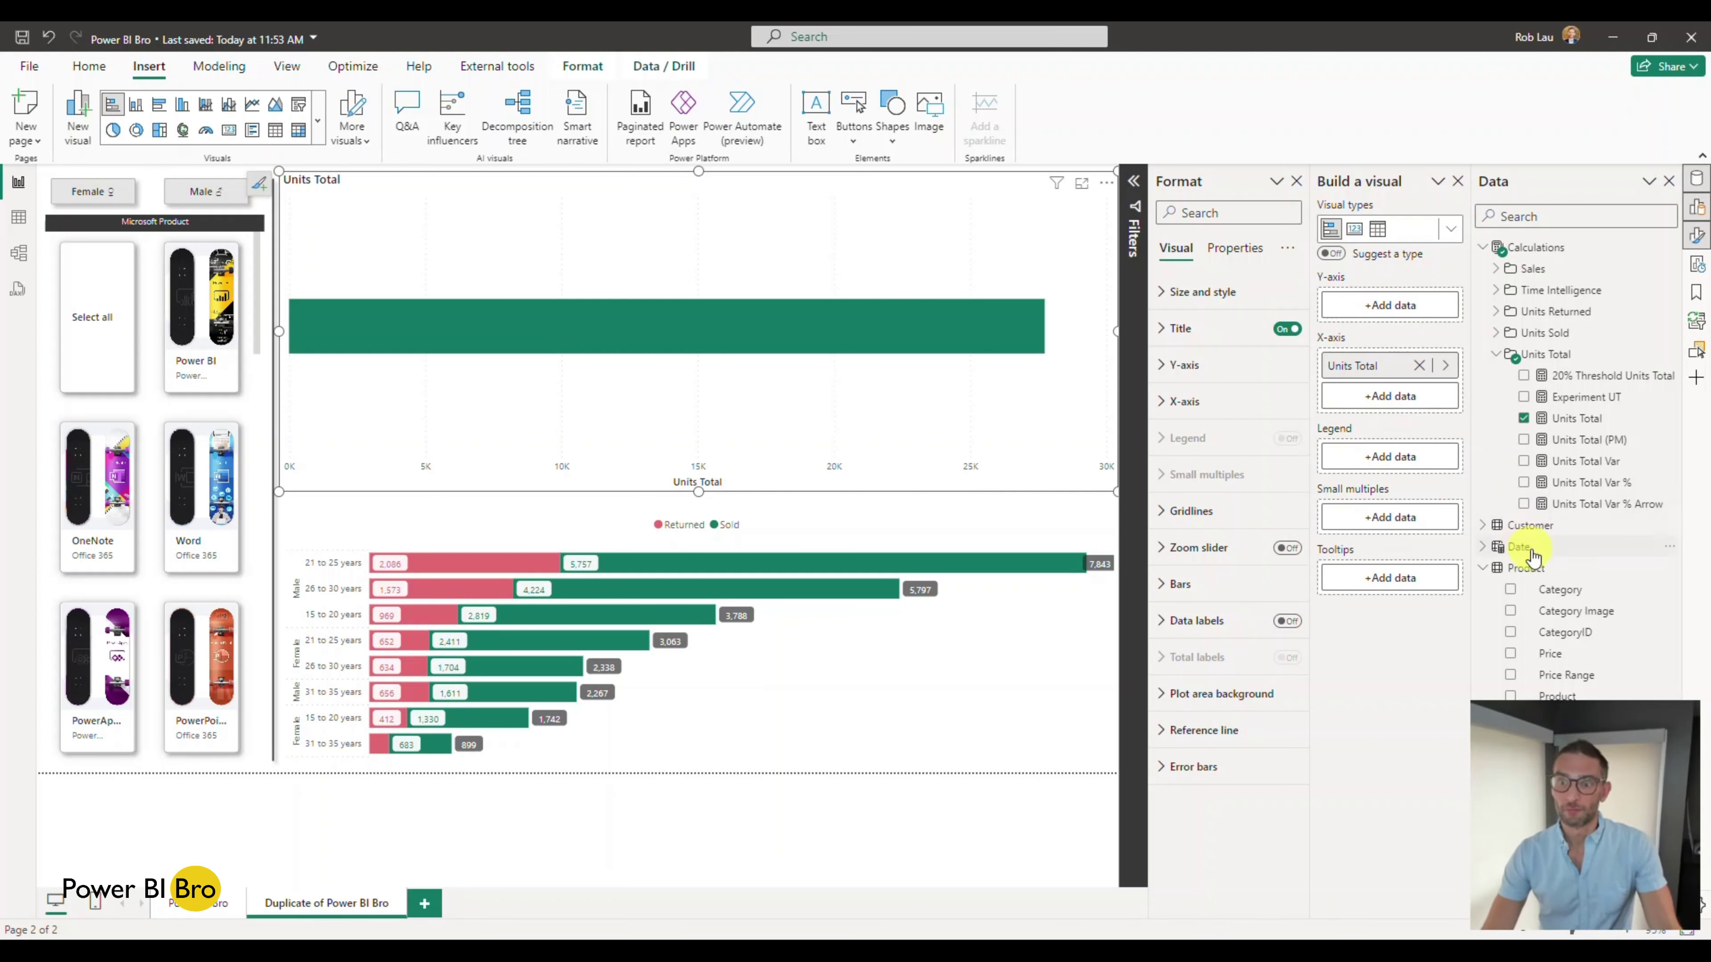
Add the Sales table's Status field to the new chart and use it as the legend
{"action": "left_click", "coordinate": [1486, 573]}
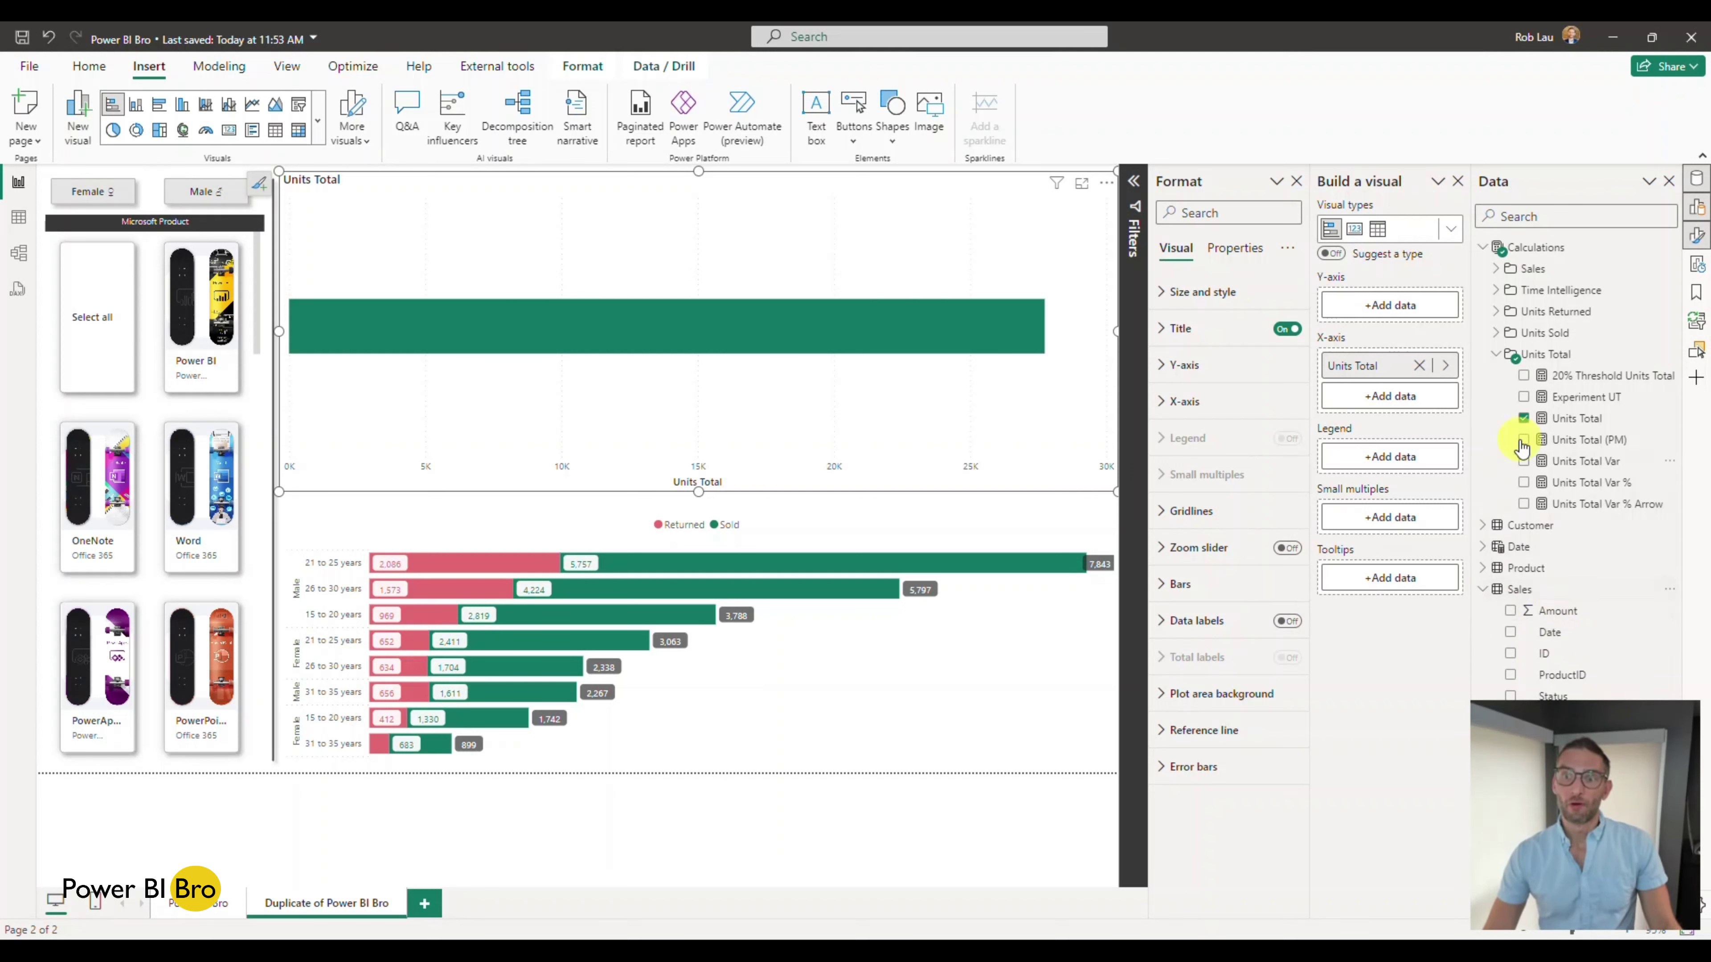
{"action": "left_click", "coordinate": [1496, 354]}
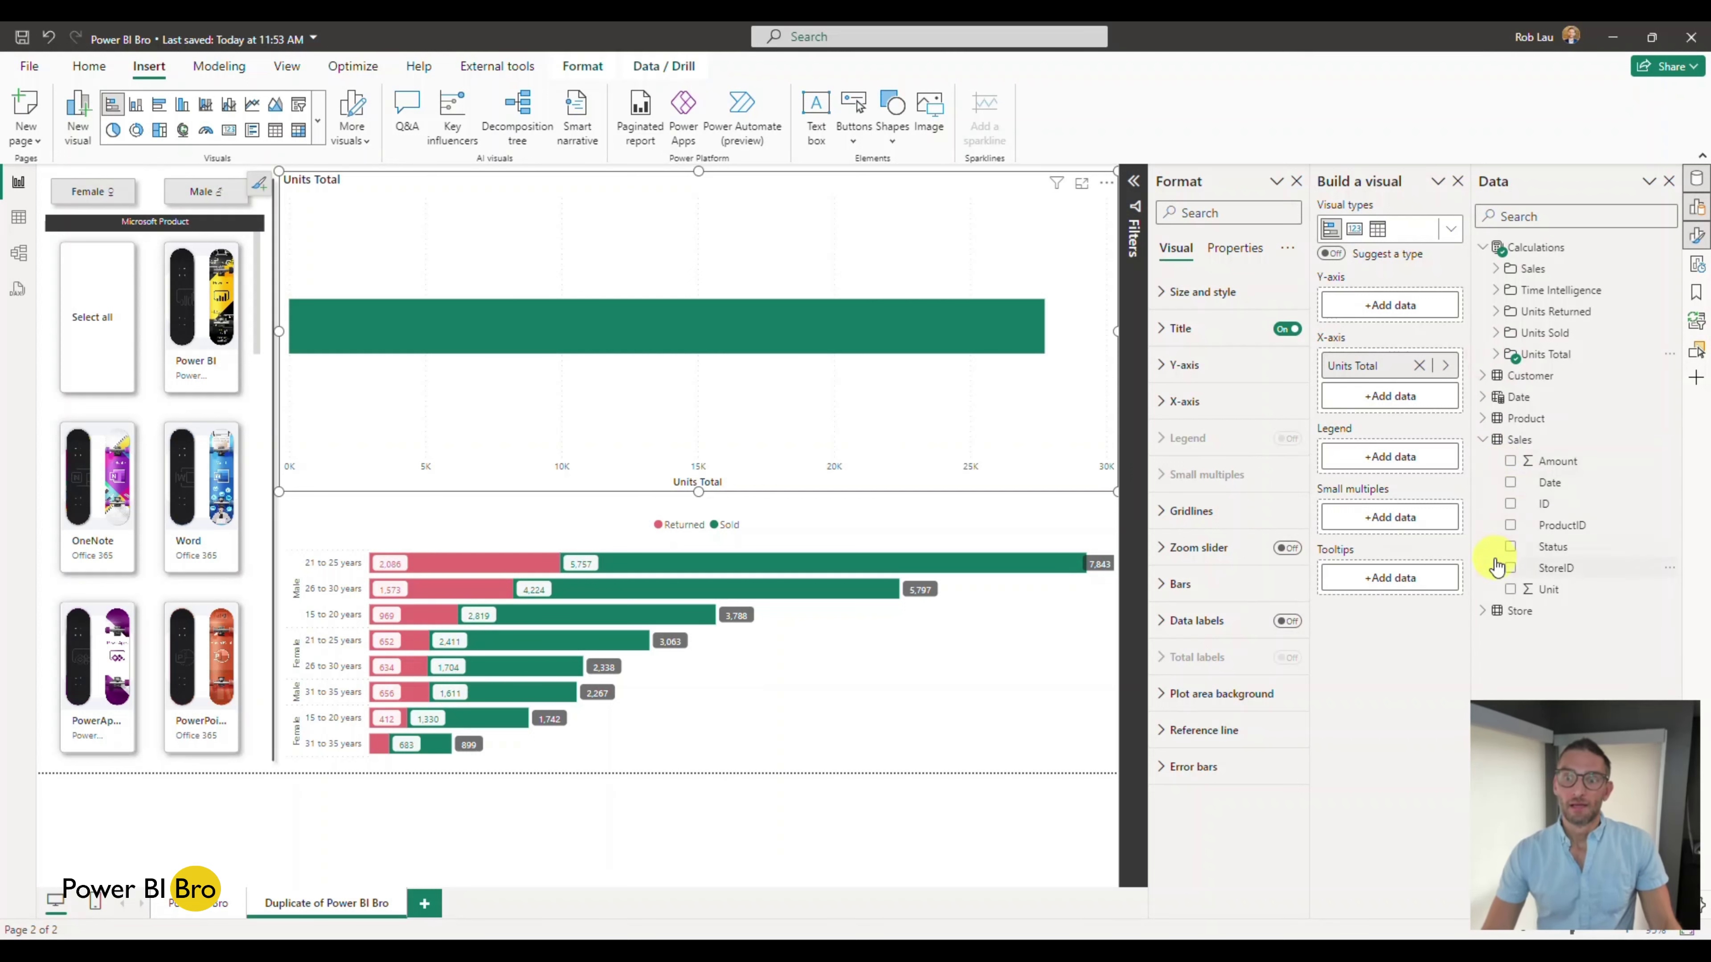
{"action": "left_click", "coordinate": [1512, 548]}
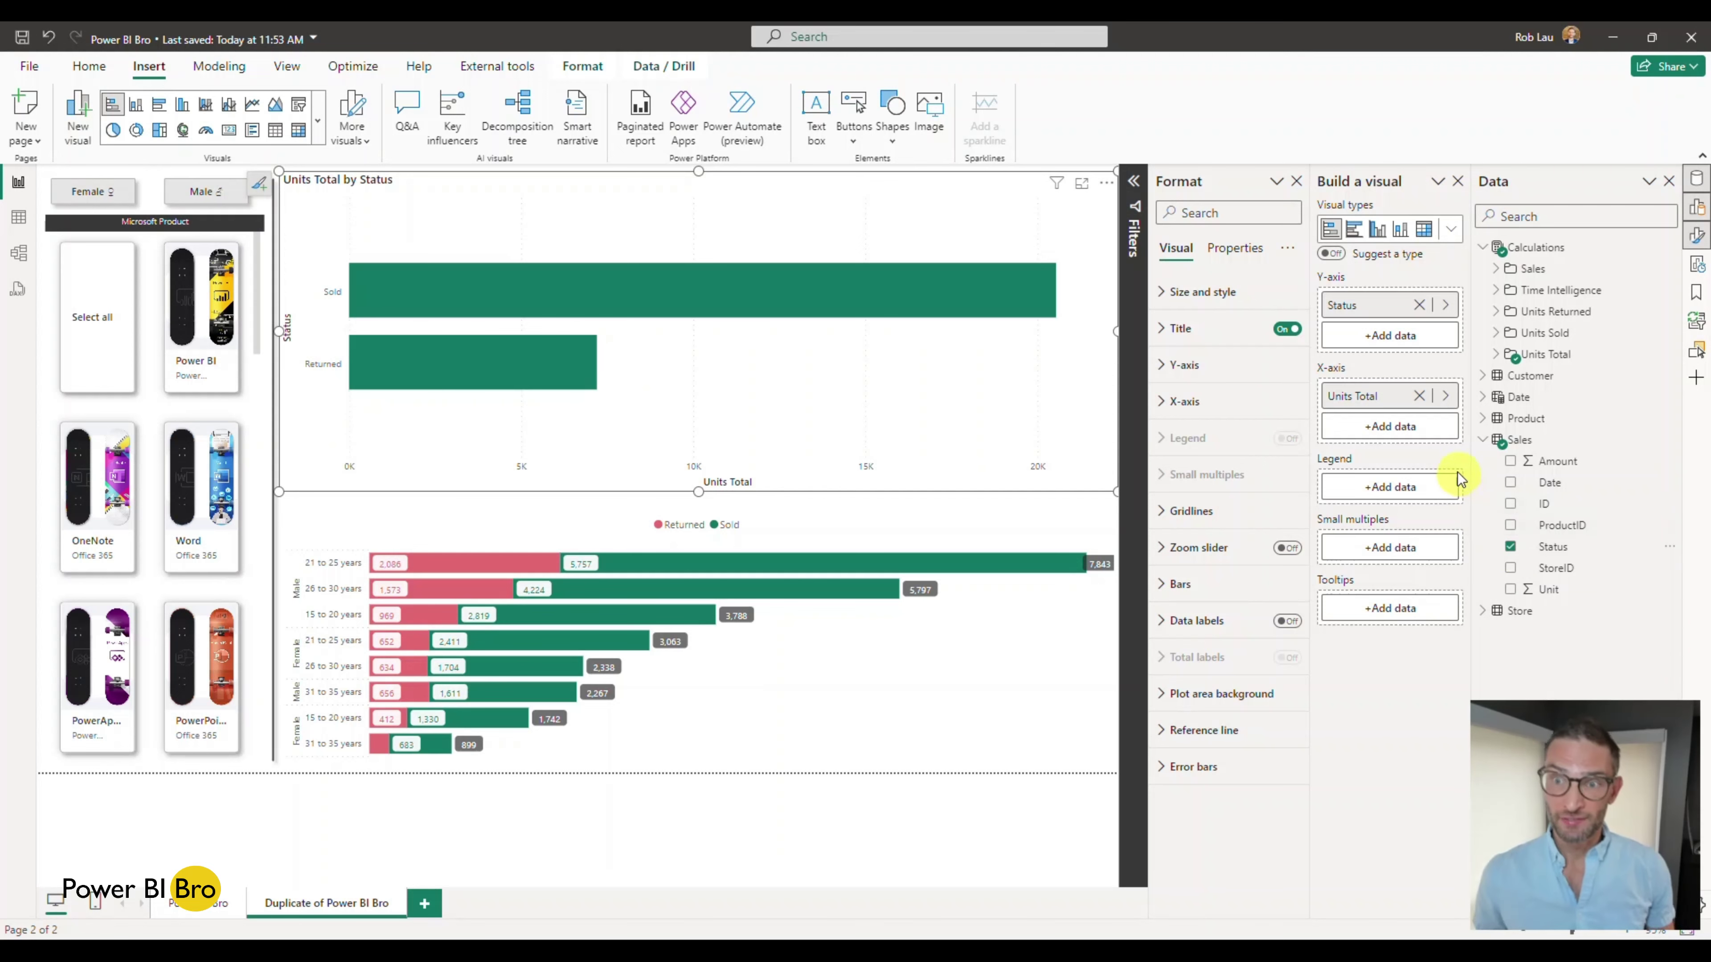
{"action": "left_click_drag", "start_coordinate": [1383, 305], "coordinate": [1389, 496]}
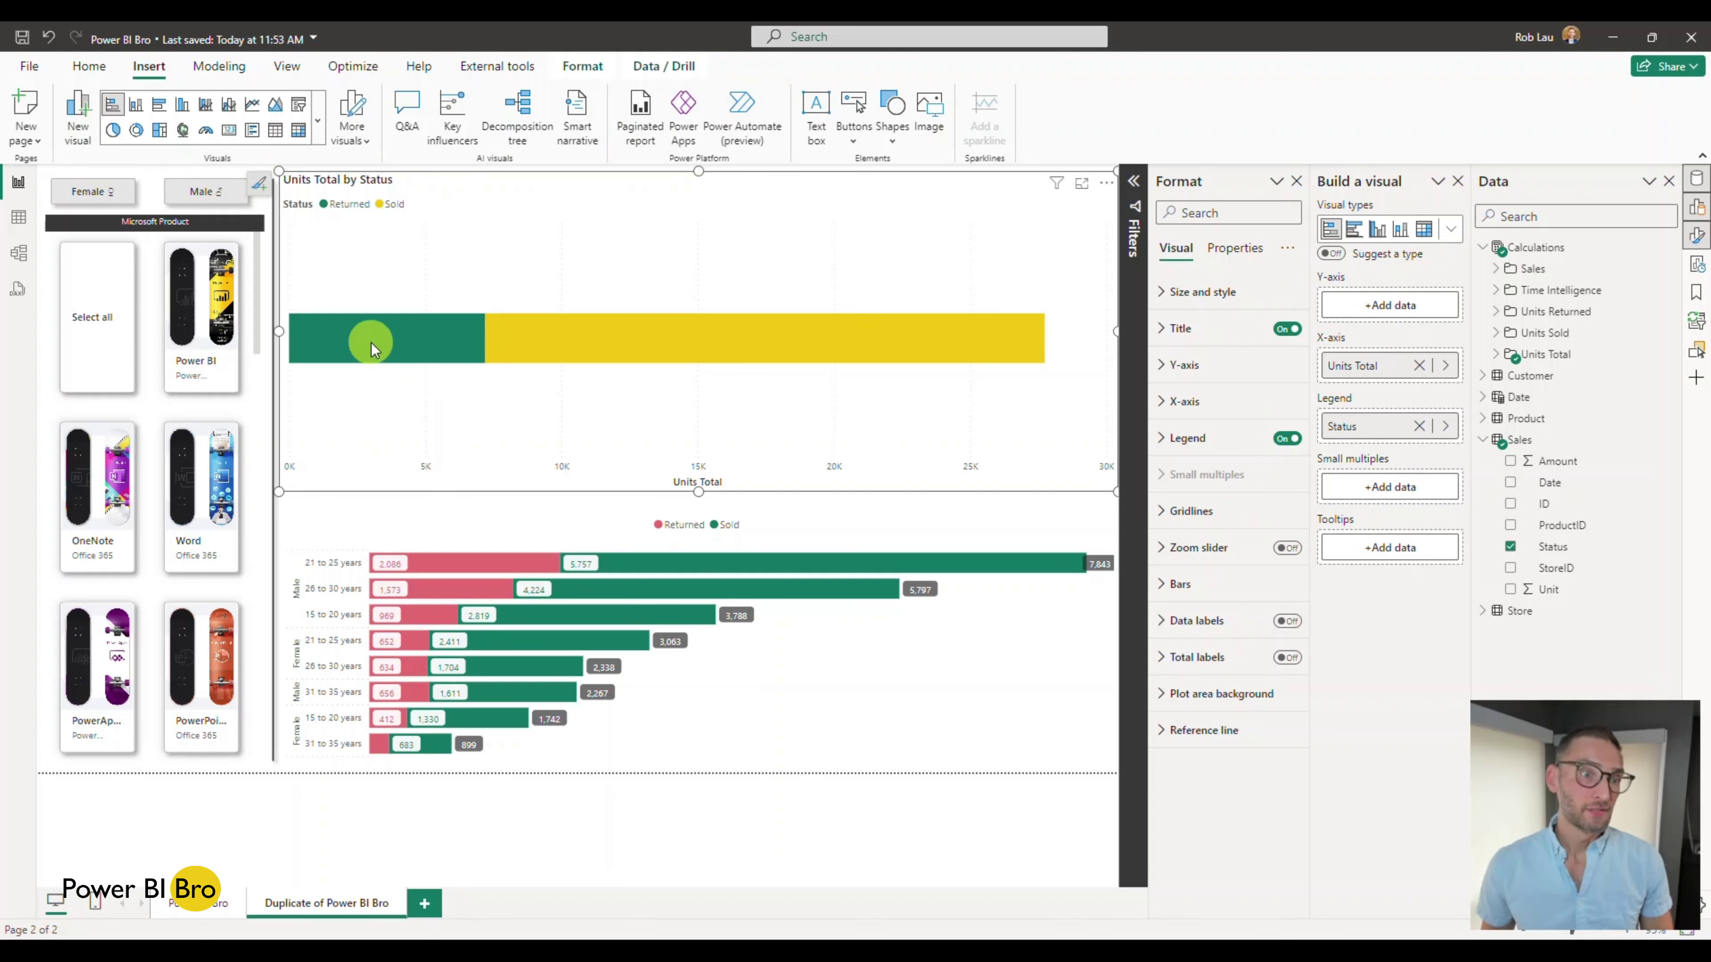
Add the Customer table's Gender field to the new chart's Y-axis
{"action": "mouse_move", "coordinate": [375, 349]}
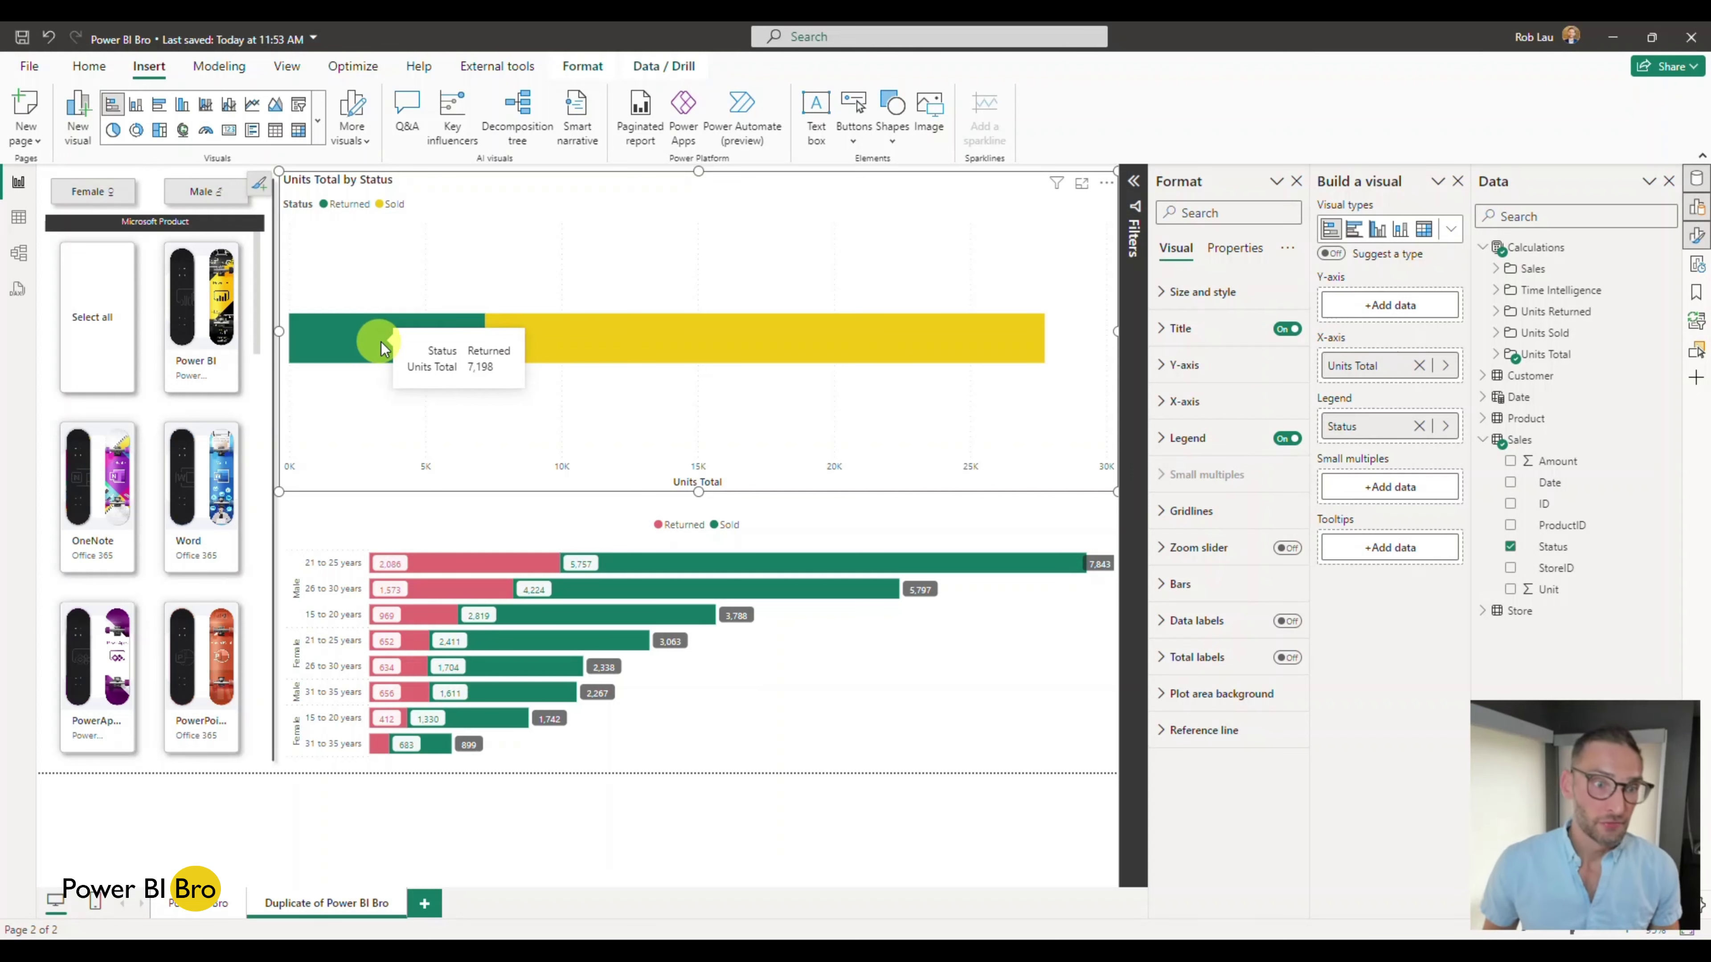
{"action": "mouse_move", "coordinate": [601, 349]}
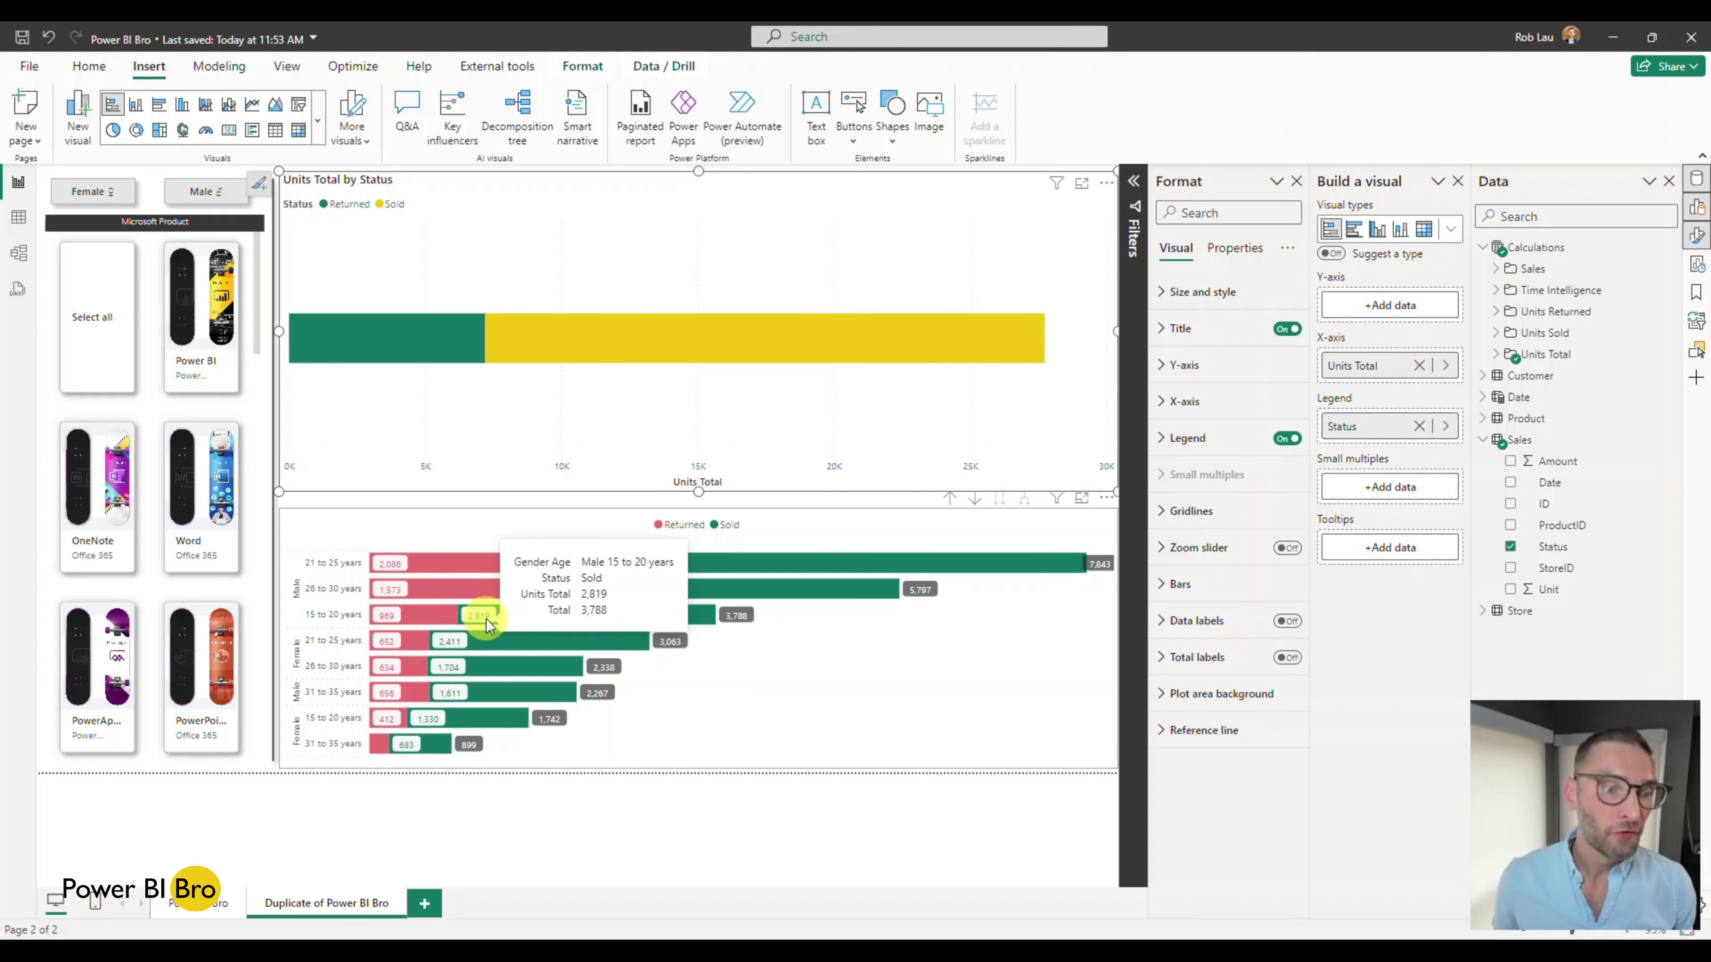
{"action": "mouse_move", "coordinate": [610, 603]}
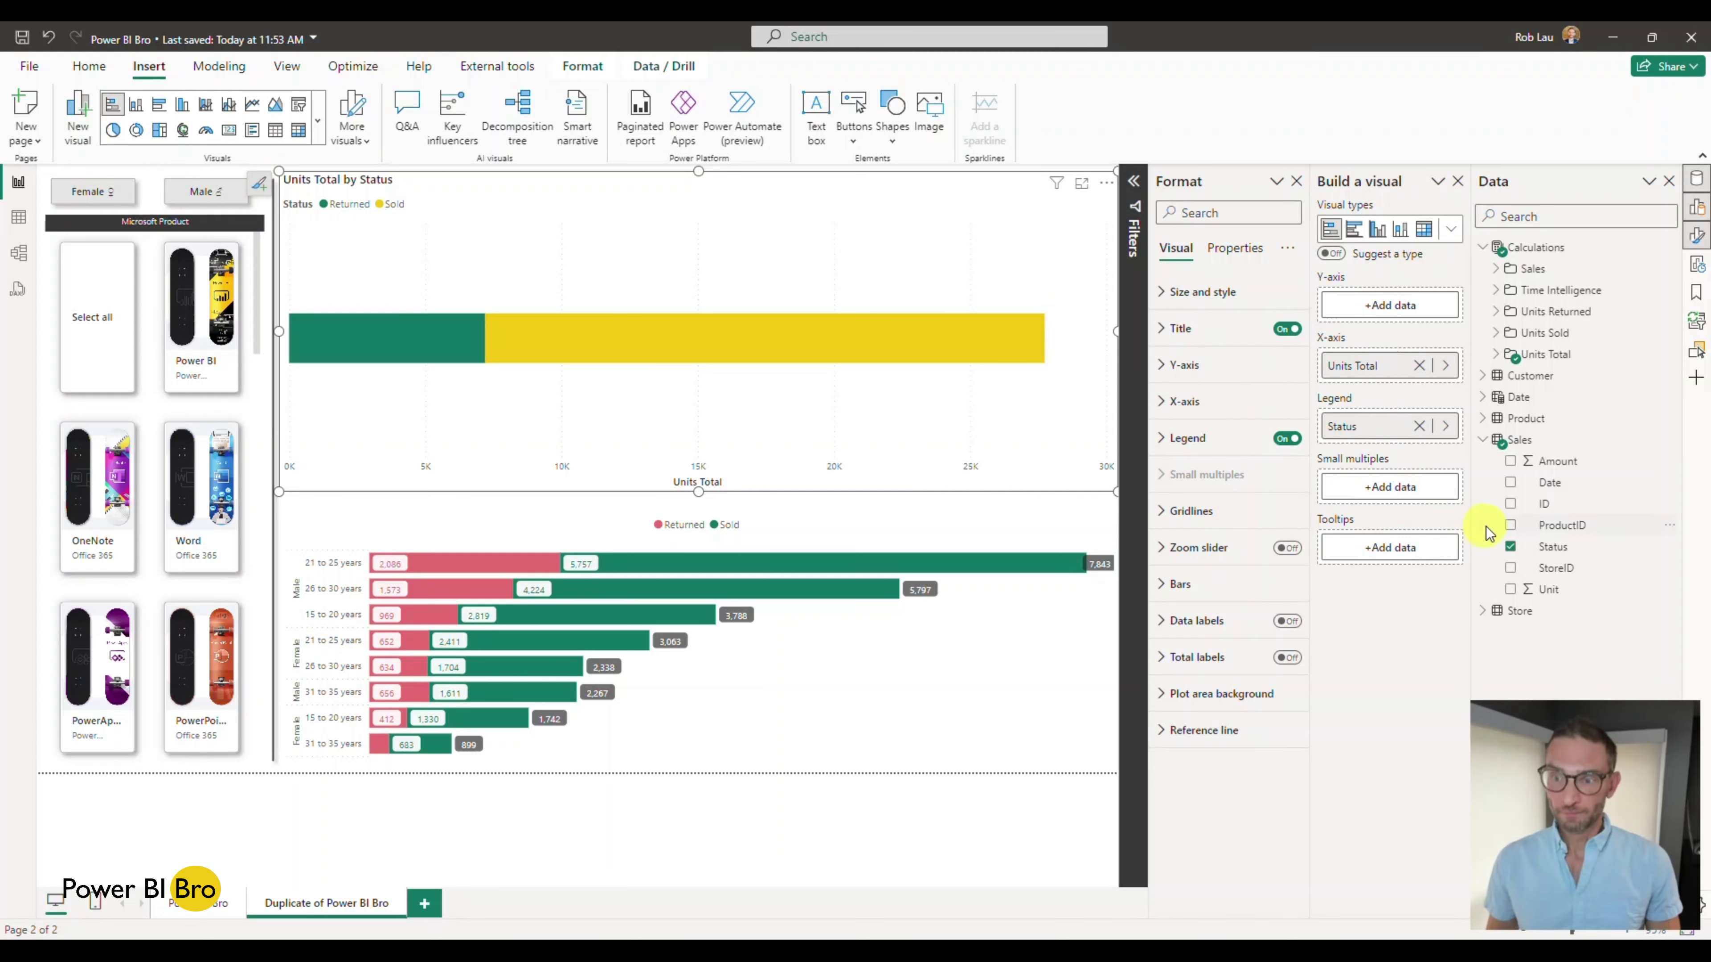
{"action": "left_click_drag", "start_coordinate": [1504, 514], "coordinate": [1486, 475]}
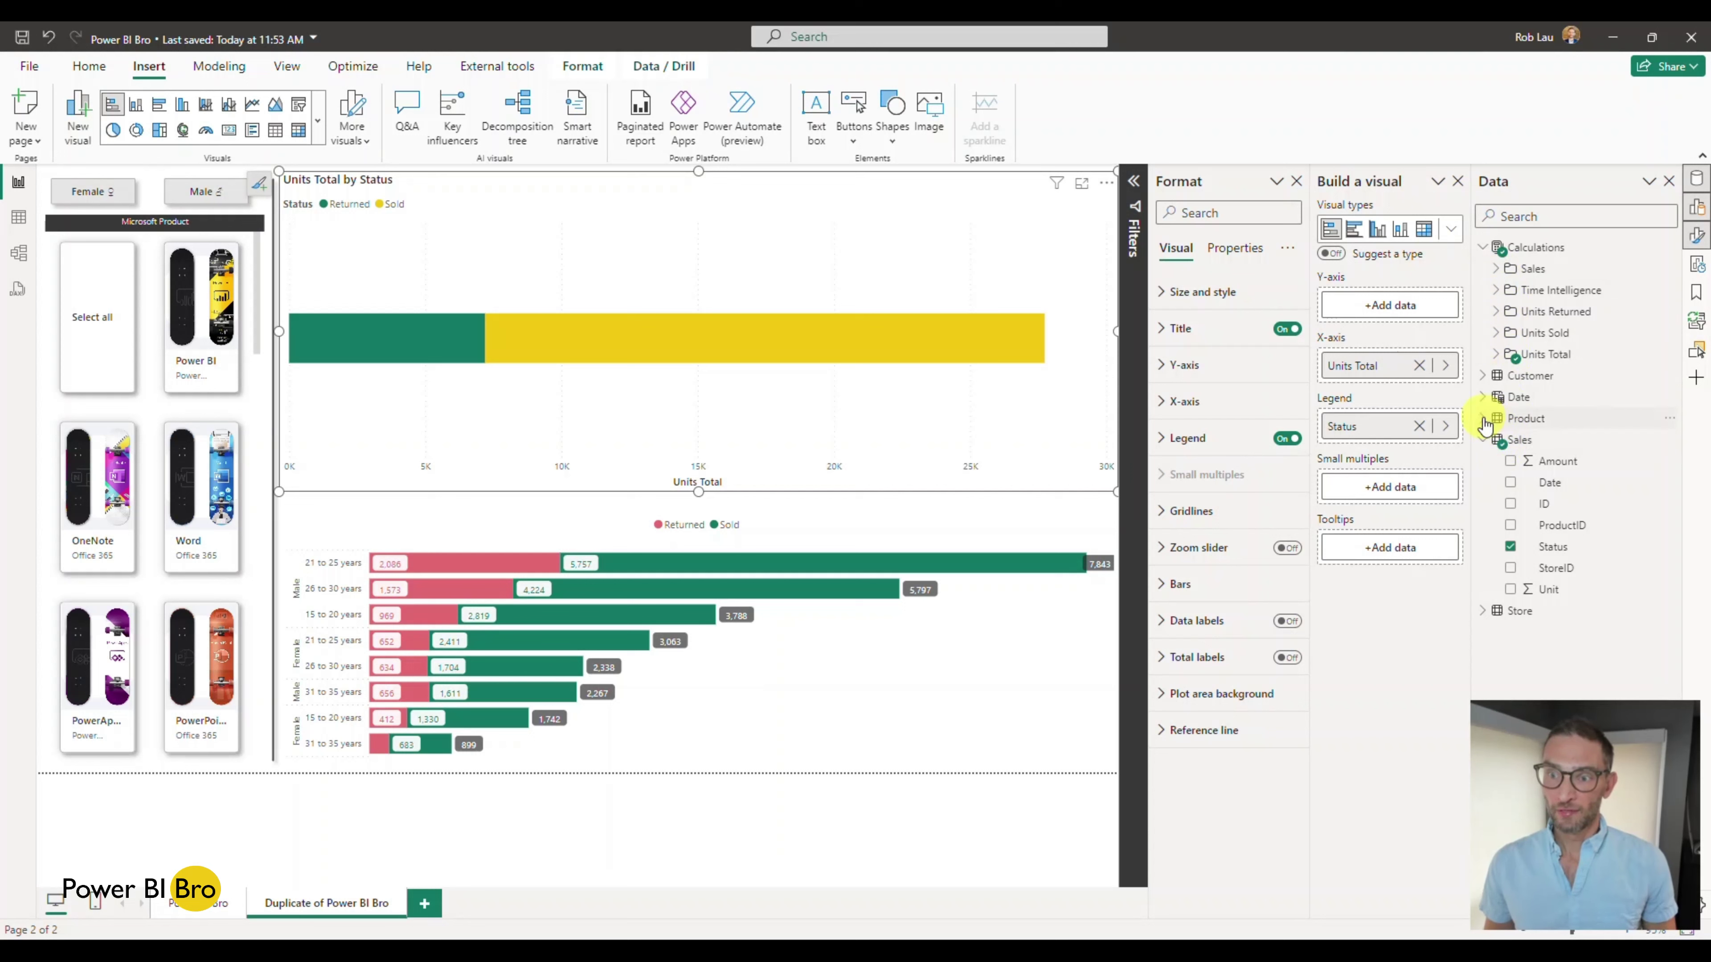
{"action": "left_click", "coordinate": [1485, 377]}
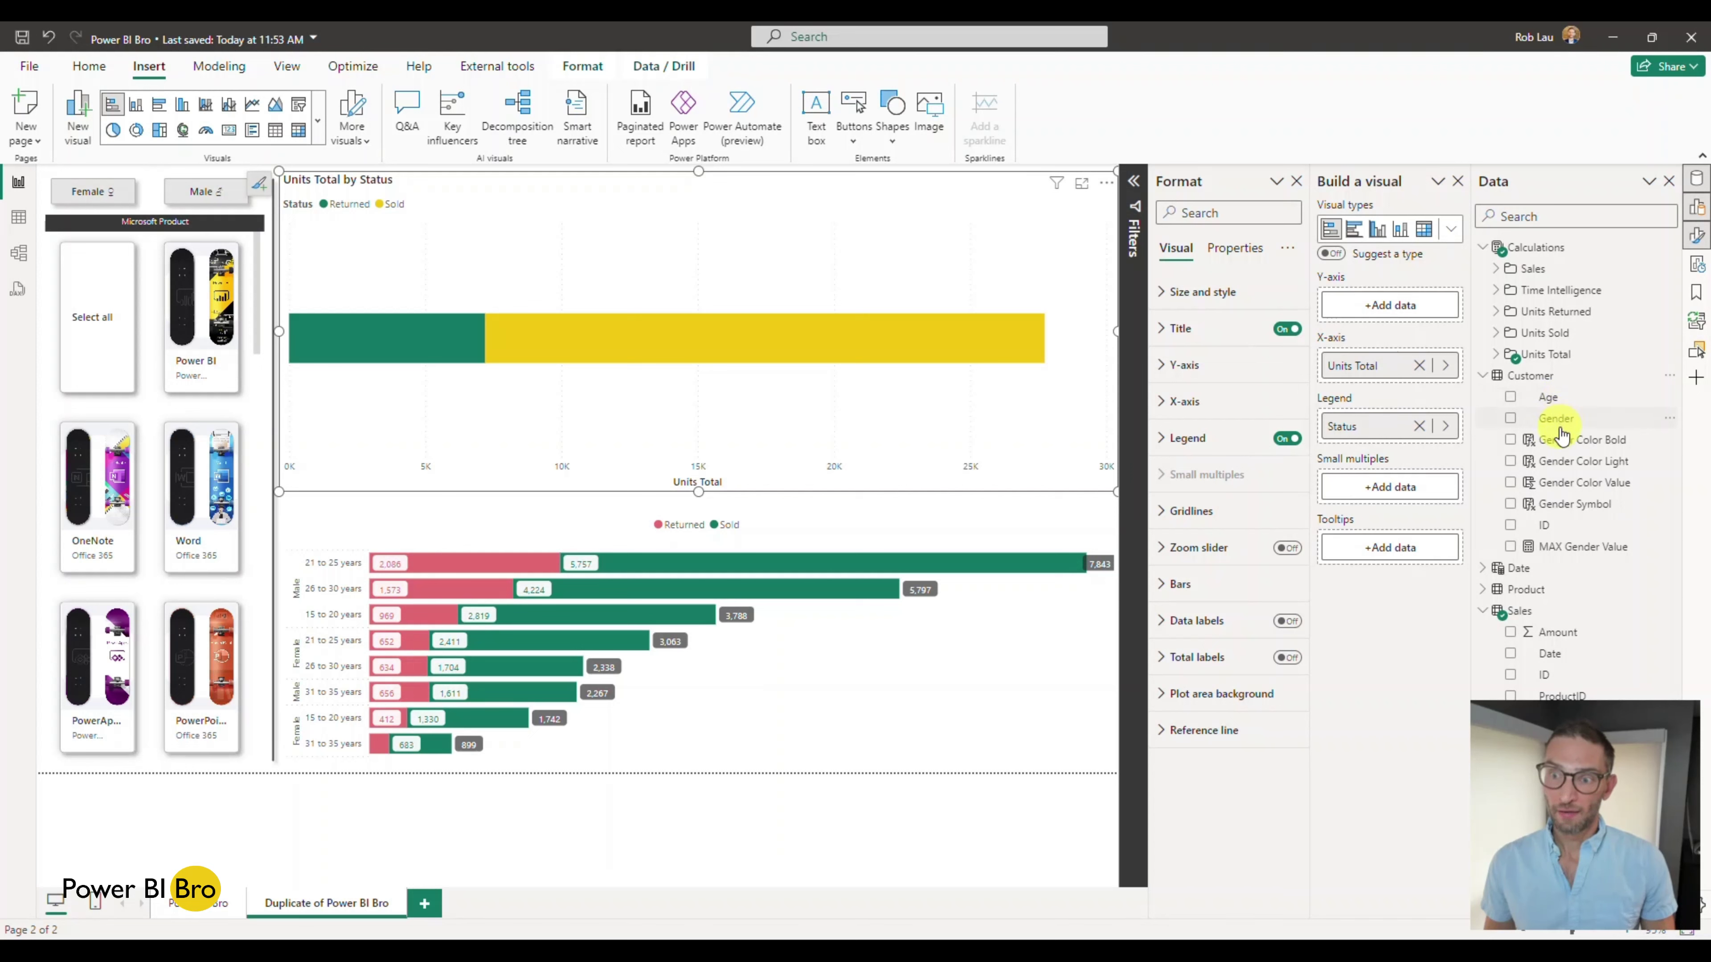
{"action": "left_click_drag", "start_coordinate": [1549, 421], "coordinate": [1385, 320]}
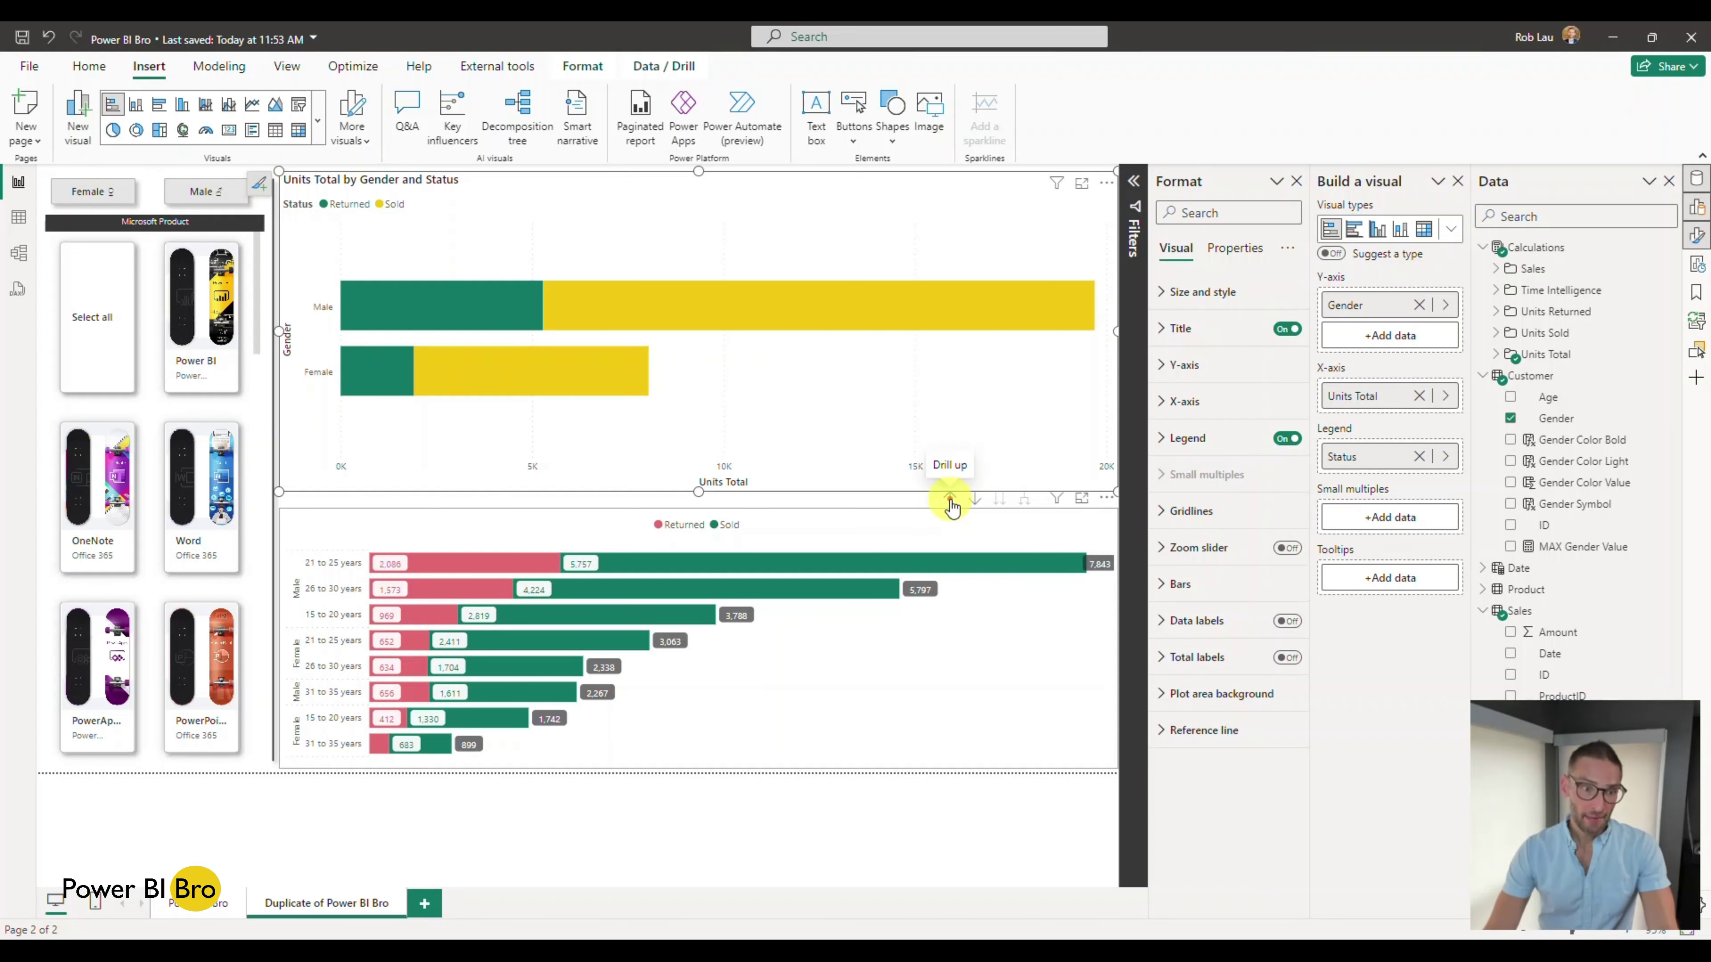
Switch the existing chart between its gender level and its age level twice, ending on age, and inspect the age bars' details
{"action": "left_click", "coordinate": [951, 502]}
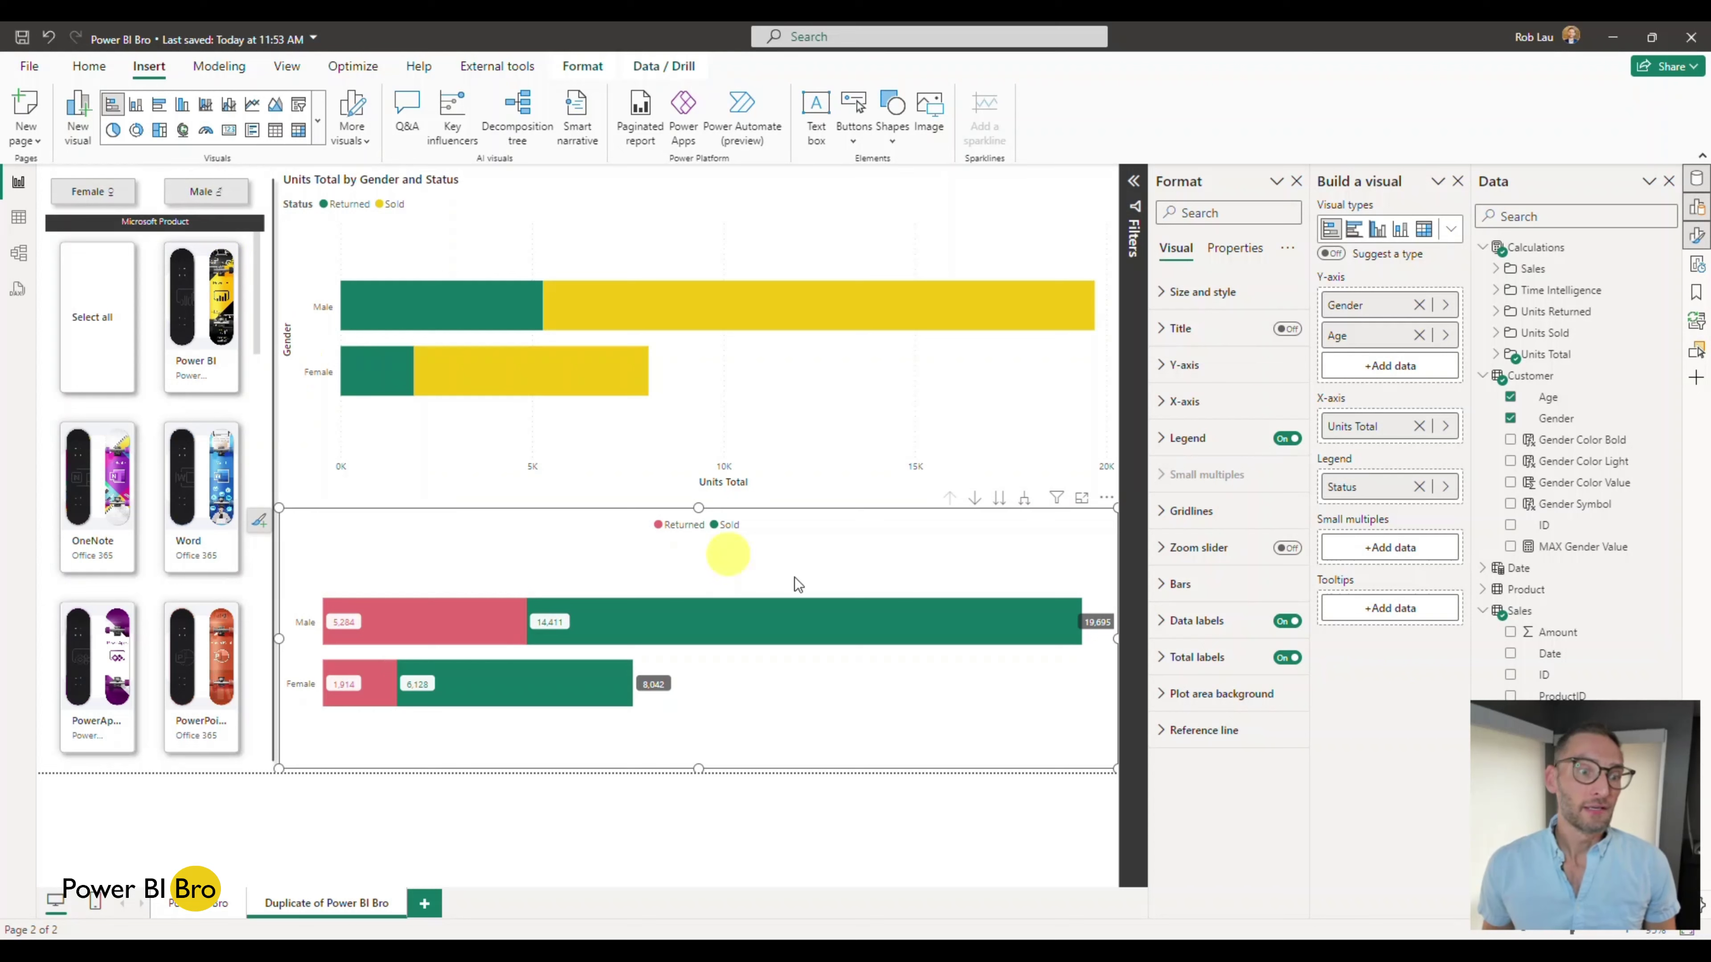
{"action": "left_click", "coordinate": [1002, 502]}
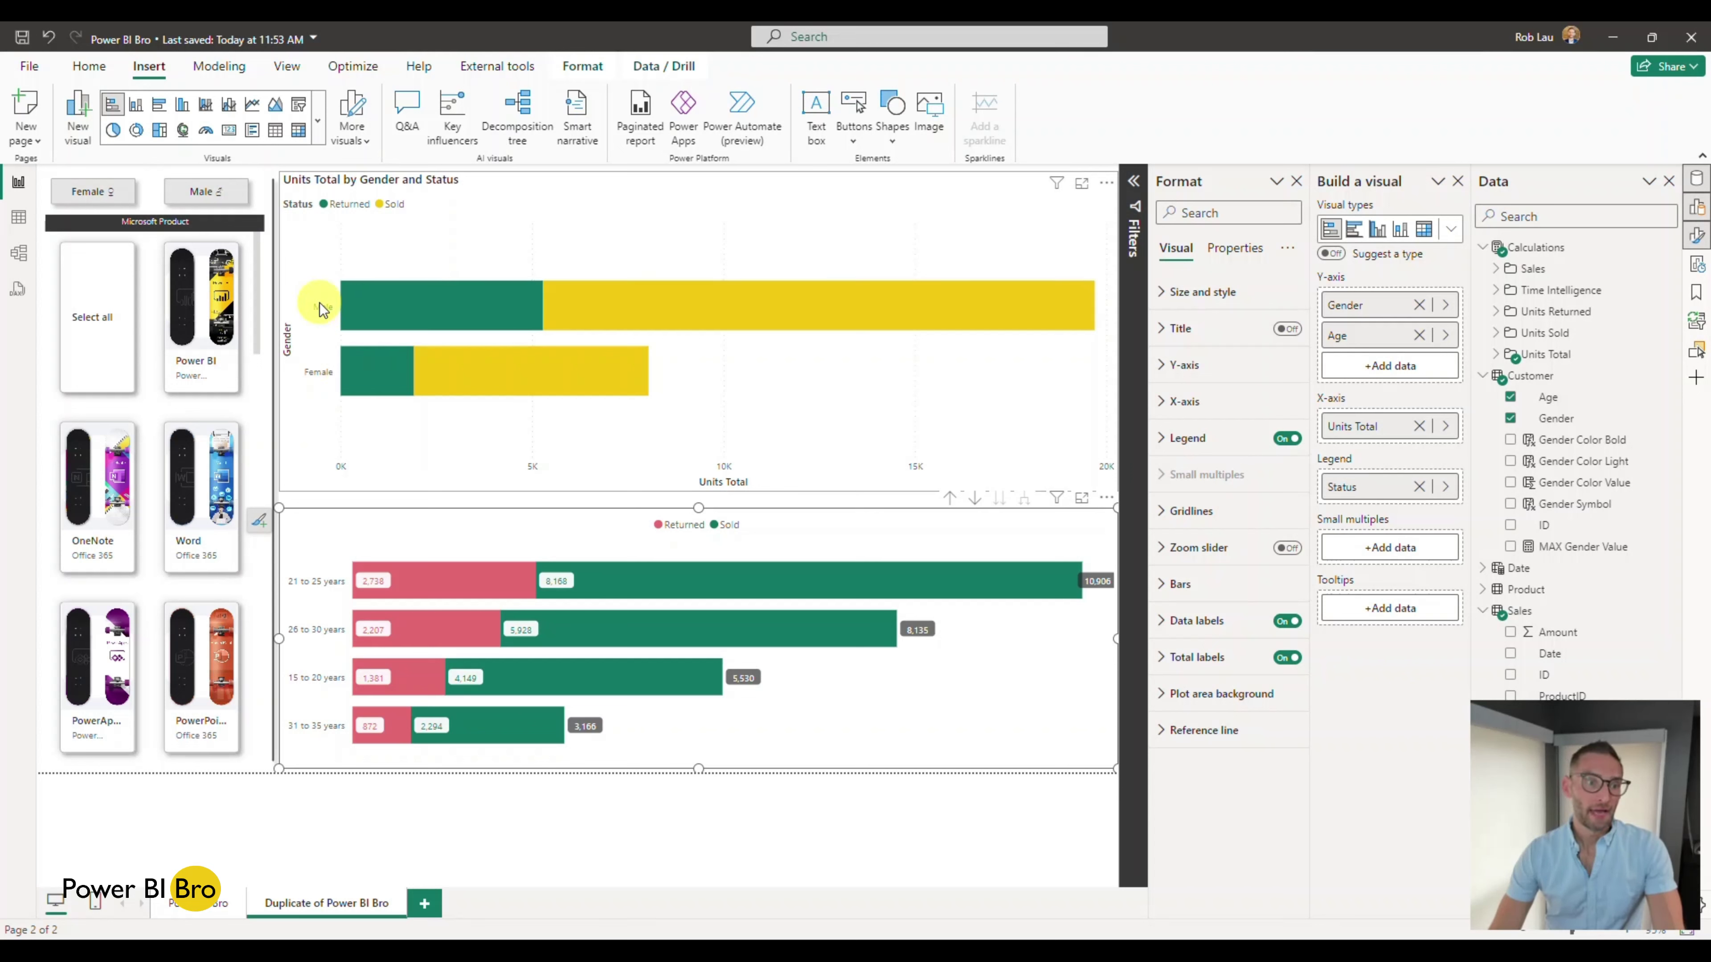
{"action": "left_click", "coordinate": [950, 500]}
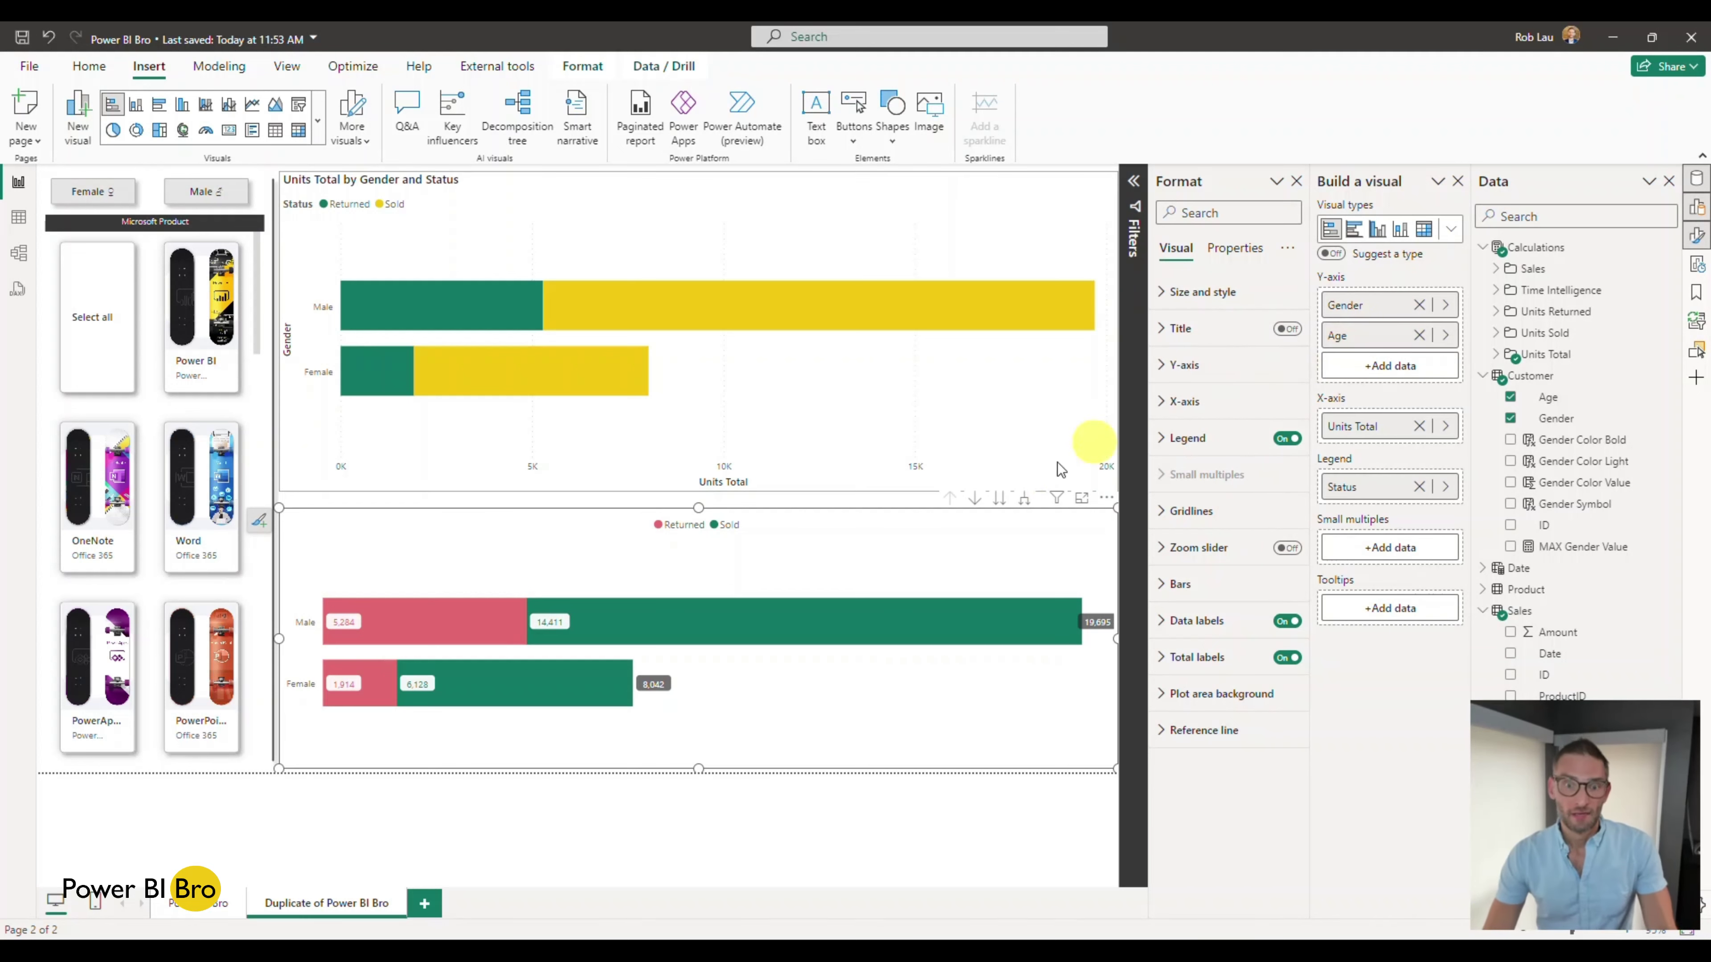
{"action": "left_click", "coordinate": [1002, 501]}
{"action": "mouse_move", "coordinate": [451, 585]}
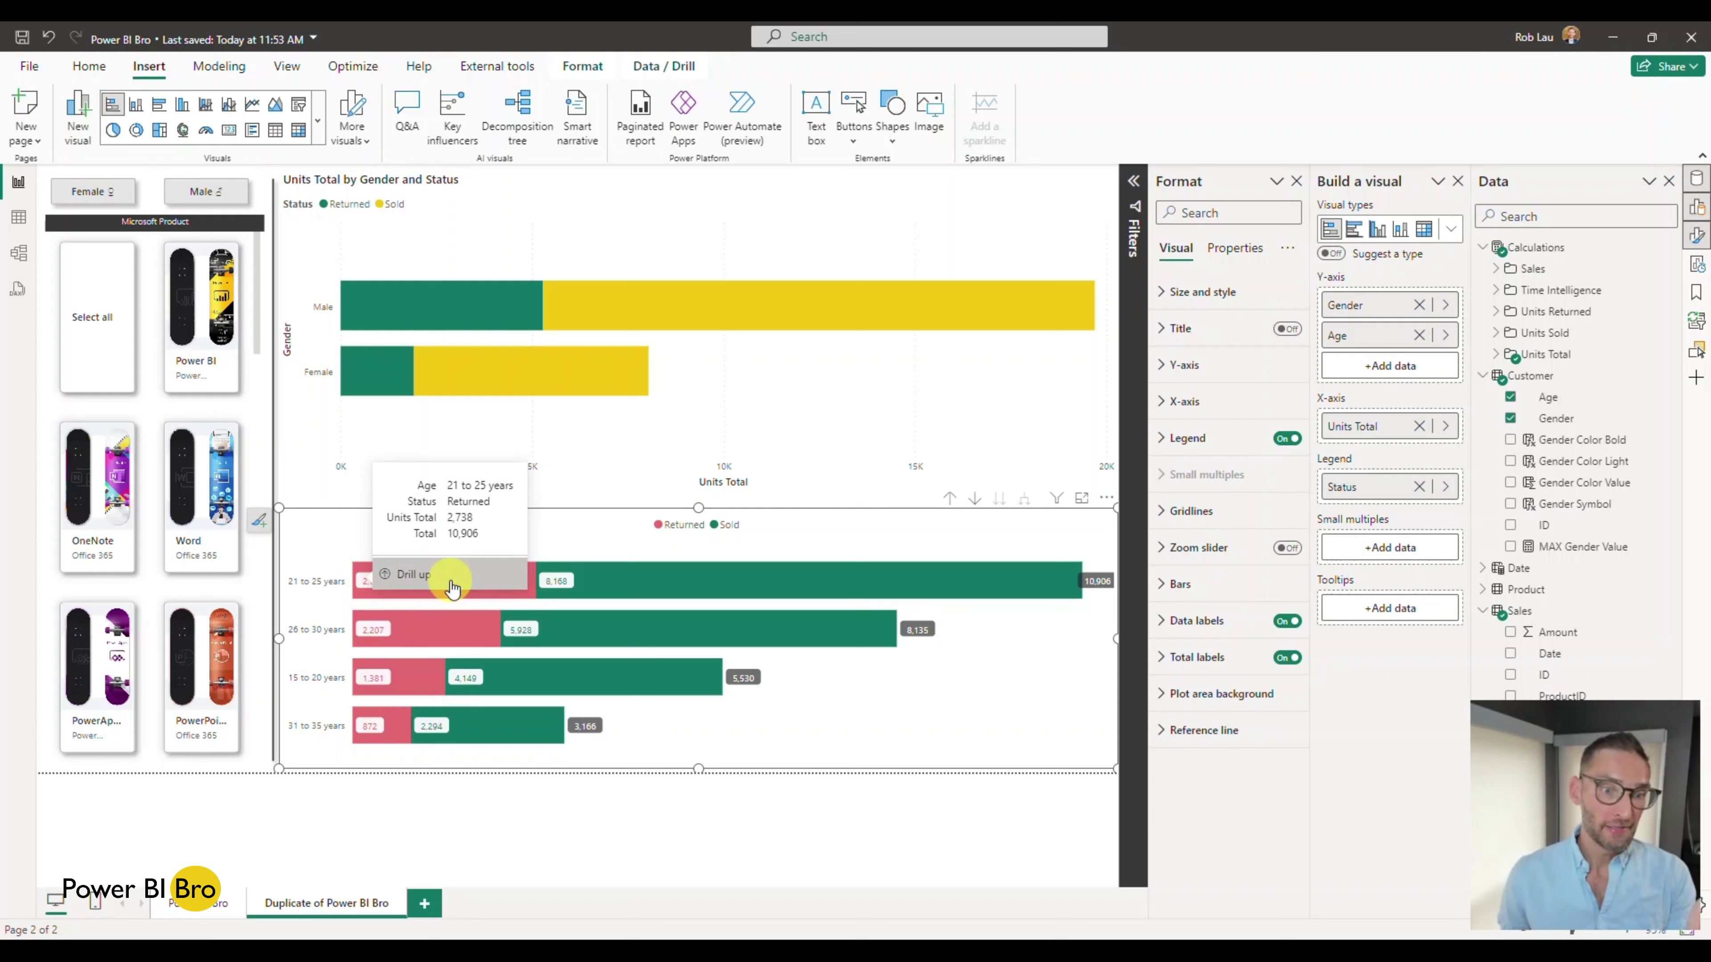
{"action": "mouse_move", "coordinate": [455, 674]}
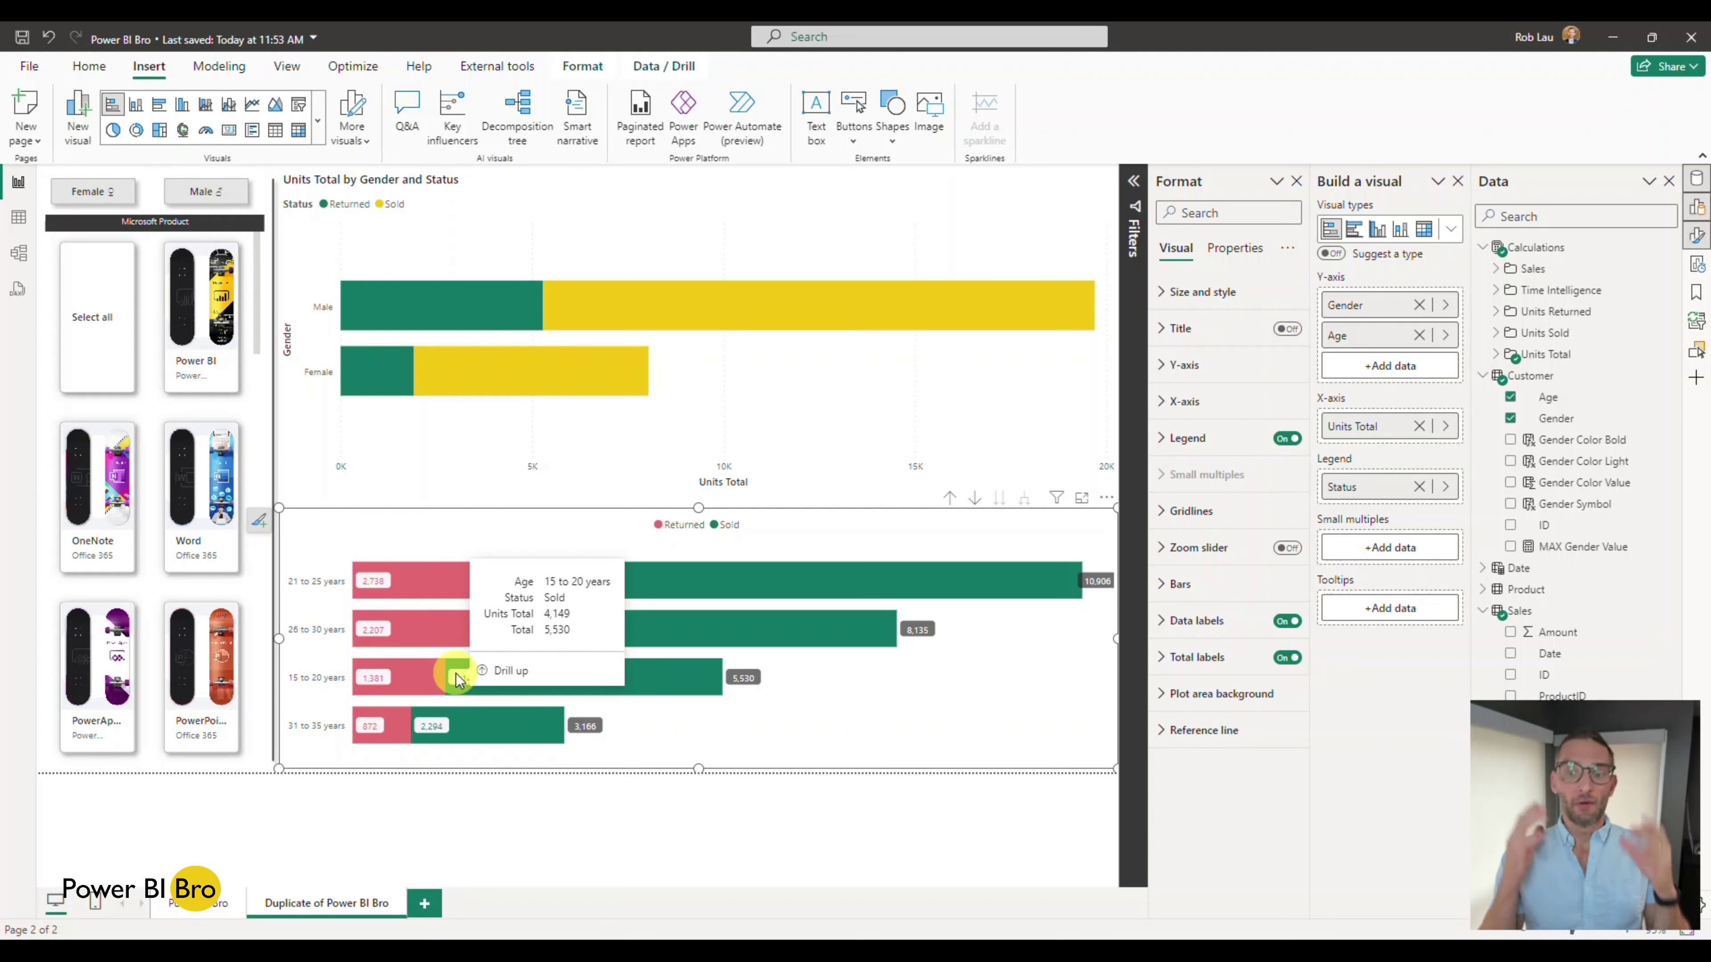
Filter the page by Female and by Male in turn to compare the age bars, and clear the gender filter
{"action": "left_click", "coordinate": [636, 835]}
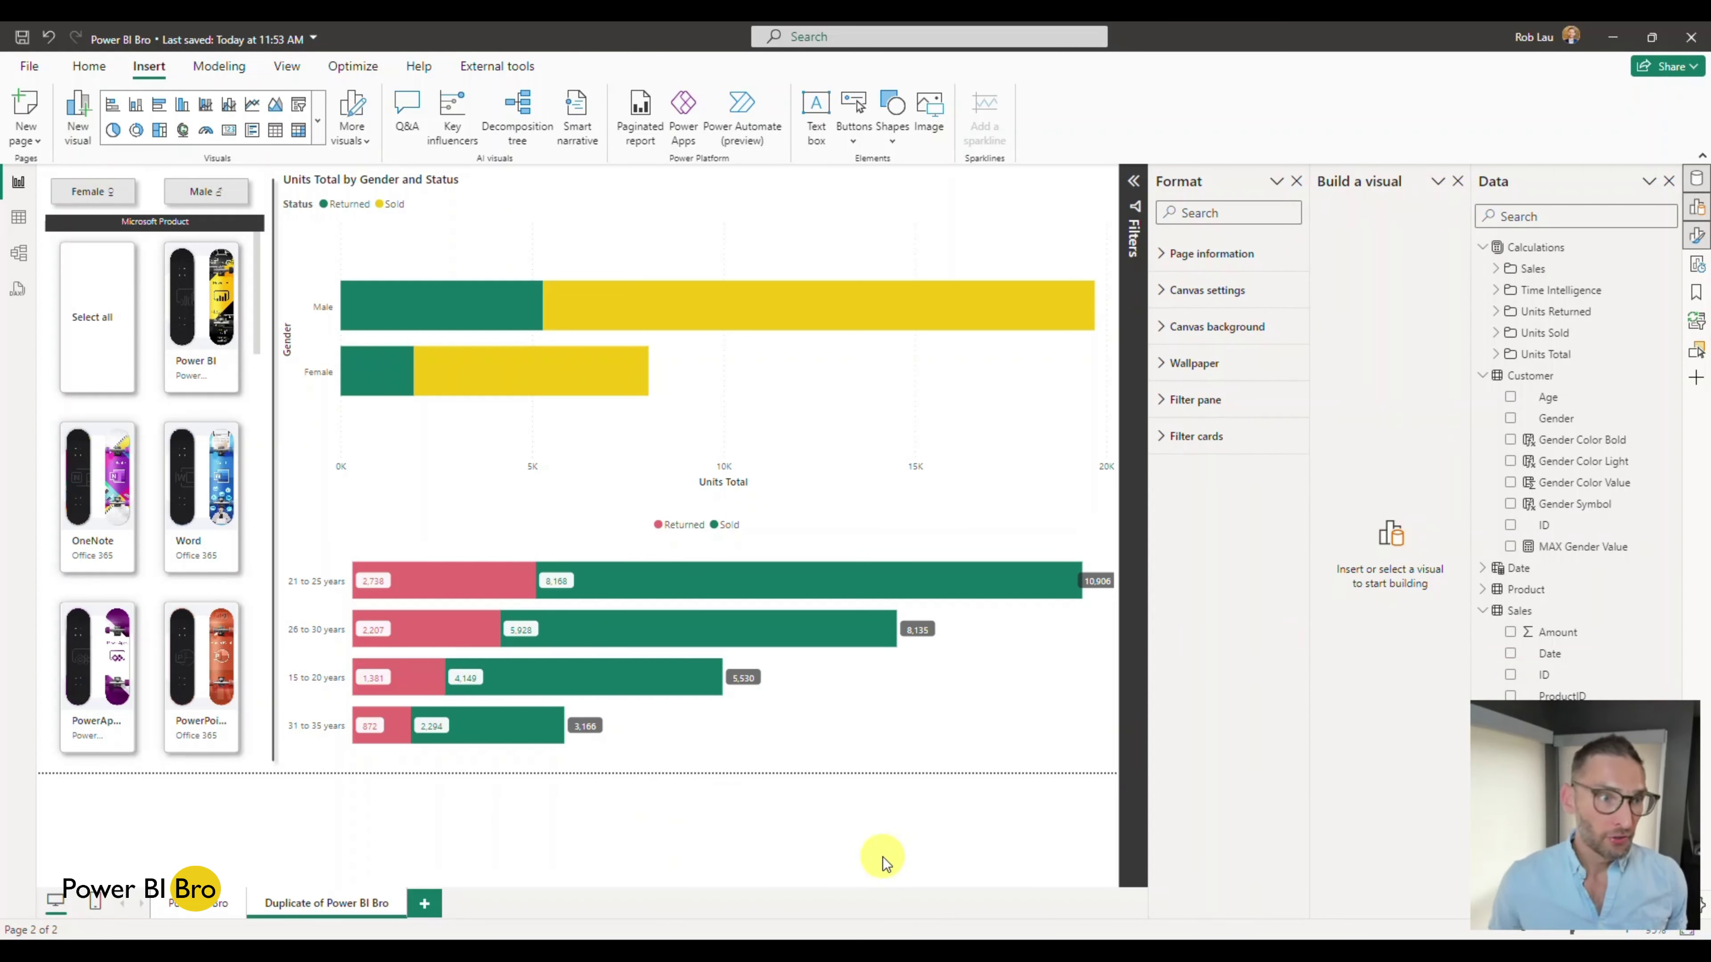
{"action": "left_click", "coordinate": [89, 201]}
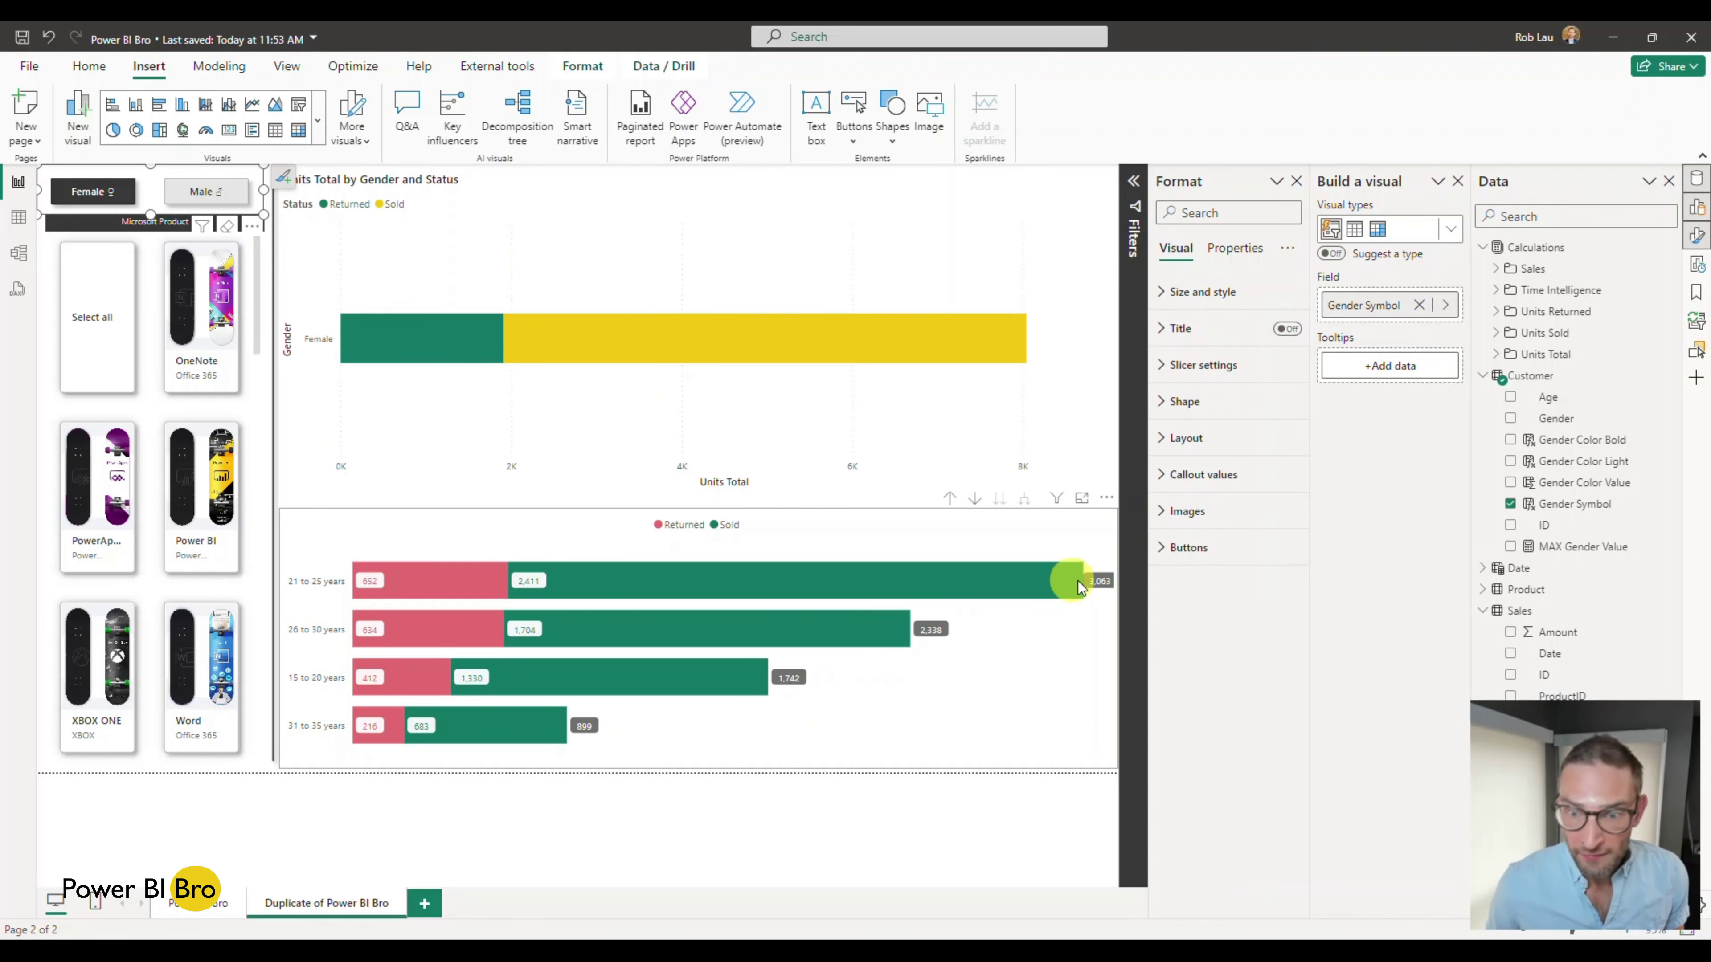
{"action": "left_click", "coordinate": [203, 192]}
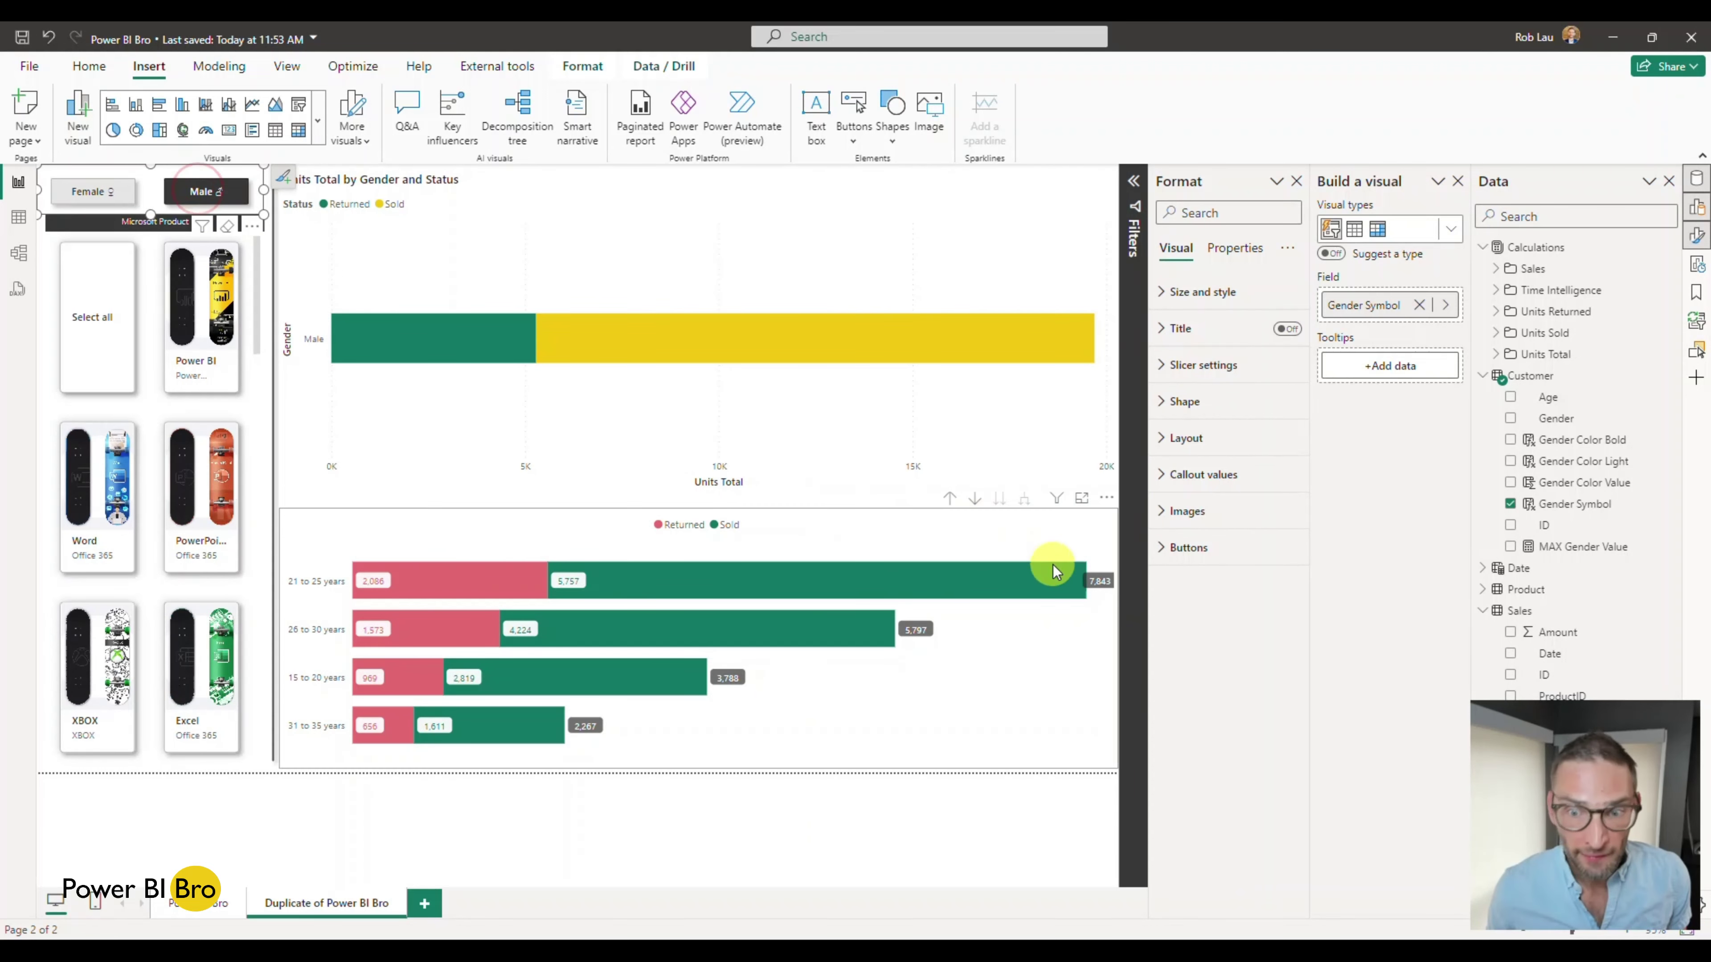
{"action": "left_click", "coordinate": [204, 193]}
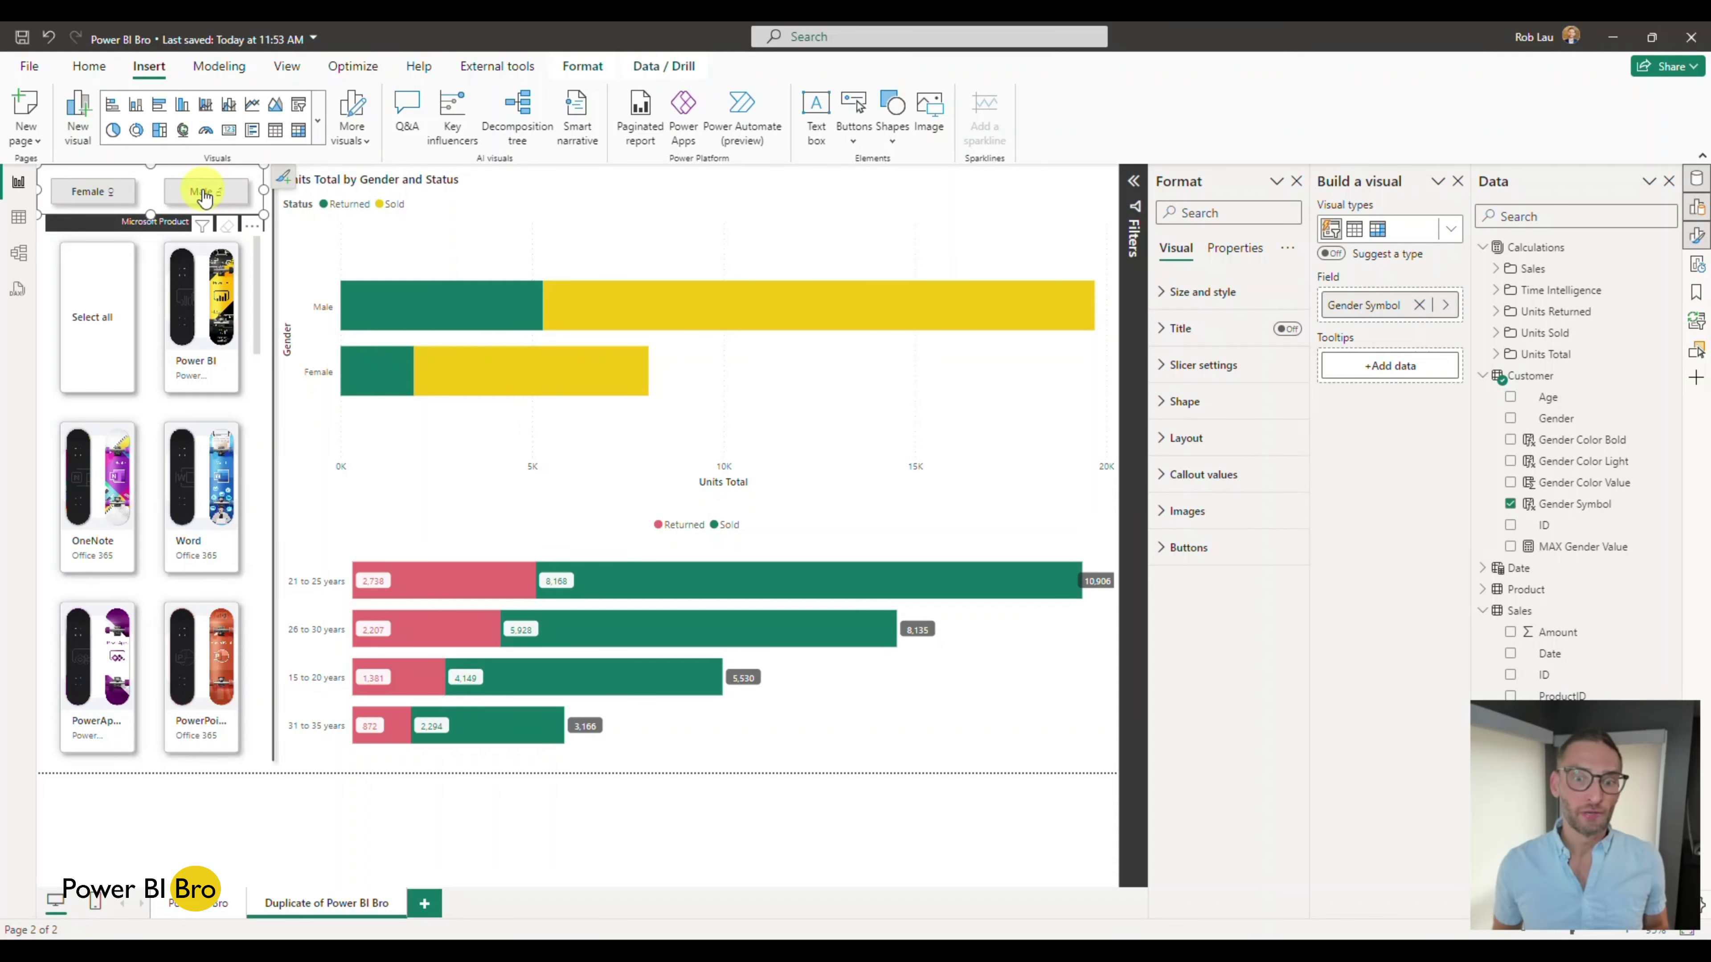
Drill the existing chart up to gender and expand it to show gender with age, and raise its upper edge slightly
{"action": "left_click", "coordinate": [1013, 654]}
{"action": "left_click", "coordinate": [950, 498]}
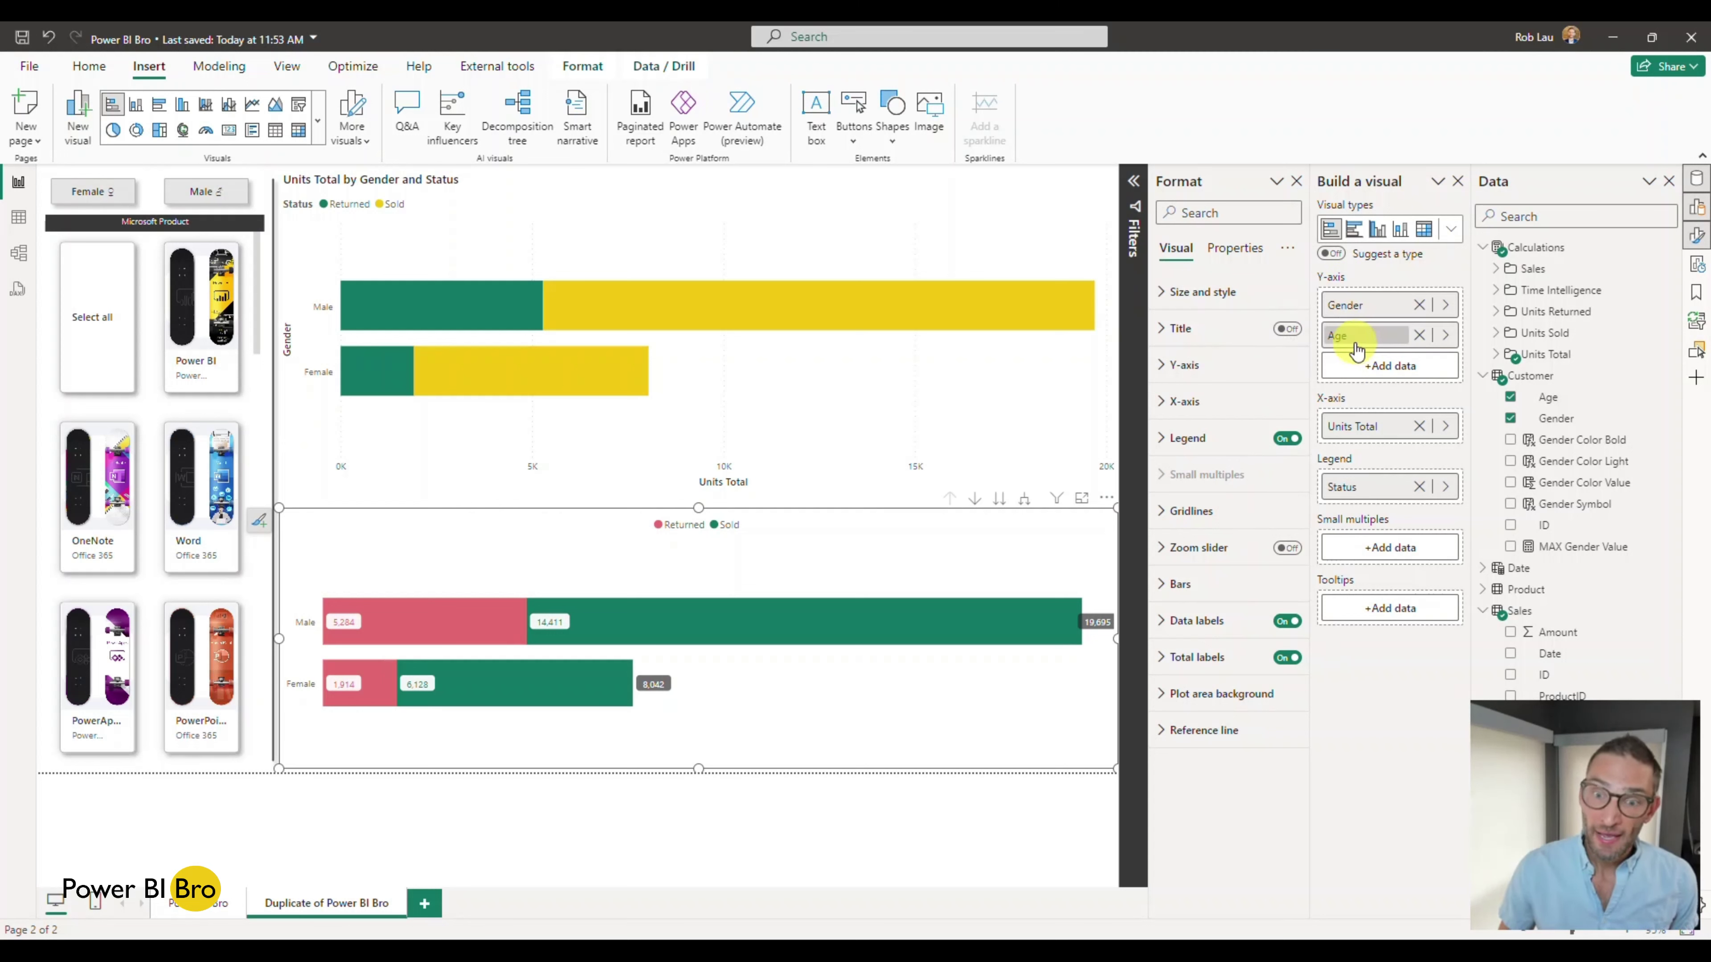
{"action": "left_click", "coordinate": [1023, 501]}
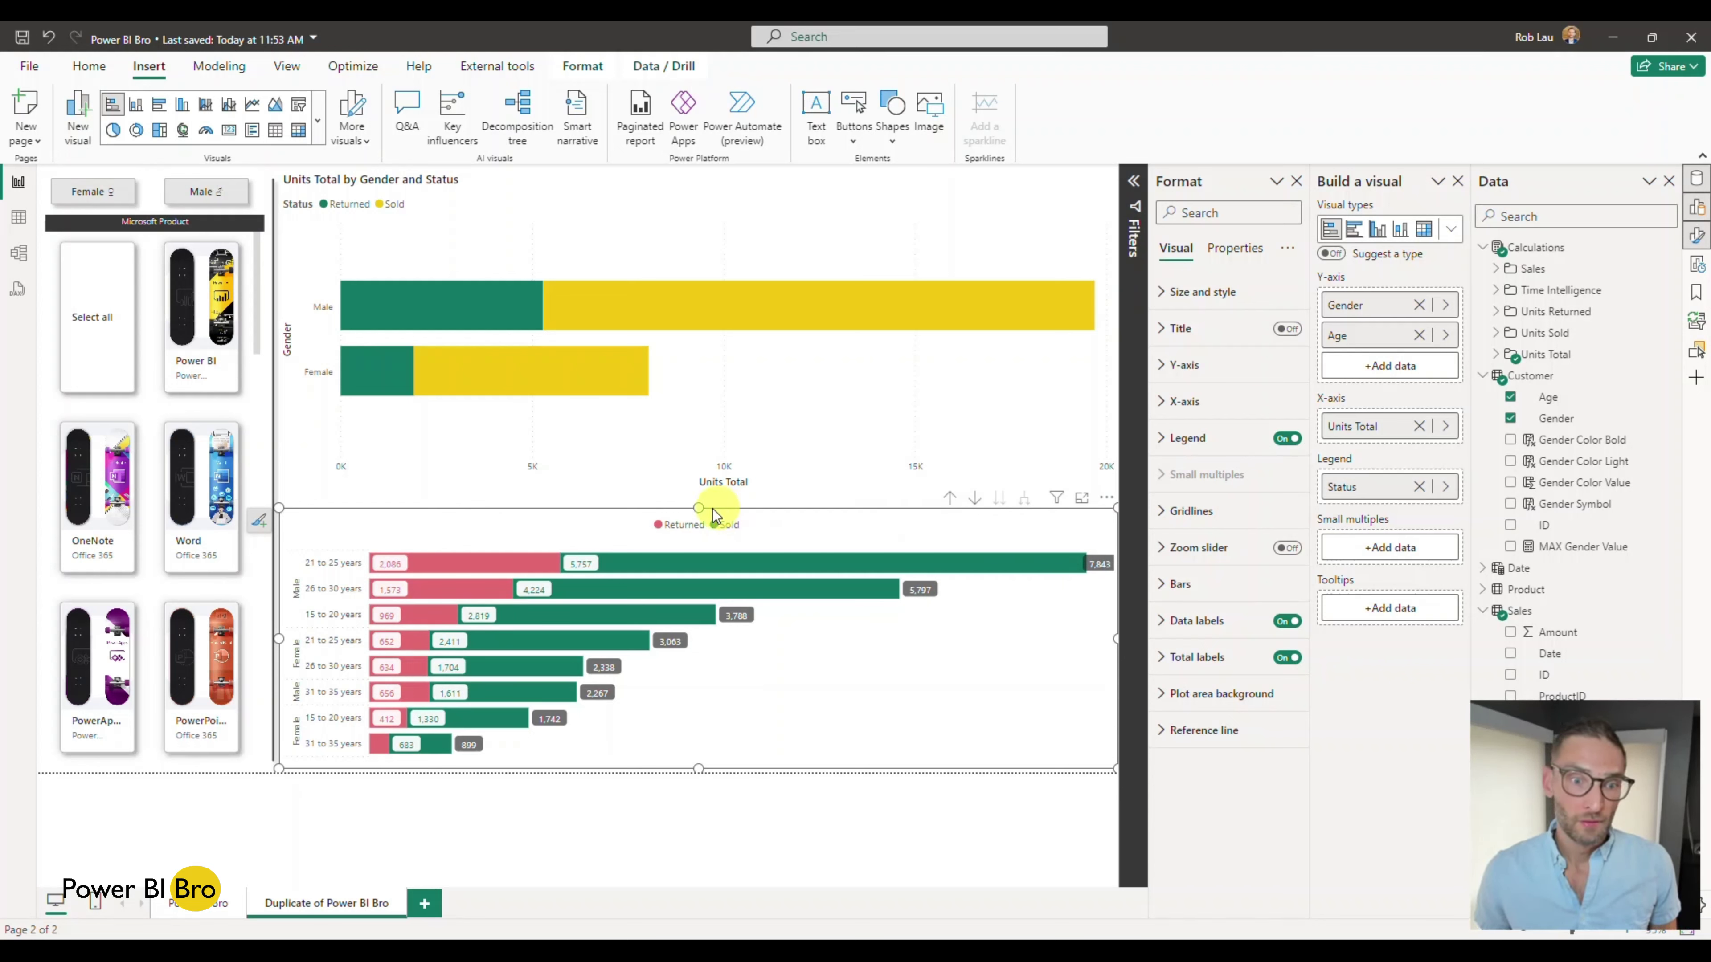
{"action": "left_click_drag", "start_coordinate": [699, 507], "coordinate": [694, 485]}
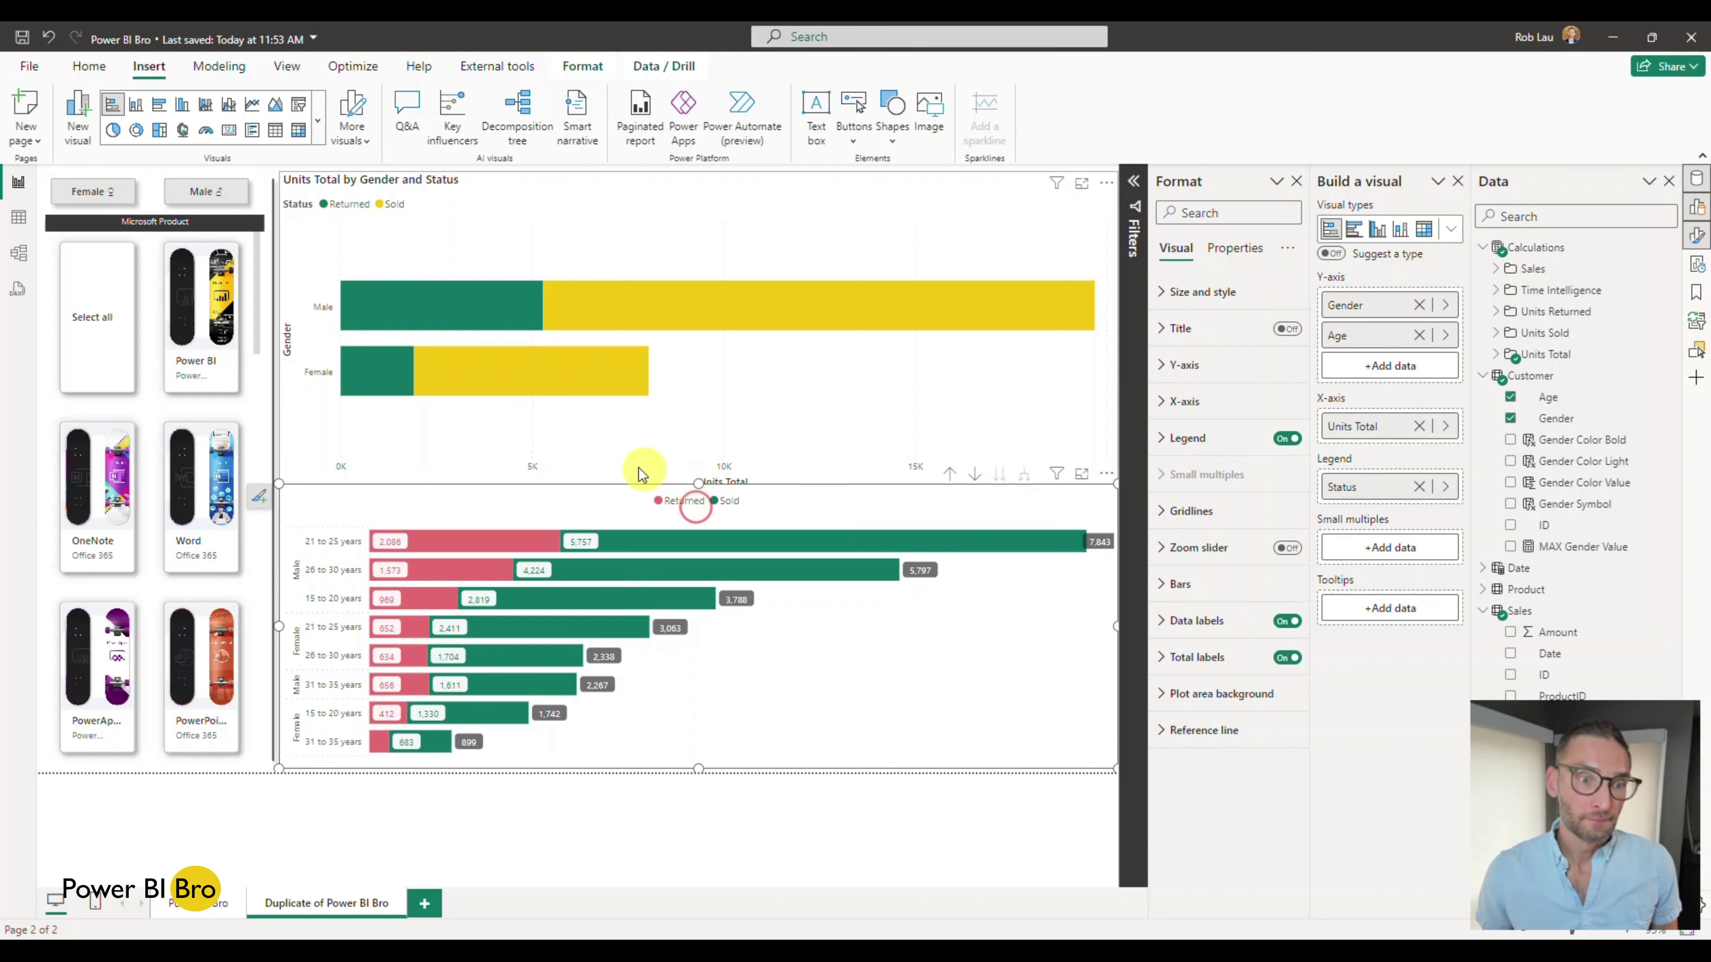
Add the Customer table's Age field below Gender on the new chart's Y-axis and expand the hierarchy down one level
{"action": "left_click", "coordinate": [307, 411]}
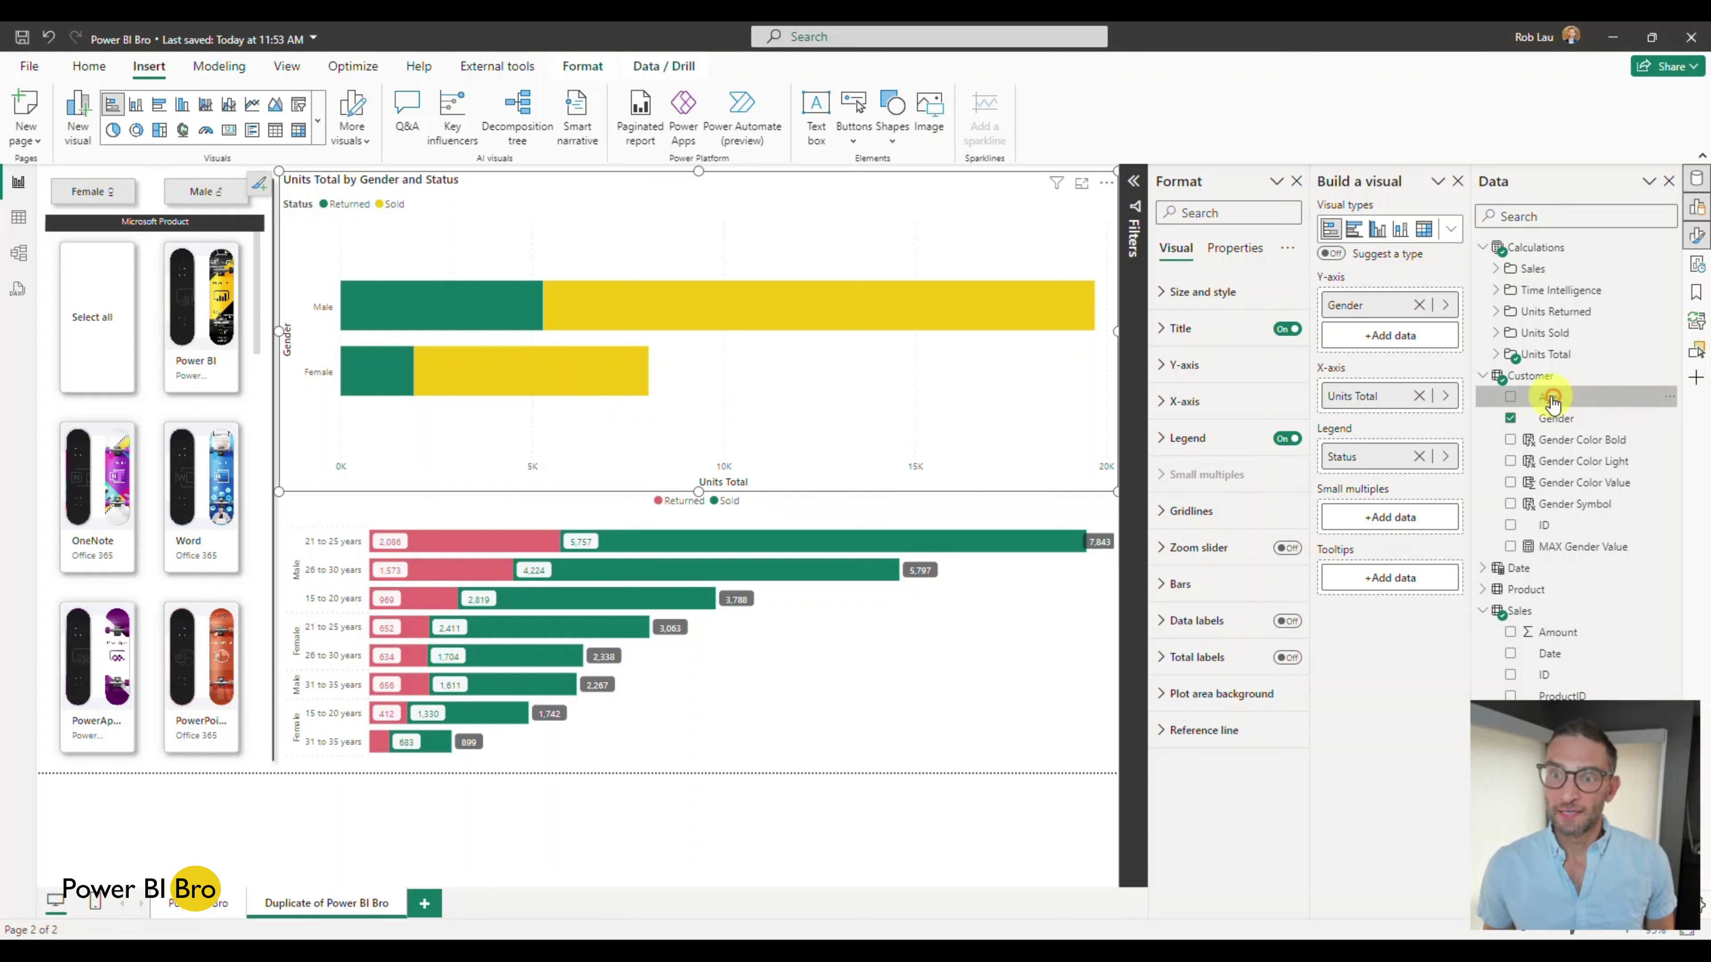
{"action": "left_click_drag", "start_coordinate": [1548, 397], "coordinate": [1408, 337]}
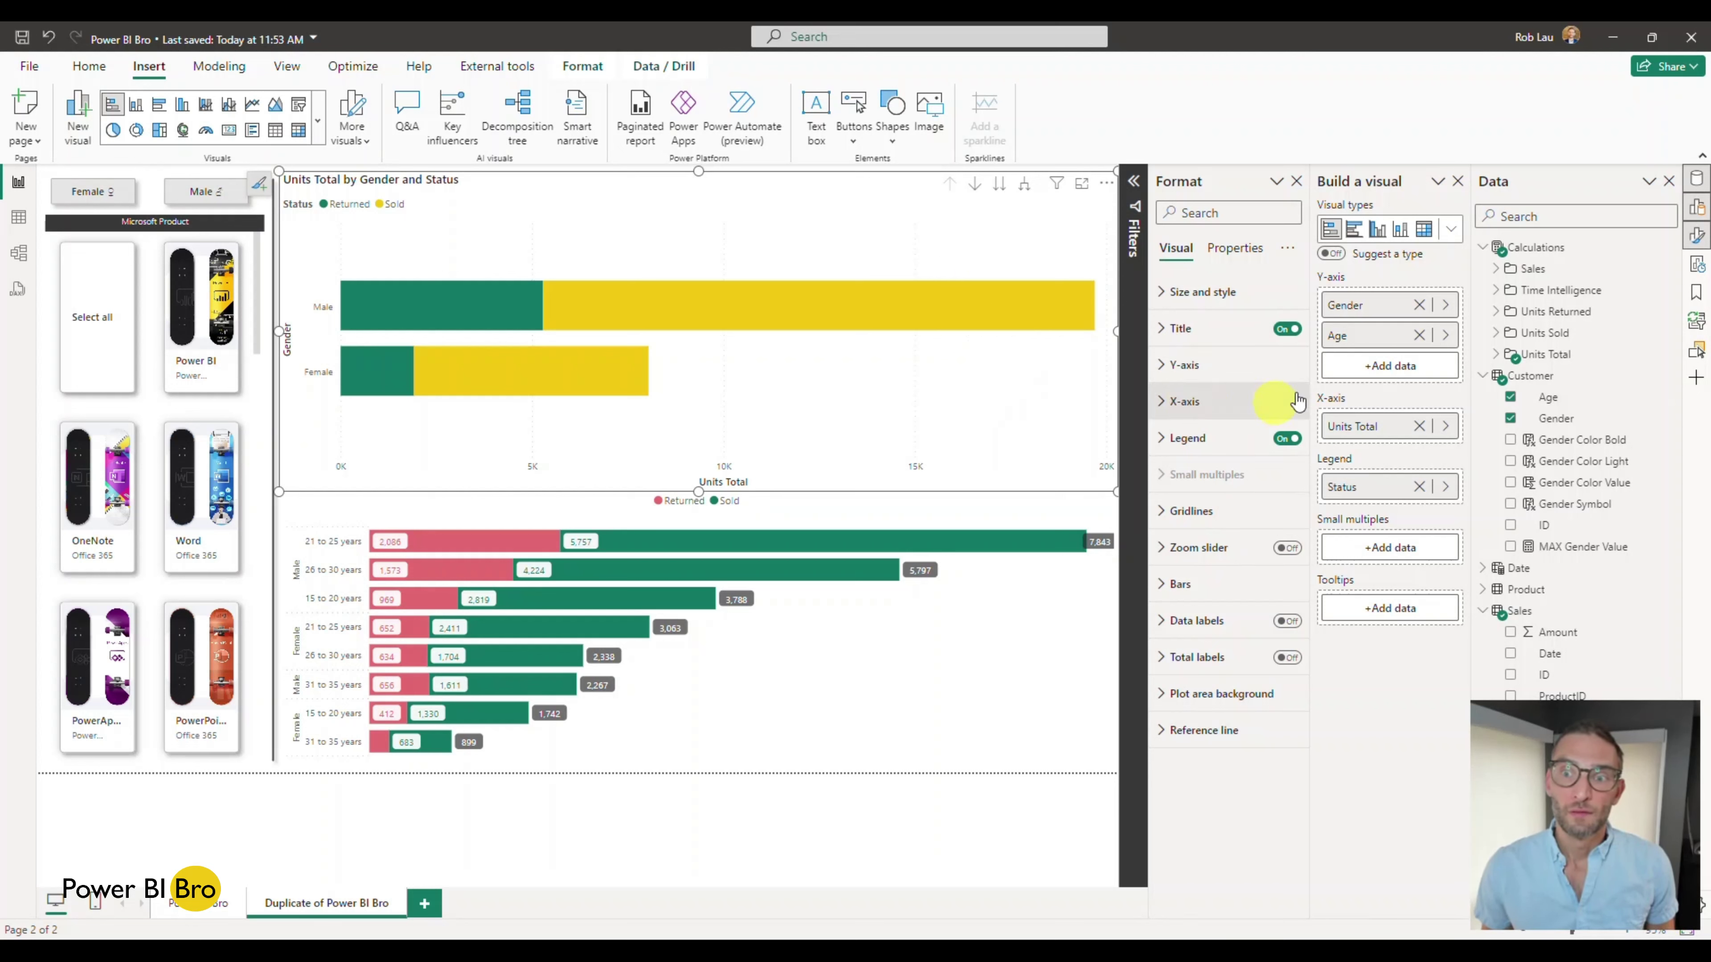
{"action": "left_click", "coordinate": [1022, 185]}
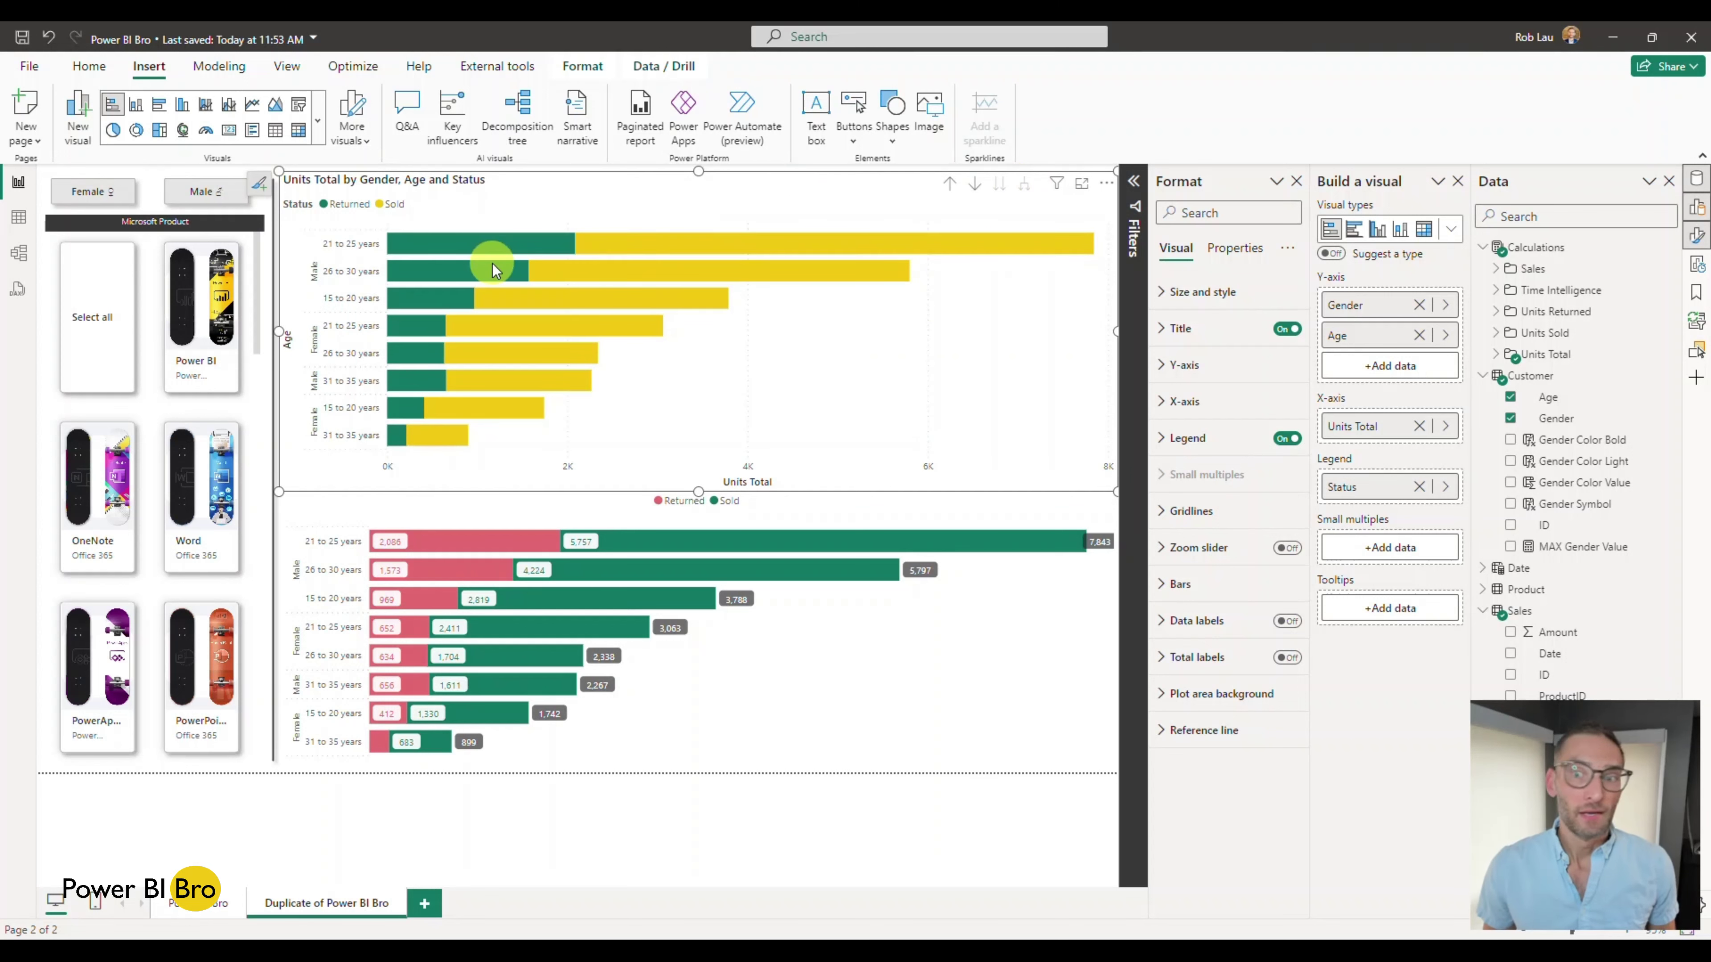
{"action": "mouse_move", "coordinate": [493, 270]}
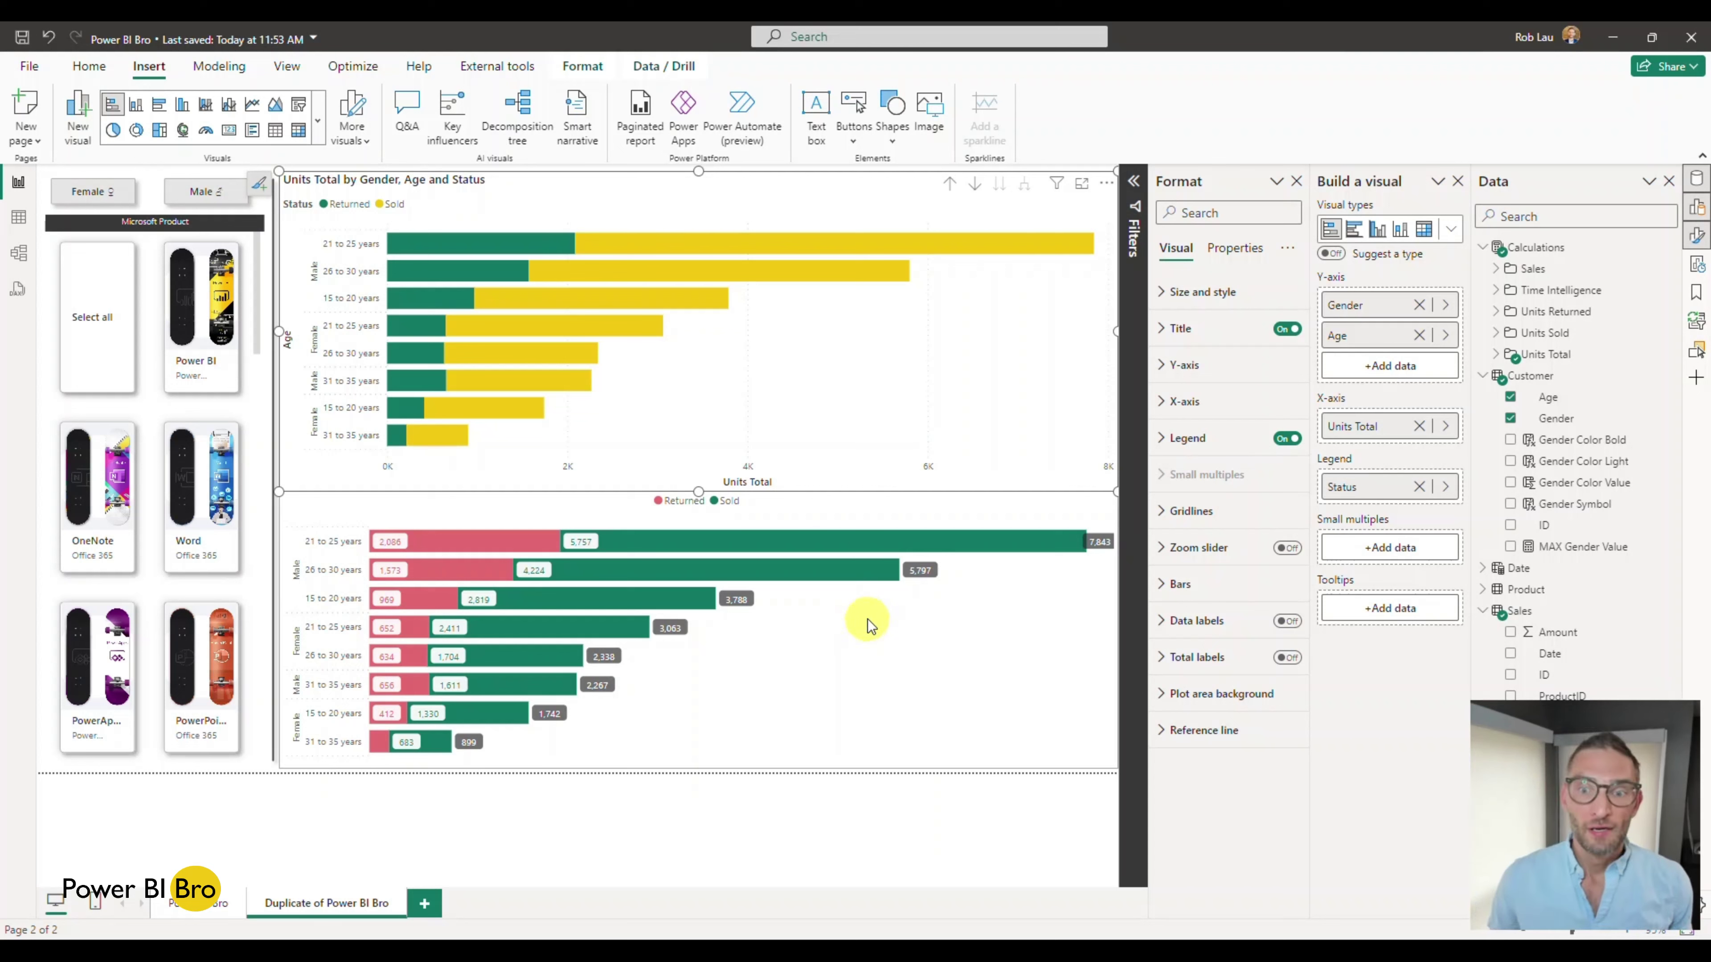
Recolor the new chart's bars, using the theme's pinkish red for Returned and green for Sold
{"action": "left_click", "coordinate": [1163, 586]}
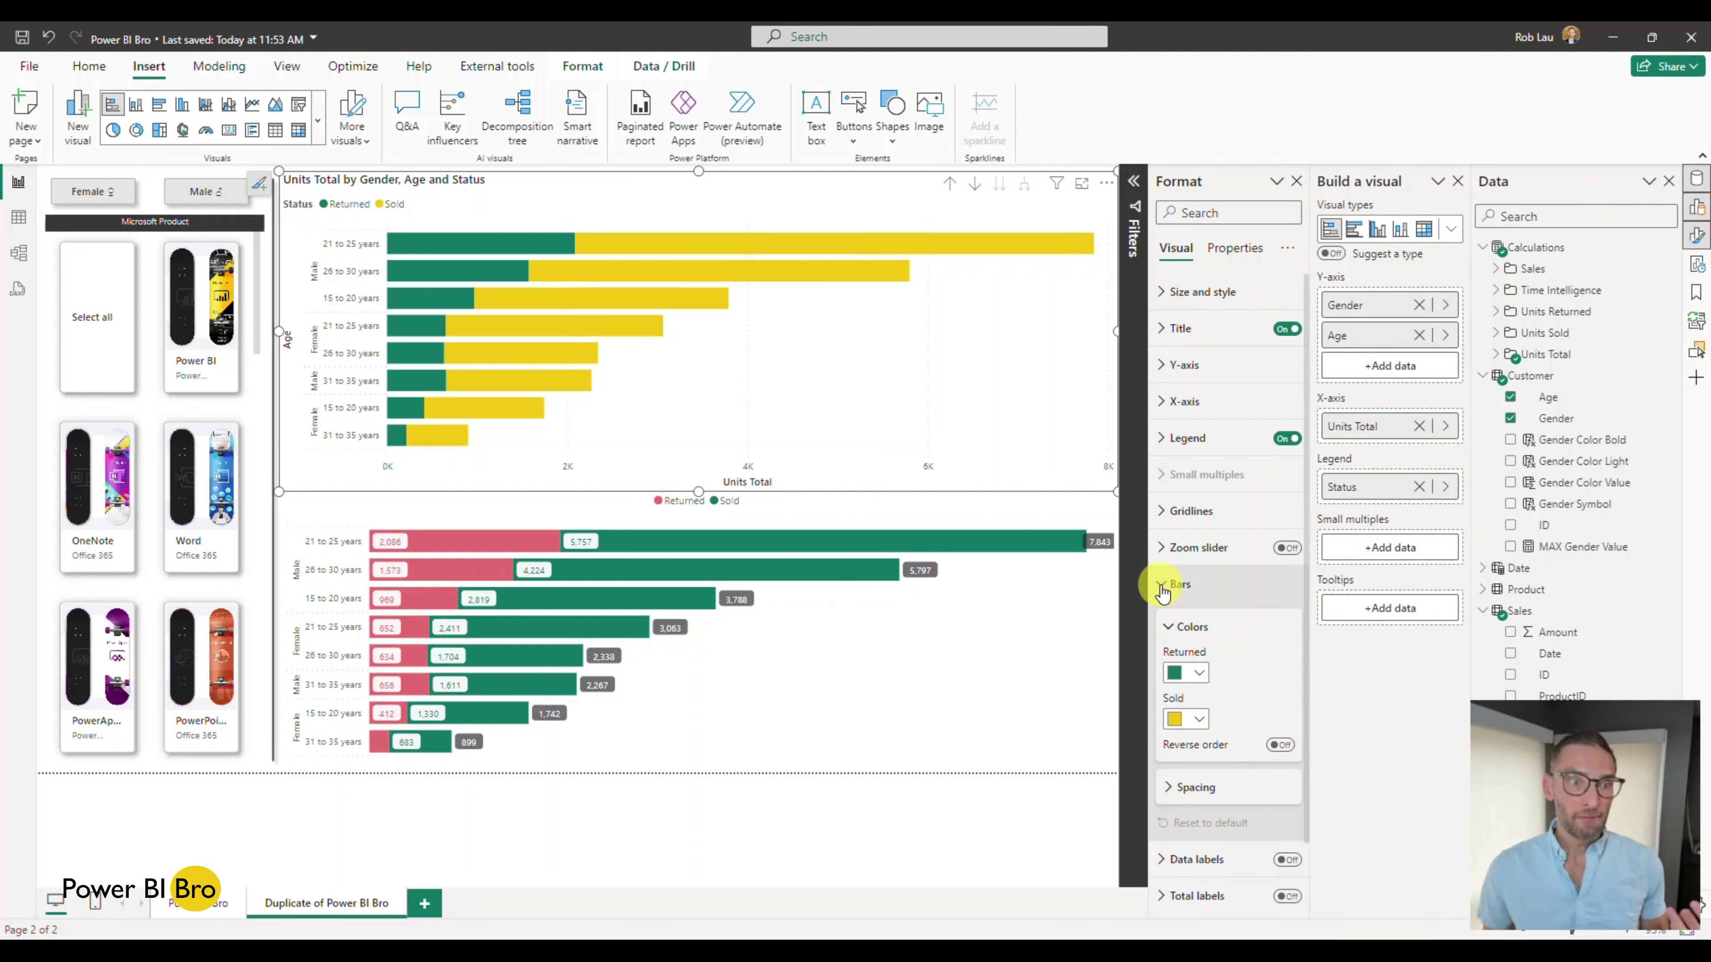
{"action": "left_click", "coordinate": [1199, 673]}
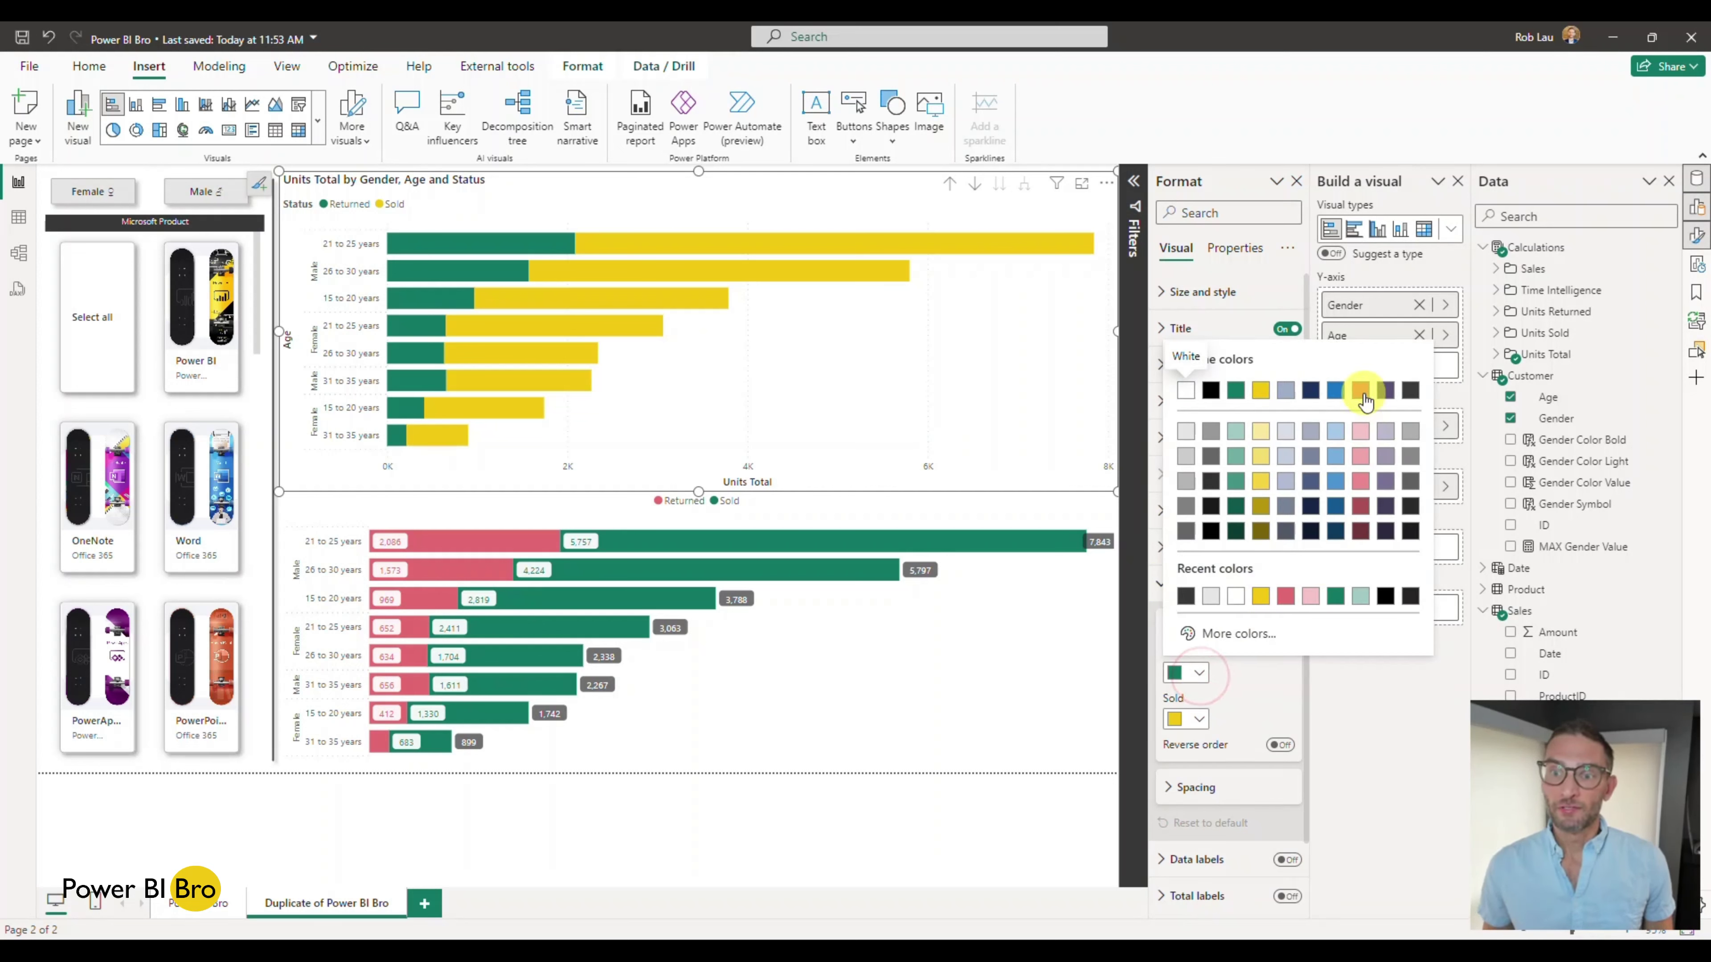
{"action": "left_click", "coordinate": [1362, 396]}
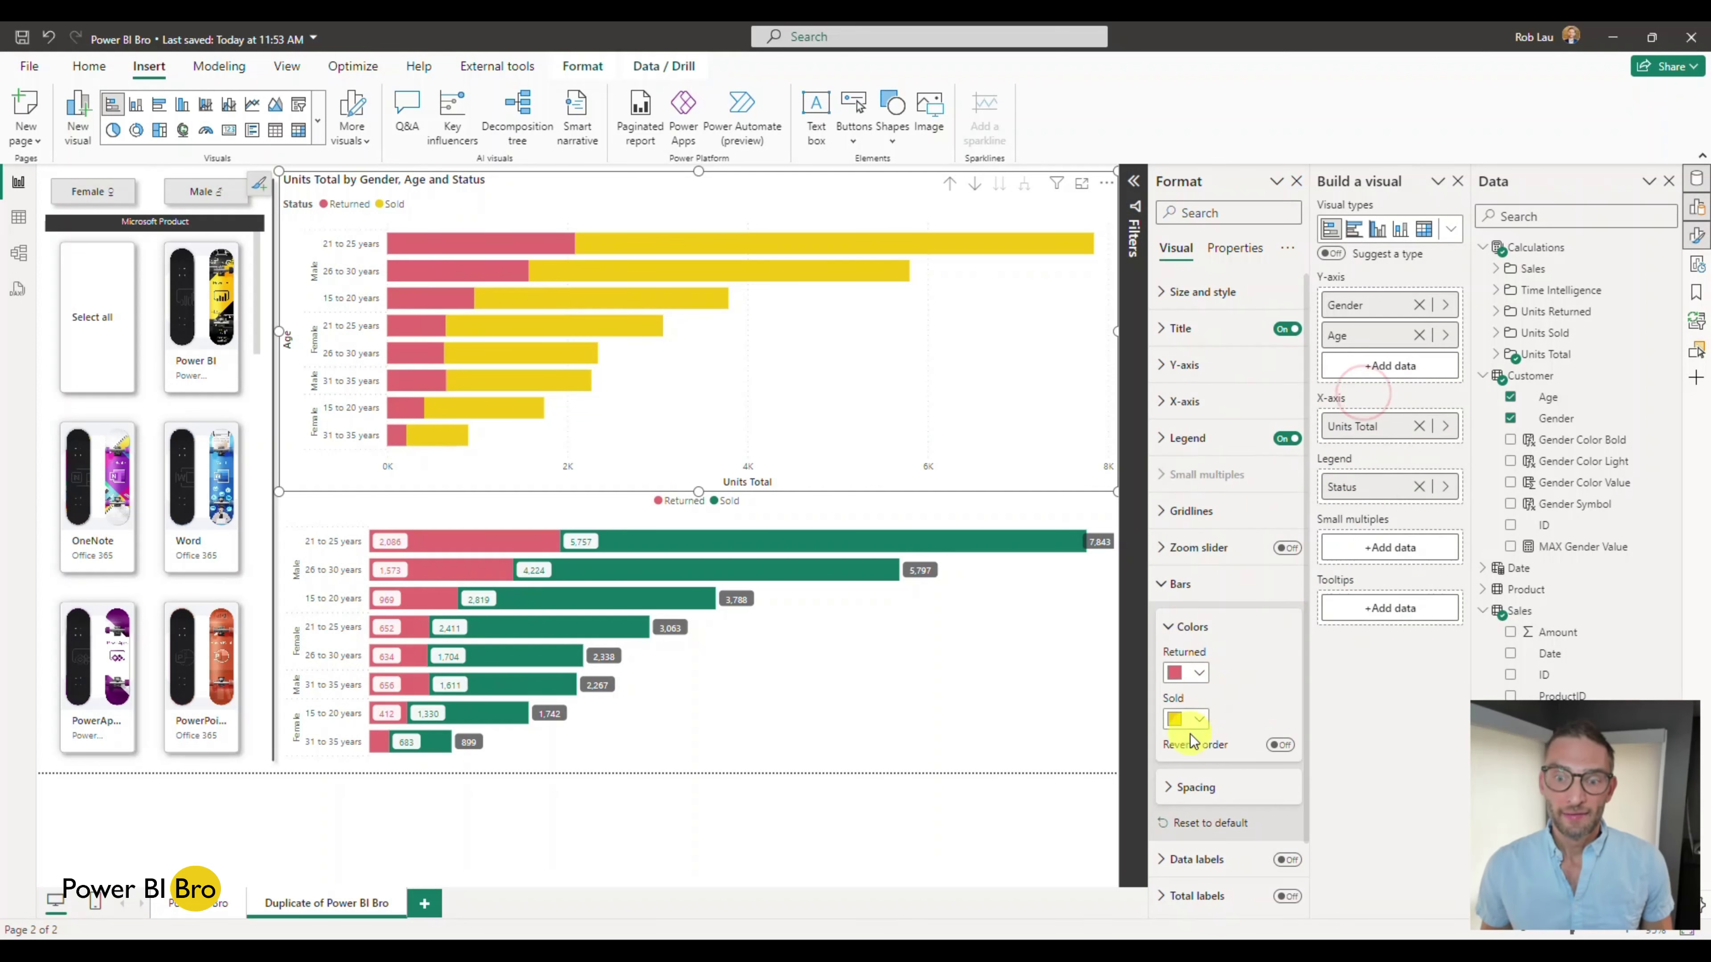
{"action": "left_click", "coordinate": [1199, 719]}
{"action": "left_click", "coordinate": [1236, 440]}
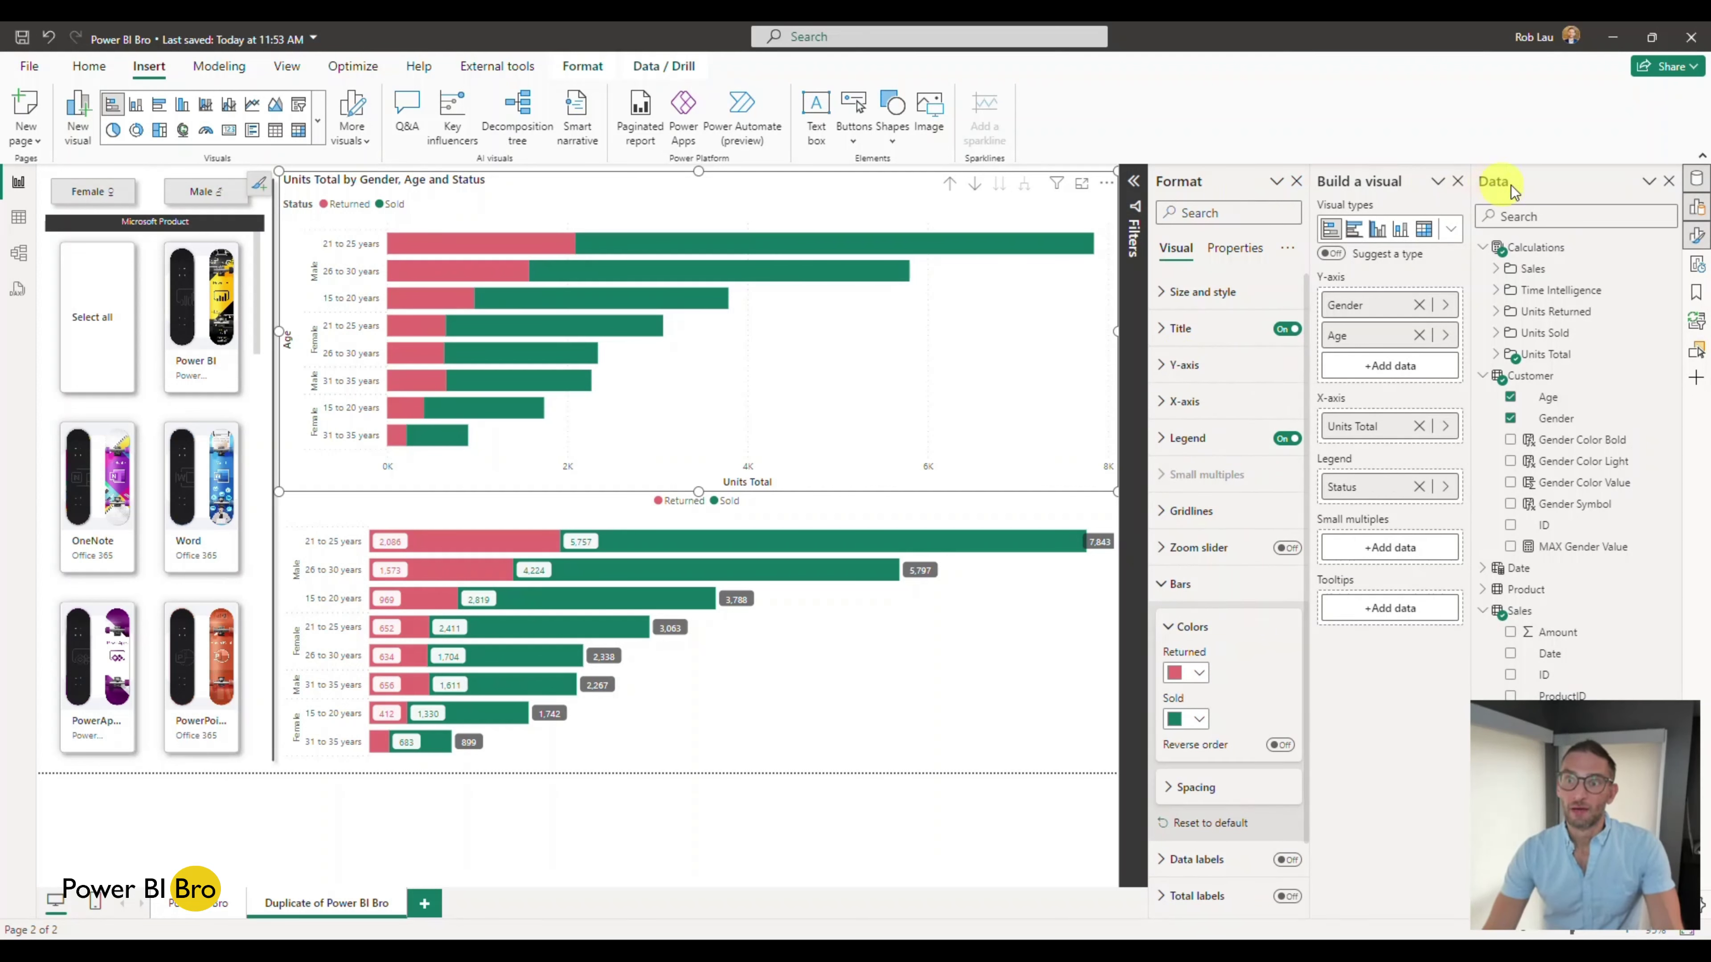
Close the Data pane to give the report canvas more room and look through the Build a visual pane's options
{"action": "left_click", "coordinate": [1669, 182]}
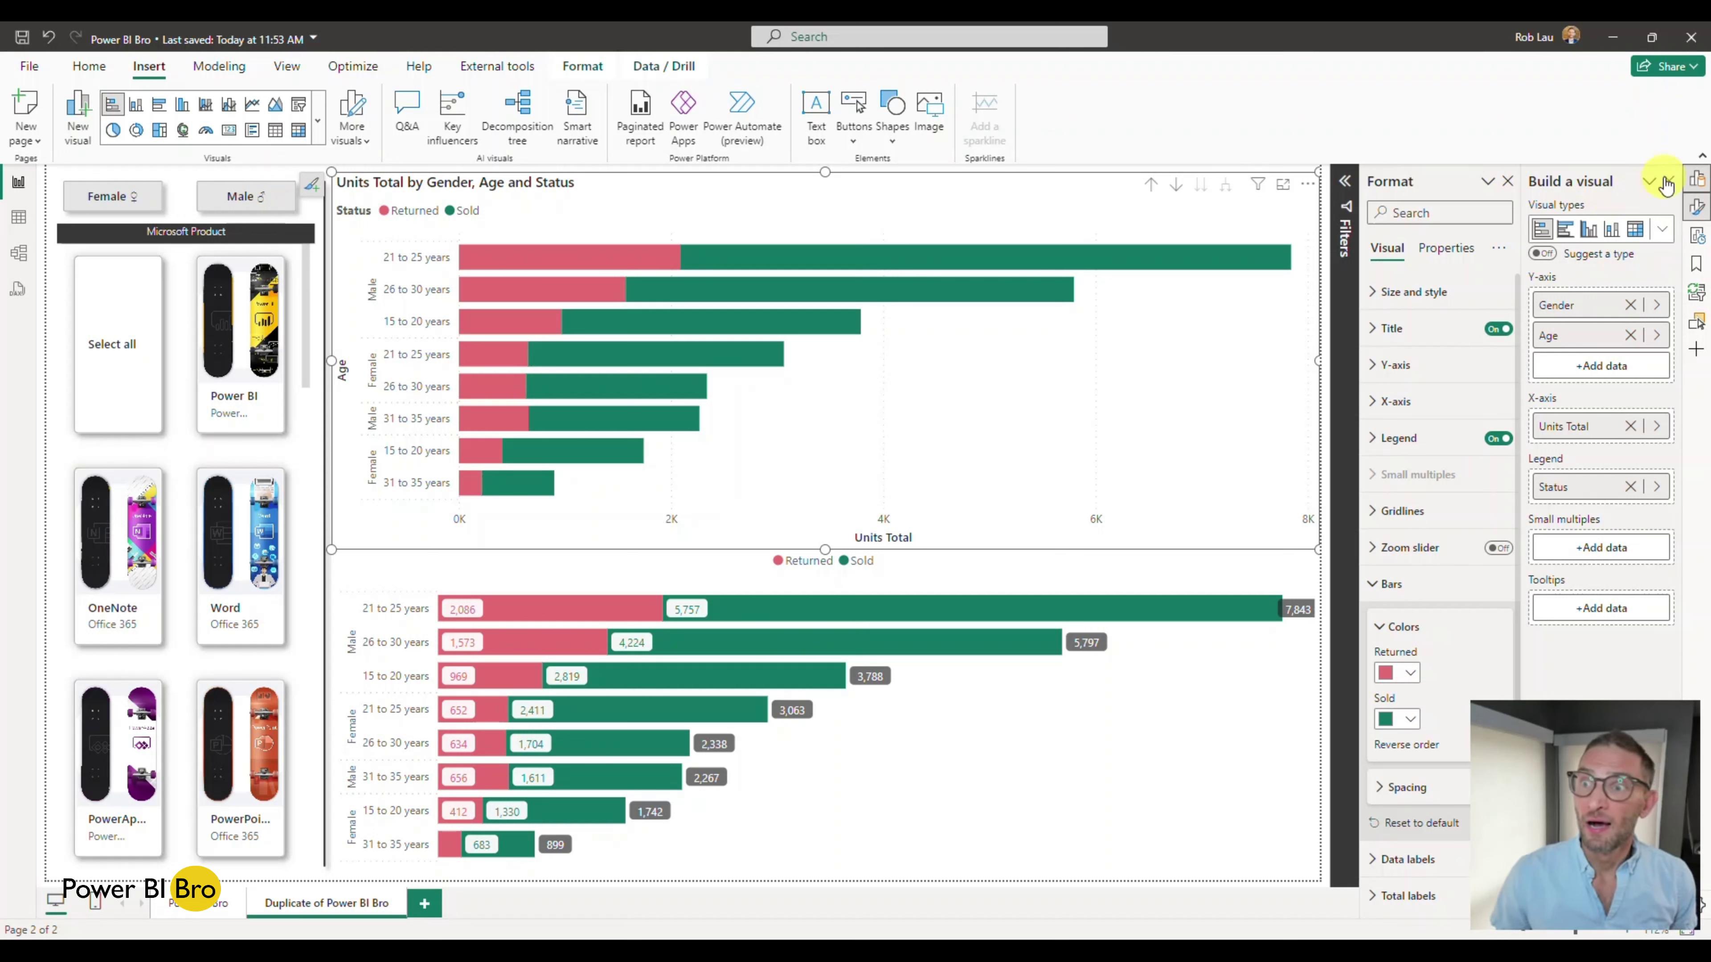
{"action": "right_click", "coordinate": [1691, 186]}
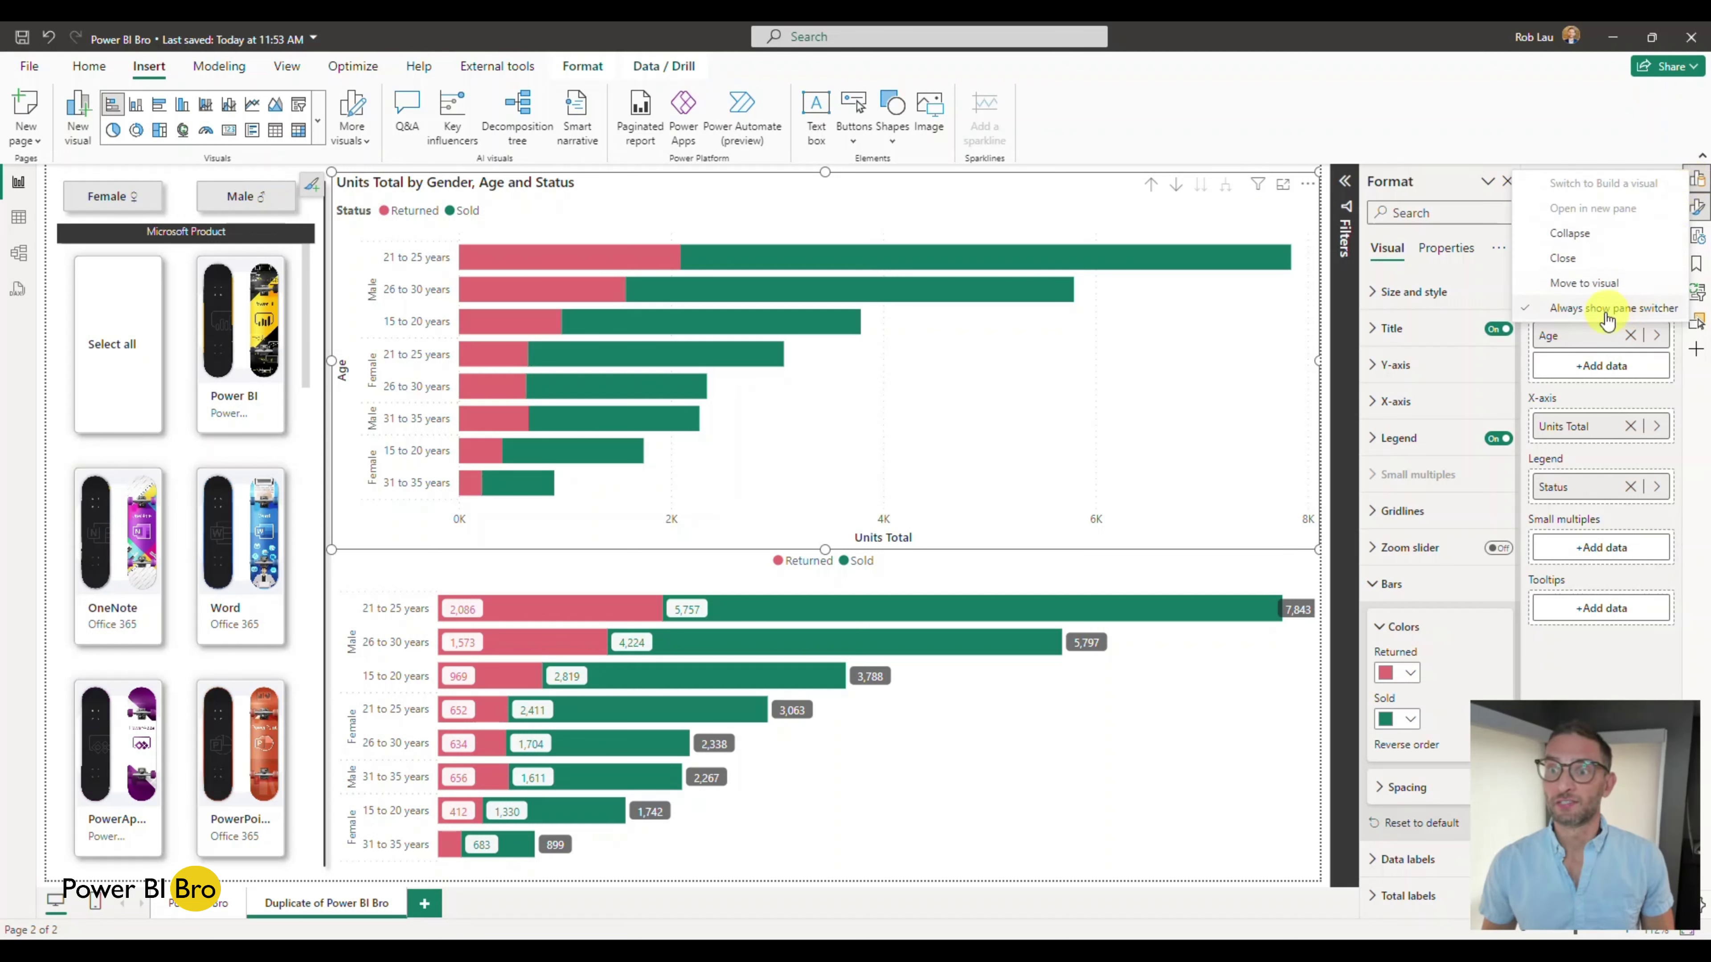
{"action": "left_click", "coordinate": [1596, 283]}
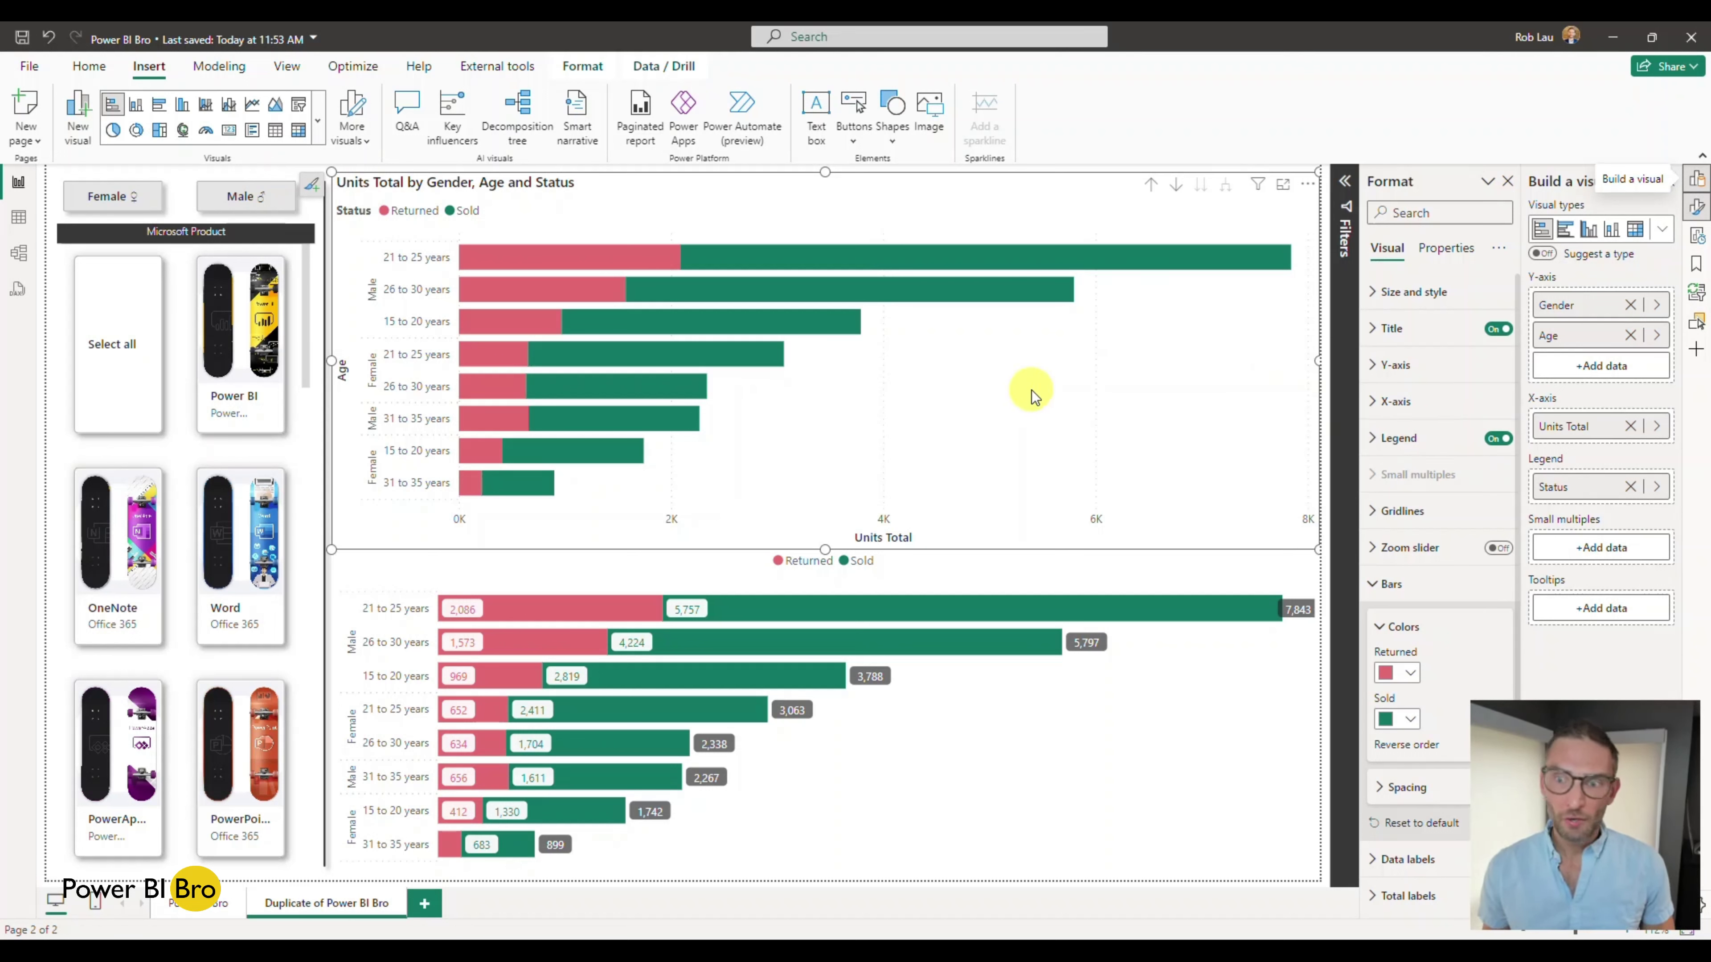
Set the new chart's space between bar categories to 15%, after trying 0%
{"action": "scroll", "coordinate": [1427, 512], "scroll_direction": "down", "scroll_amount": 2}
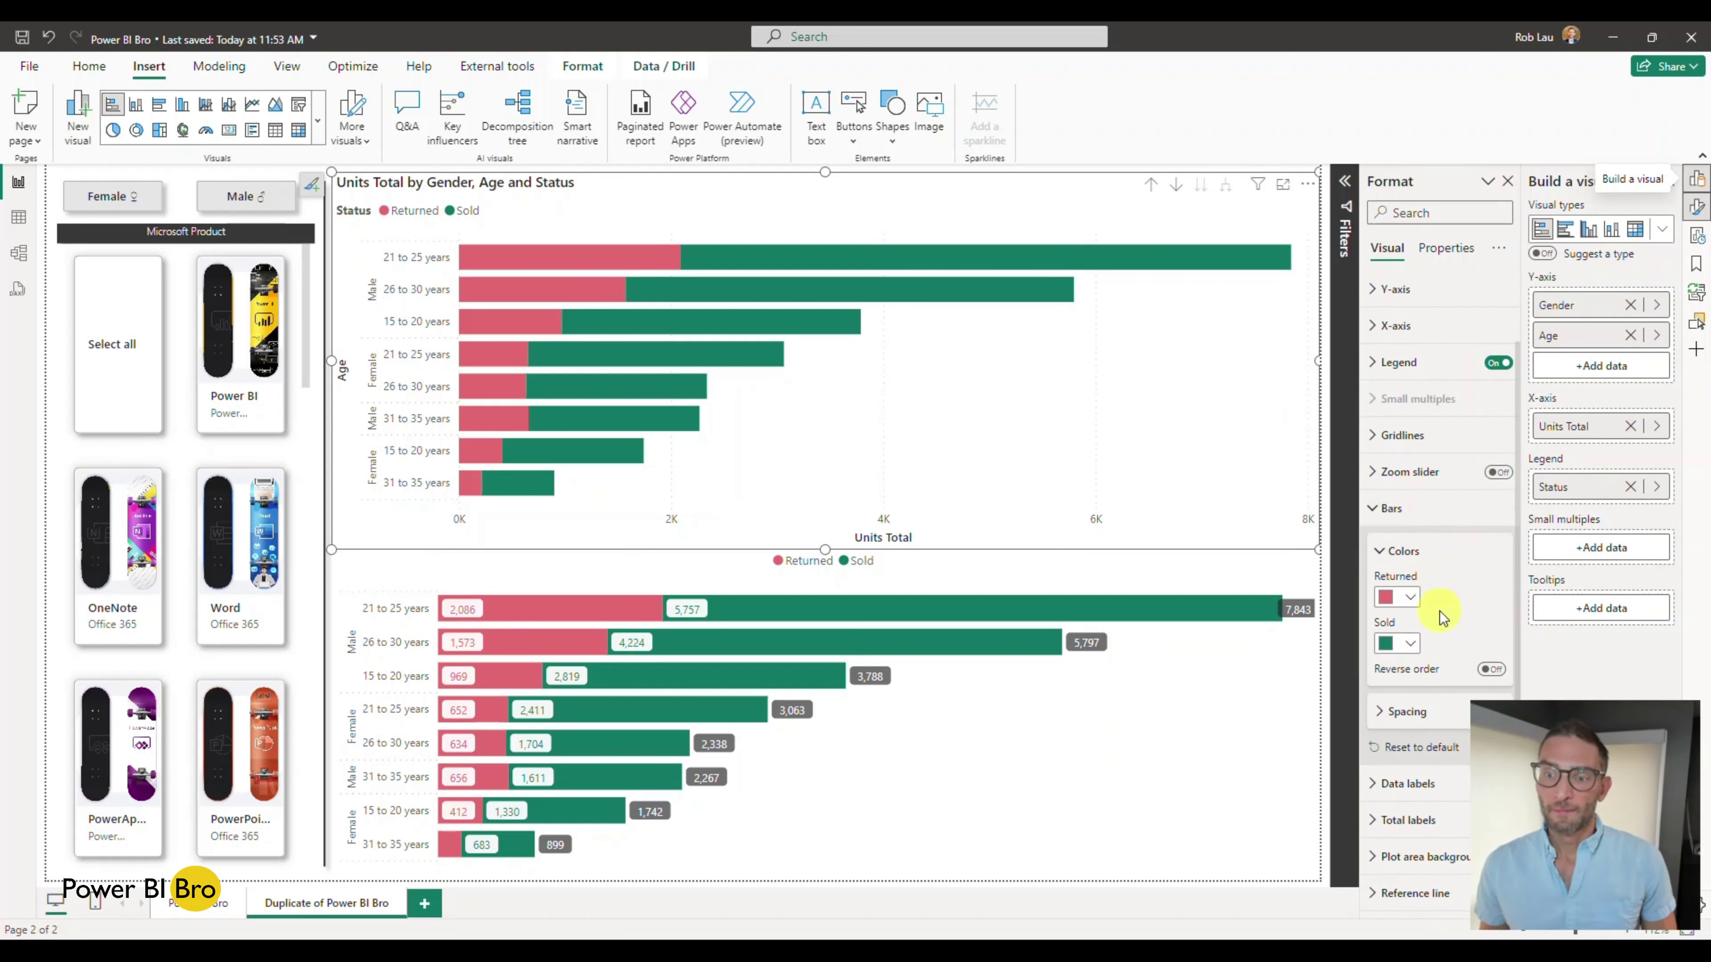
{"action": "left_click", "coordinate": [1398, 711]}
{"action": "scroll", "coordinate": [1425, 611], "scroll_direction": "down", "scroll_amount": 1}
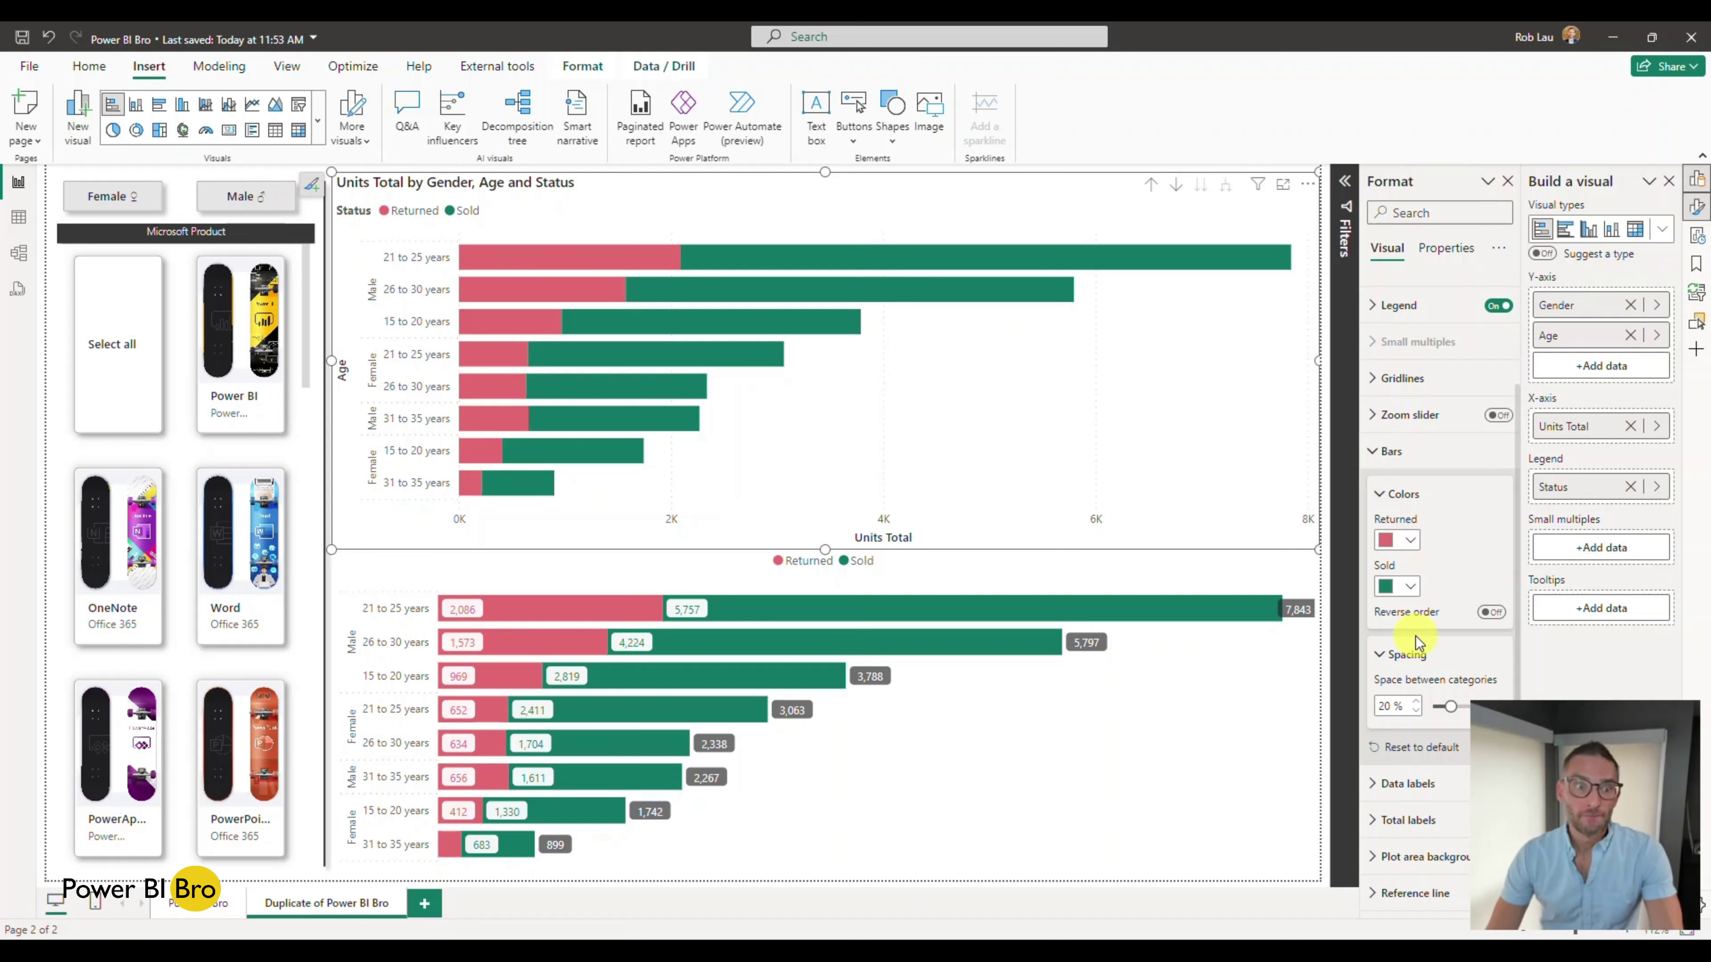
{"action": "left_click_drag", "start_coordinate": [1449, 707], "coordinate": [1423, 713]}
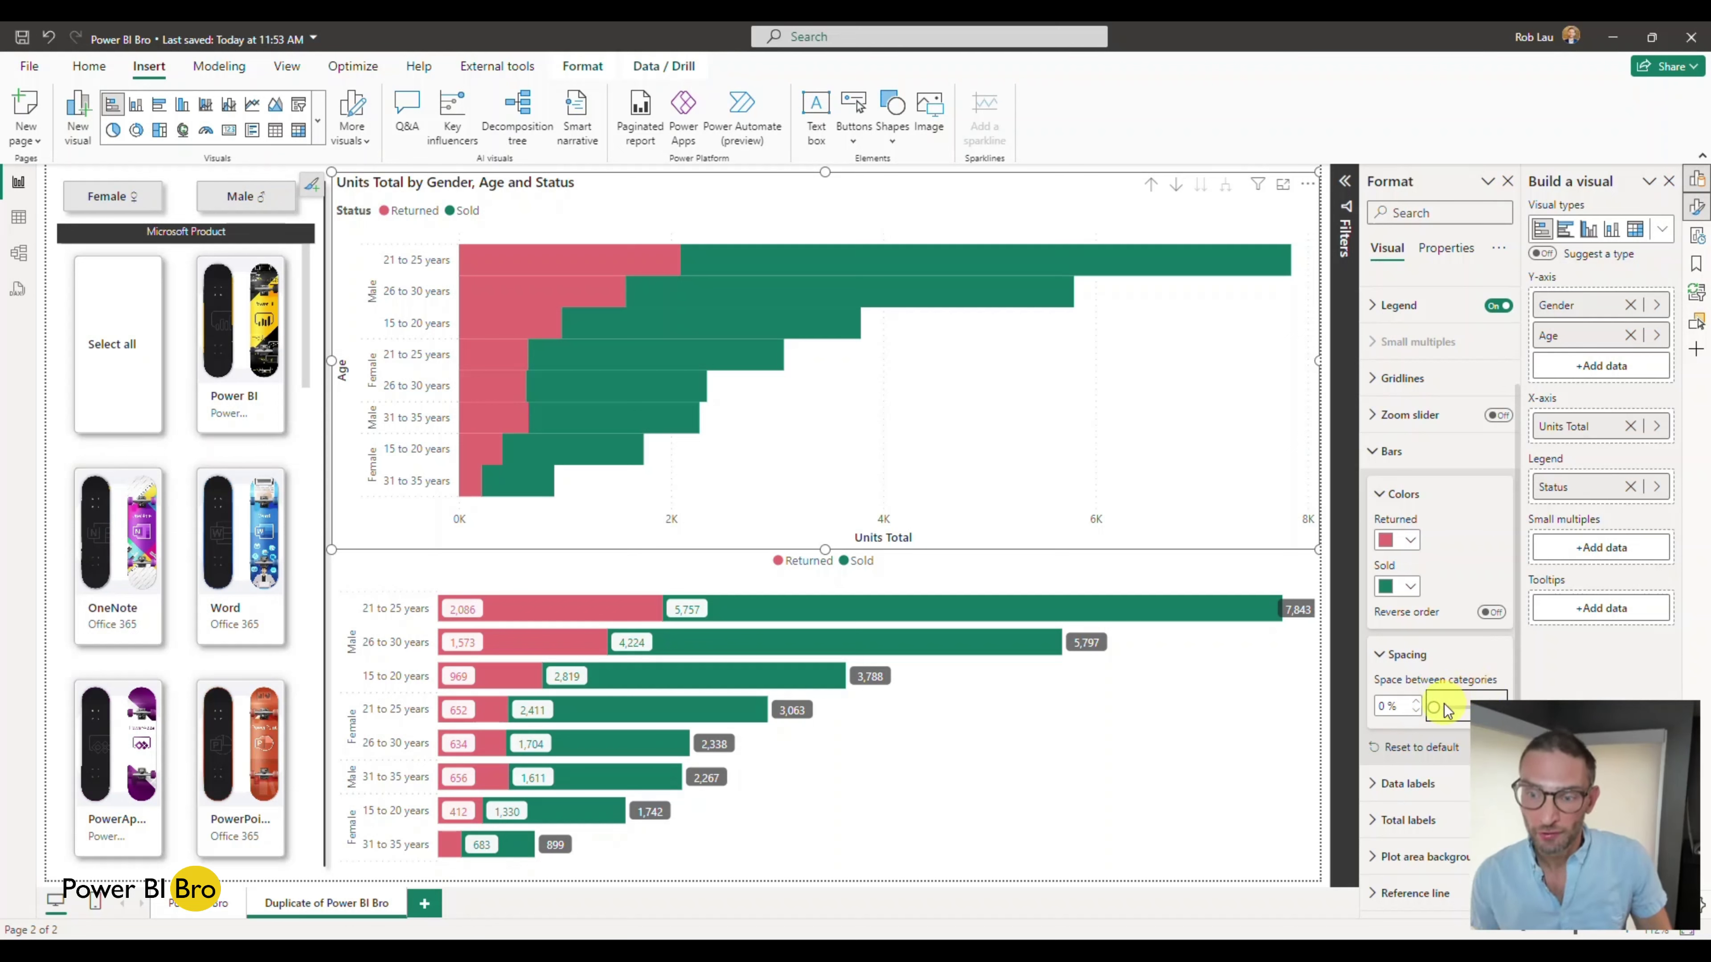
{"action": "left_click_drag", "start_coordinate": [1434, 707], "coordinate": [1442, 705]}
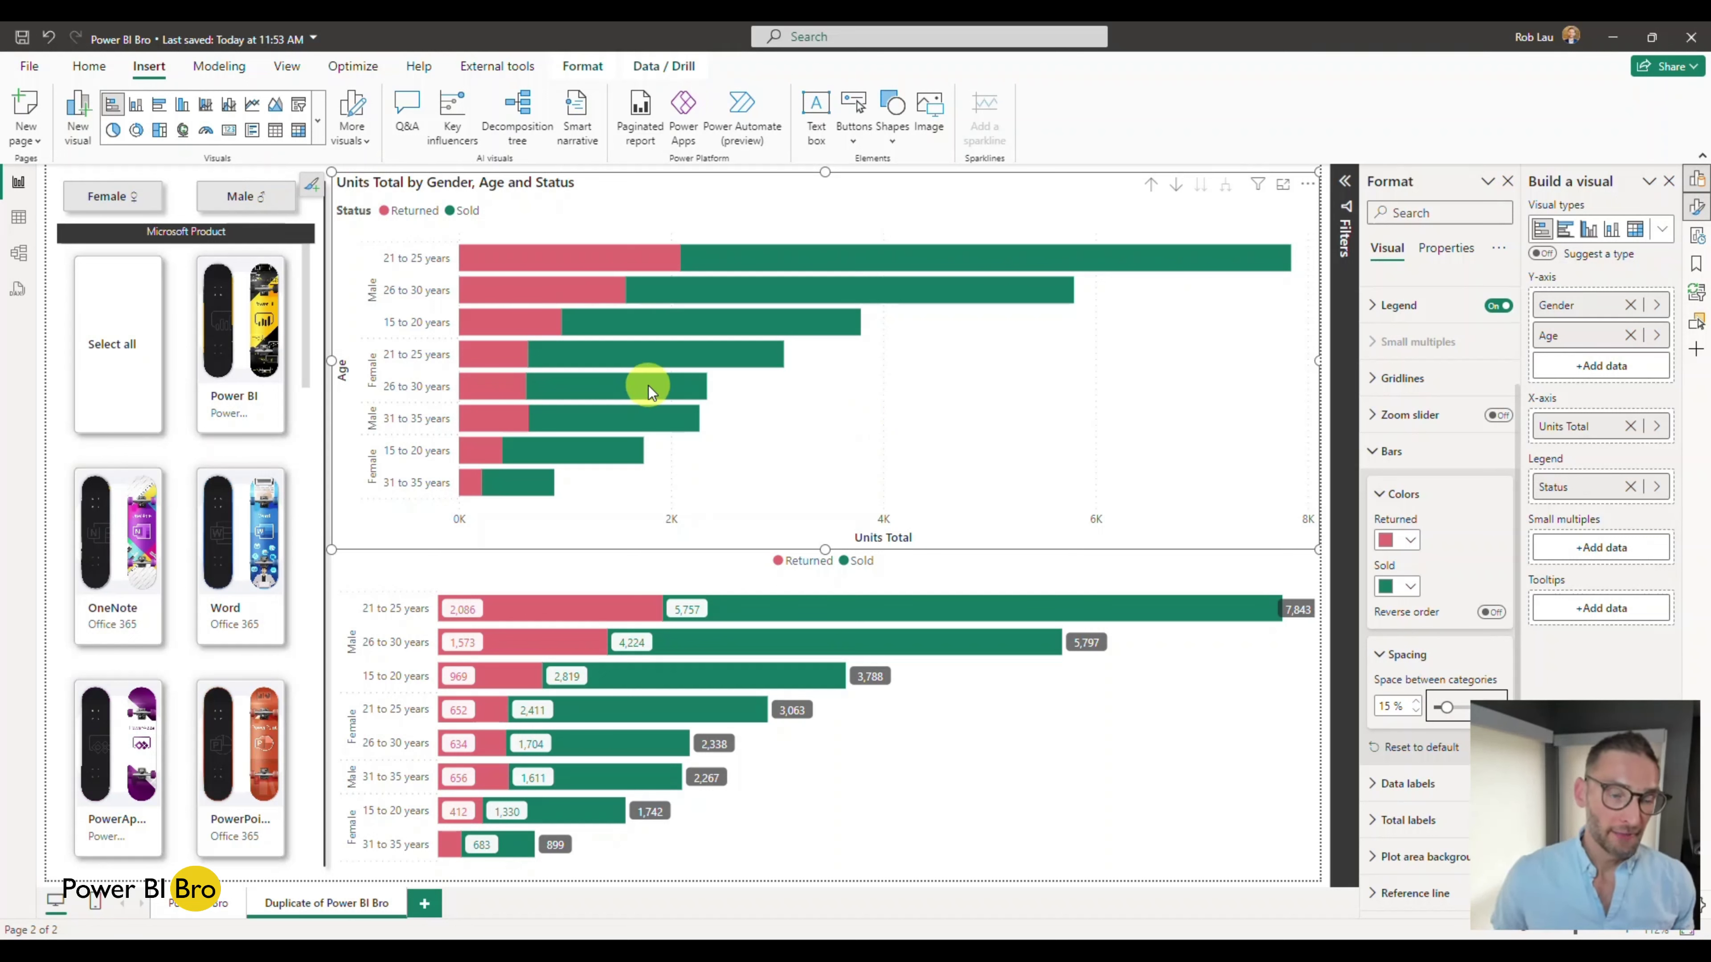
{"action": "mouse_move", "coordinate": [648, 385]}
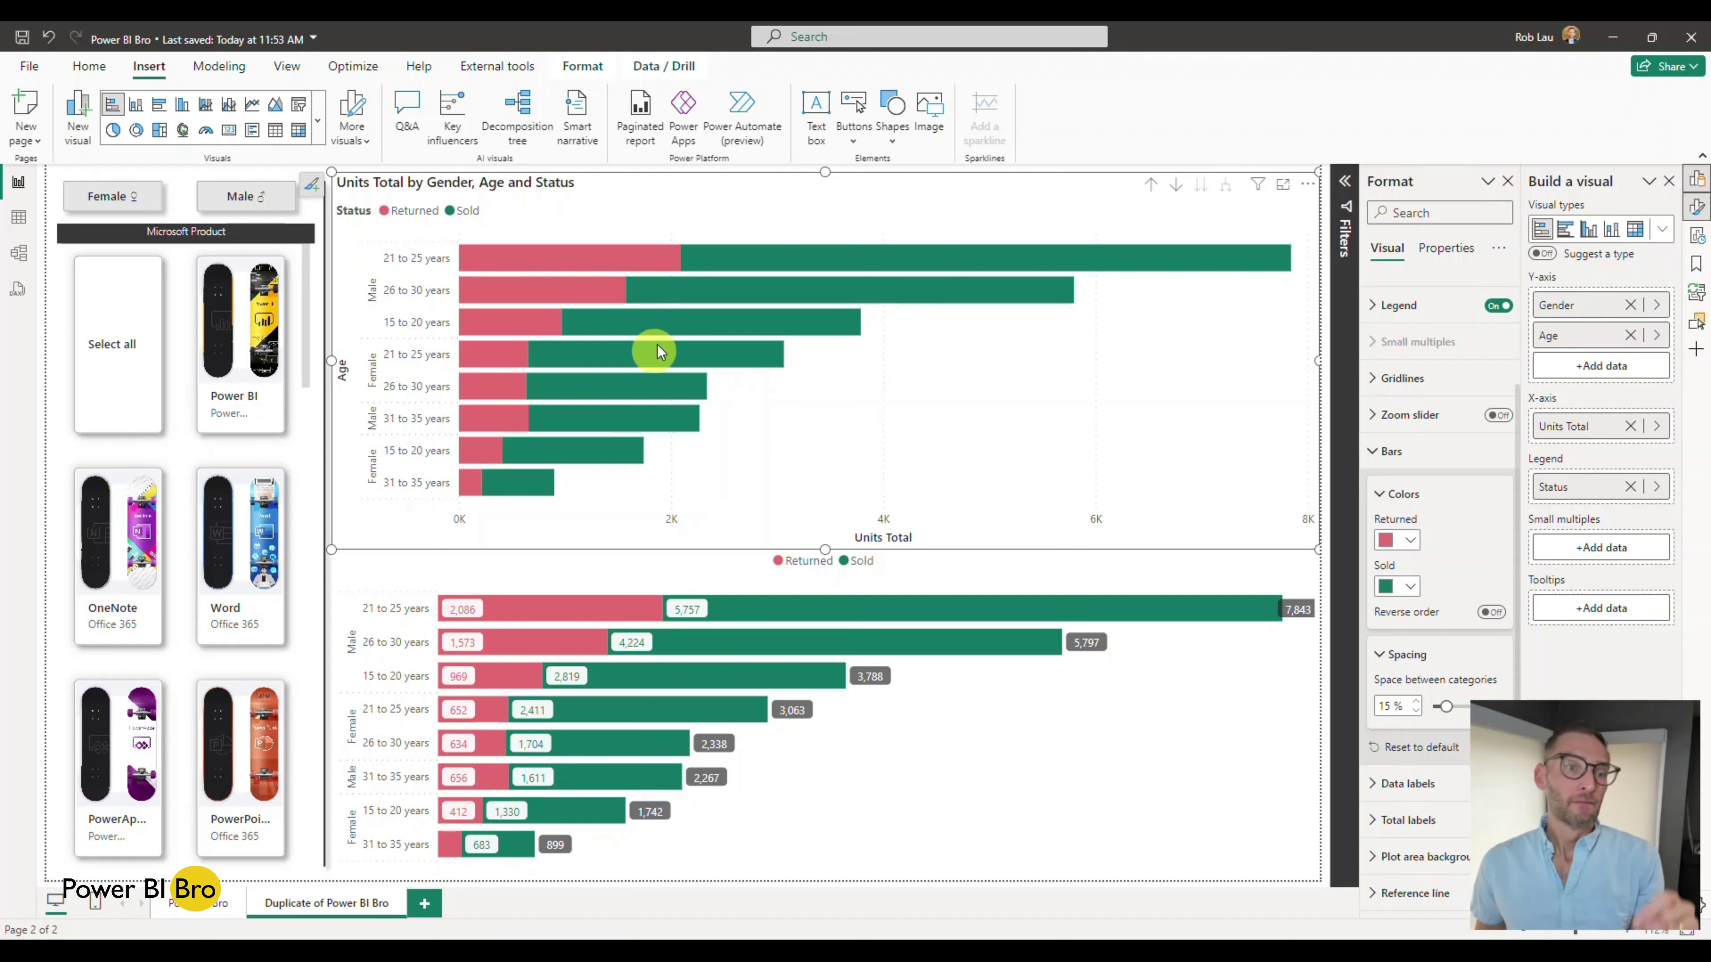
{"action": "mouse_move", "coordinate": [574, 329]}
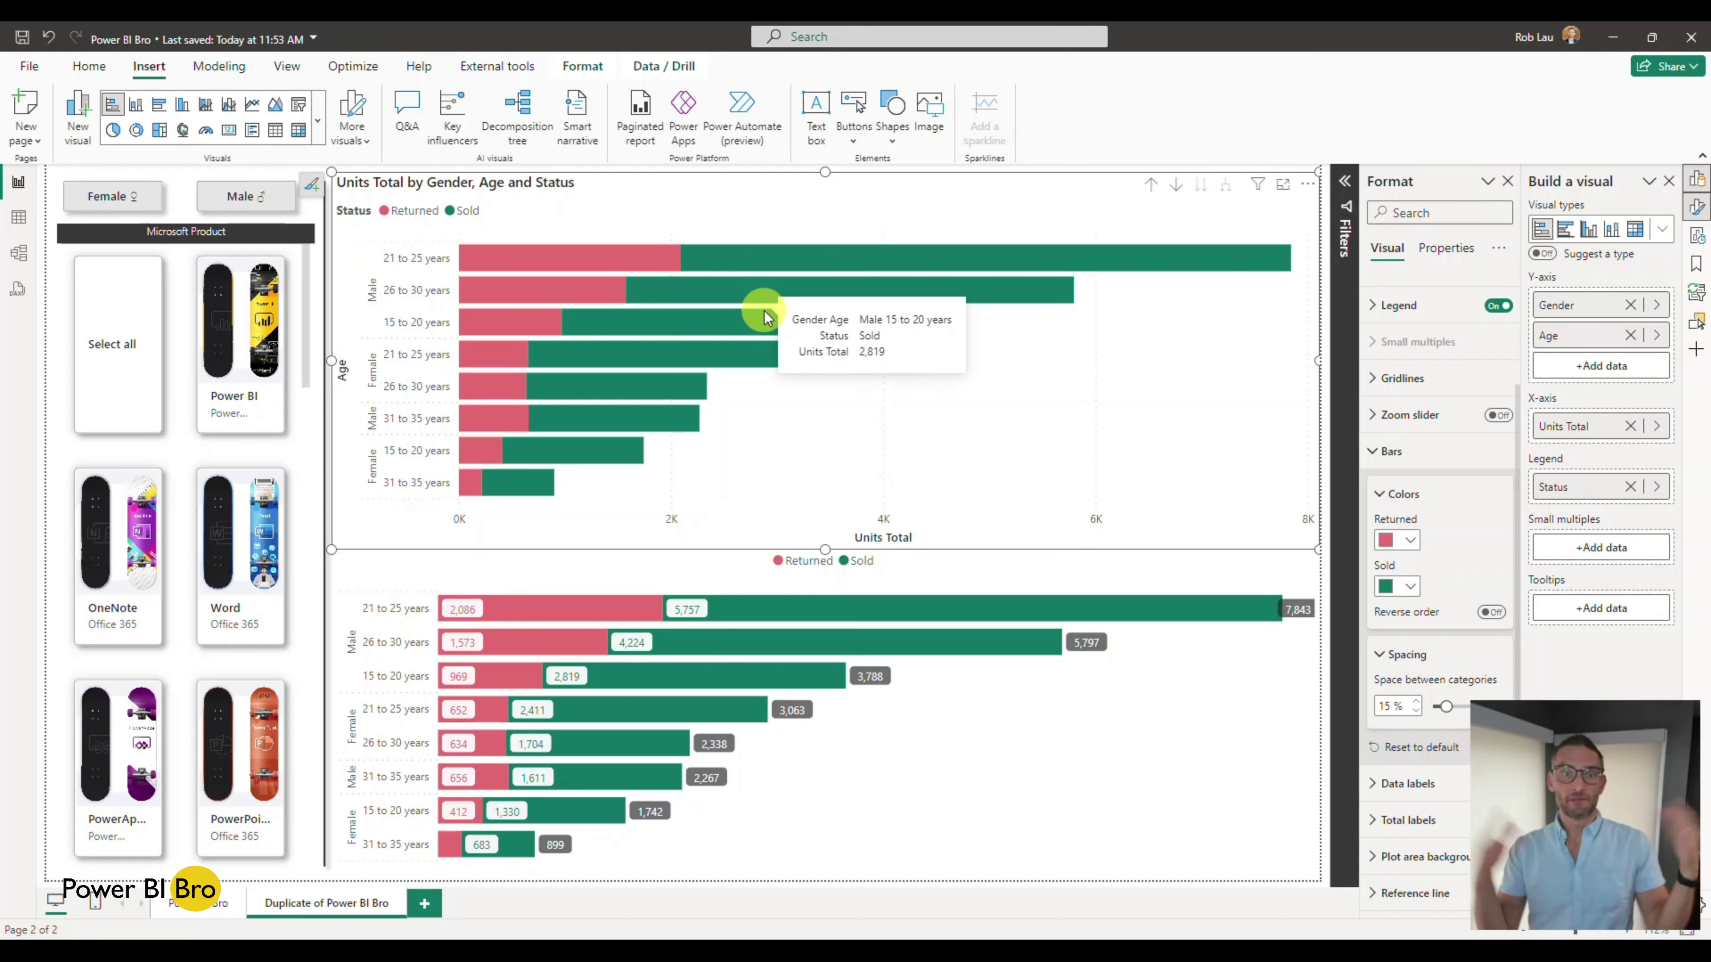
{"action": "mouse_move", "coordinate": [766, 317]}
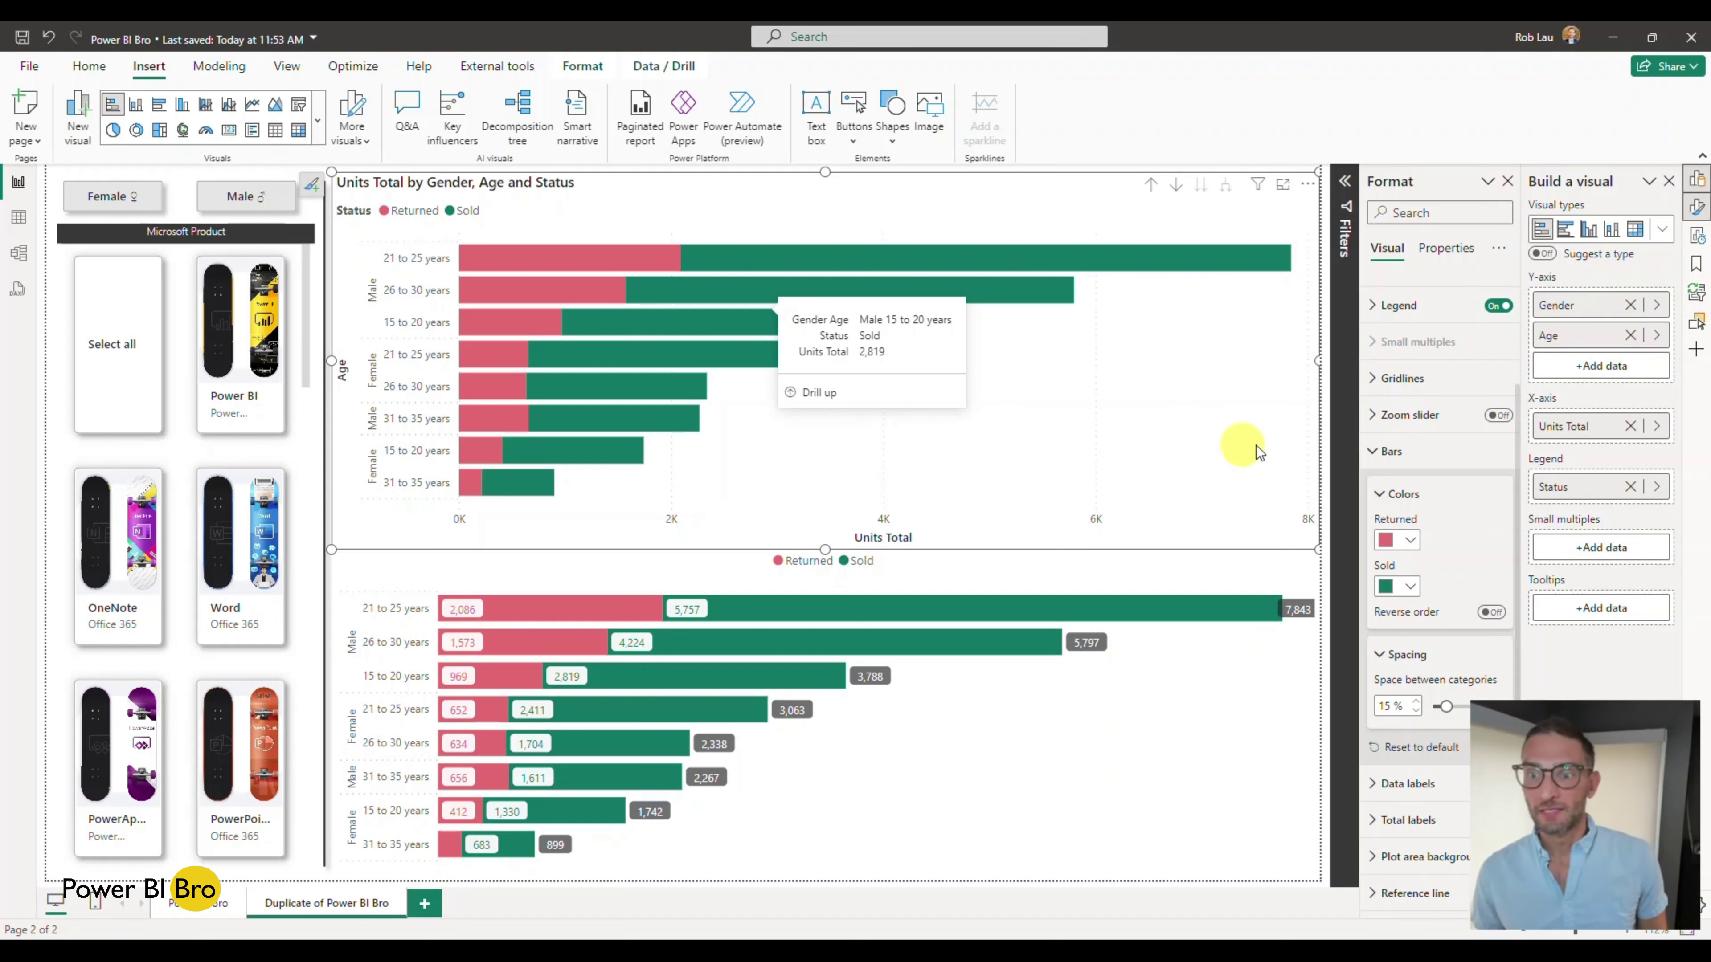
{"action": "left_click", "coordinate": [1374, 451]}
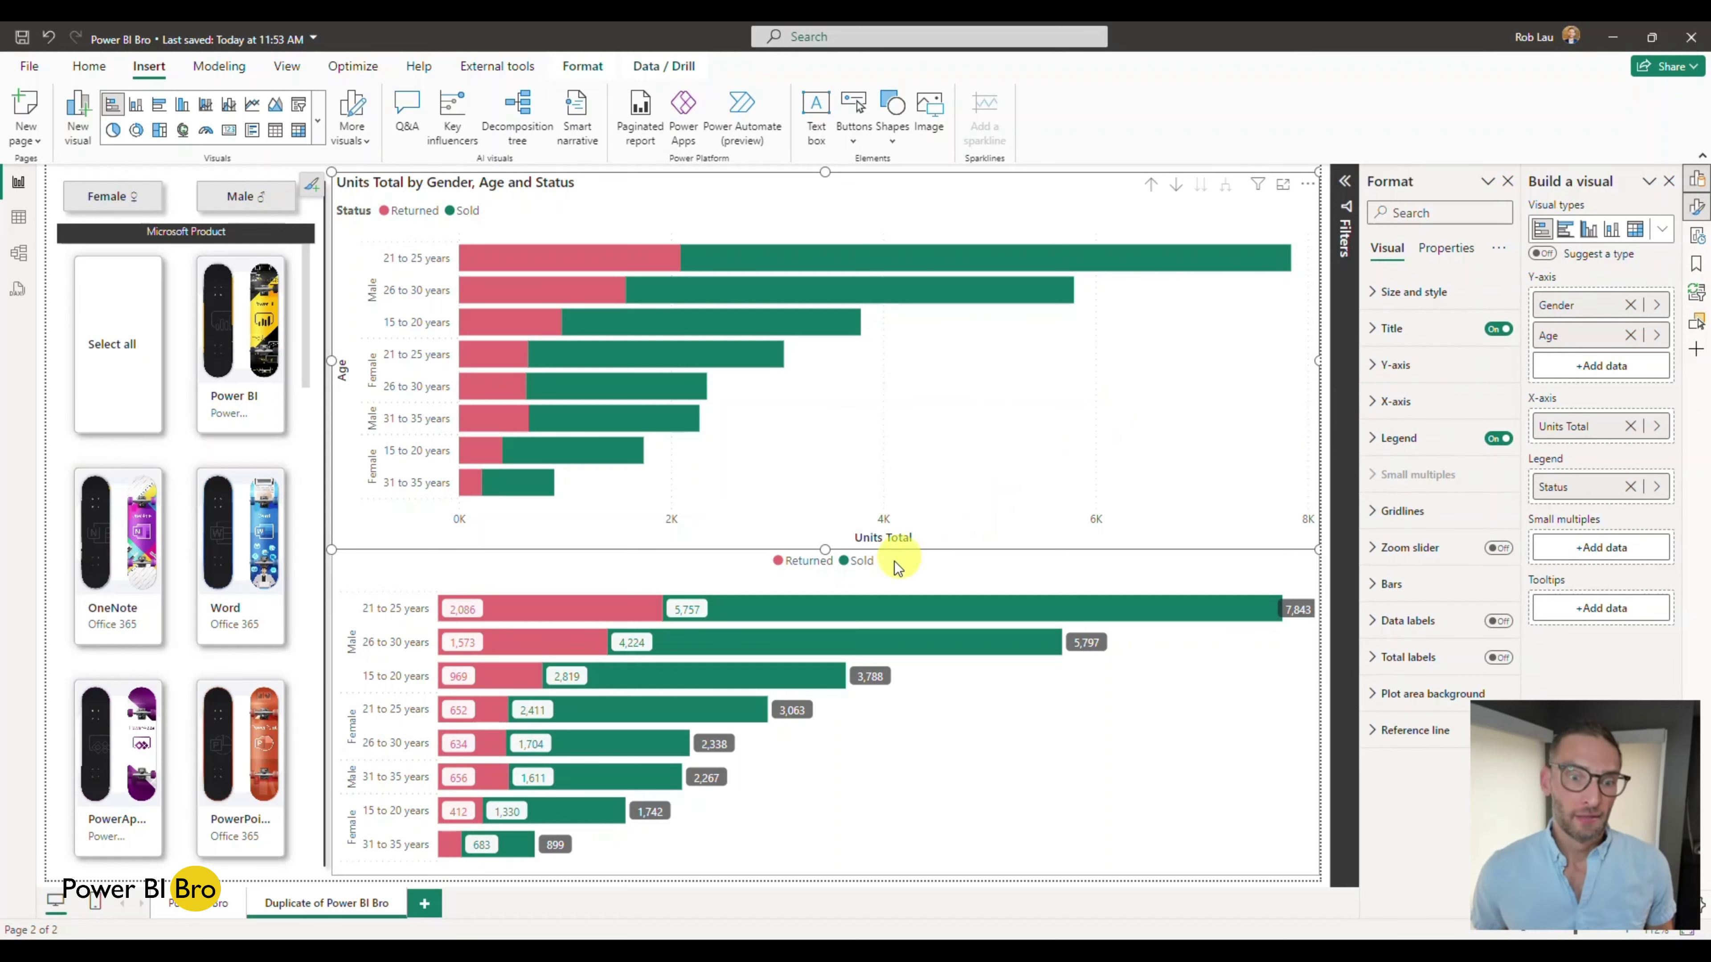
Shorten the new chart slightly from its lower edge and drill the existing chart up to the gender level
{"action": "left_click_drag", "start_coordinate": [825, 549], "coordinate": [823, 541]}
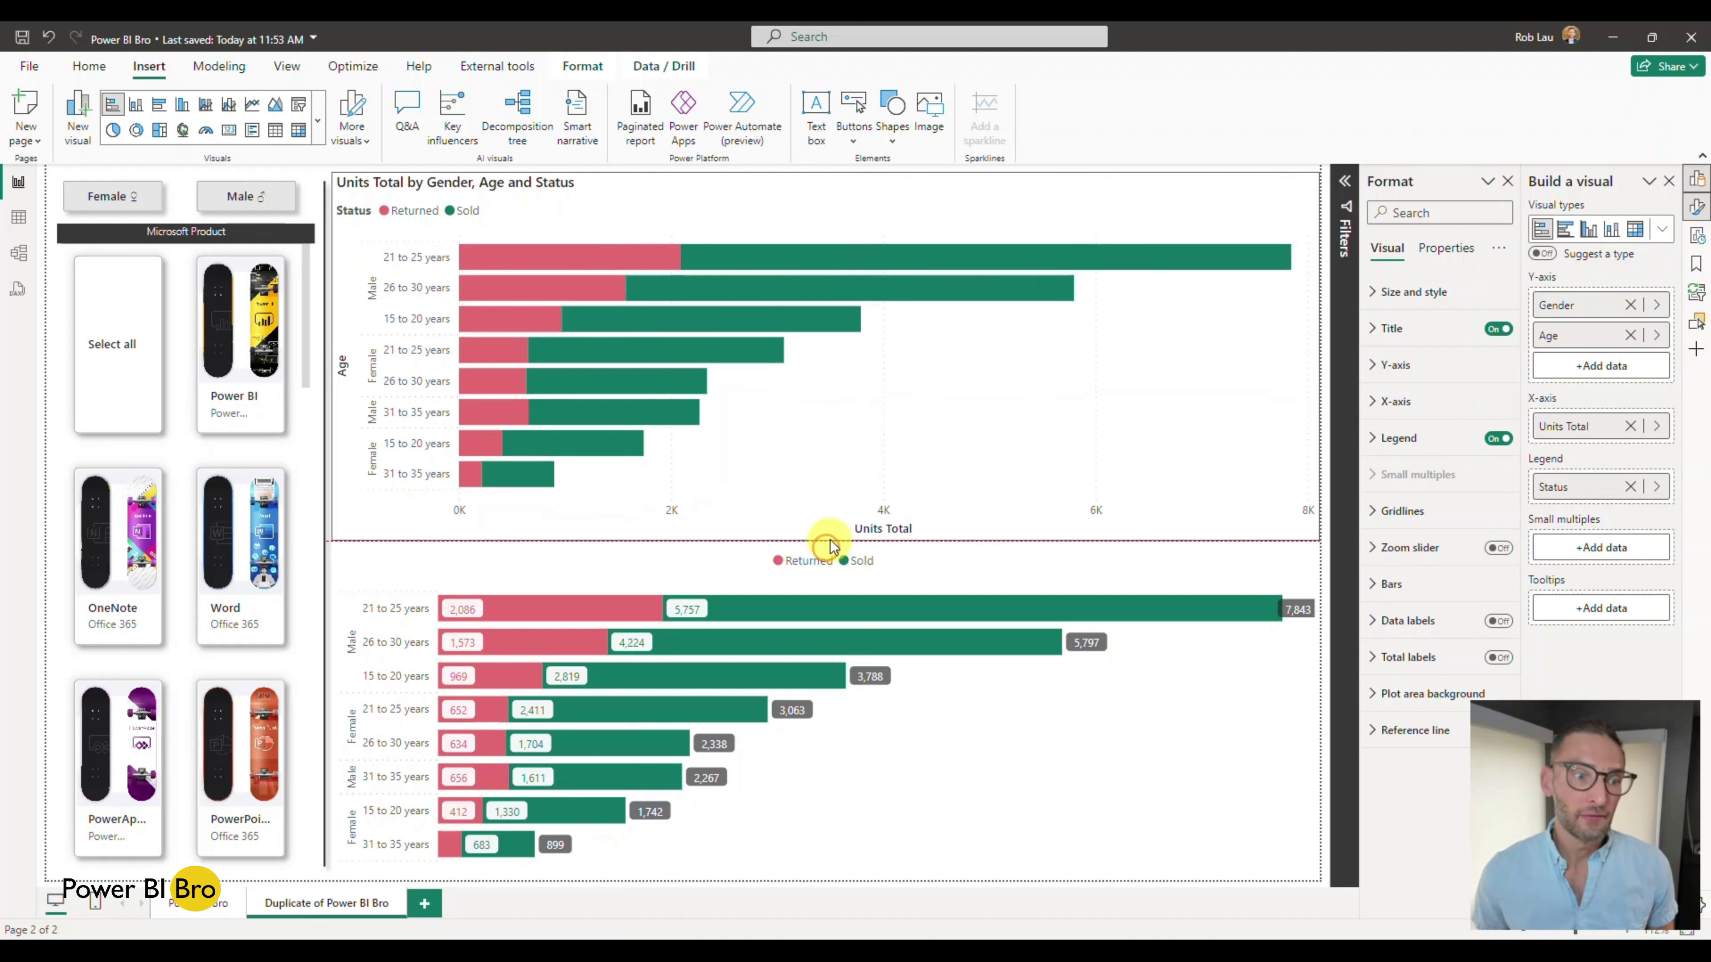
{"action": "left_click", "coordinate": [744, 572]}
{"action": "left_click", "coordinate": [1152, 531]}
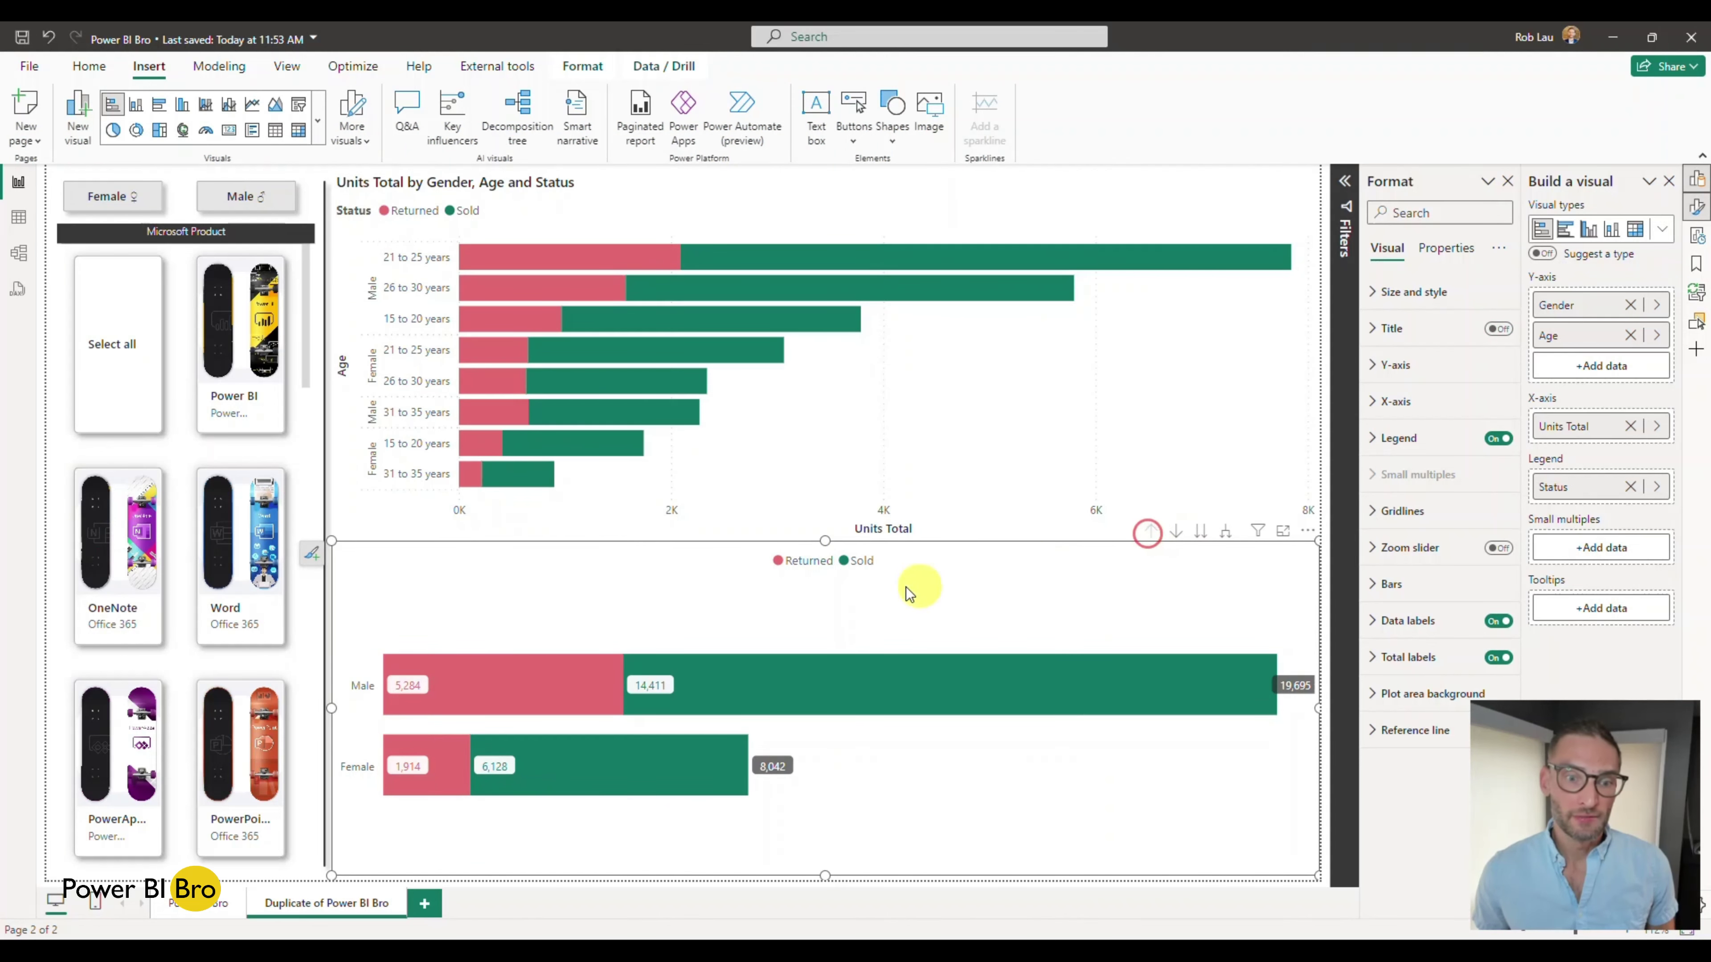
Lower the existing chart's upper edge and extend the new chart downward into the freed space
{"action": "left_click_drag", "start_coordinate": [825, 543], "coordinate": [834, 598]}
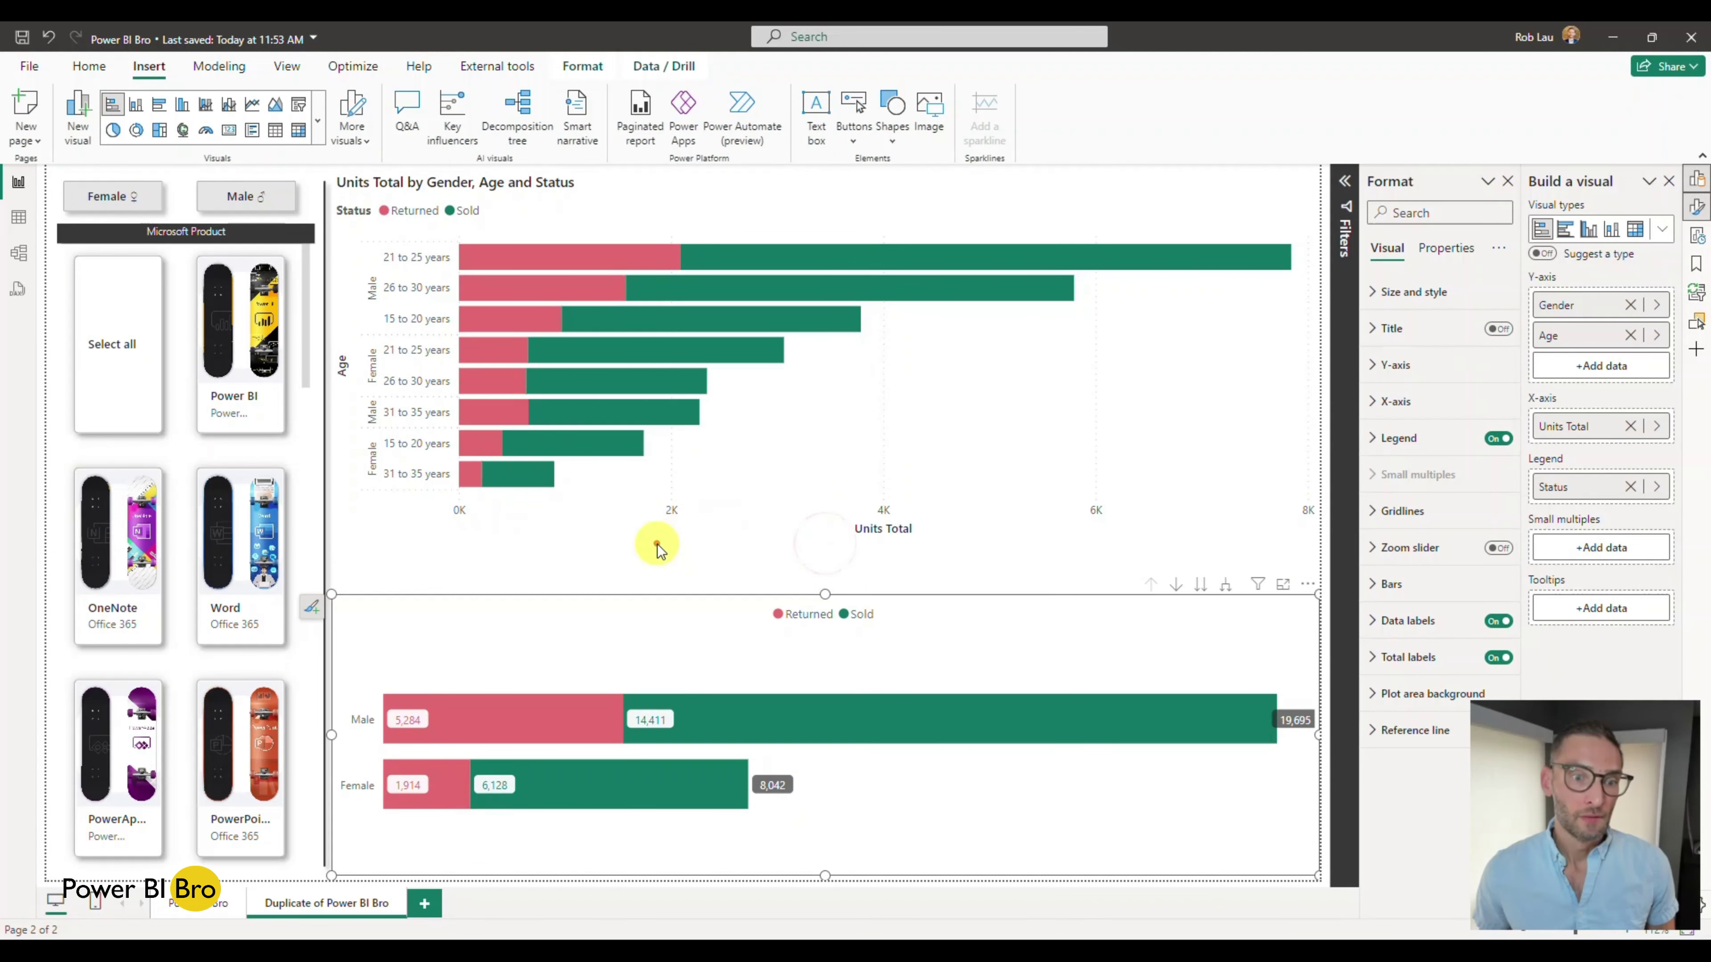
{"action": "left_click", "coordinate": [658, 543]}
{"action": "left_click_drag", "start_coordinate": [826, 539], "coordinate": [825, 580]}
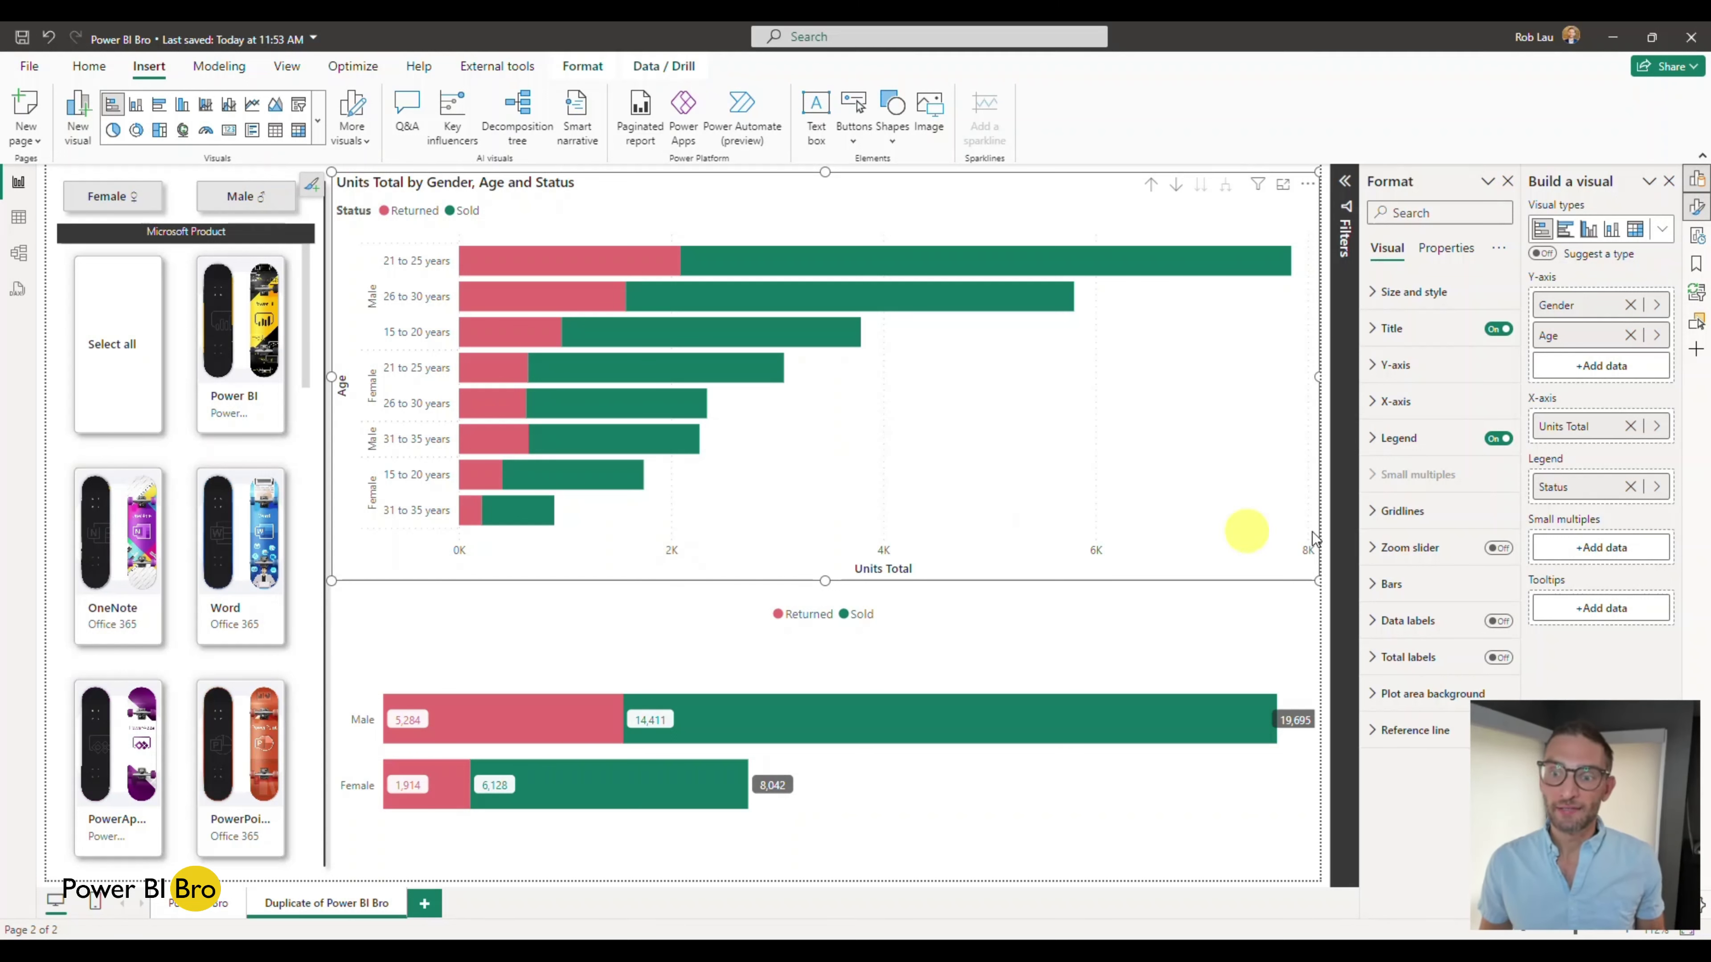
Turn on data labels for the new chart and turn off its X-axis title and values
{"action": "left_click", "coordinate": [1498, 620]}
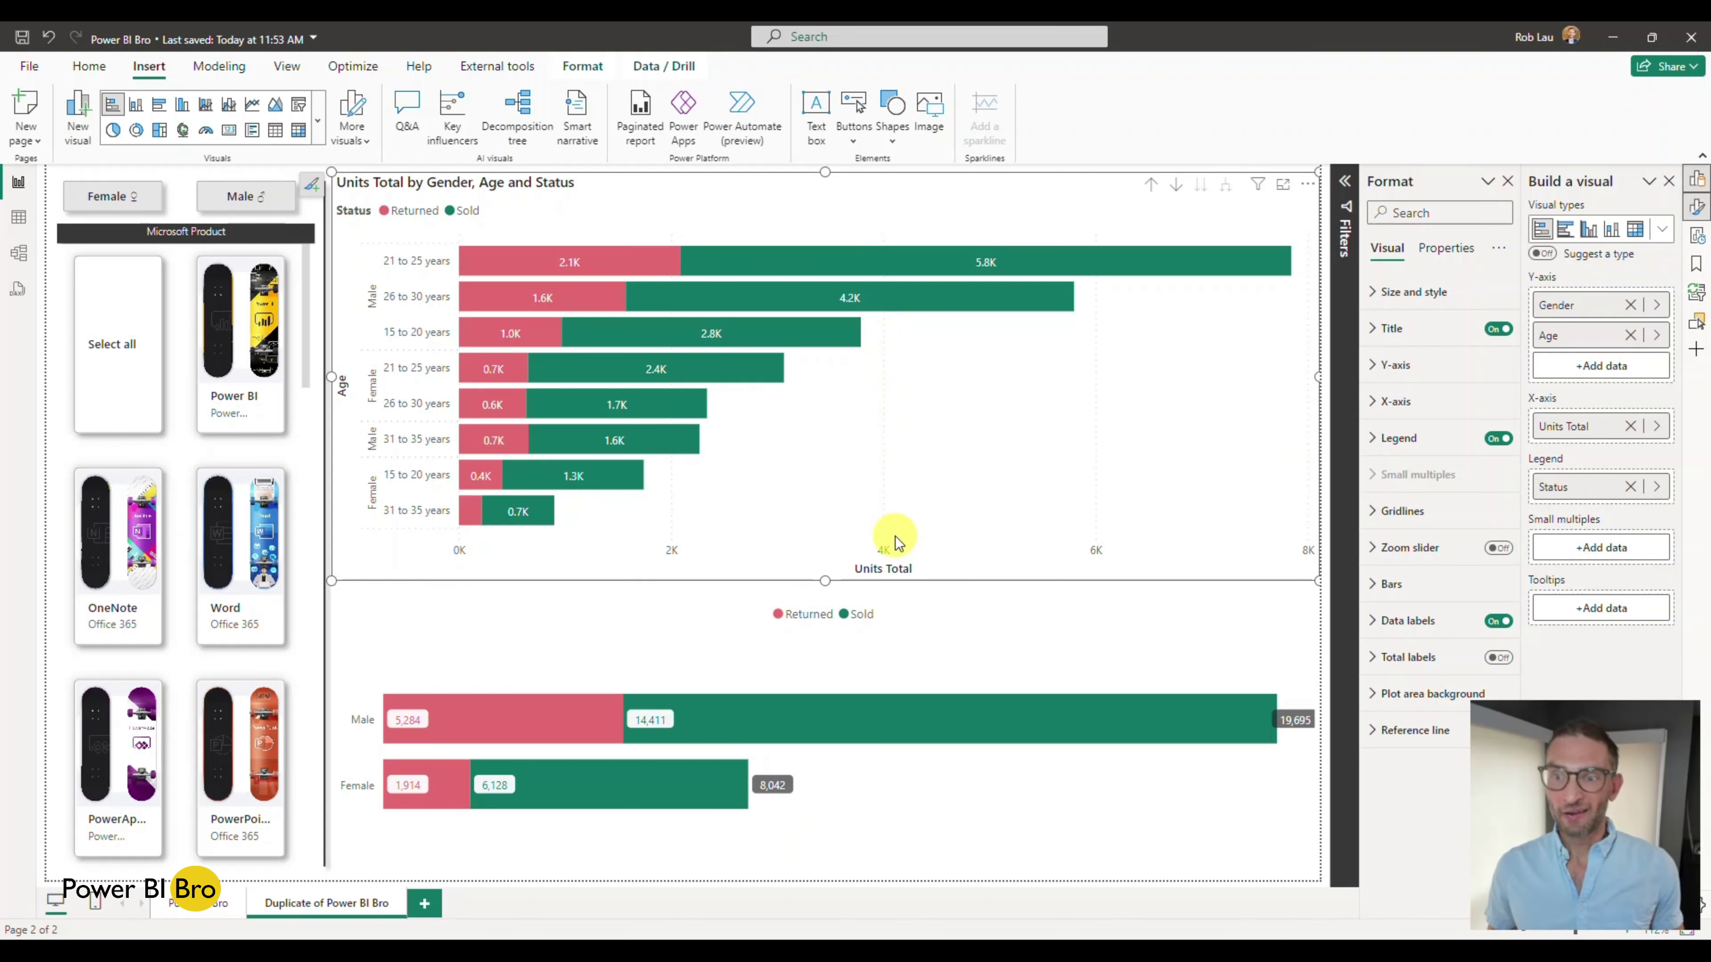
{"action": "left_click", "coordinate": [1375, 401]}
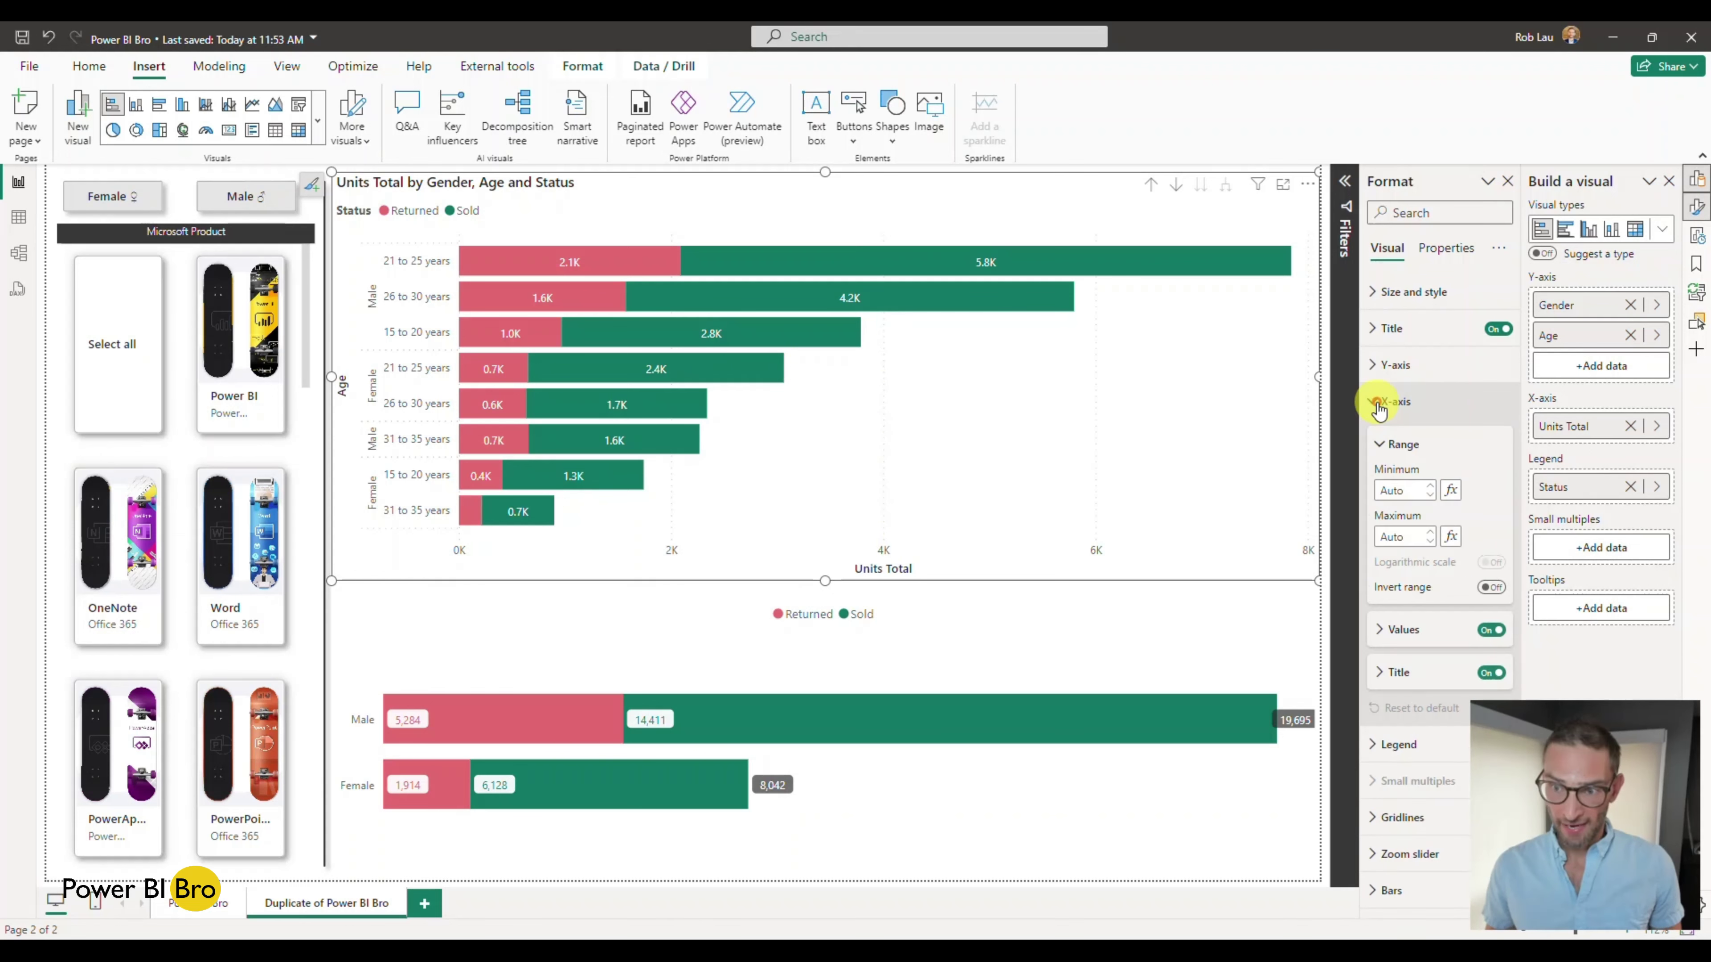
{"action": "left_click", "coordinate": [1490, 674]}
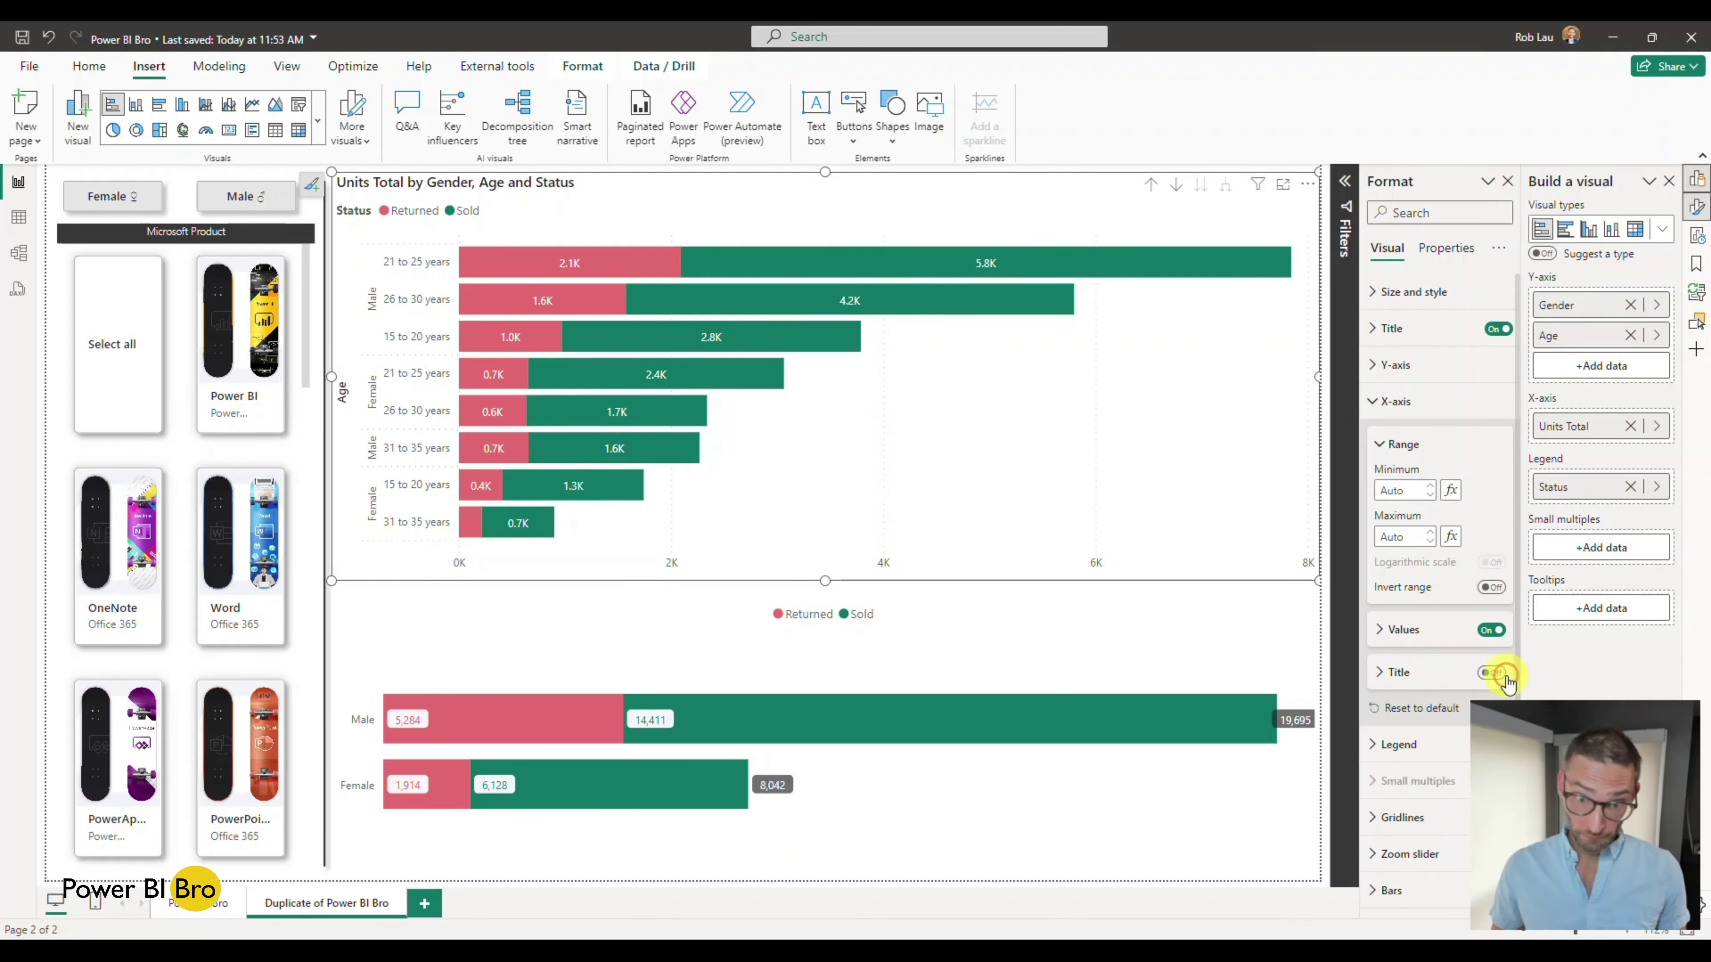
{"action": "left_click", "coordinate": [1492, 632]}
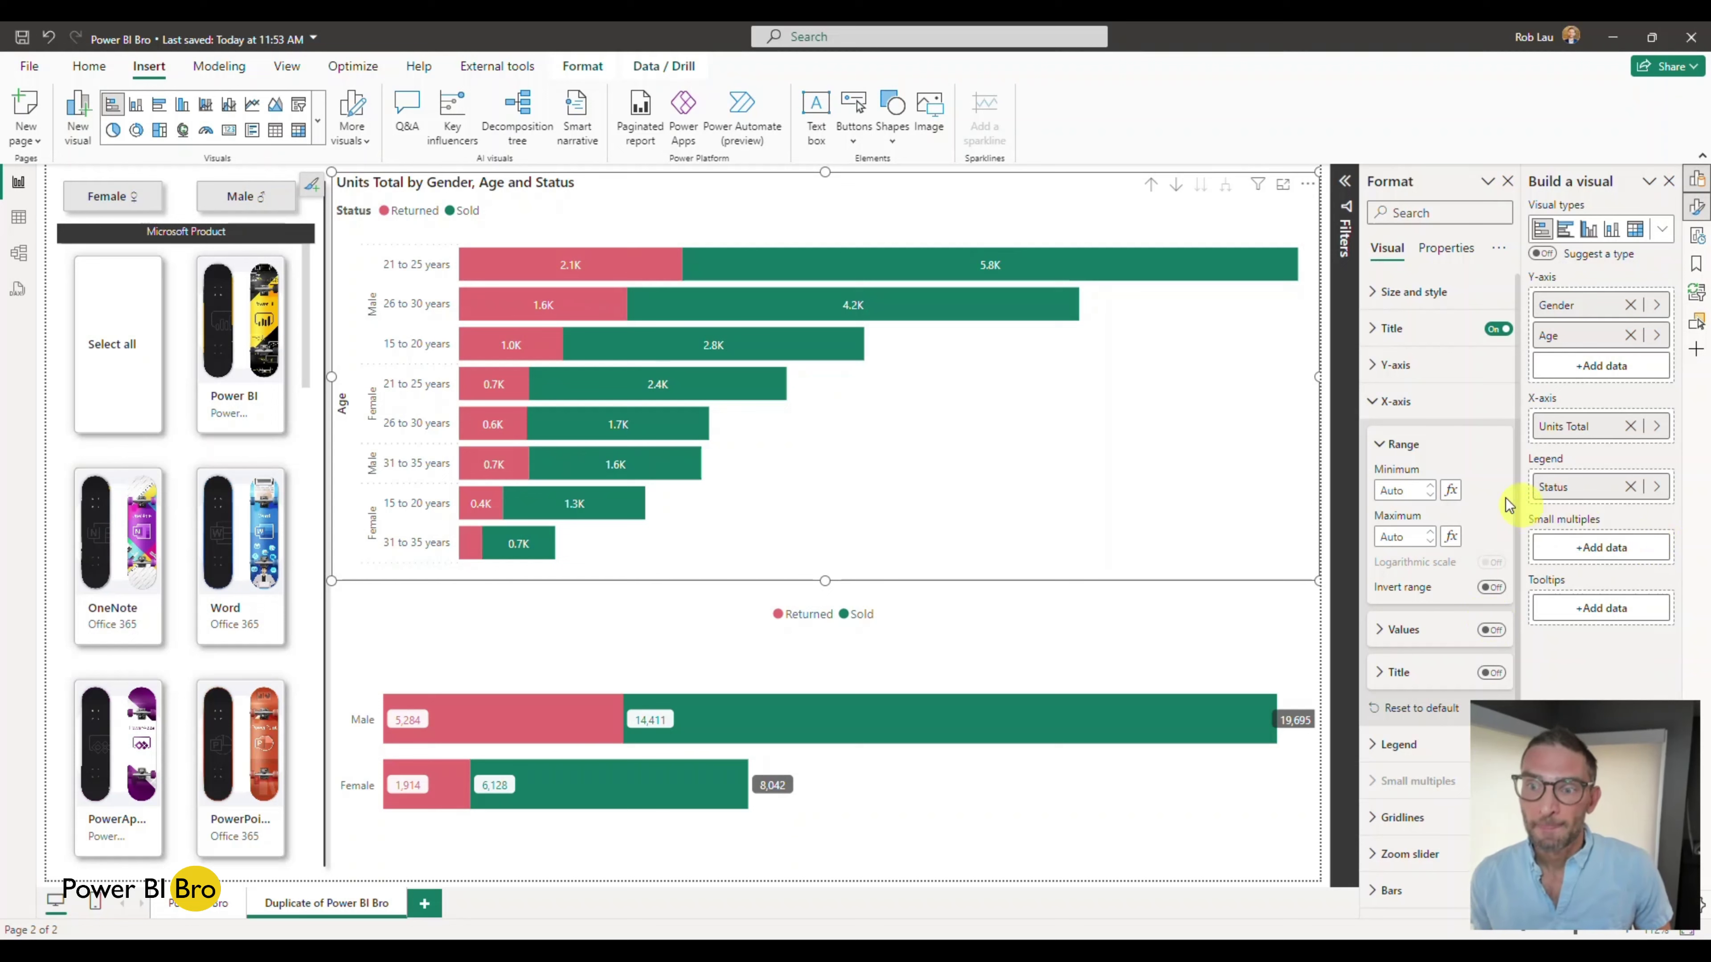
{"action": "left_click", "coordinate": [1372, 401]}
Turn off the new chart's Y-axis title, checking the gender and age drill levels, and expand back to gender and age together
{"action": "left_click", "coordinate": [1373, 367]}
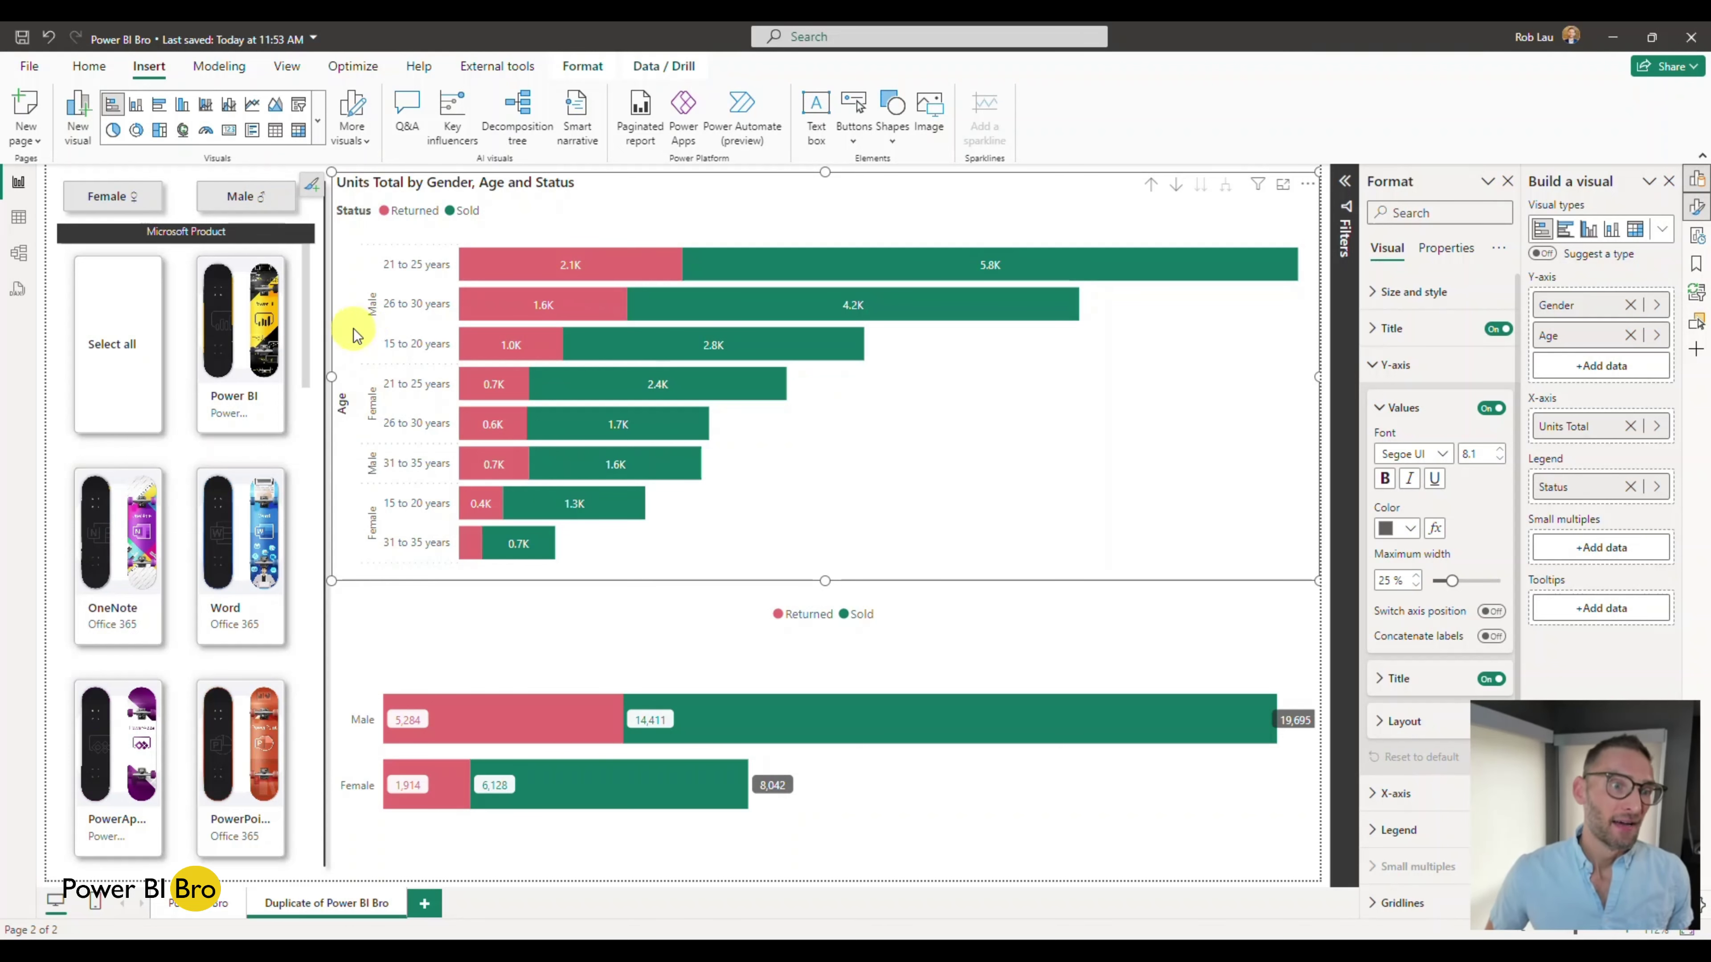
{"action": "left_click", "coordinate": [1152, 184]}
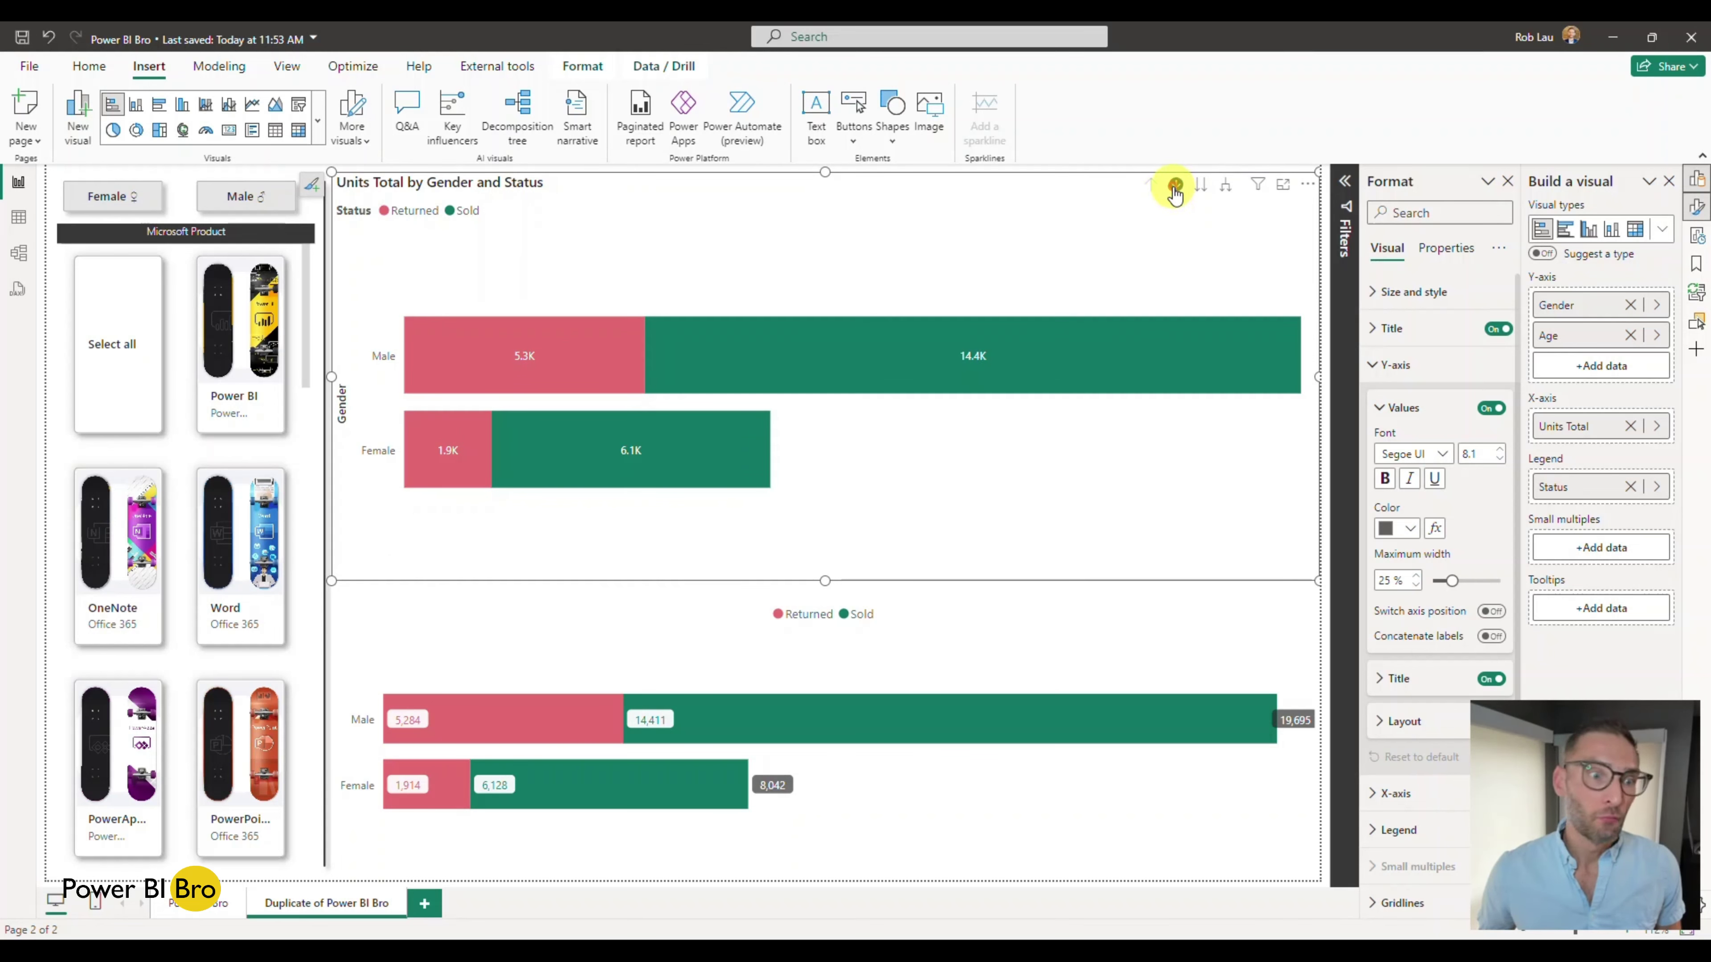
{"action": "left_click", "coordinate": [1175, 184]}
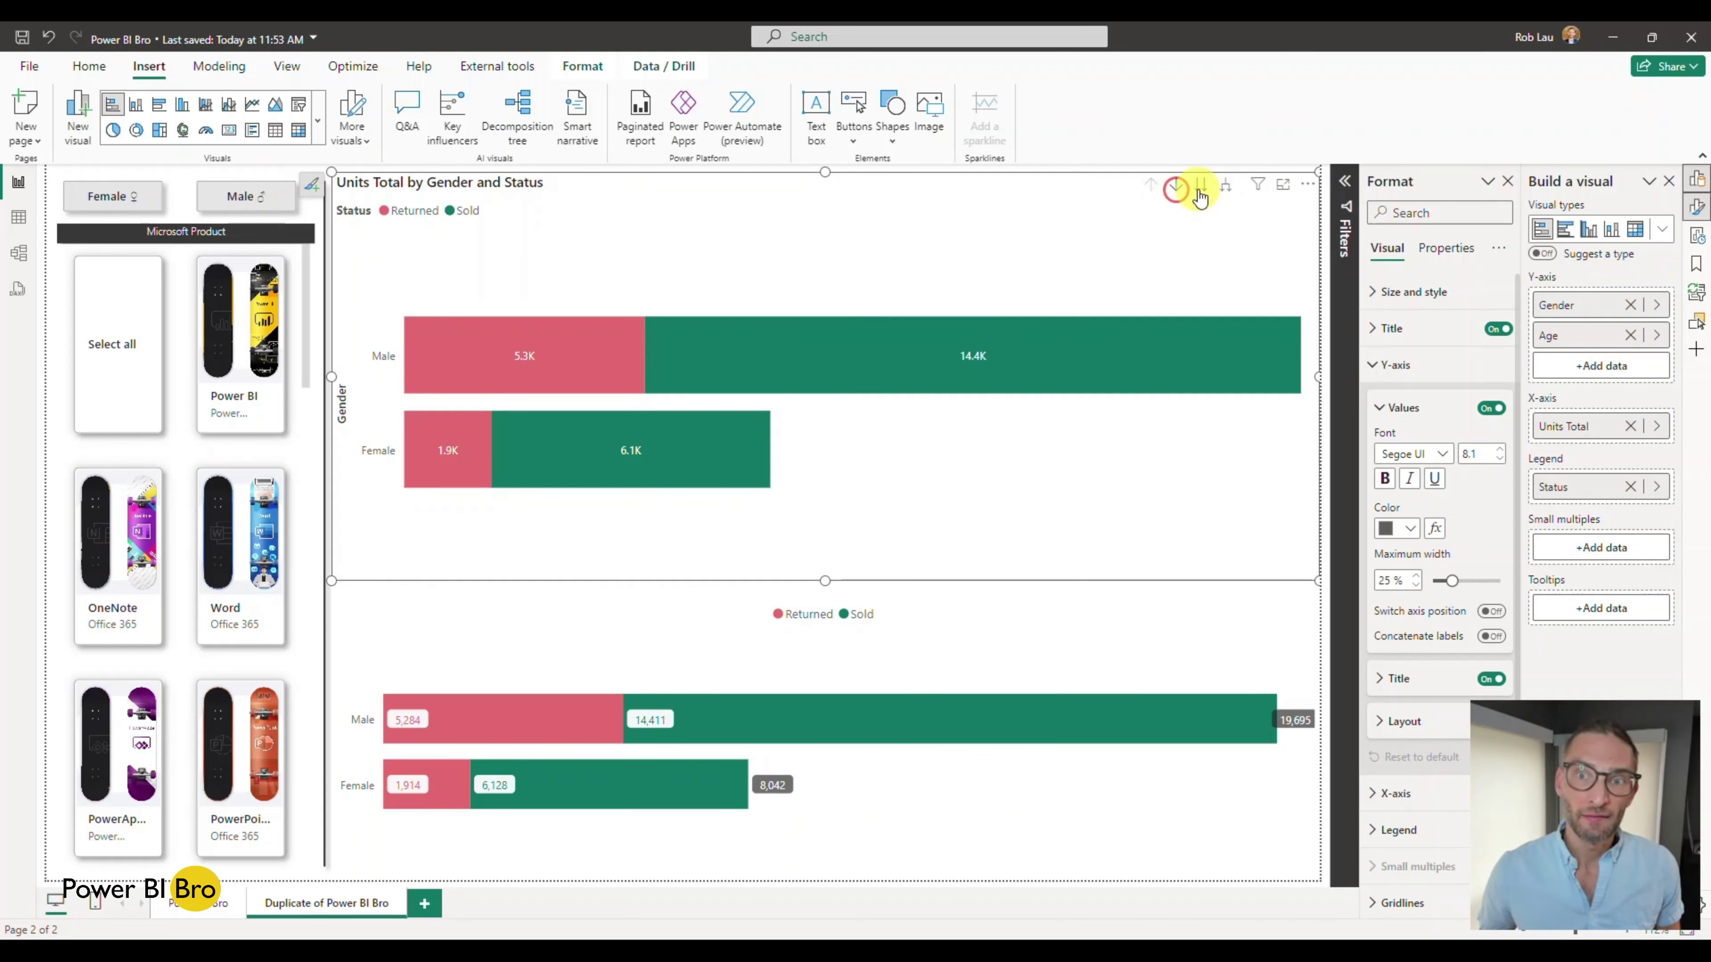
{"action": "left_click", "coordinate": [1201, 185]}
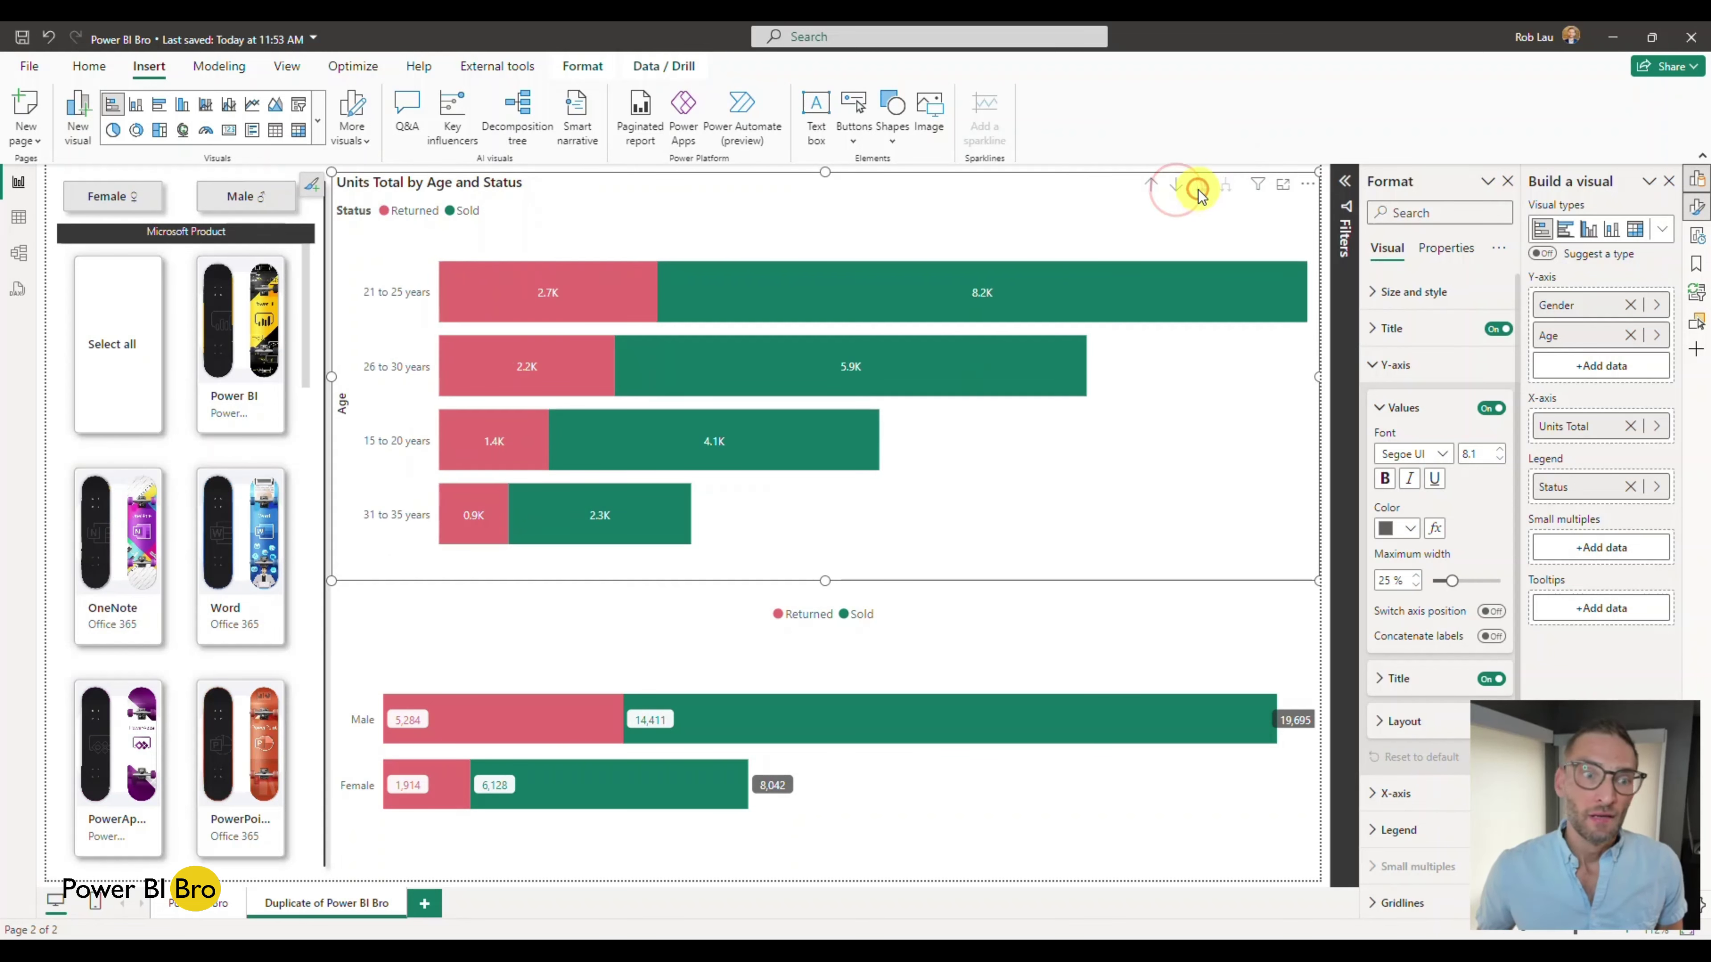
{"action": "left_click", "coordinate": [1490, 679]}
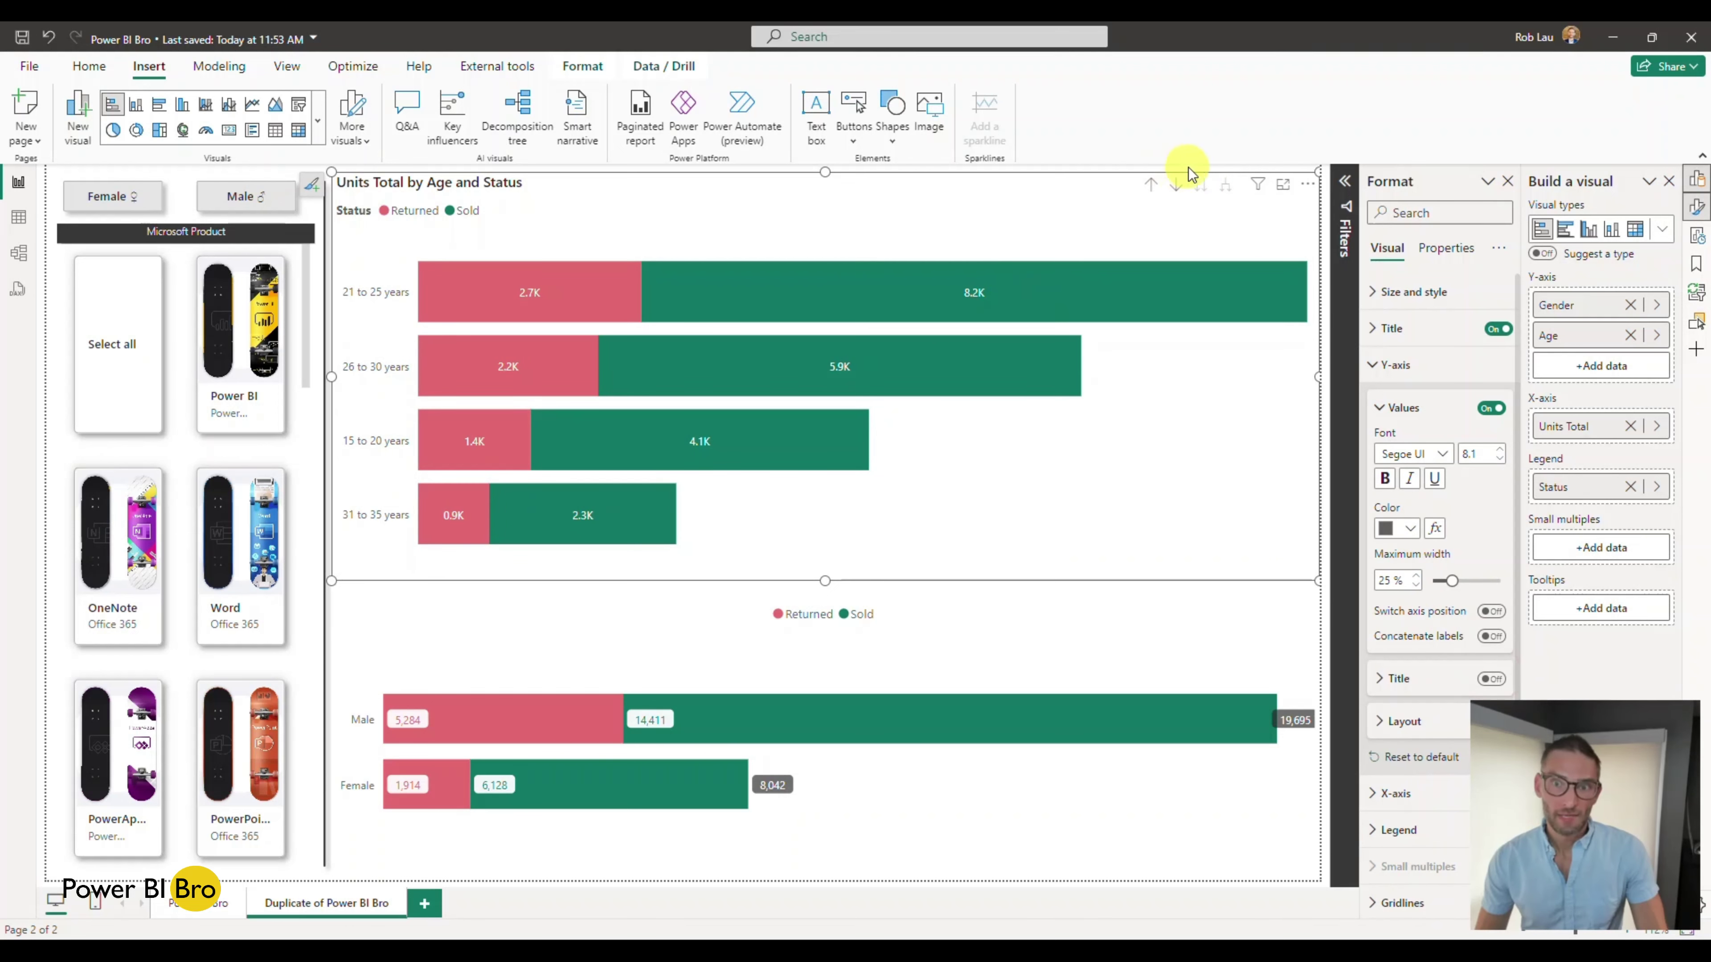
{"action": "left_click", "coordinate": [1153, 186]}
{"action": "left_click", "coordinate": [1225, 184]}
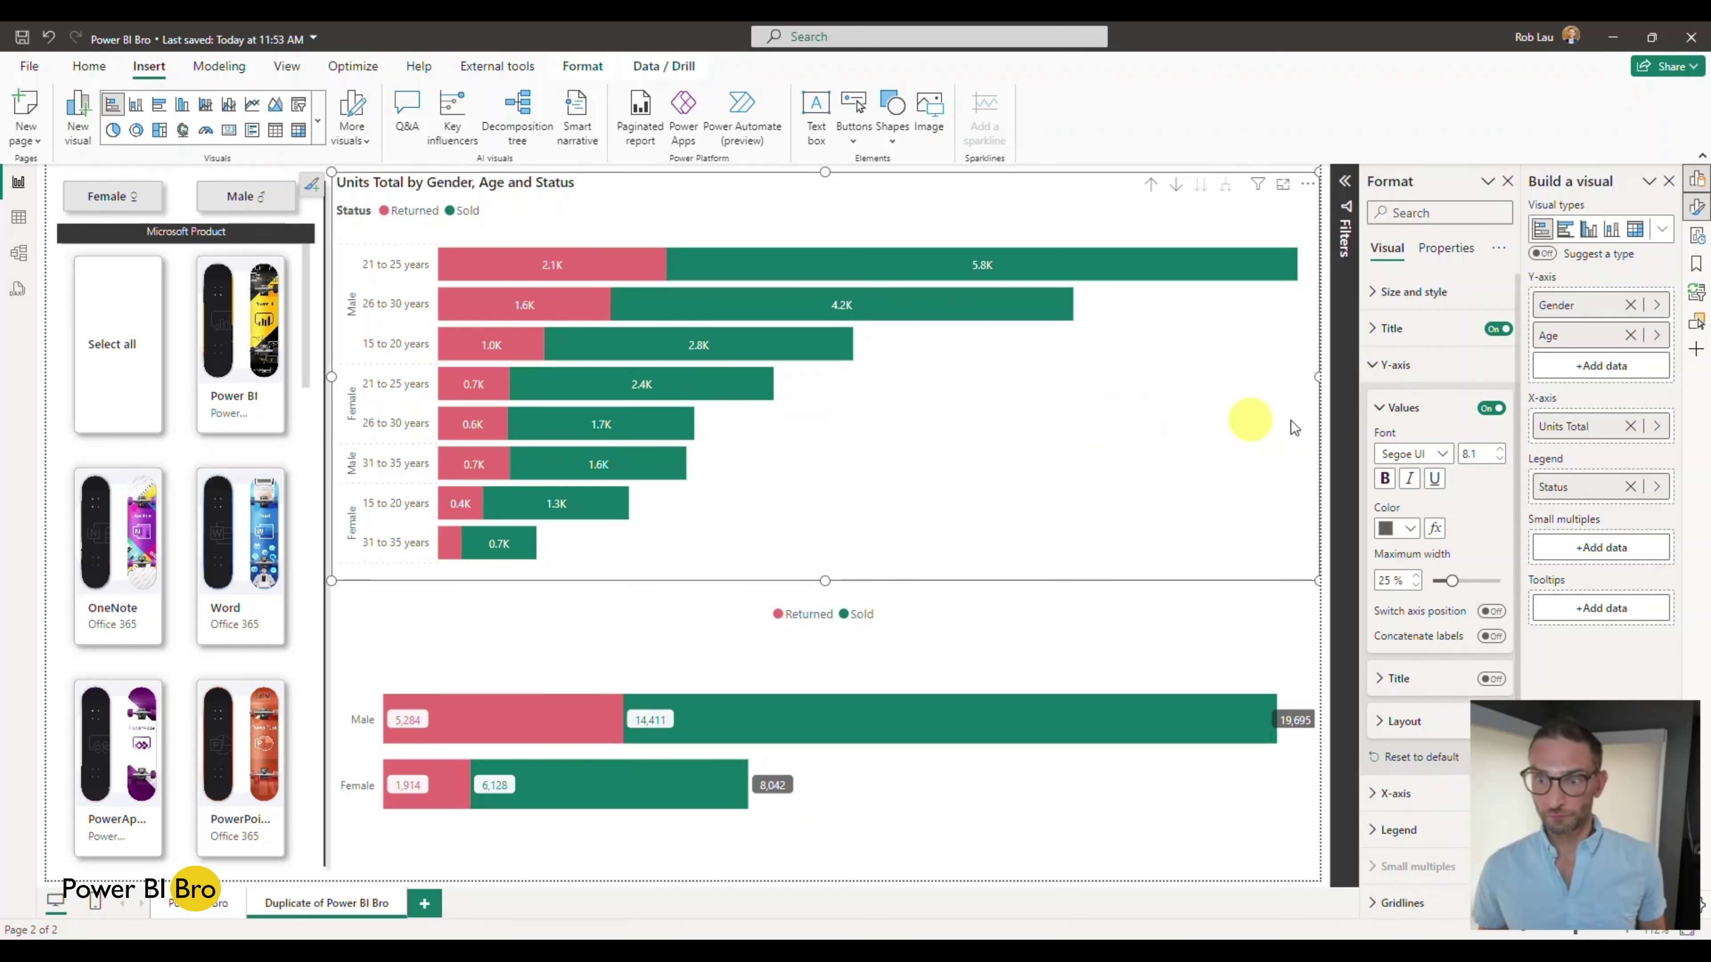
Try concatenated labels on the new chart's Y-axis and switch them back off
{"action": "scroll", "coordinate": [1415, 415], "scroll_direction": "down", "scroll_amount": 3}
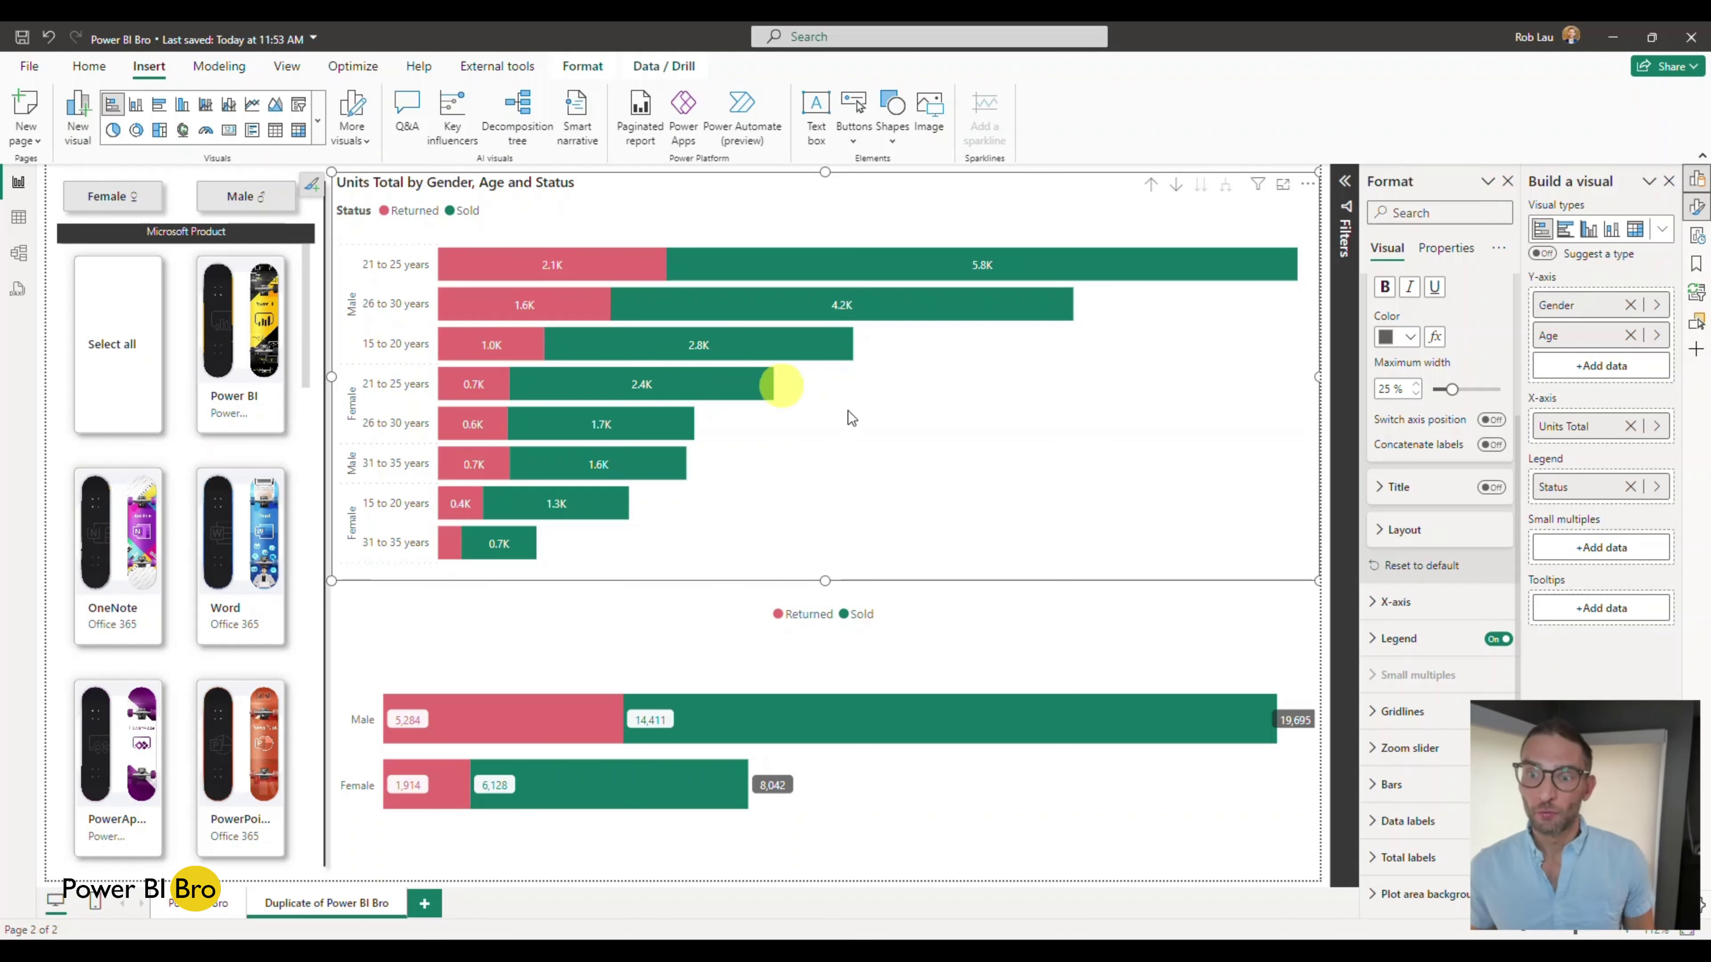
{"action": "left_click", "coordinate": [1492, 446]}
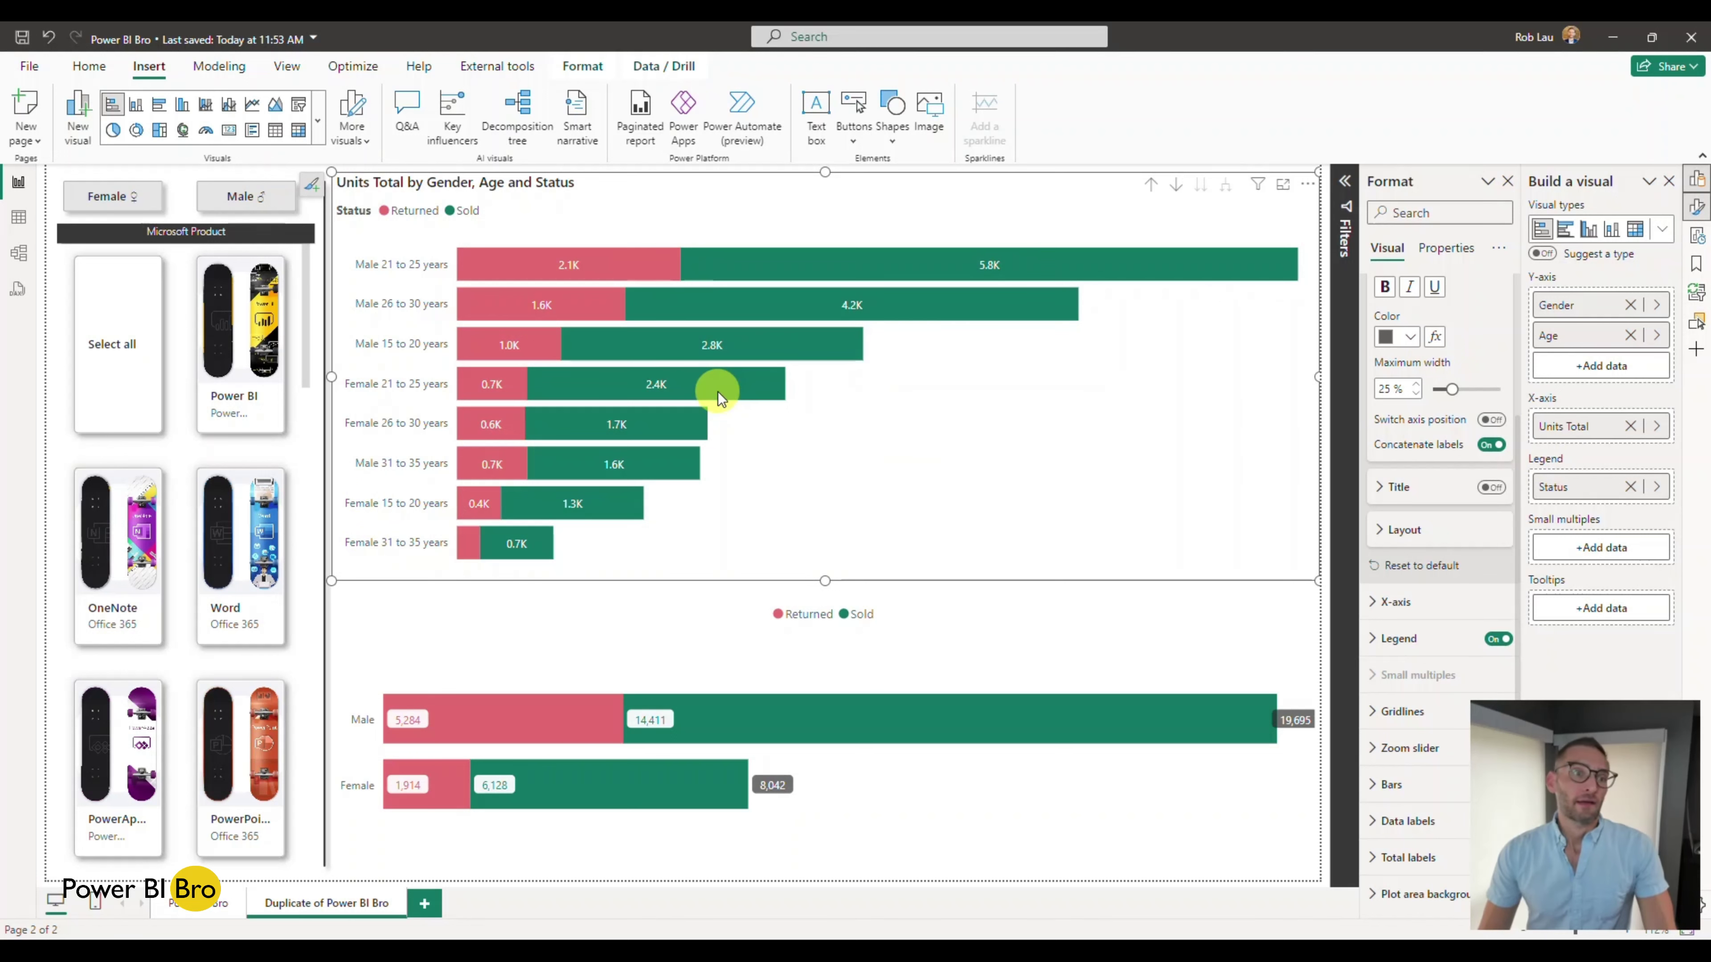
{"action": "mouse_move", "coordinate": [719, 391]}
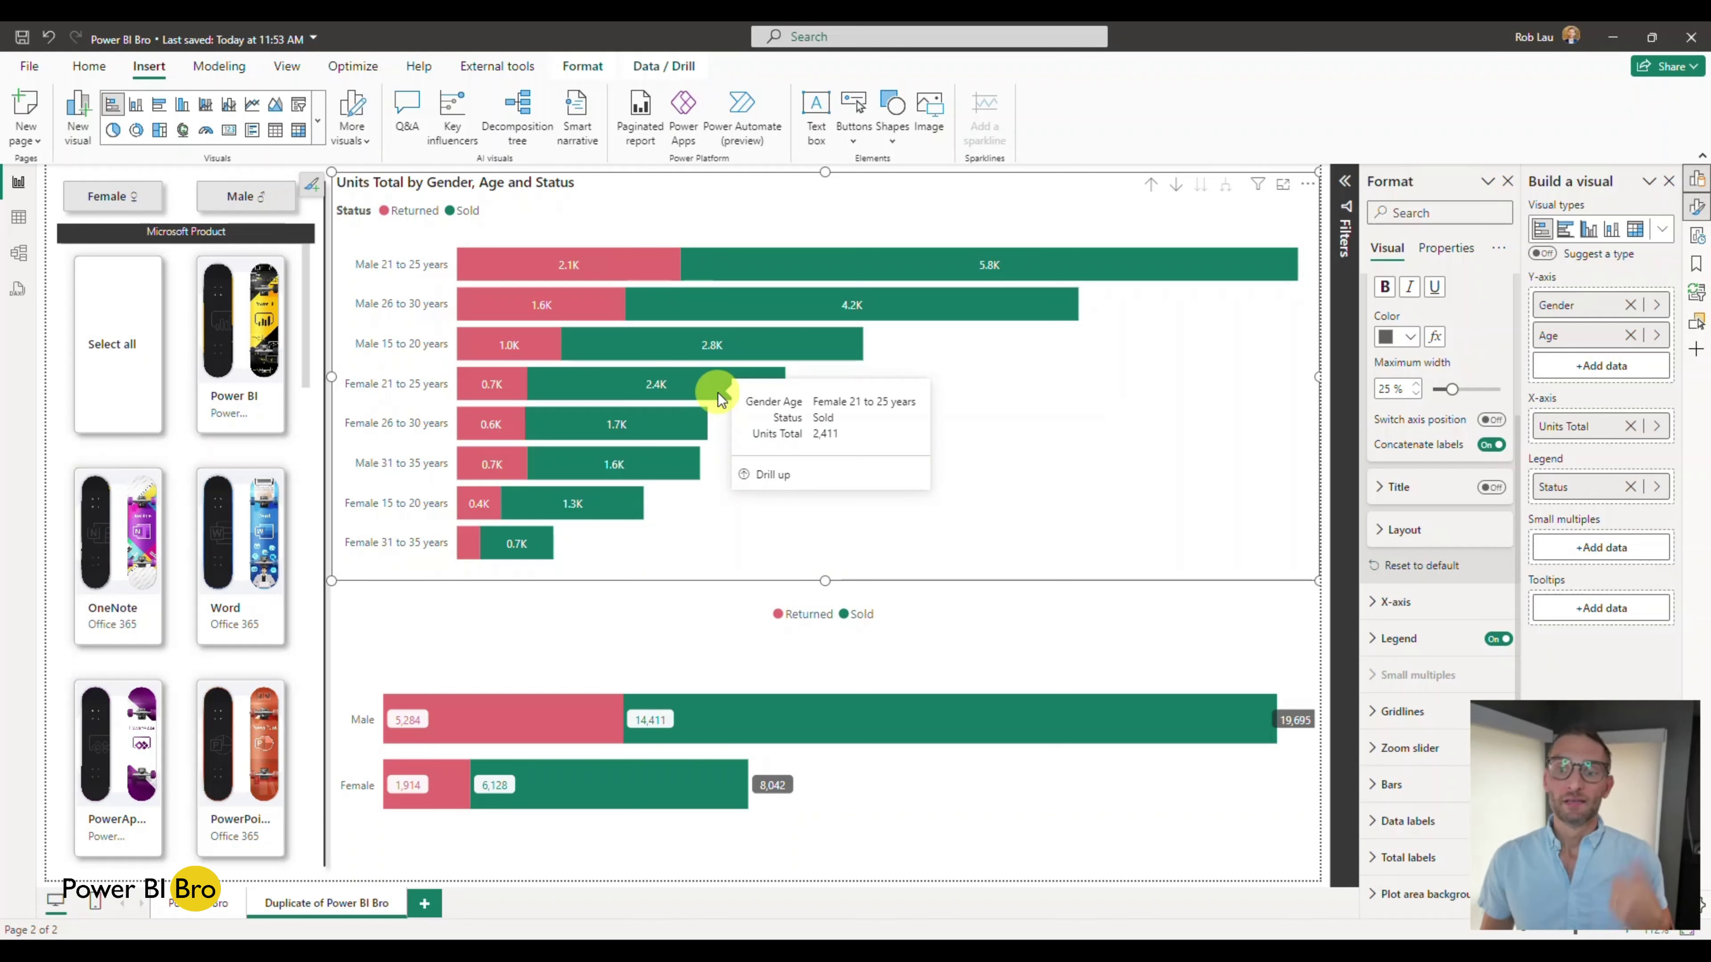
{"action": "left_click", "coordinate": [1489, 445]}
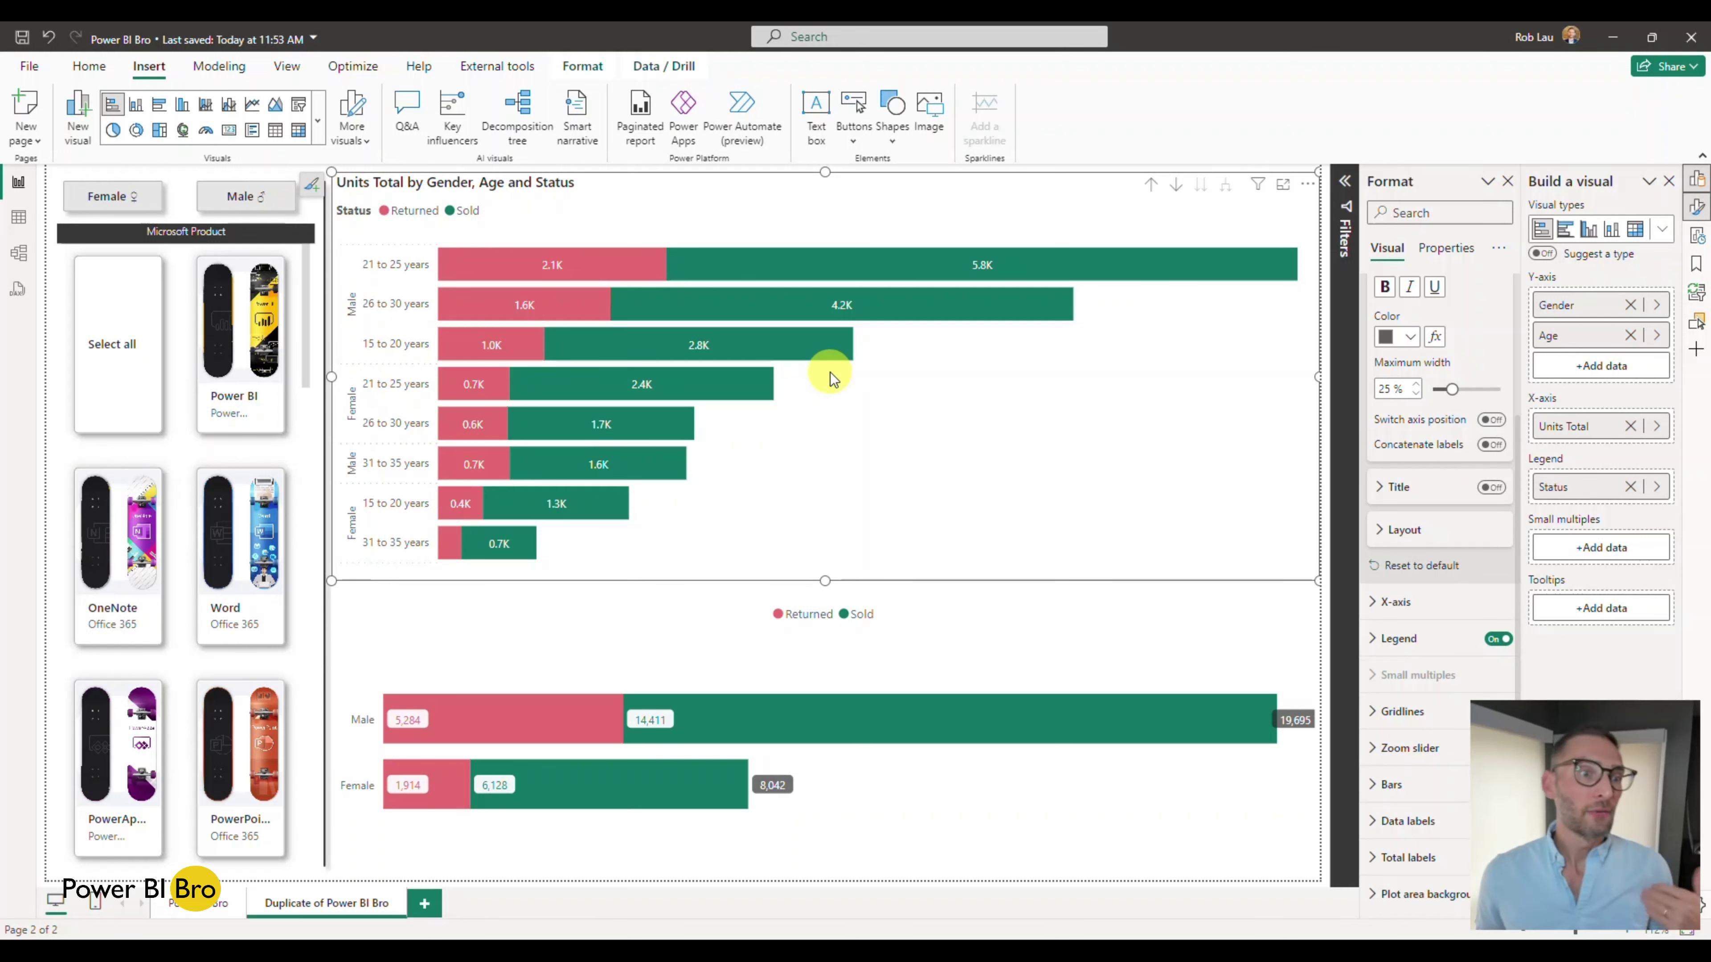
{"action": "left_click", "coordinate": [1307, 183]}
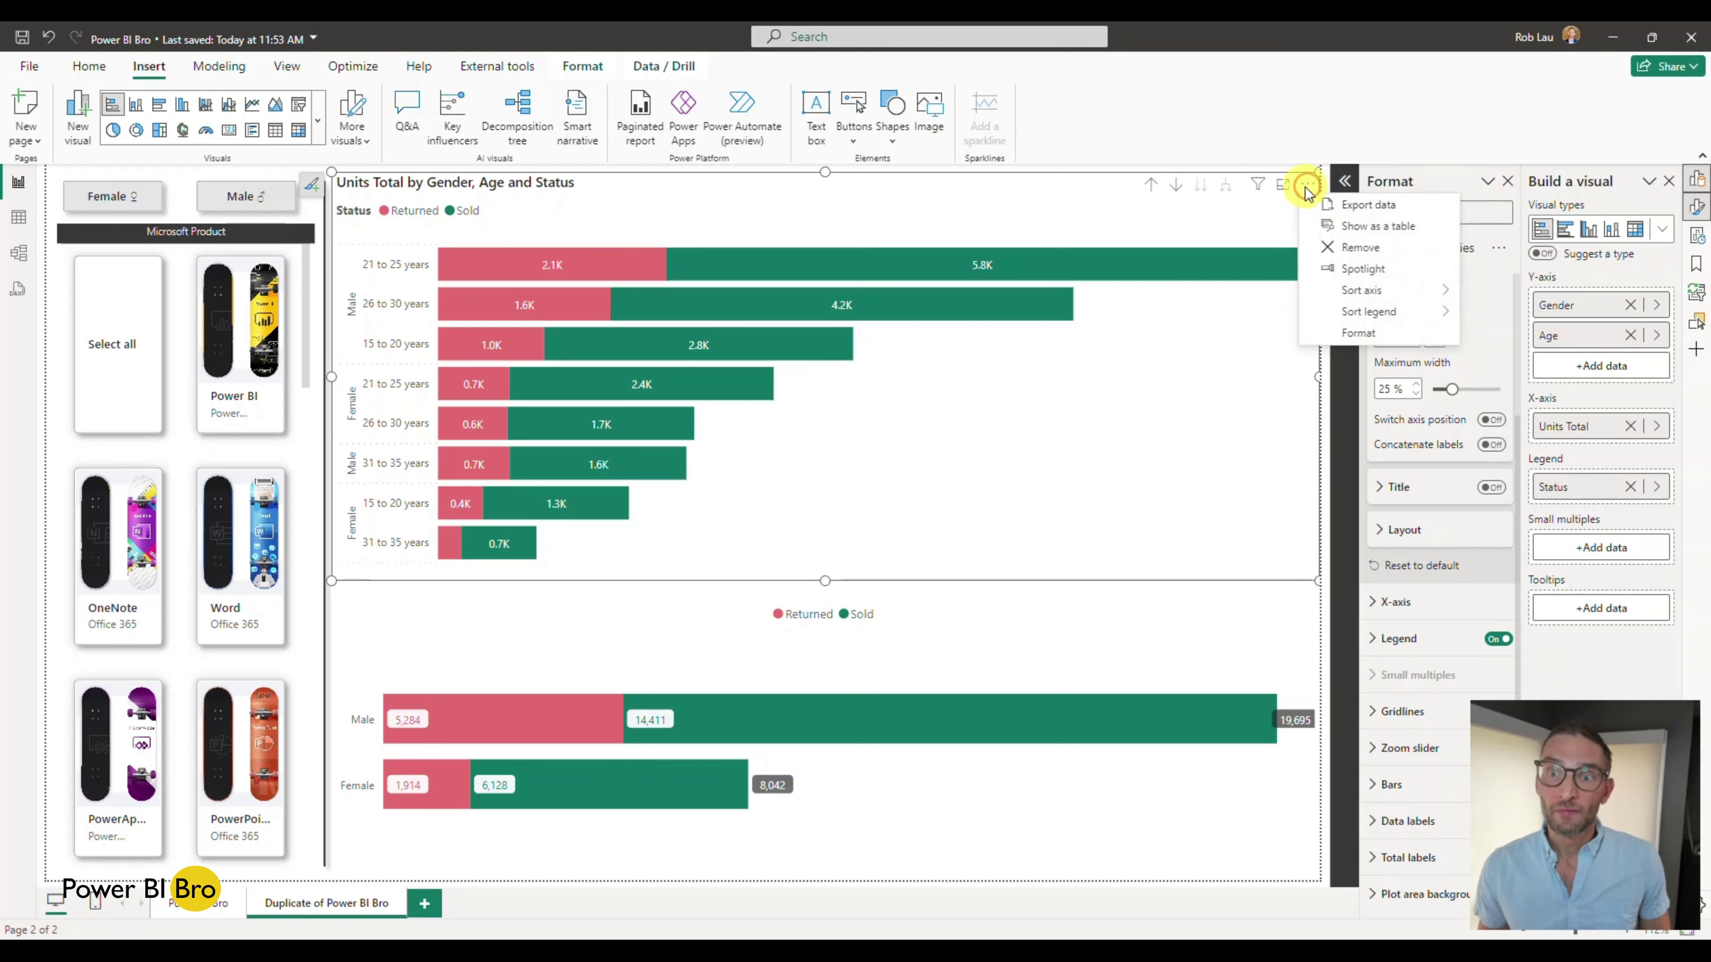
{"action": "left_click", "coordinate": [1275, 421]}
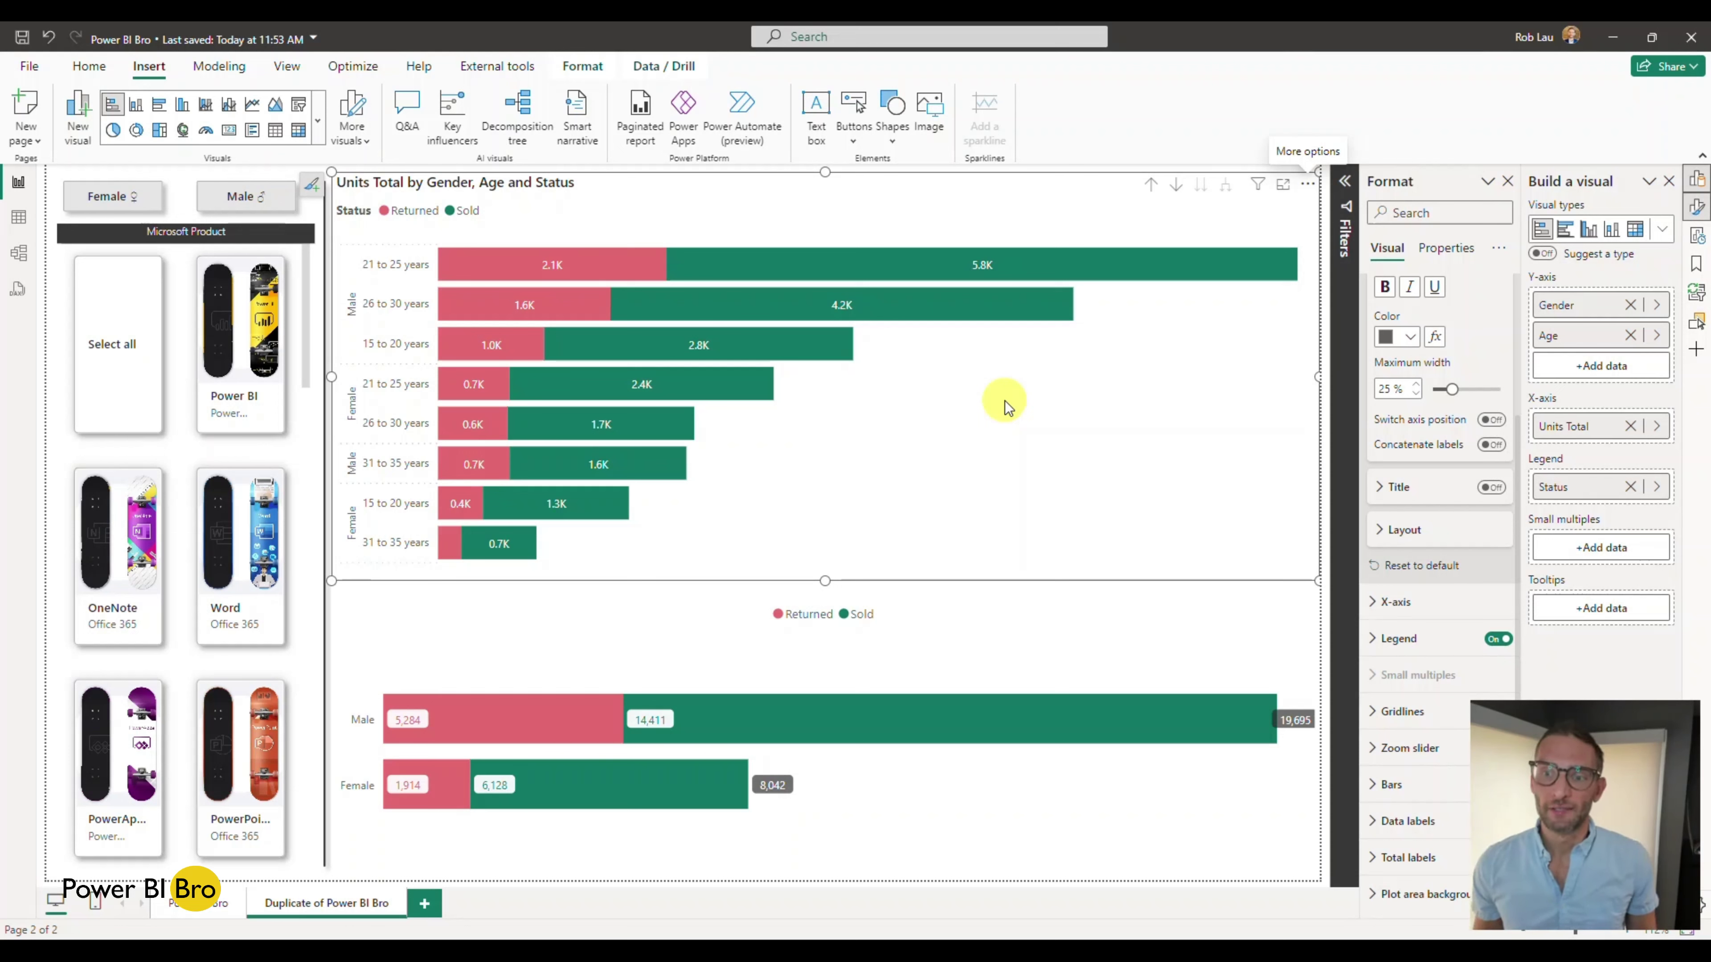
{"action": "scroll", "coordinate": [1405, 388], "scroll_direction": "up", "scroll_amount": 3}
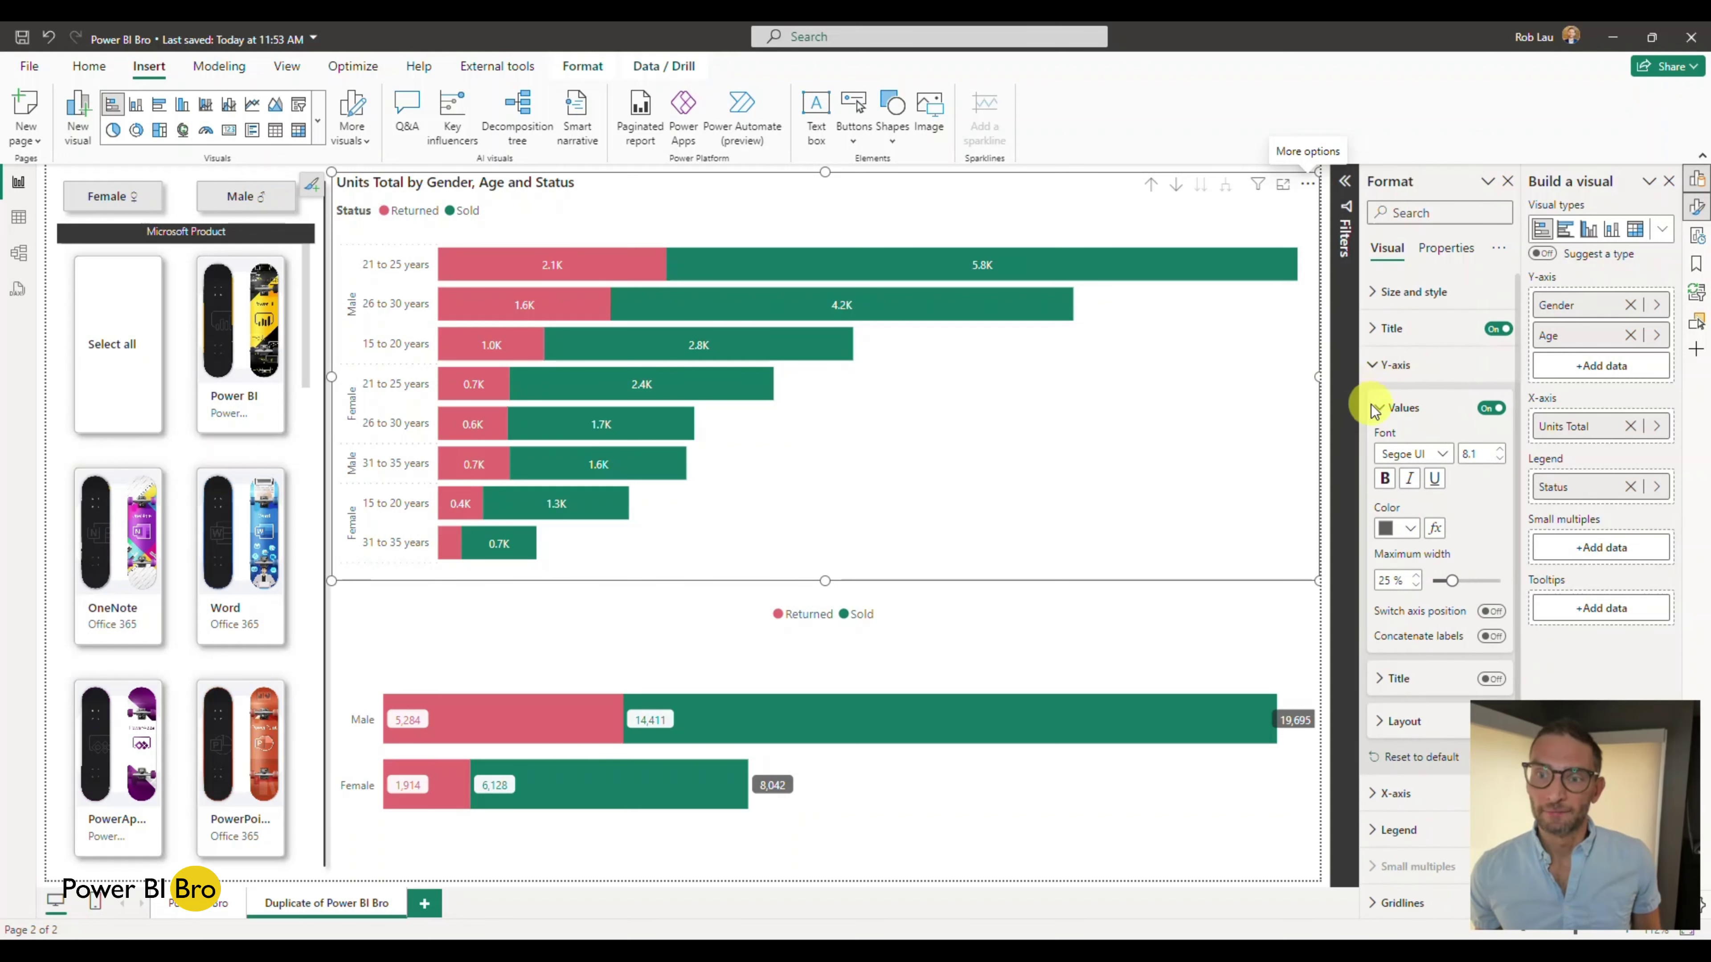
{"action": "left_click", "coordinate": [1378, 367]}
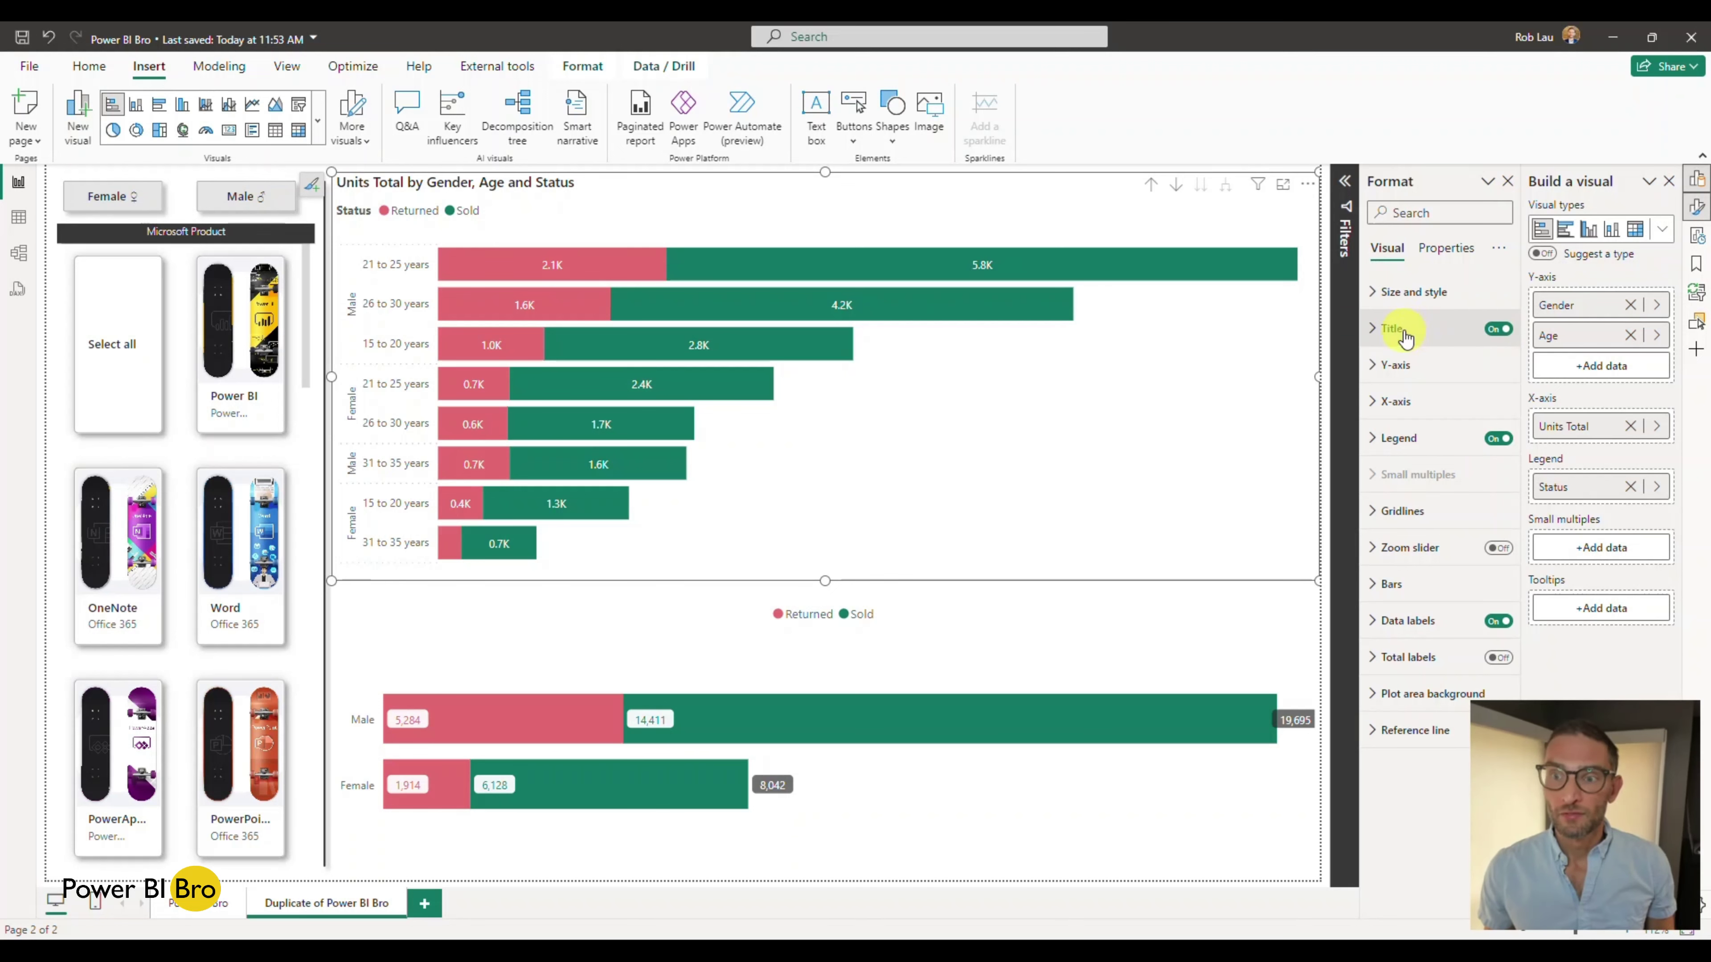
Look through the new chart's title settings, including conditional formatting of the text color, and turn the title off
{"action": "left_click", "coordinate": [1389, 330]}
{"action": "scroll", "coordinate": [1398, 341], "scroll_direction": "down", "scroll_amount": 2}
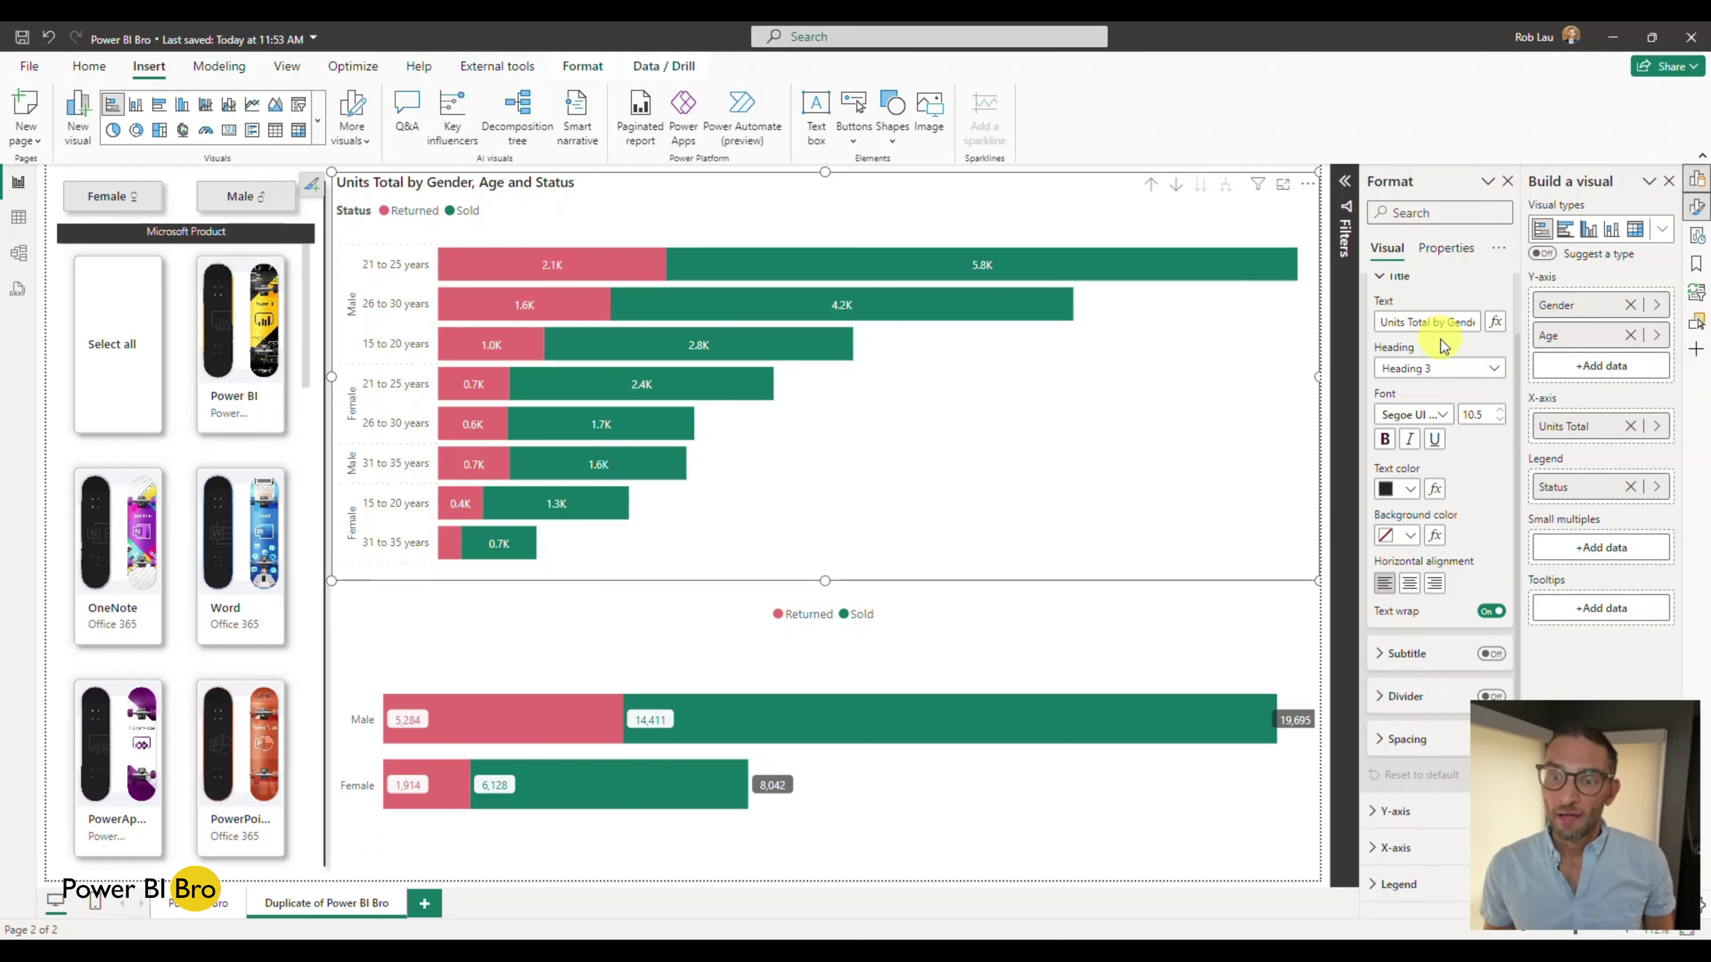
{"action": "left_click", "coordinate": [1437, 491]}
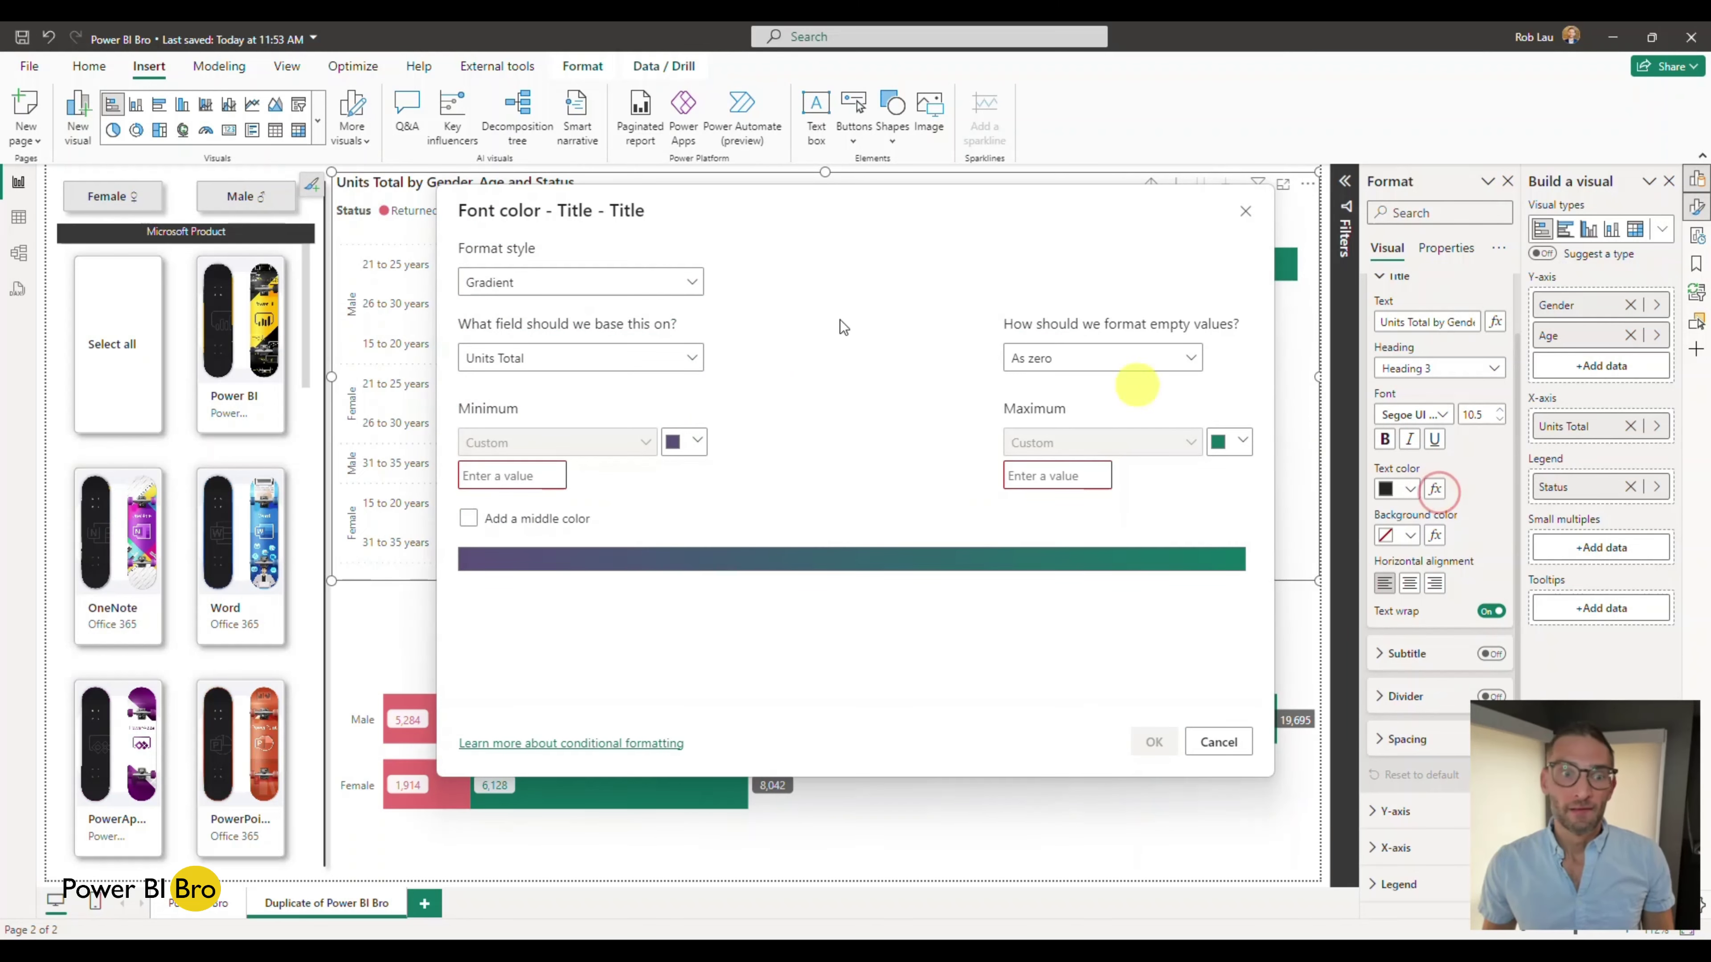
{"action": "left_click", "coordinate": [1219, 742]}
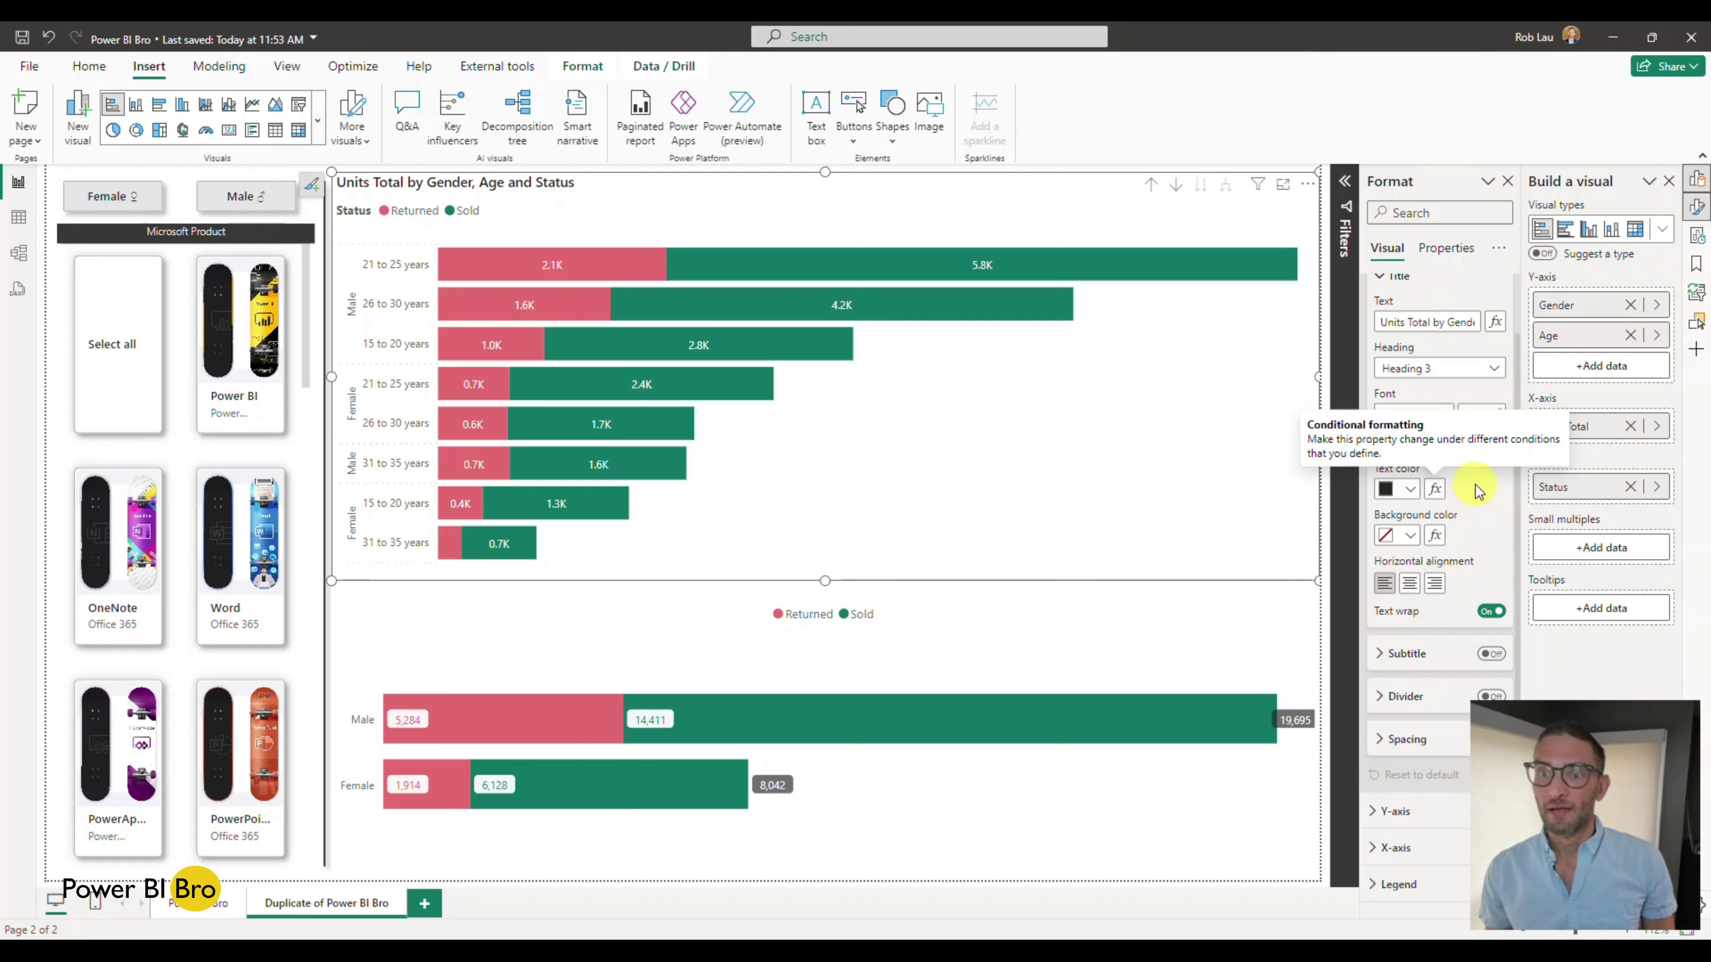
{"action": "scroll", "coordinate": [1477, 492], "scroll_direction": "up", "scroll_amount": 2}
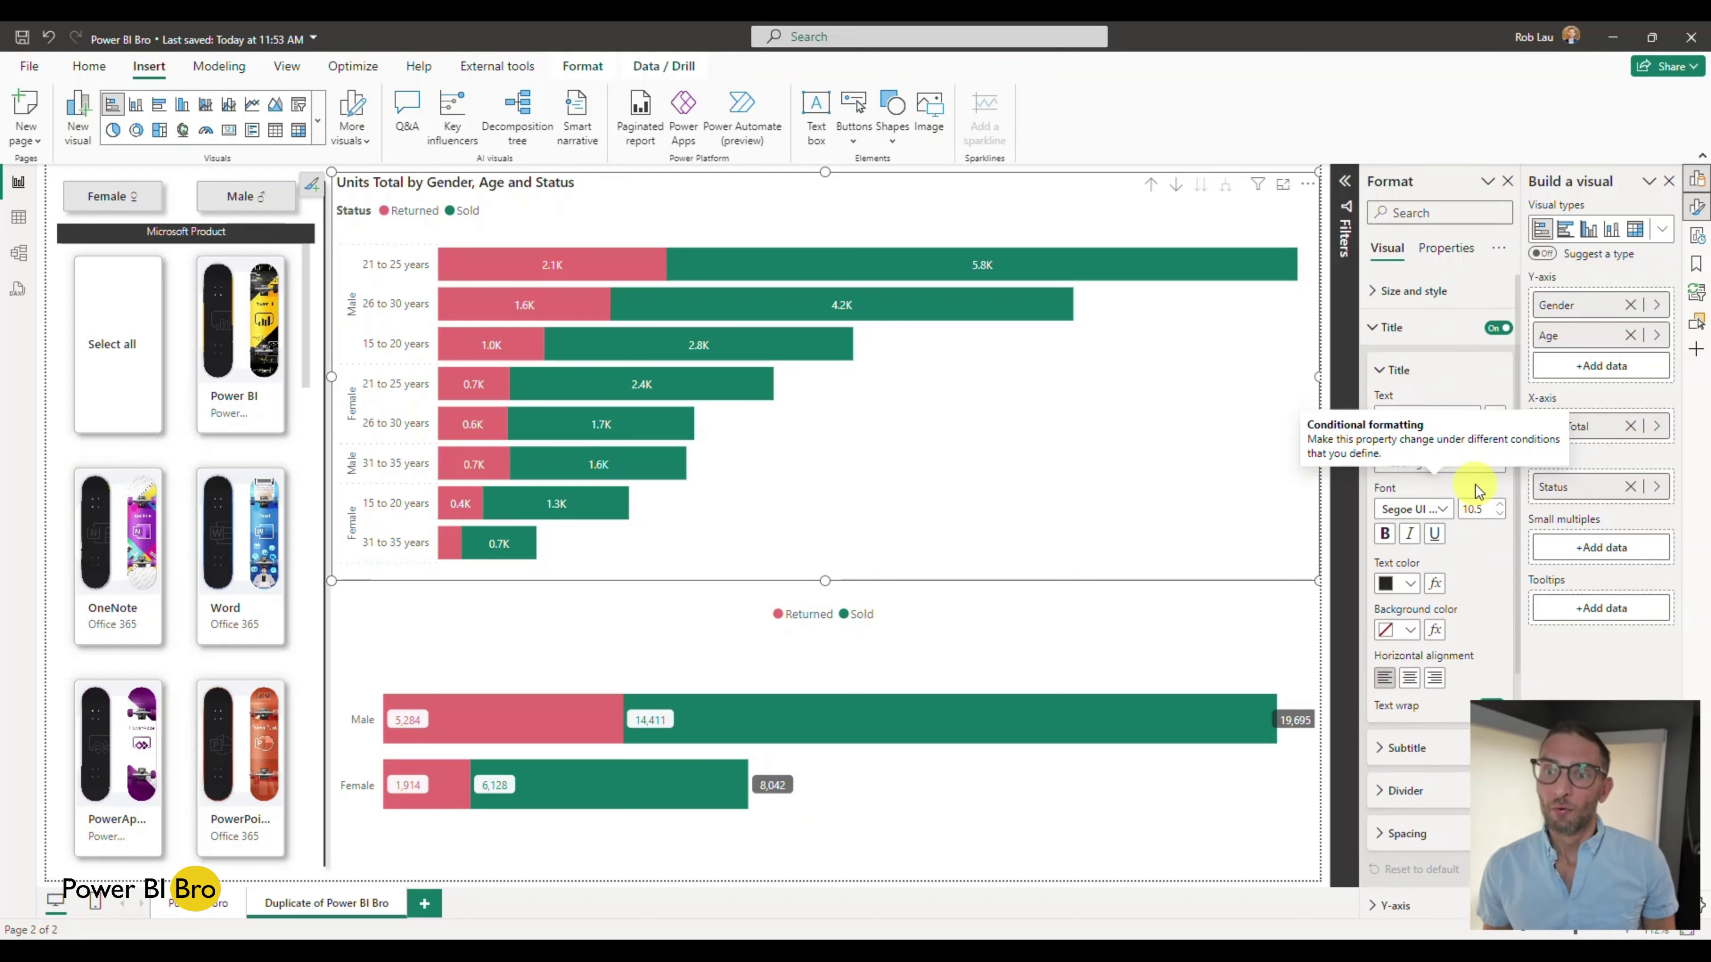
{"action": "left_click", "coordinate": [1444, 371]}
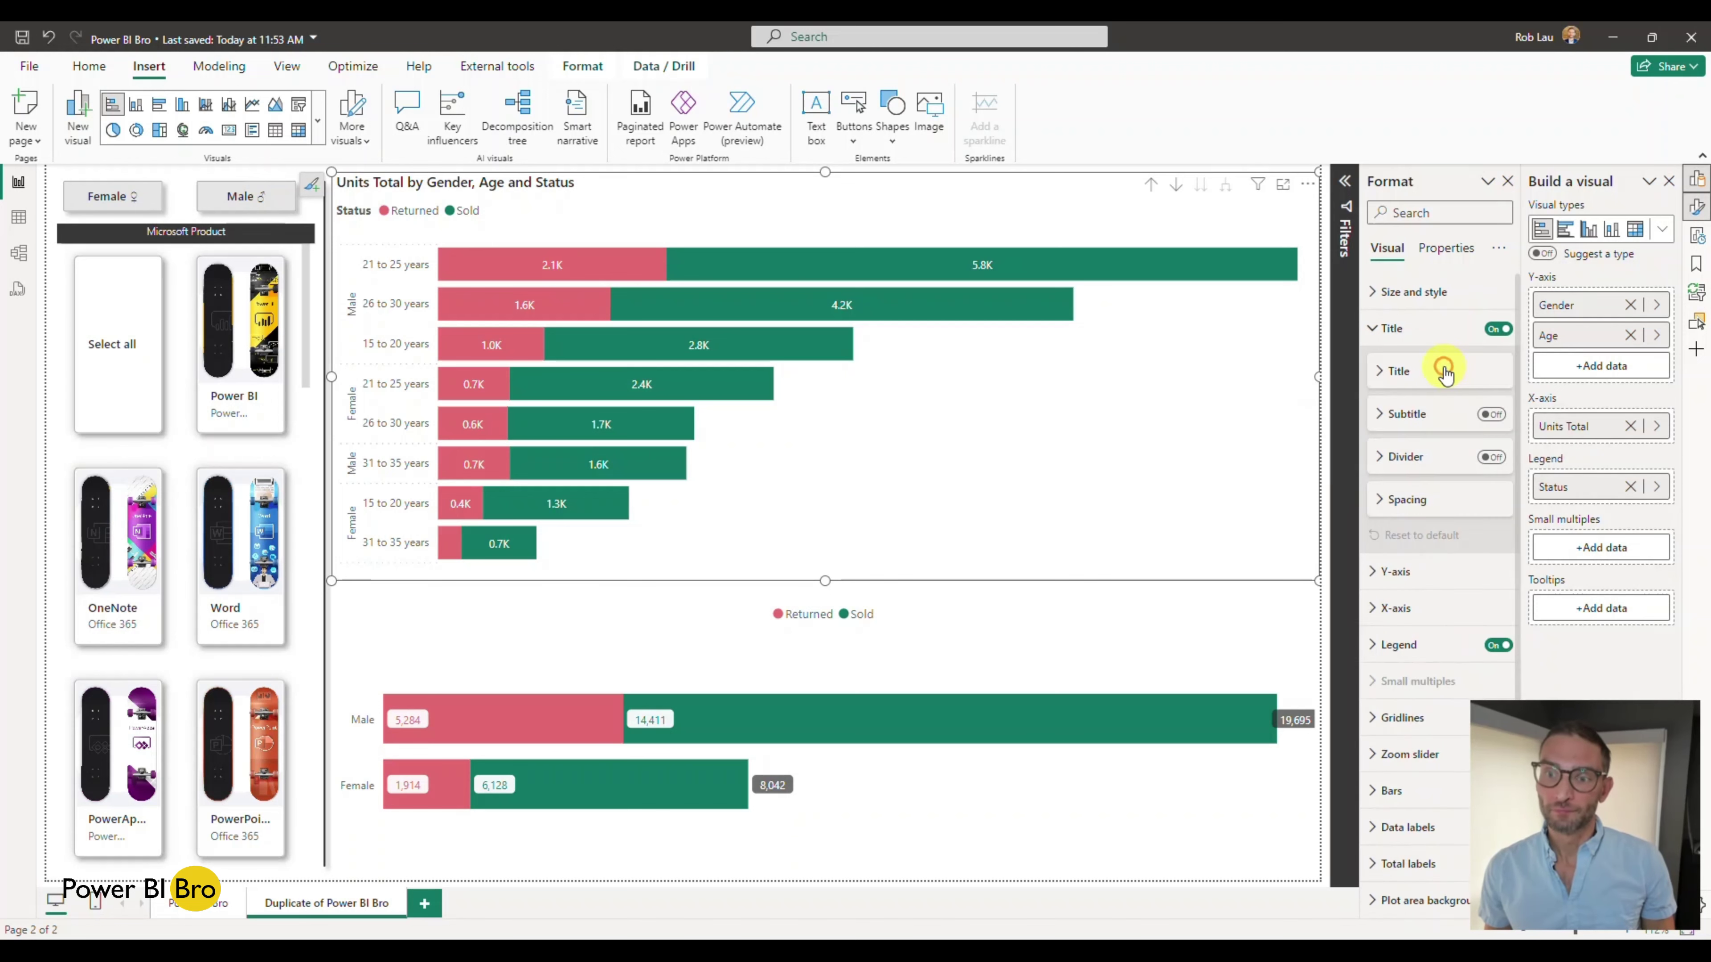
{"action": "left_click", "coordinate": [1498, 330]}
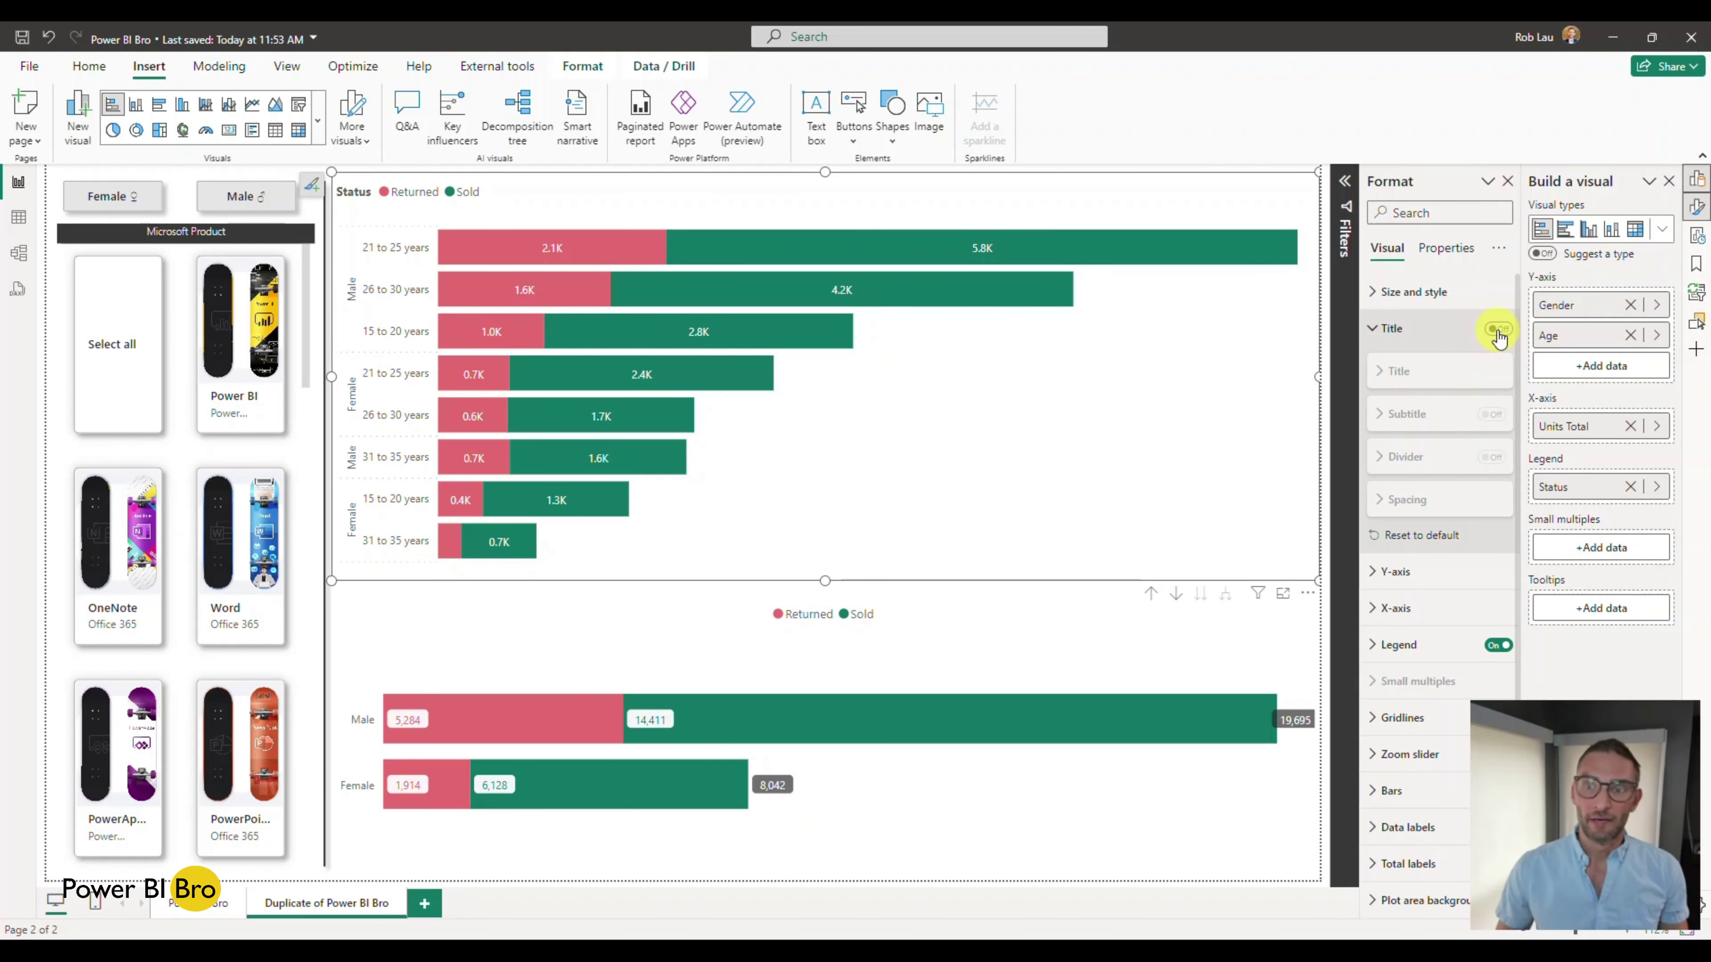
{"action": "left_click", "coordinate": [1404, 331]}
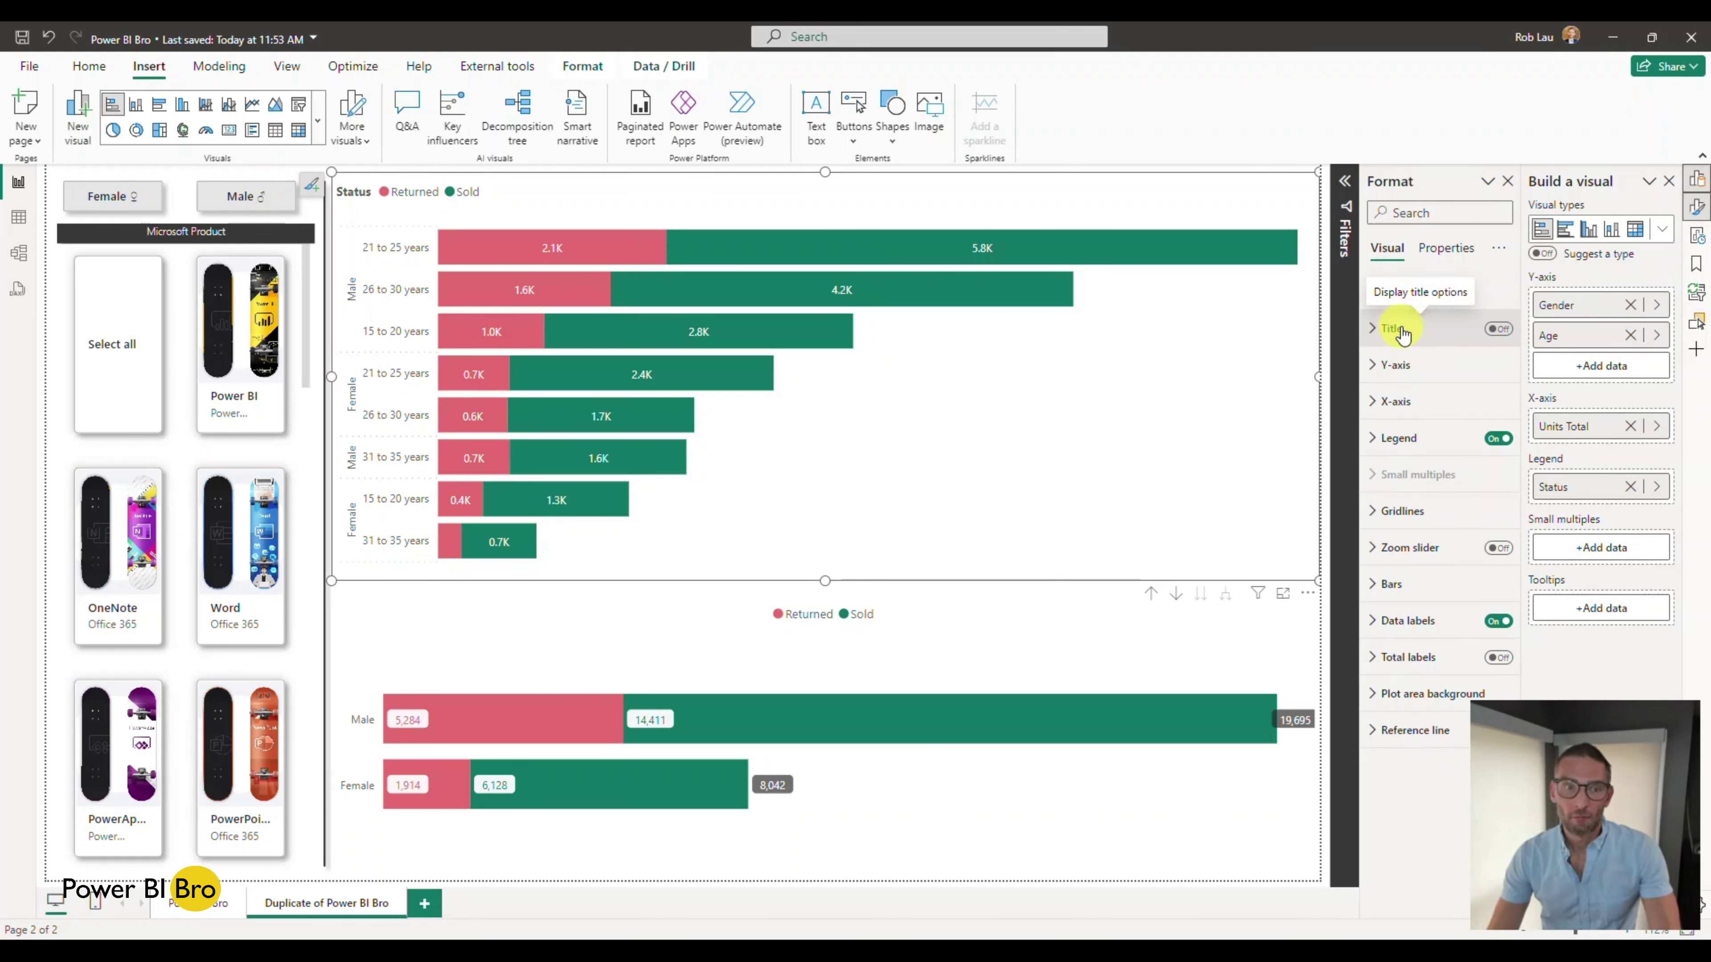
Set the new chart's legend position to Top center, after trying Bottom center
{"action": "left_click", "coordinate": [1387, 448]}
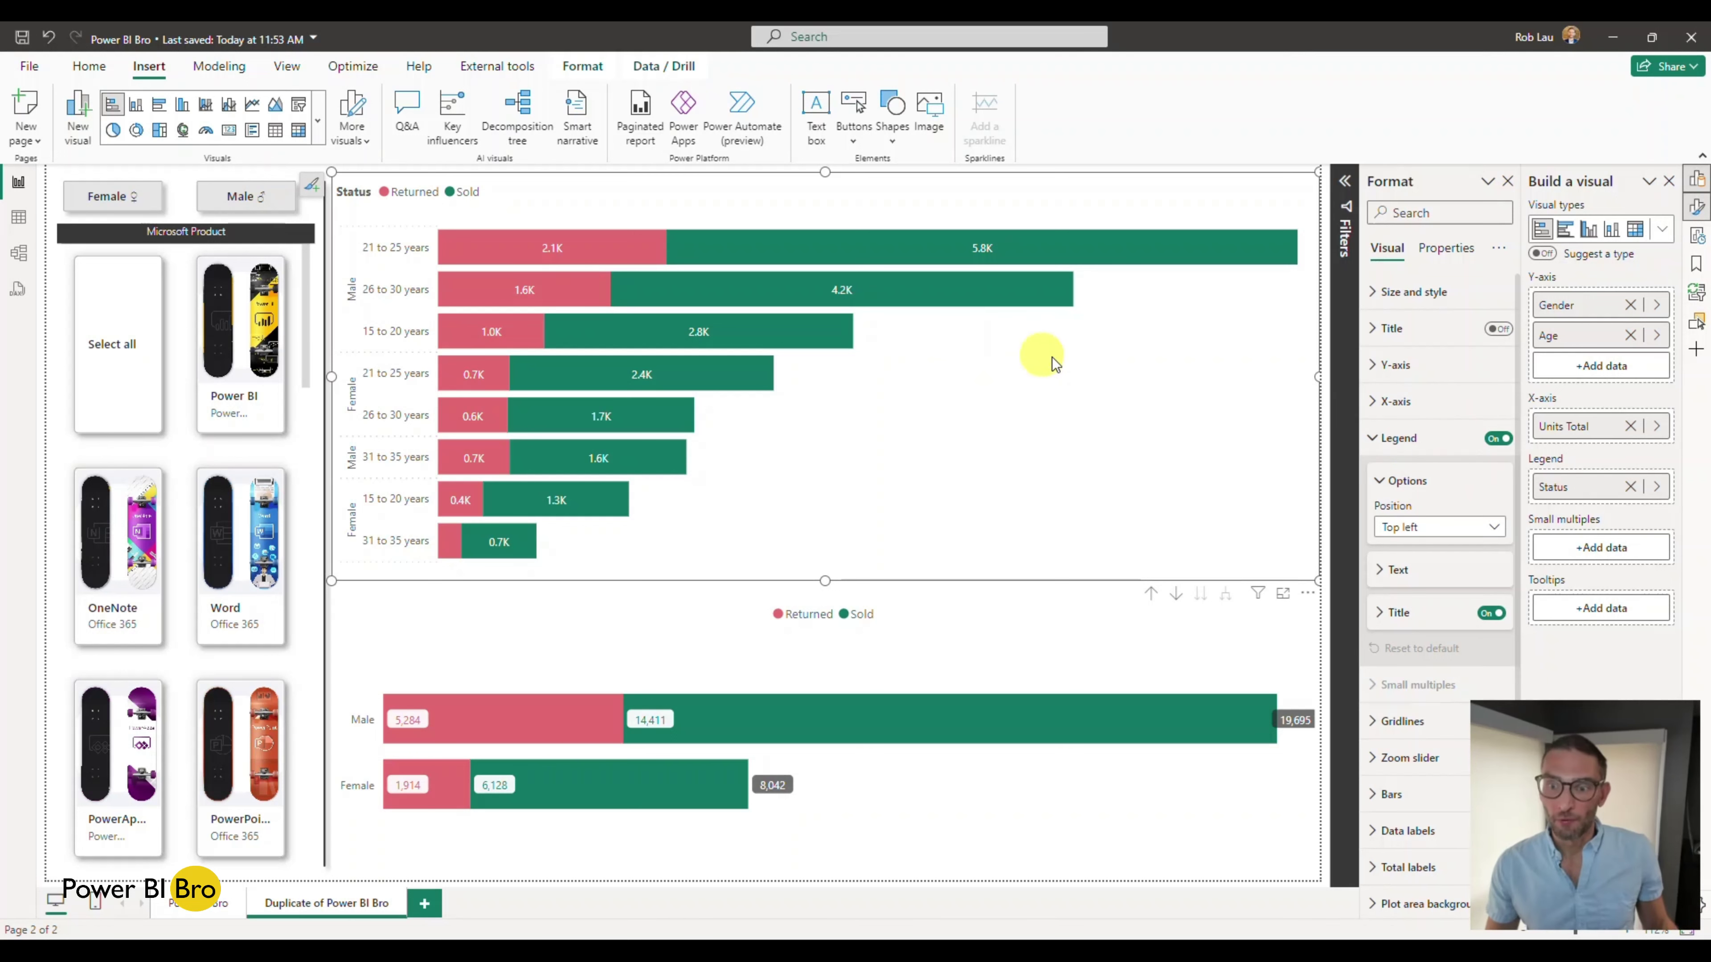
{"action": "left_click", "coordinate": [1435, 539]}
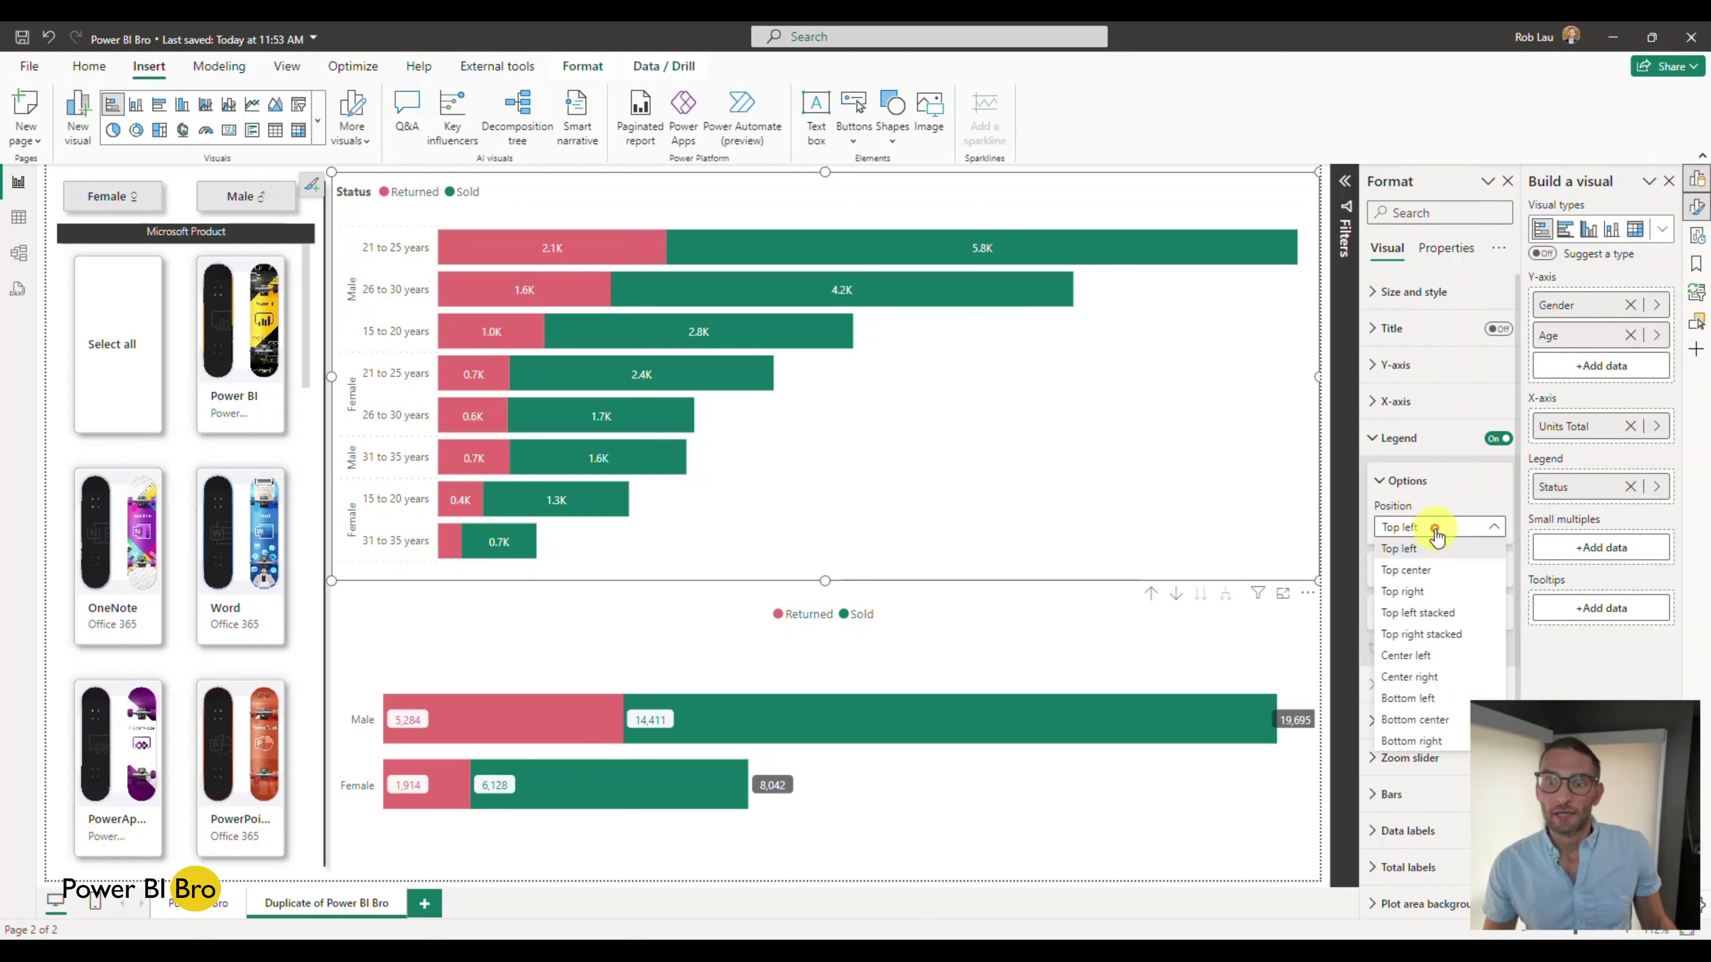
{"action": "left_click", "coordinate": [1423, 571]}
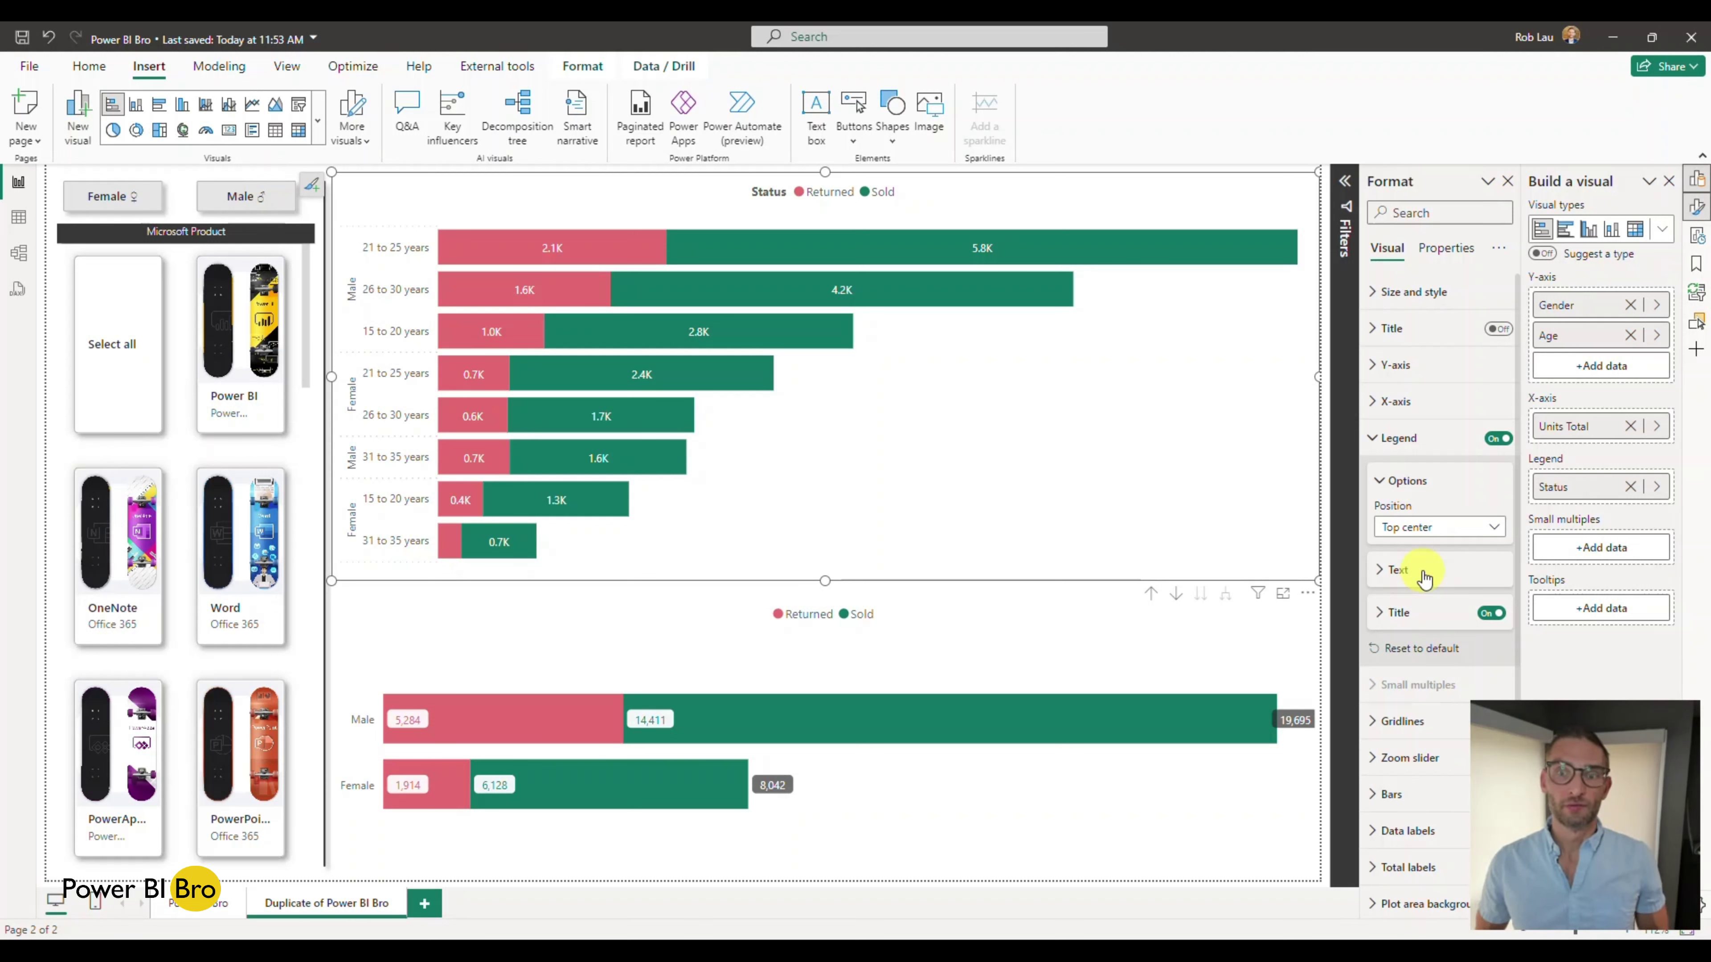
{"action": "left_click", "coordinate": [1437, 532]}
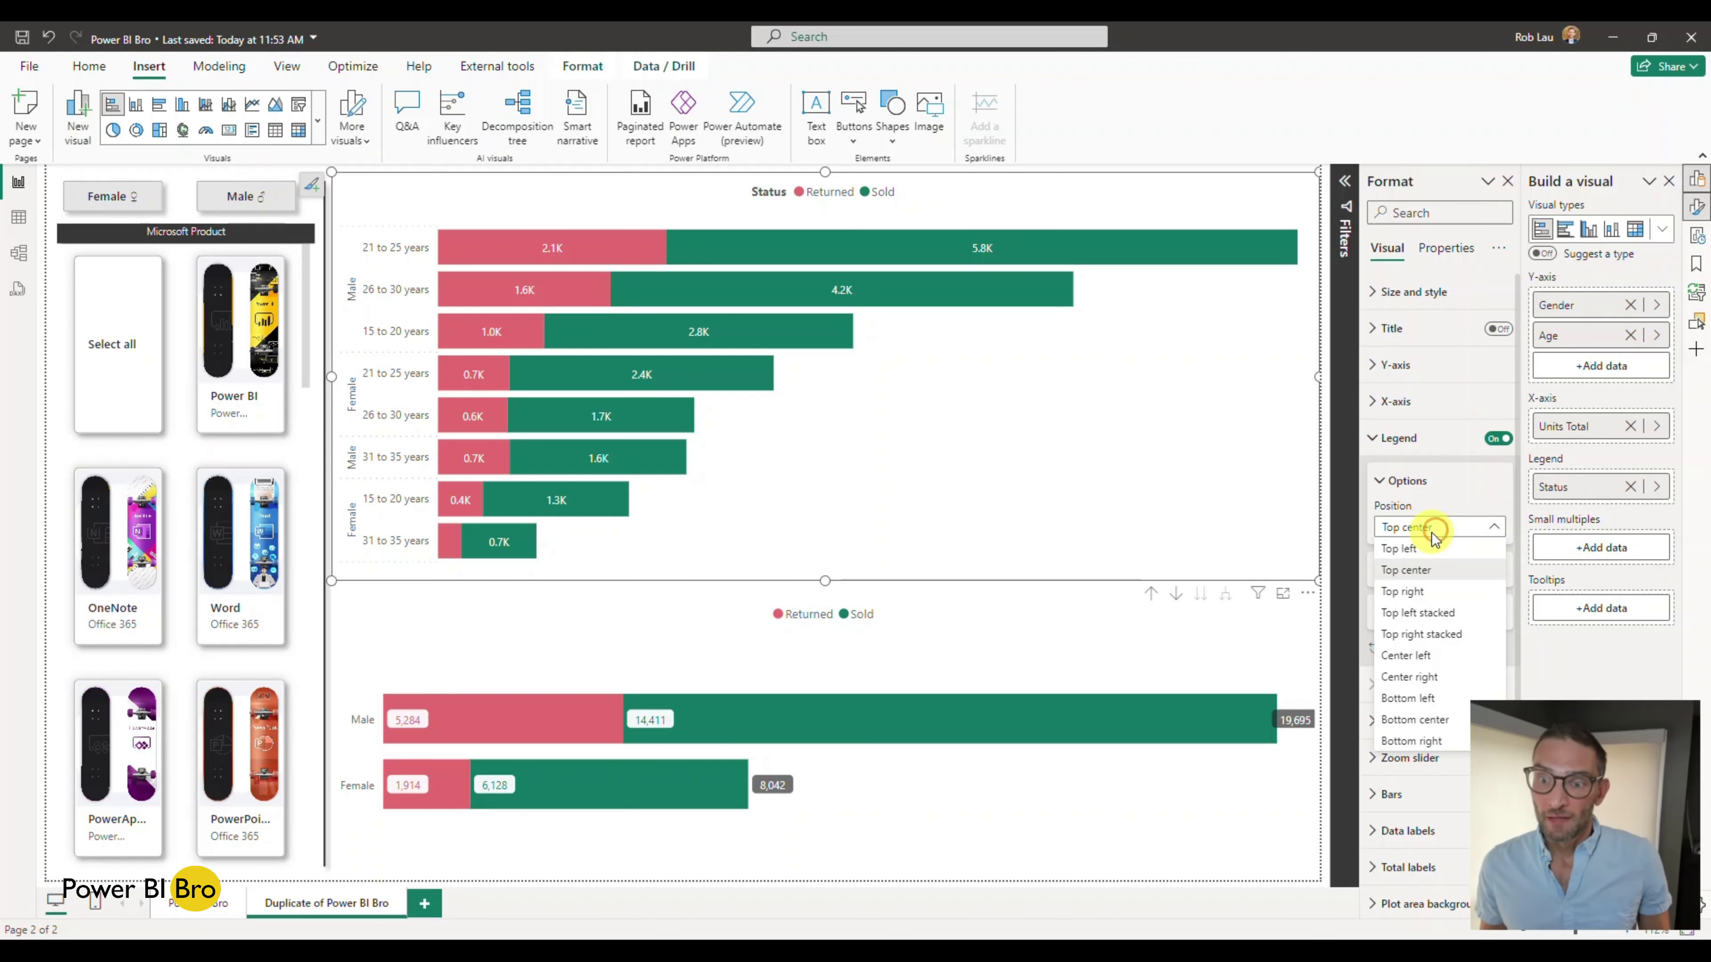
{"action": "left_click", "coordinate": [1413, 721]}
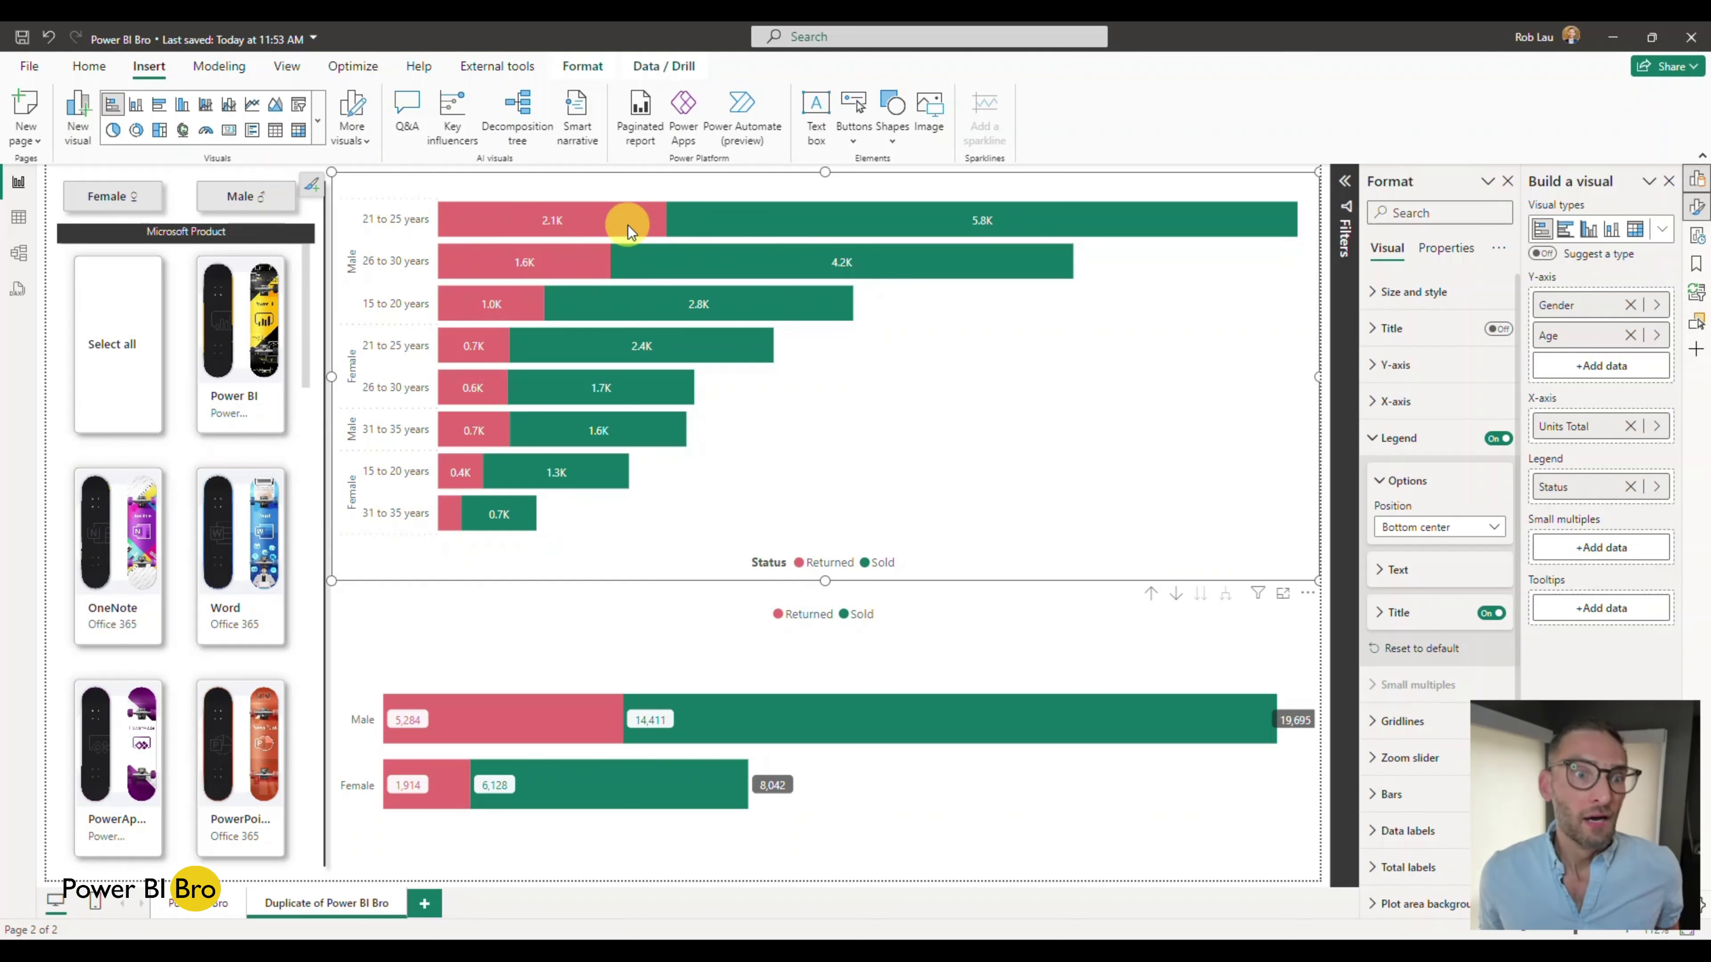
{"action": "mouse_move", "coordinate": [629, 225]}
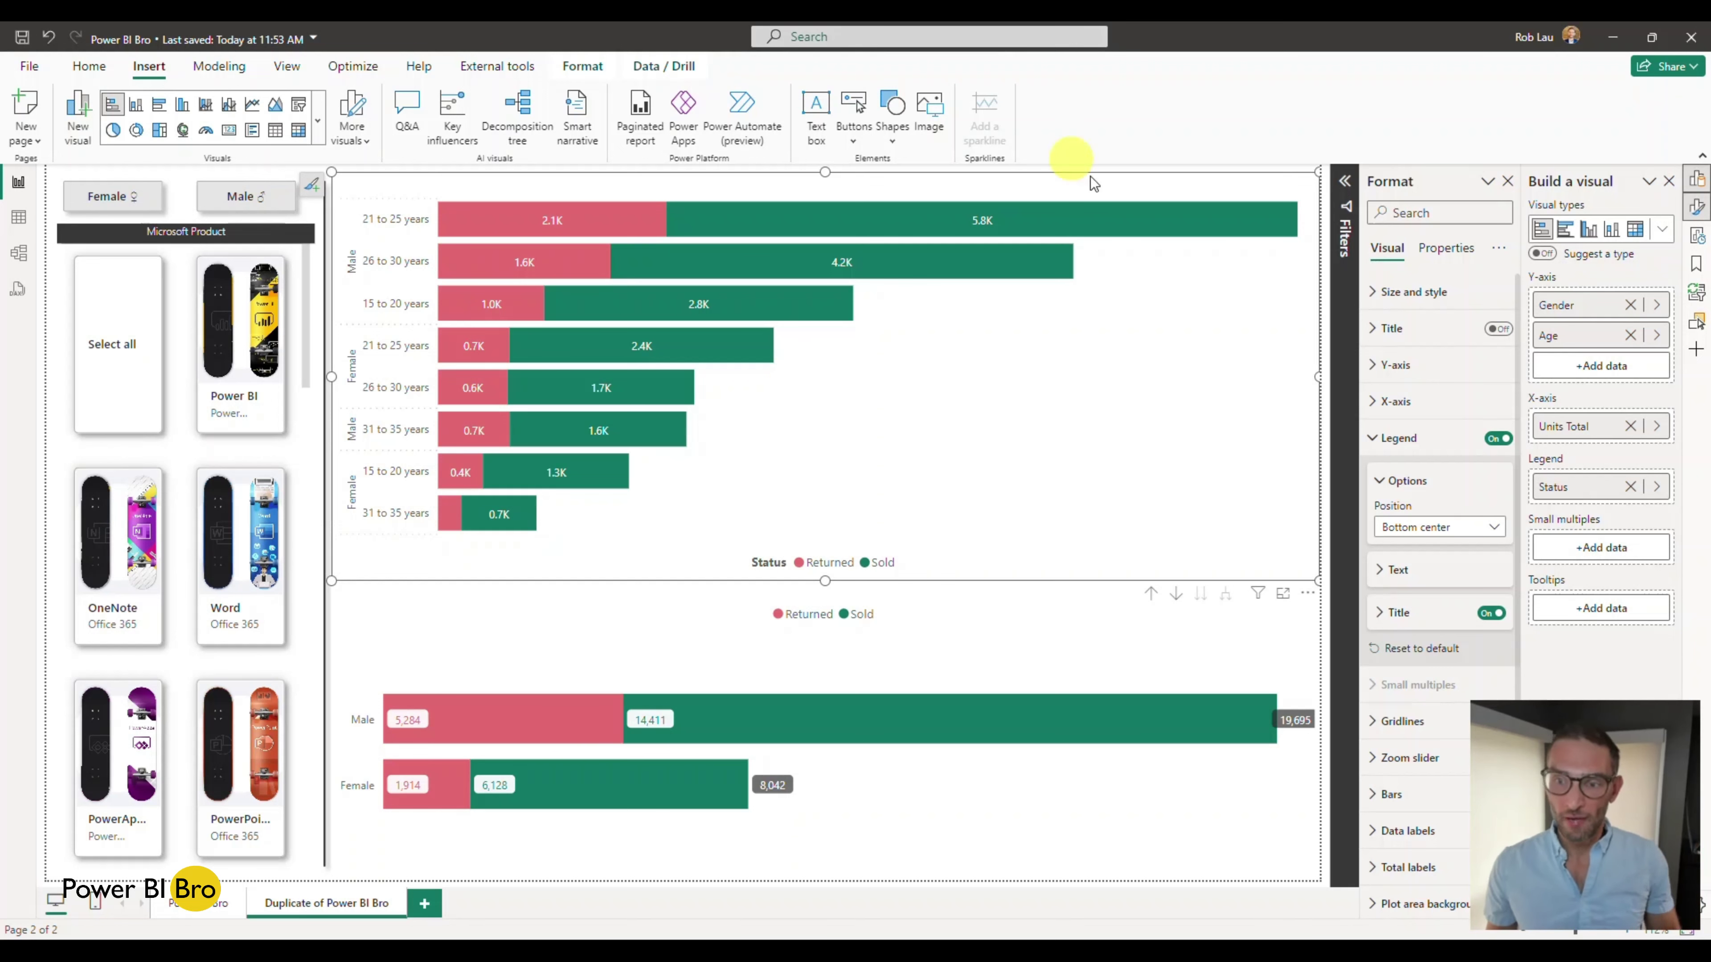
{"action": "left_click", "coordinate": [1482, 527]}
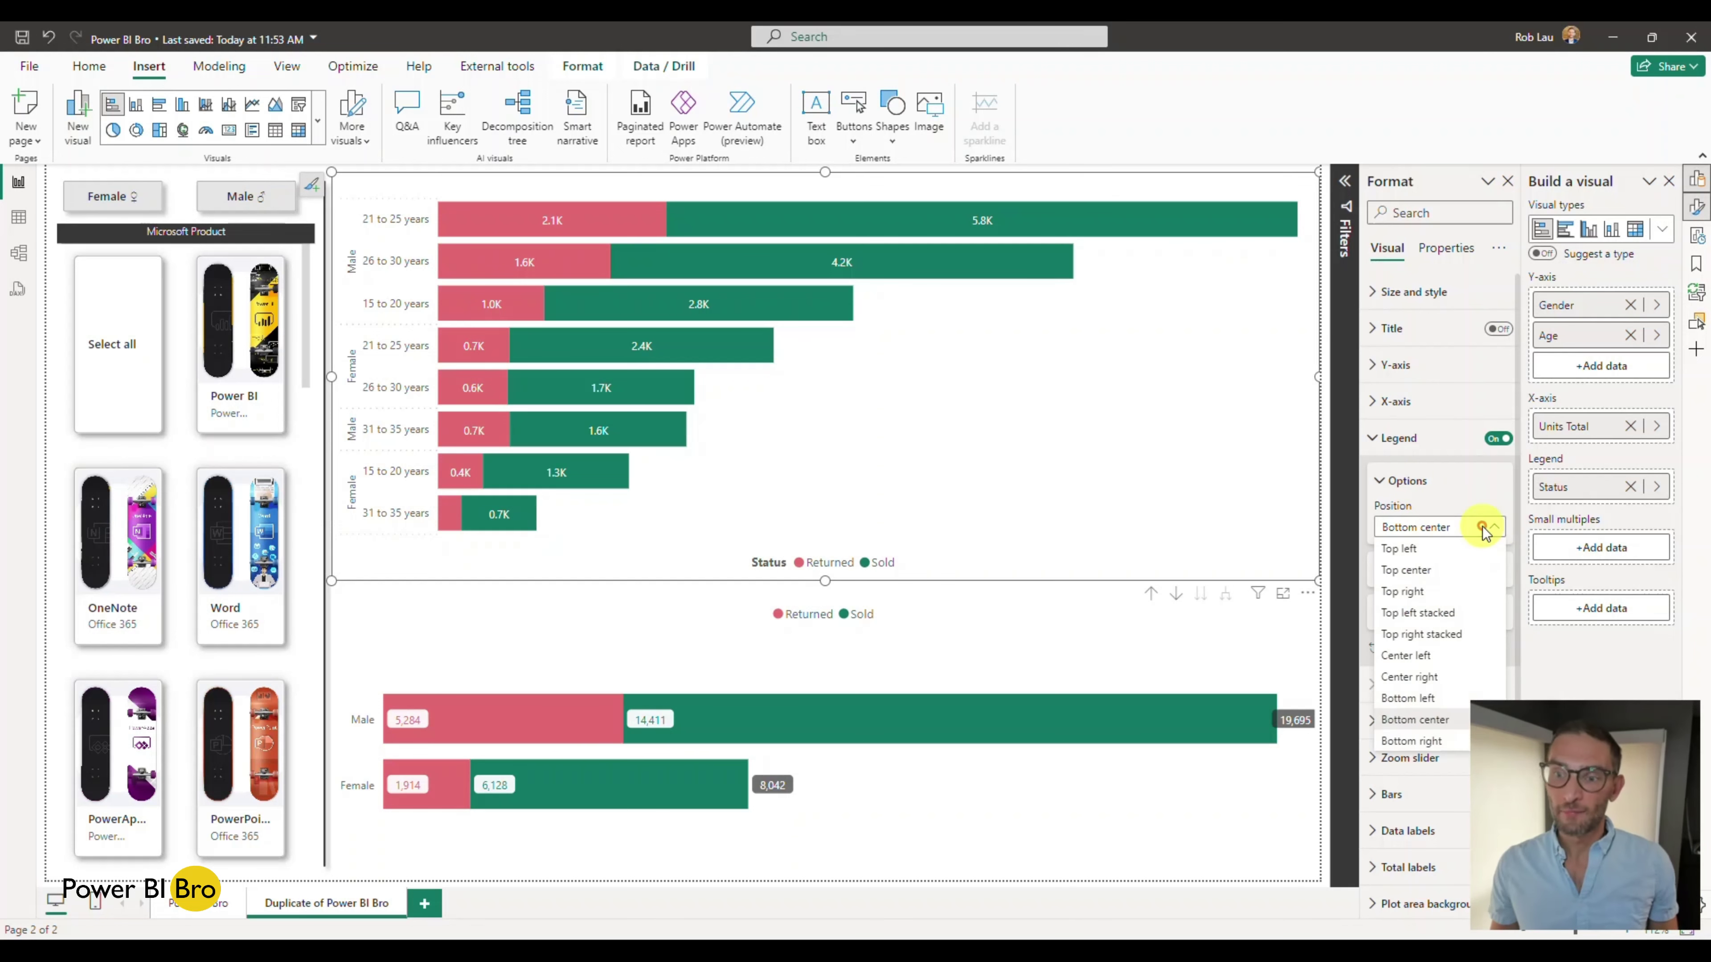
{"action": "left_click", "coordinate": [1422, 571]}
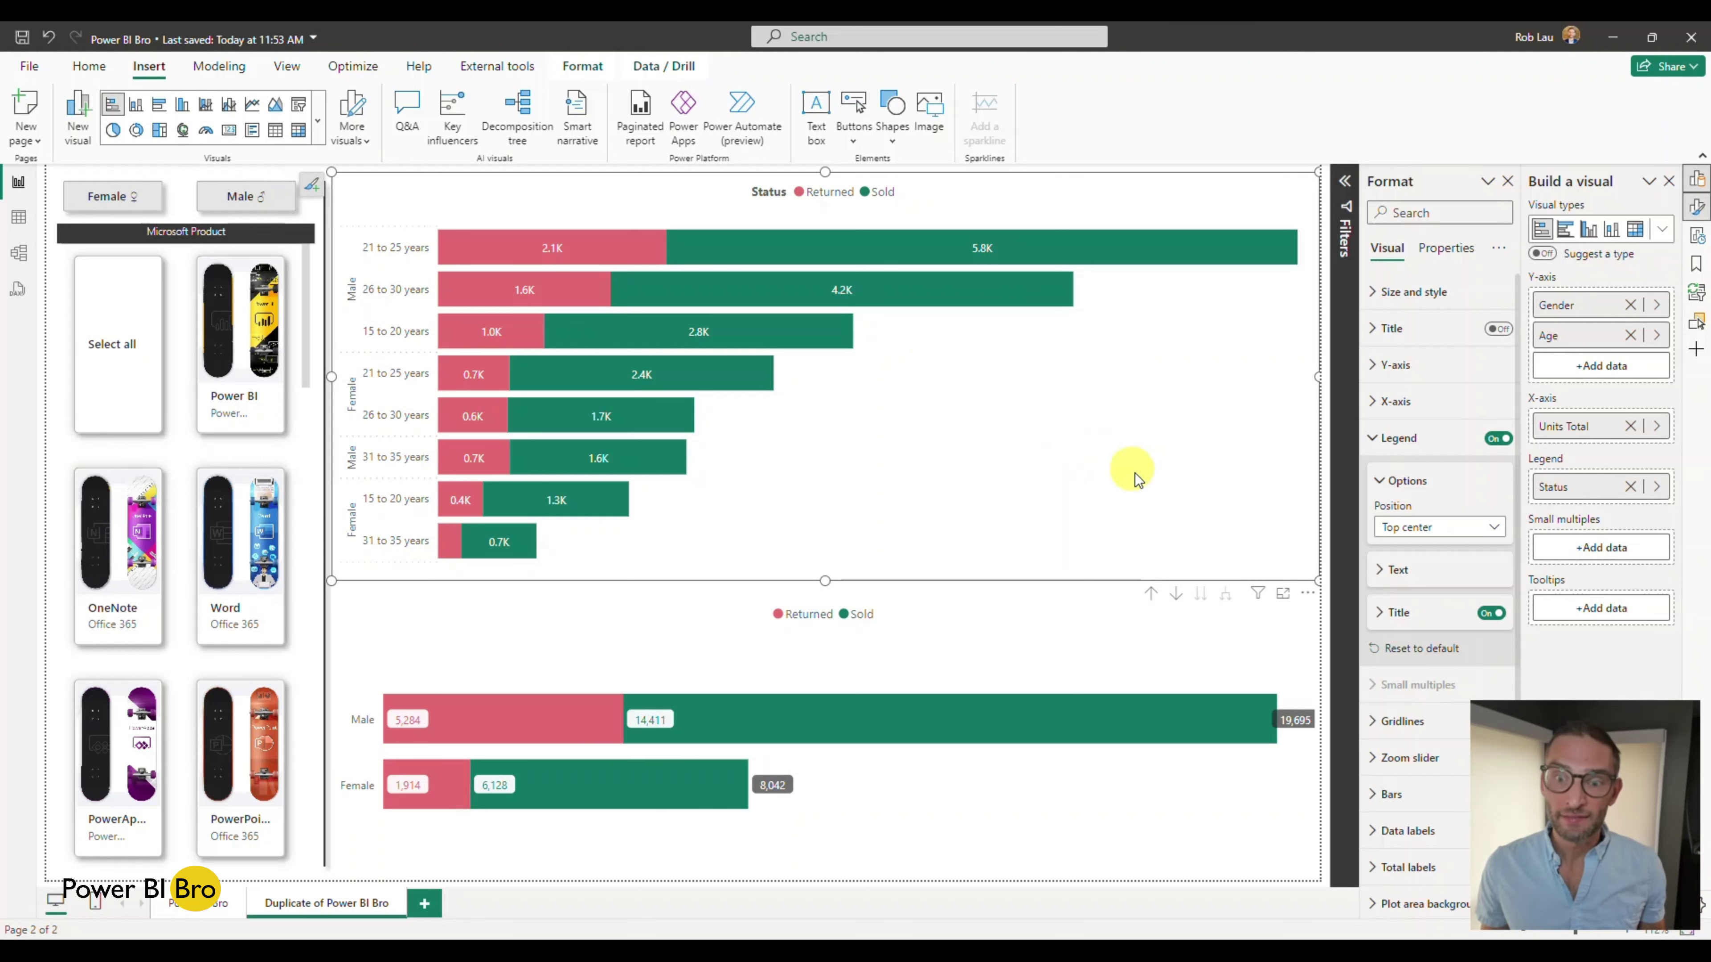
Drill the new chart up to the gender level and on to the age level to compare the views
{"action": "left_click", "coordinate": [1151, 594]}
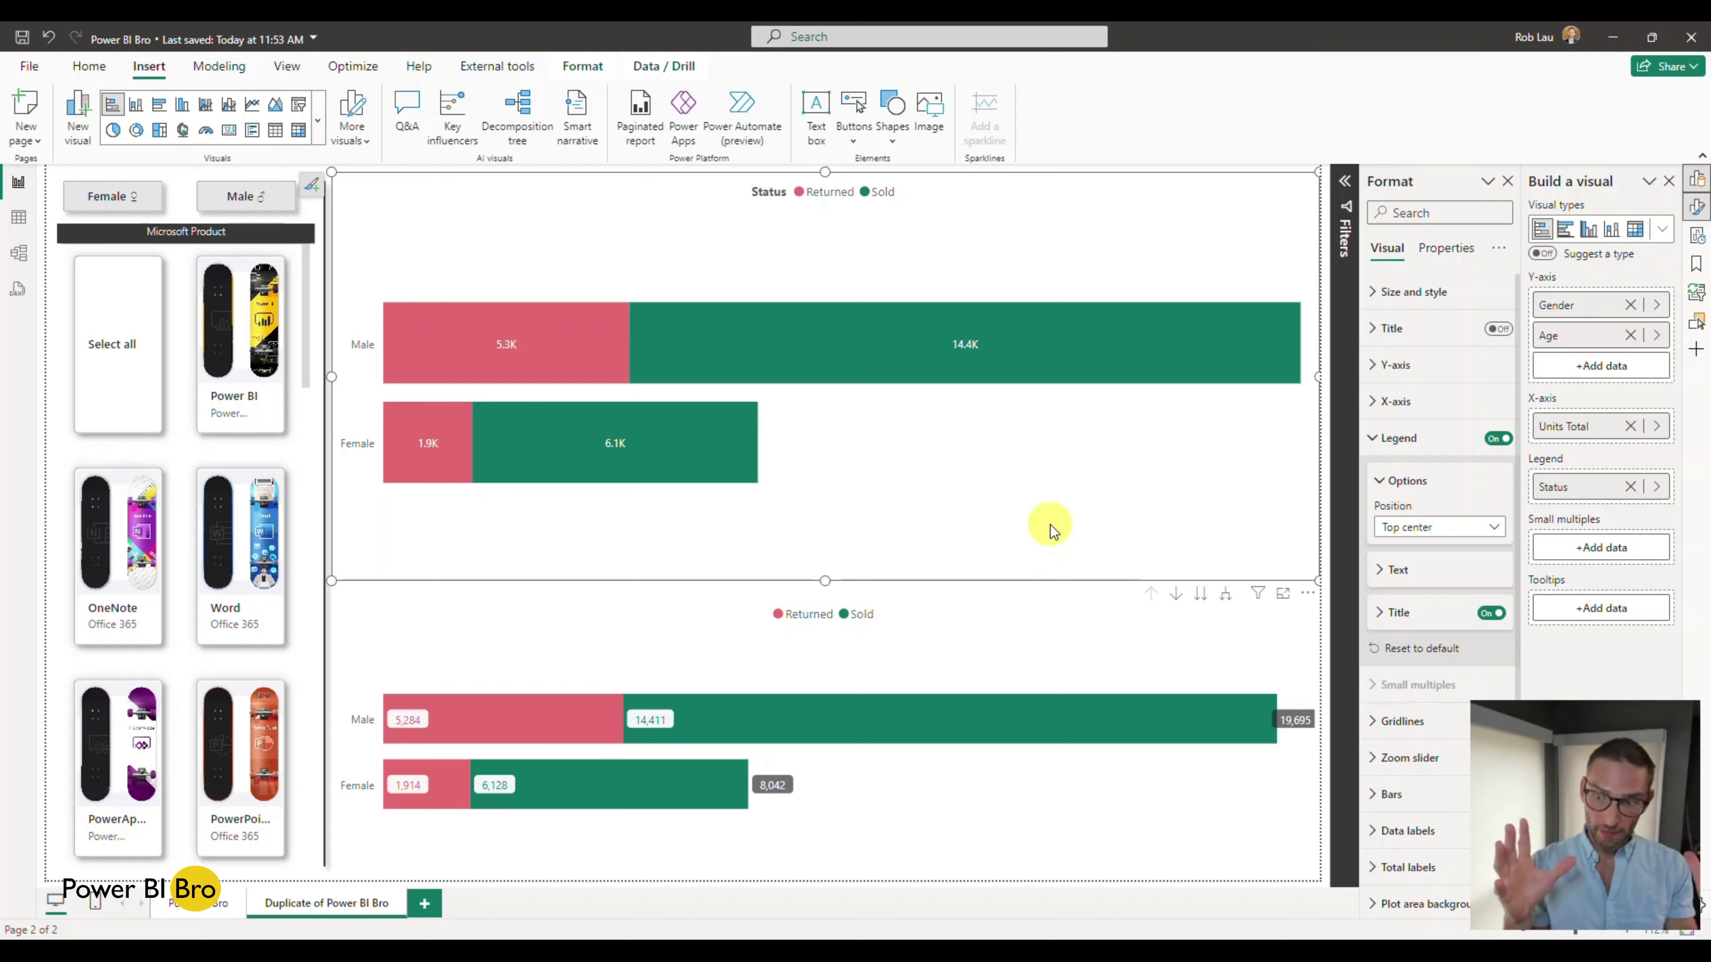
{"action": "left_click", "coordinate": [1199, 594]}
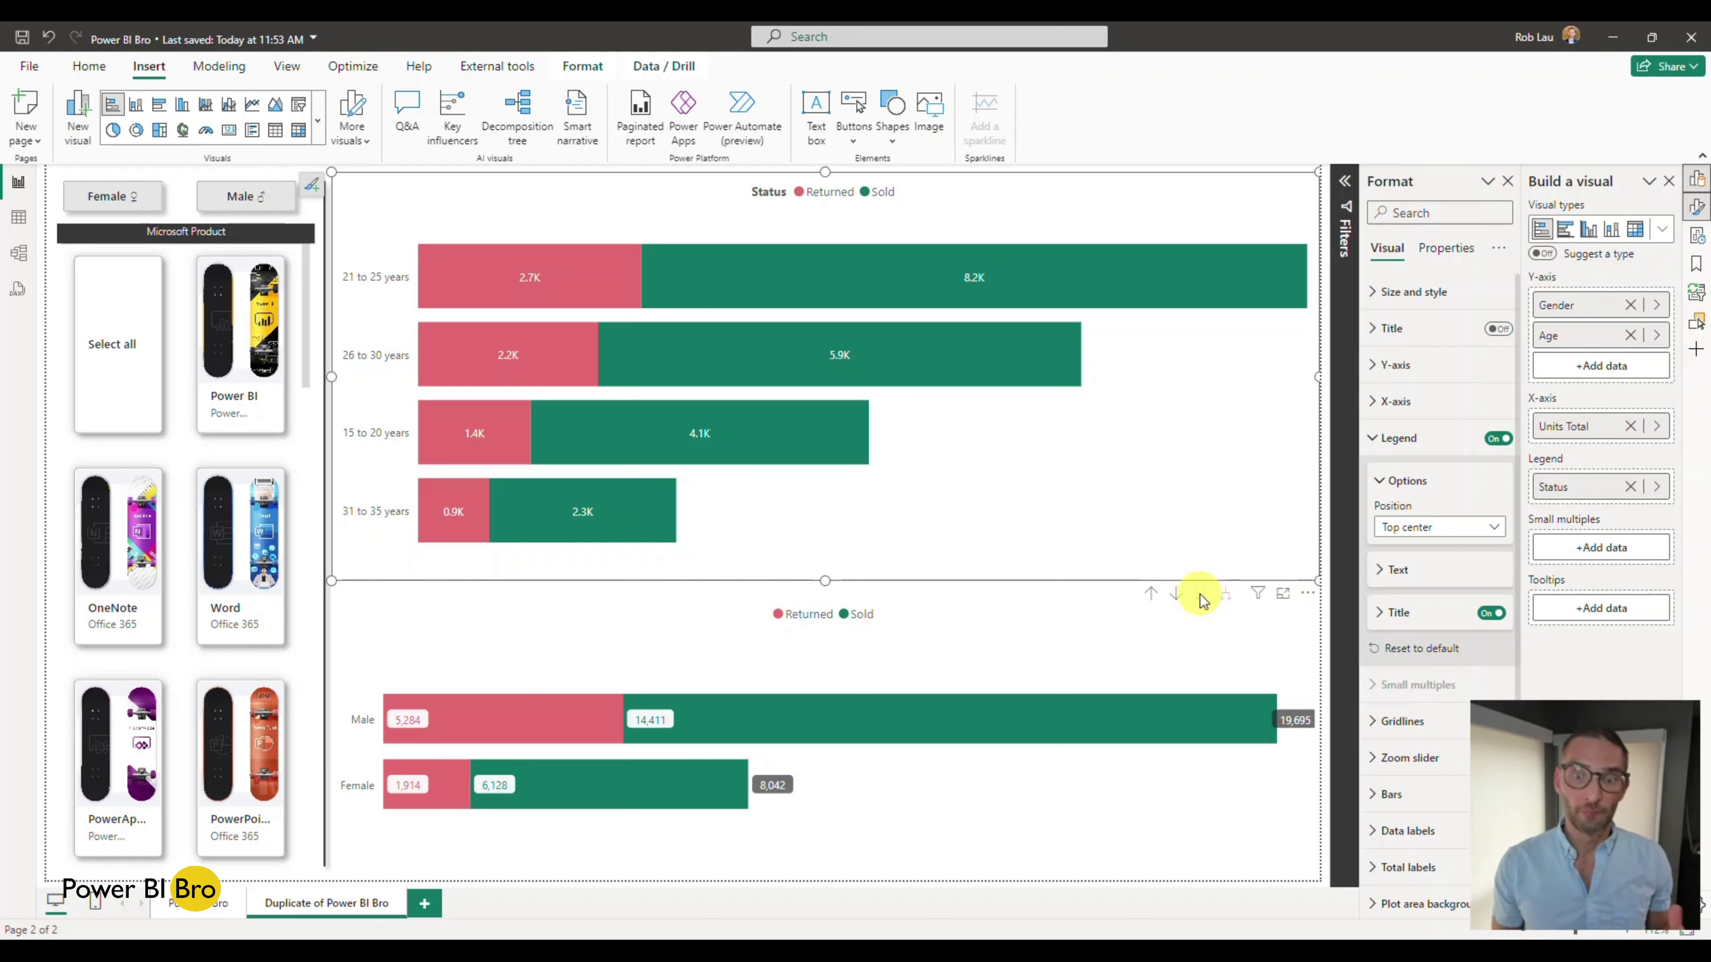
Expand the new chart to show gender and age together, and turn off its legend title
{"action": "left_click", "coordinate": [1150, 593]}
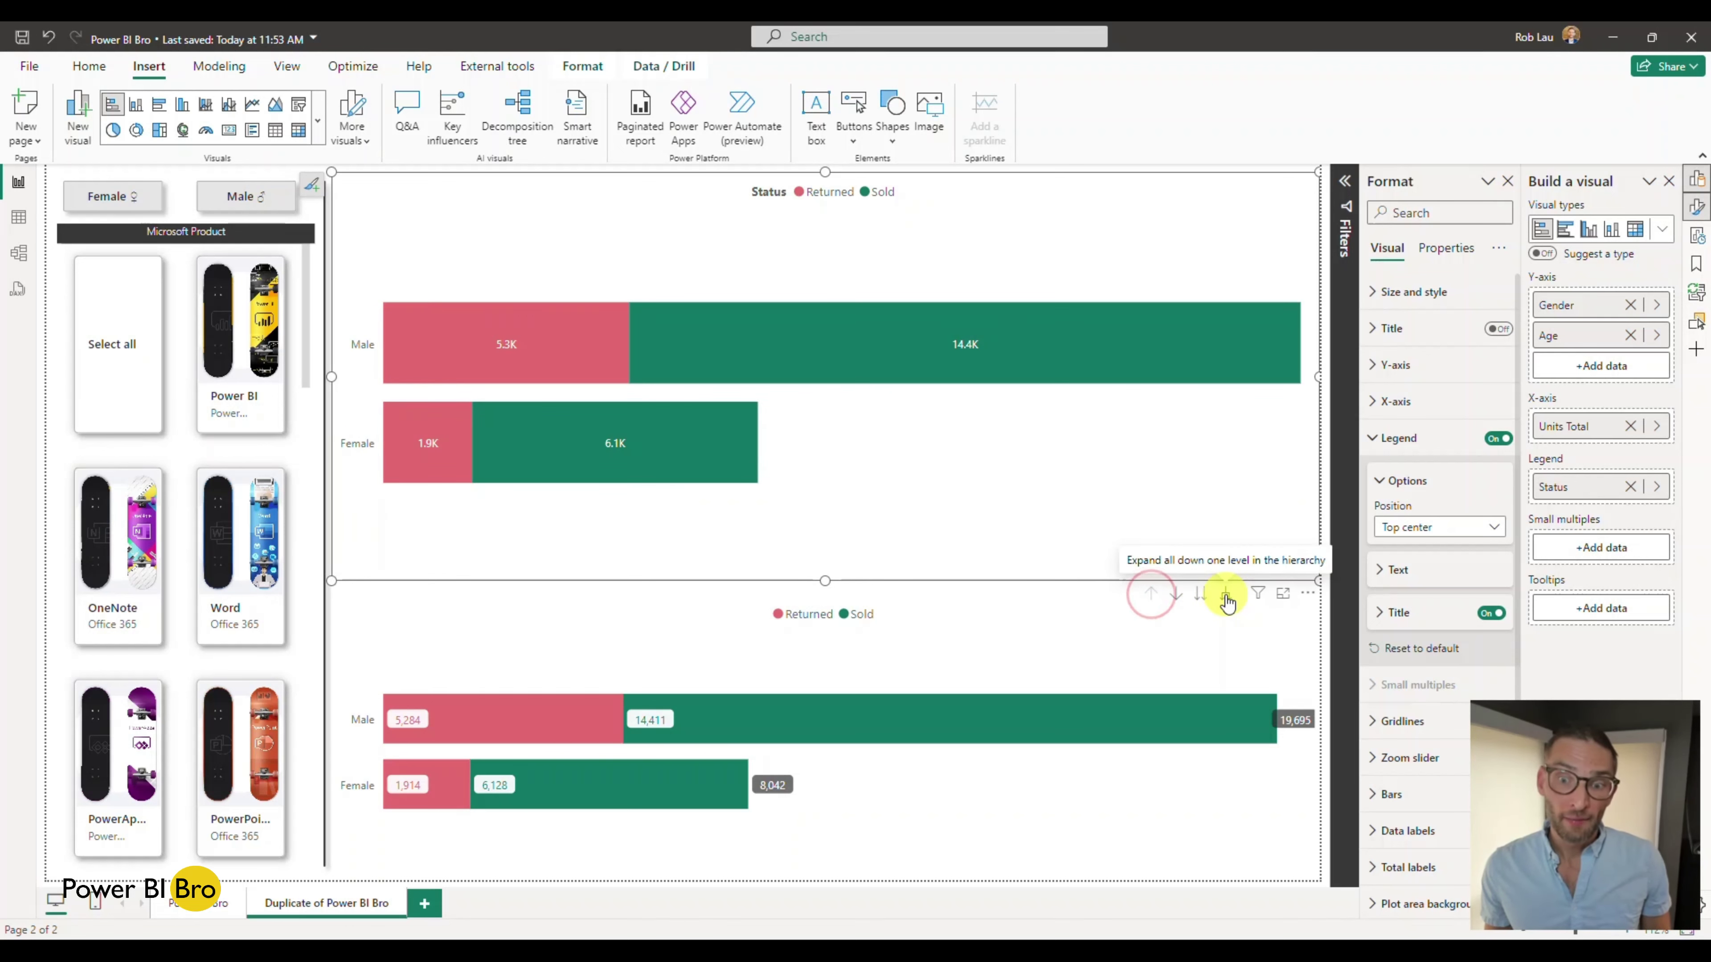
{"action": "left_click", "coordinate": [1226, 596]}
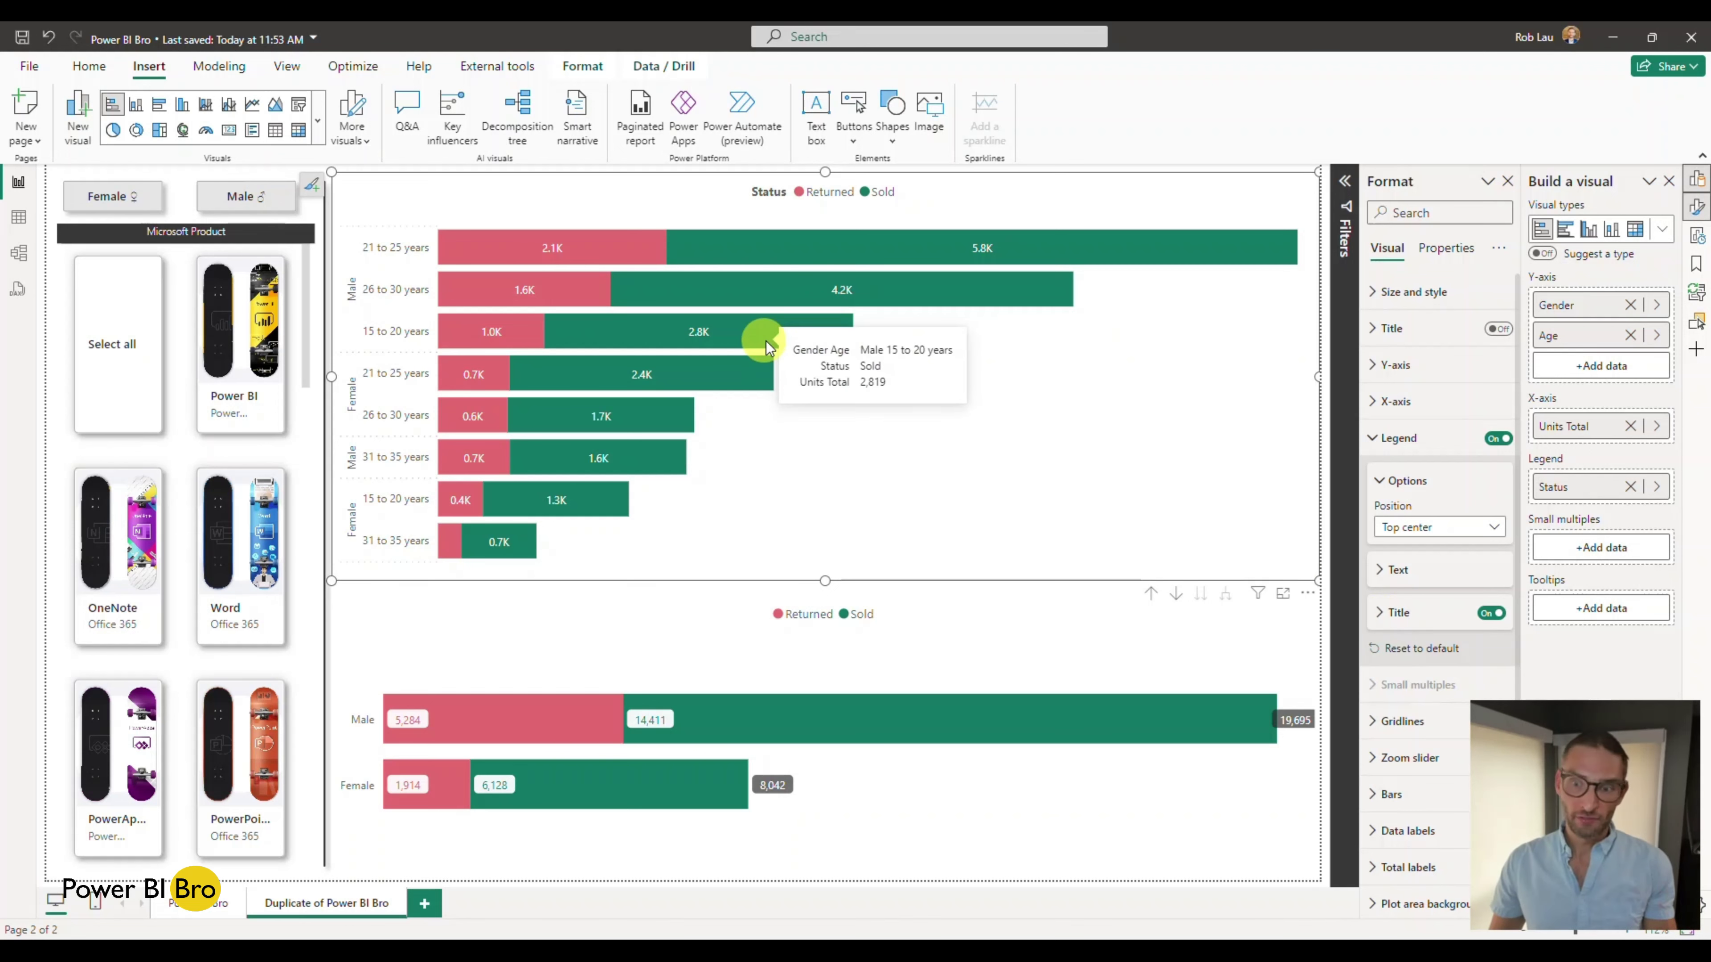
{"action": "left_click", "coordinate": [1491, 614]}
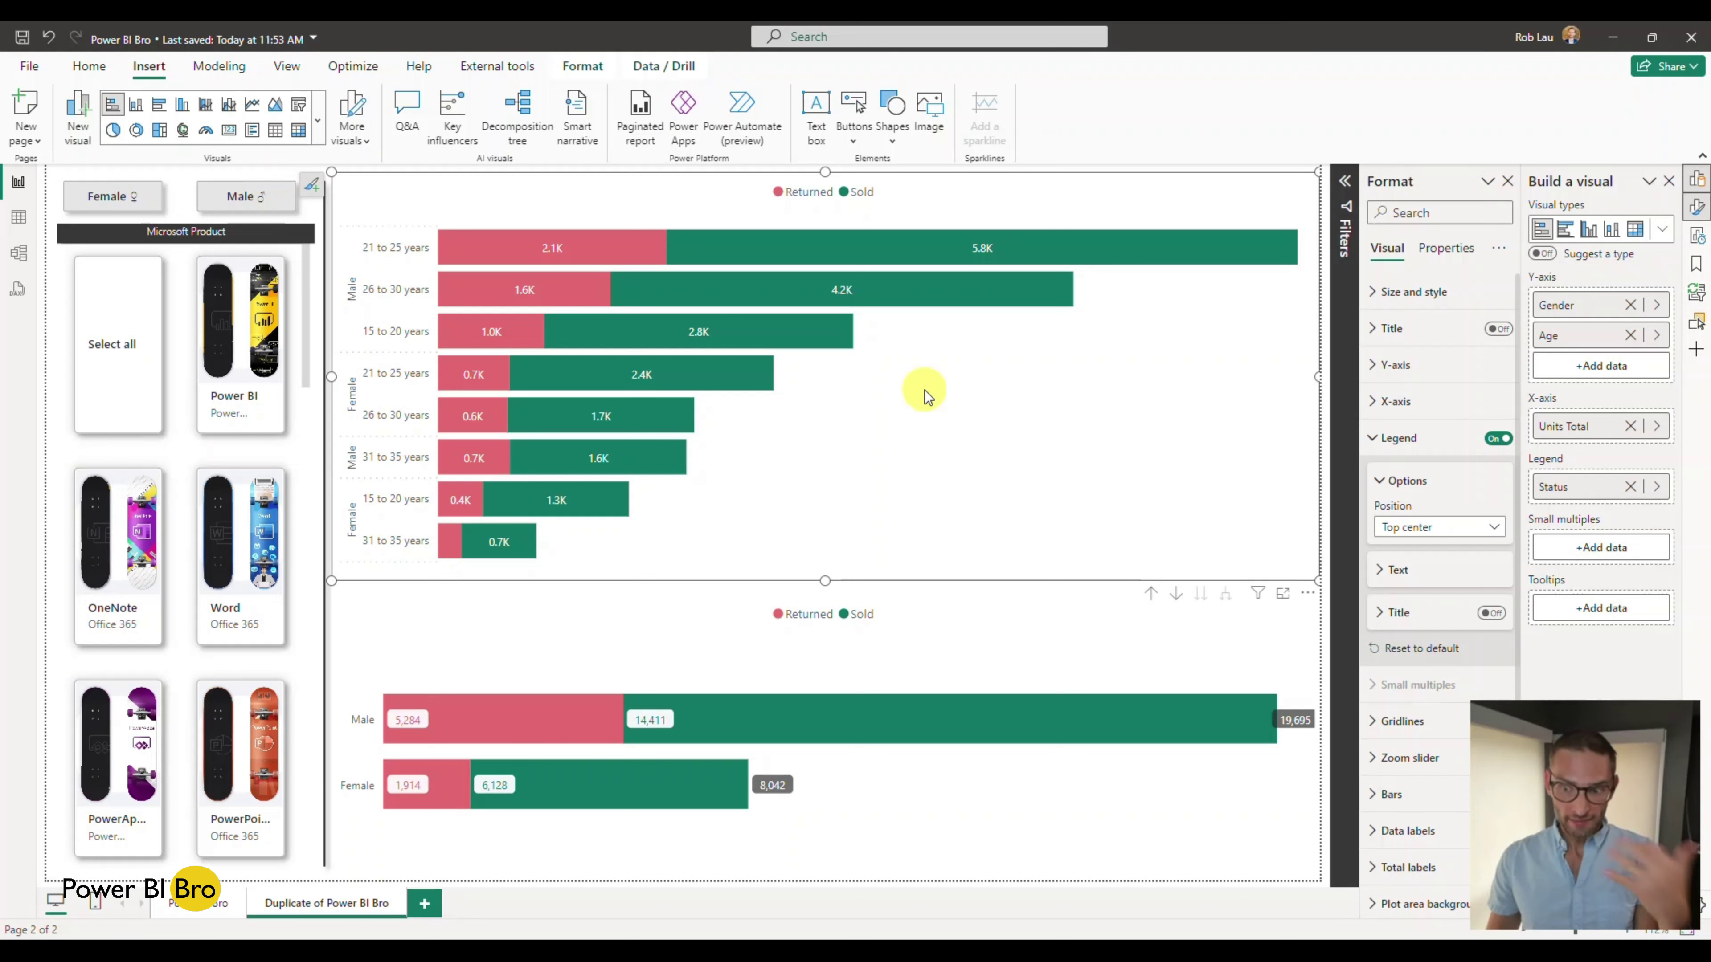
{"action": "left_click", "coordinate": [1372, 442]}
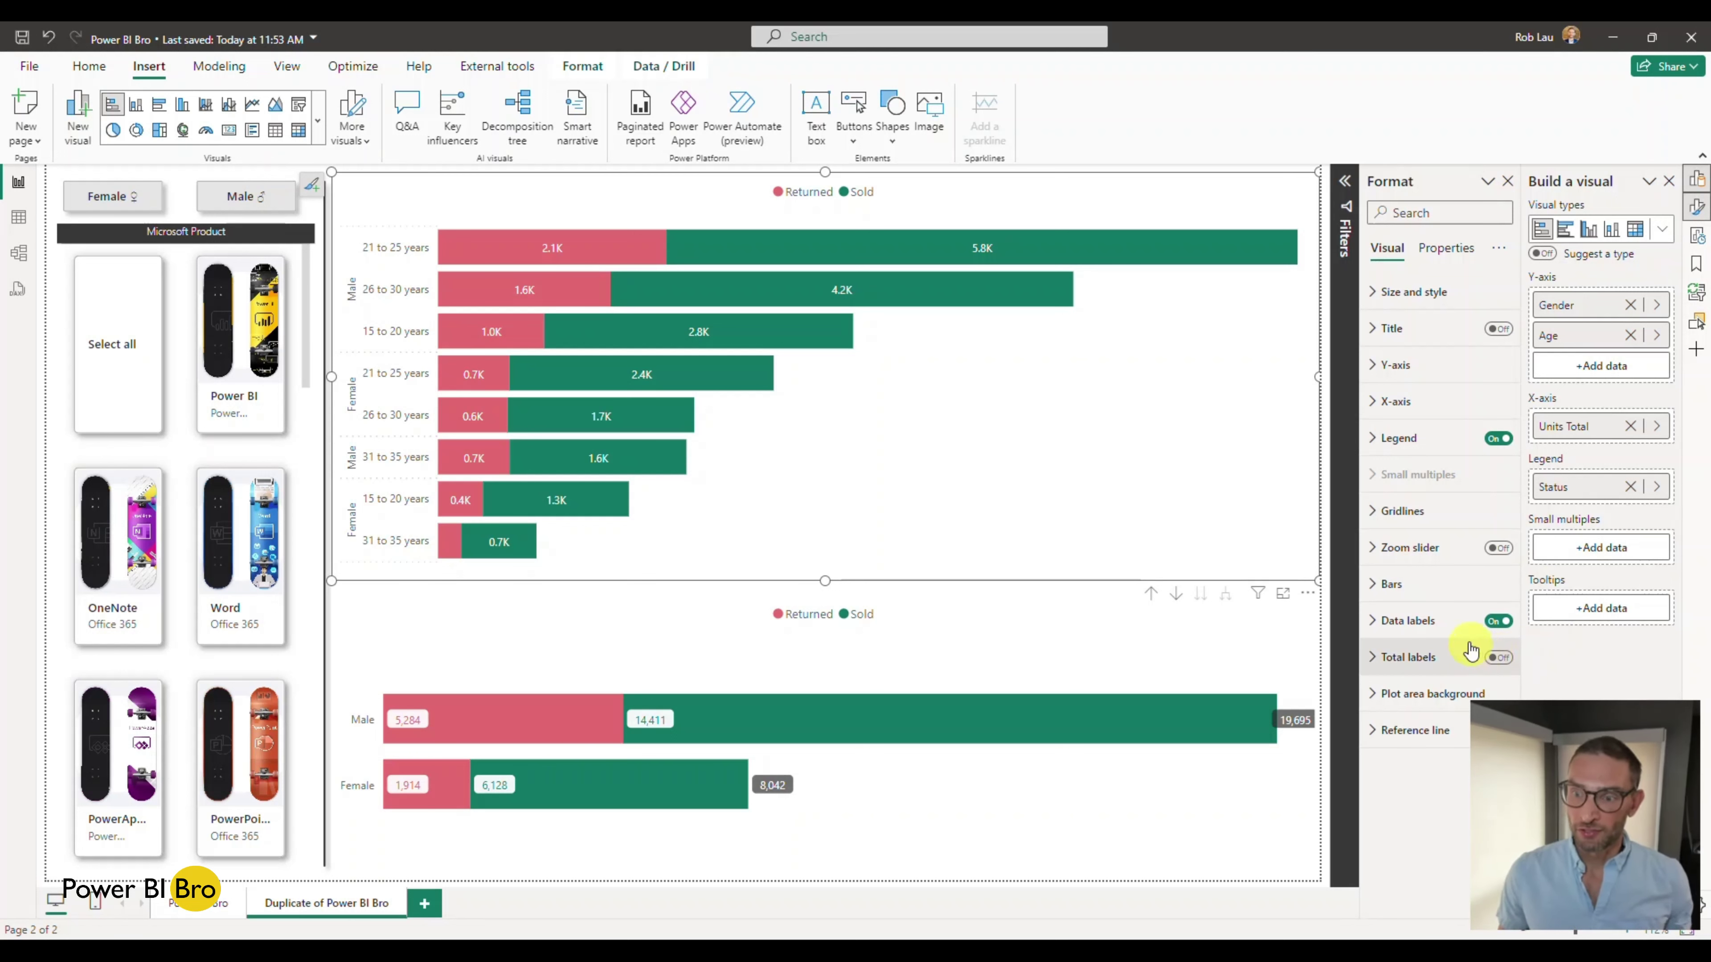
Try the new chart without data labels and switch them back on
{"action": "left_click", "coordinate": [1487, 626]}
{"action": "left_click", "coordinate": [1494, 622]}
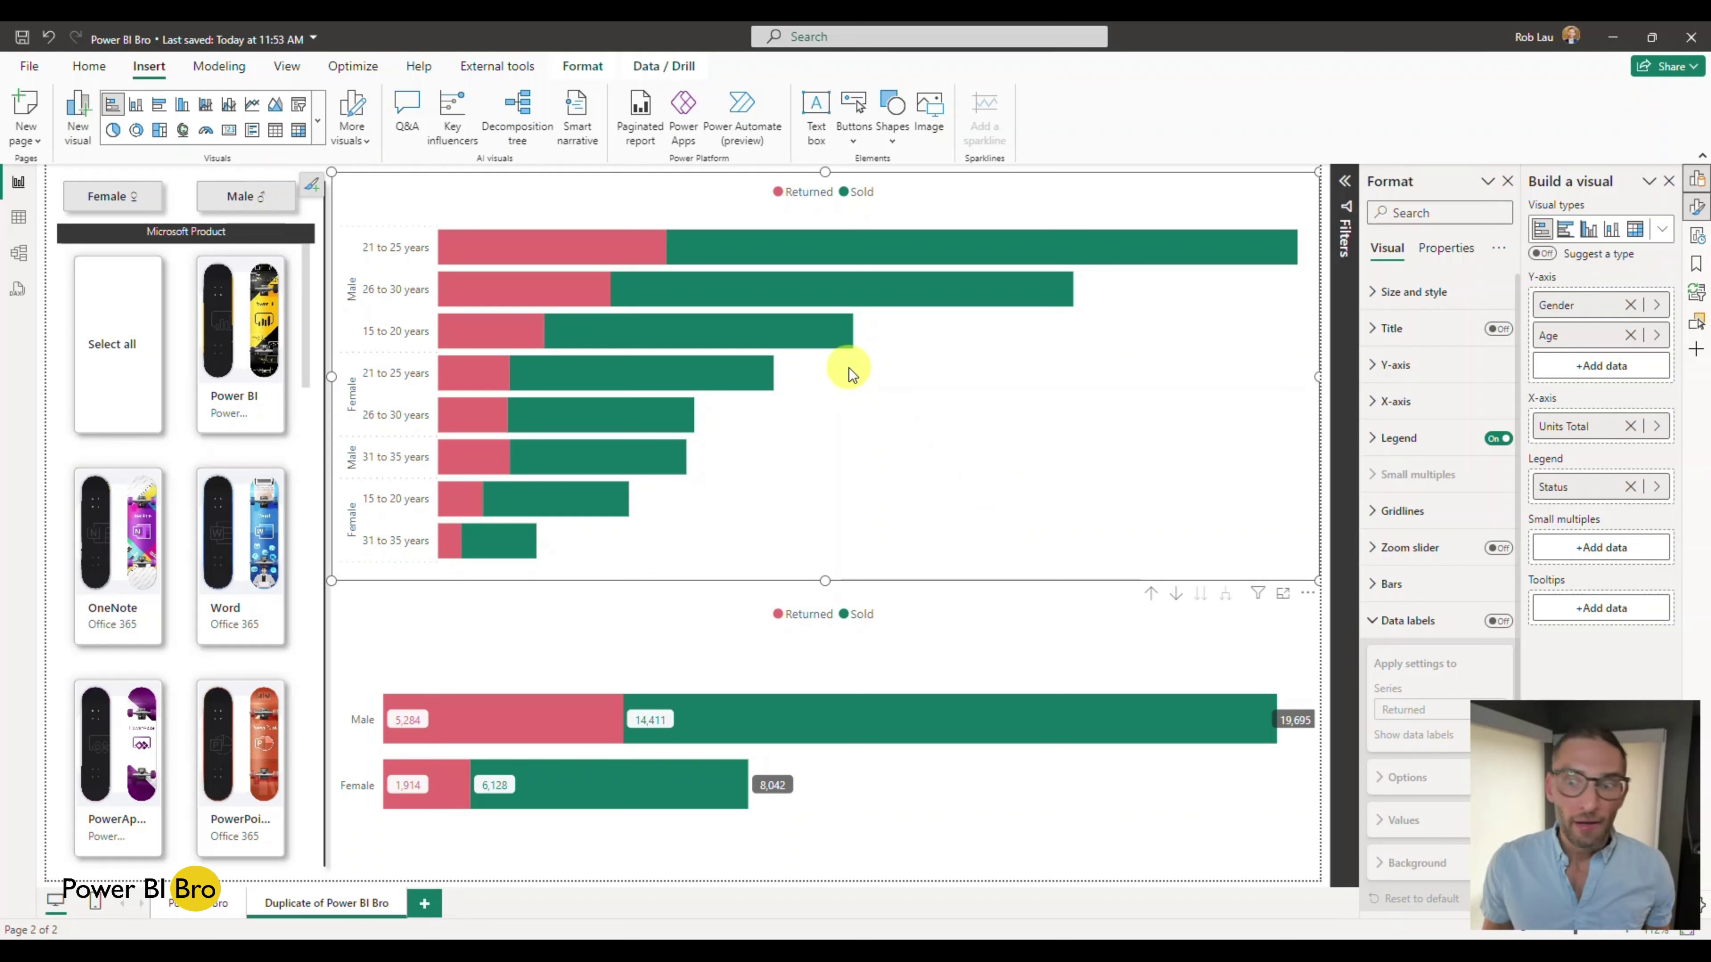
{"action": "left_click", "coordinate": [1498, 621]}
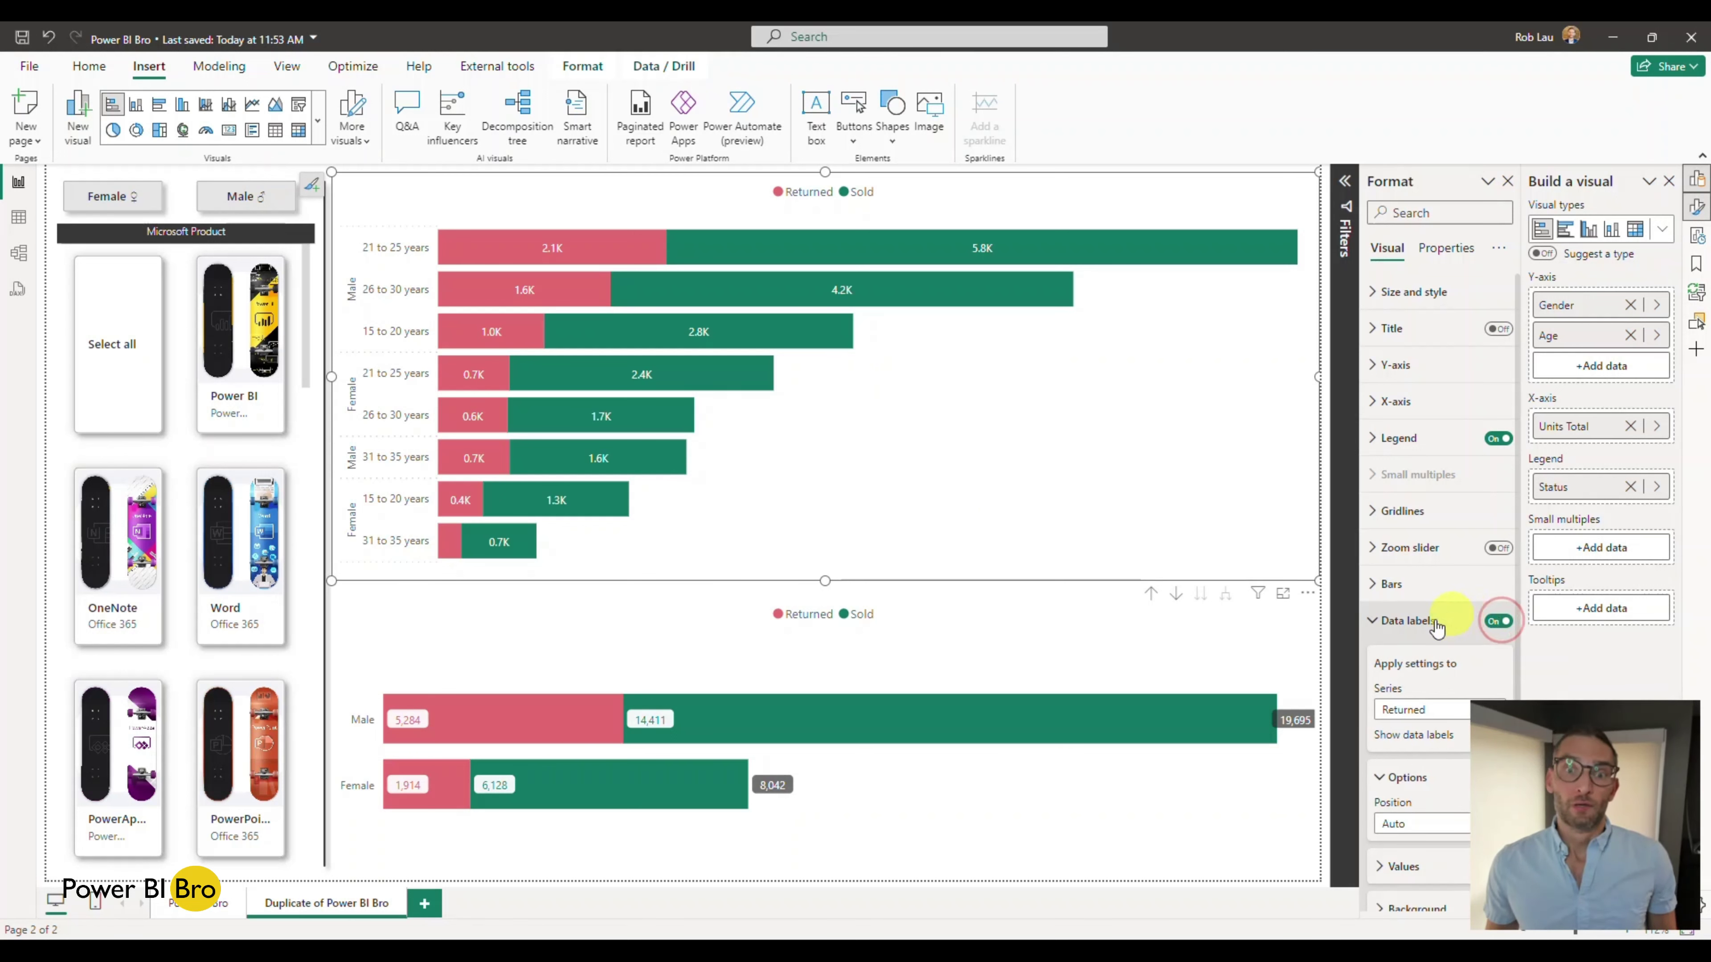
{"action": "left_click", "coordinate": [1381, 623]}
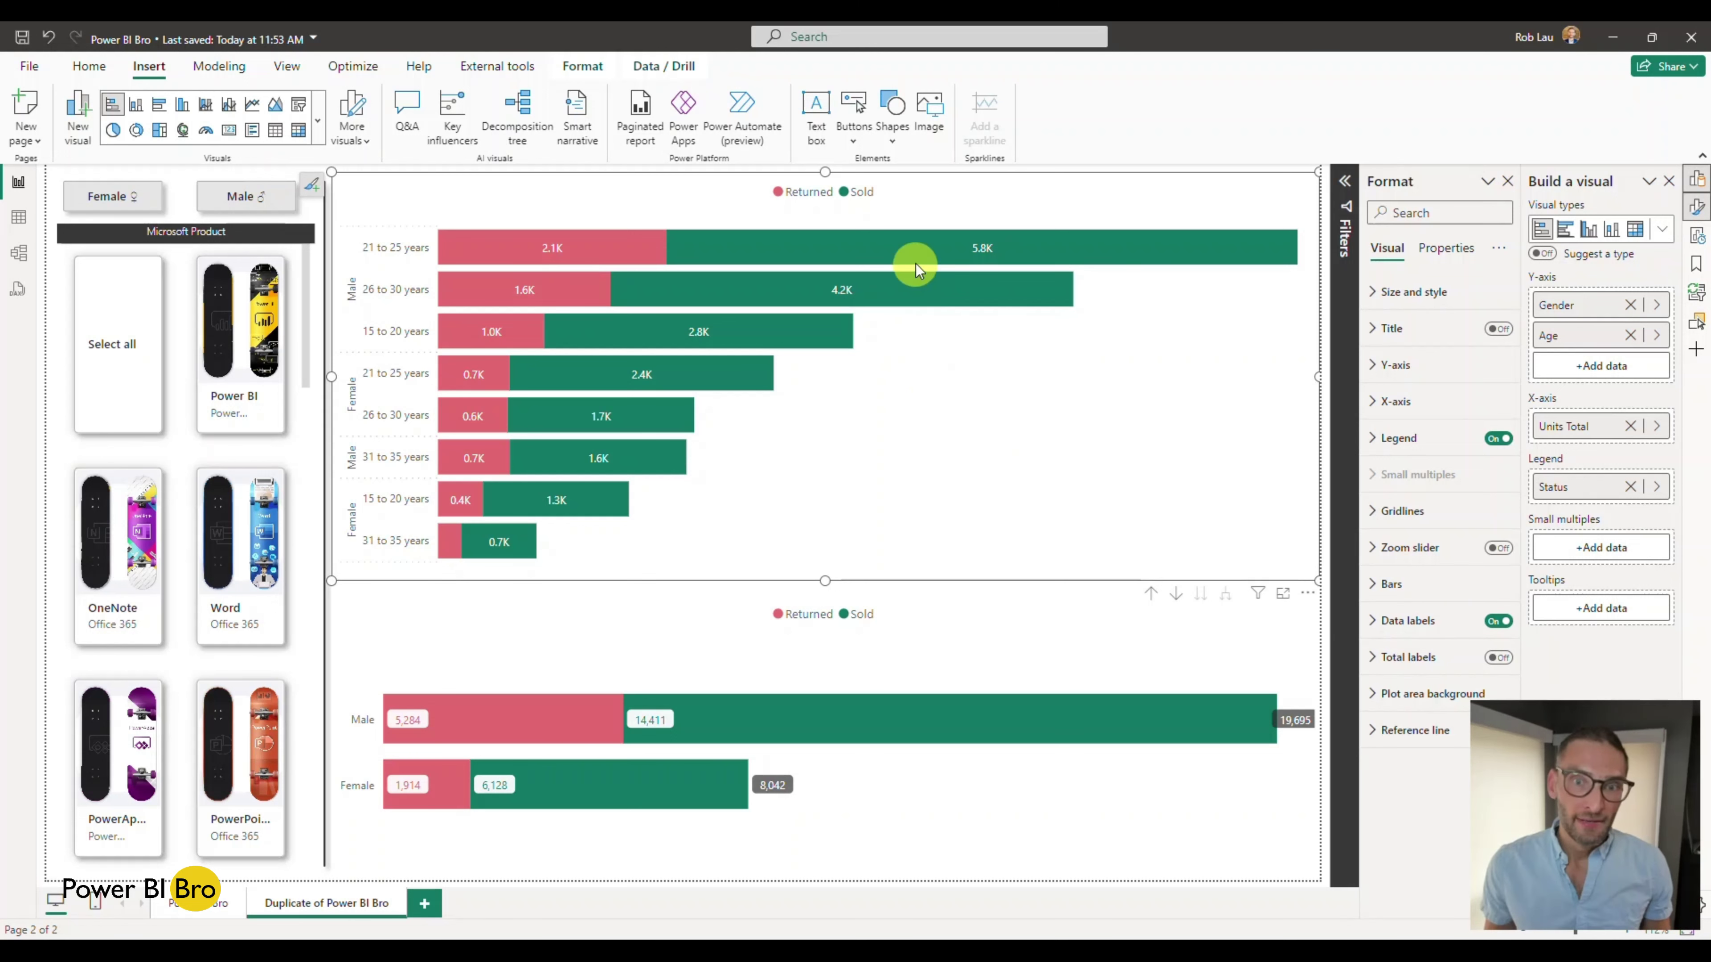
Turn on total labels for the new chart
{"action": "mouse_move", "coordinate": [920, 259]}
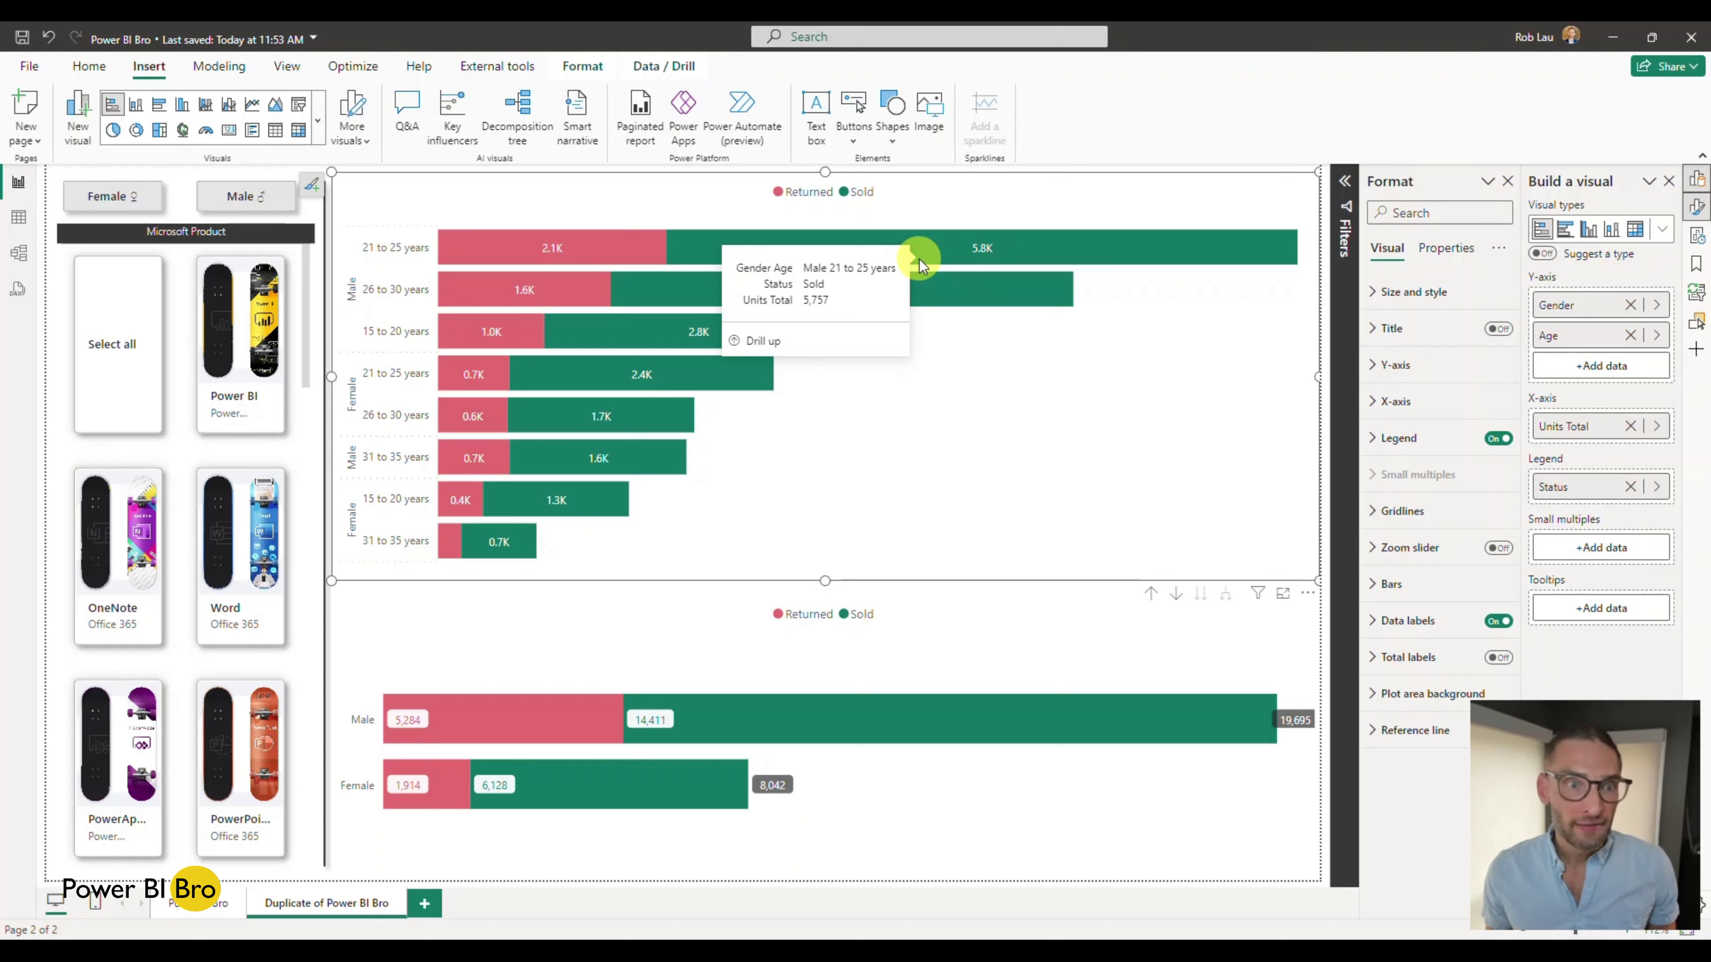
{"action": "mouse_move", "coordinate": [639, 265]}
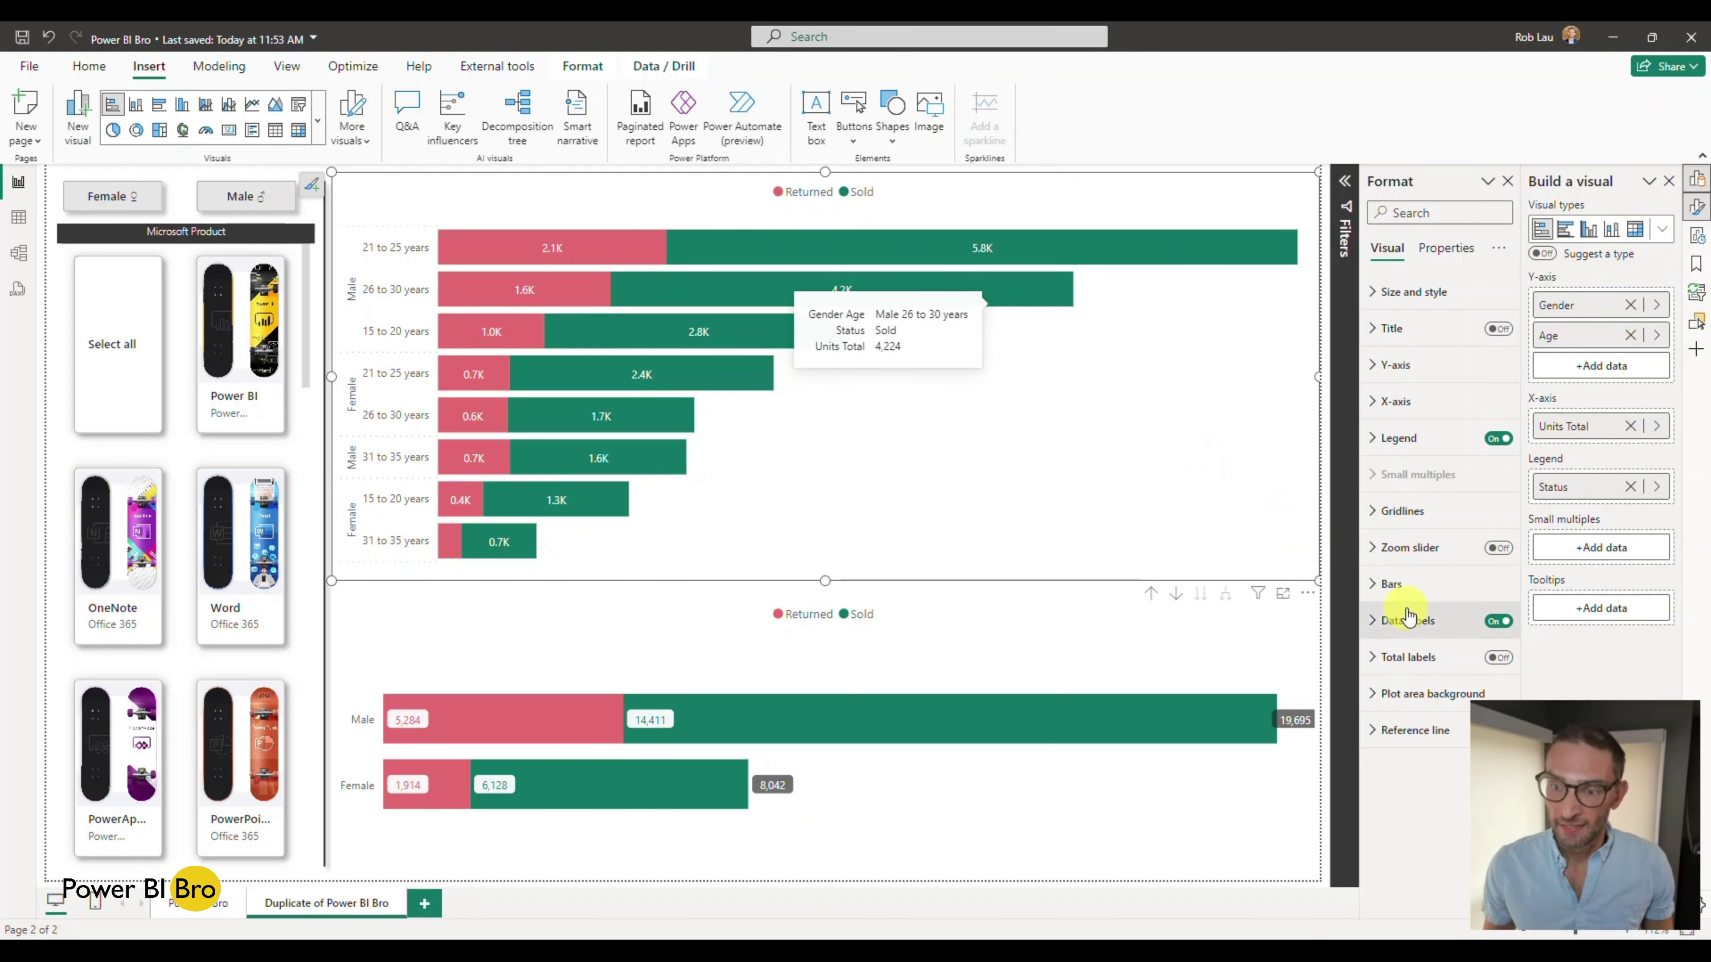
{"action": "left_click", "coordinate": [1498, 658]}
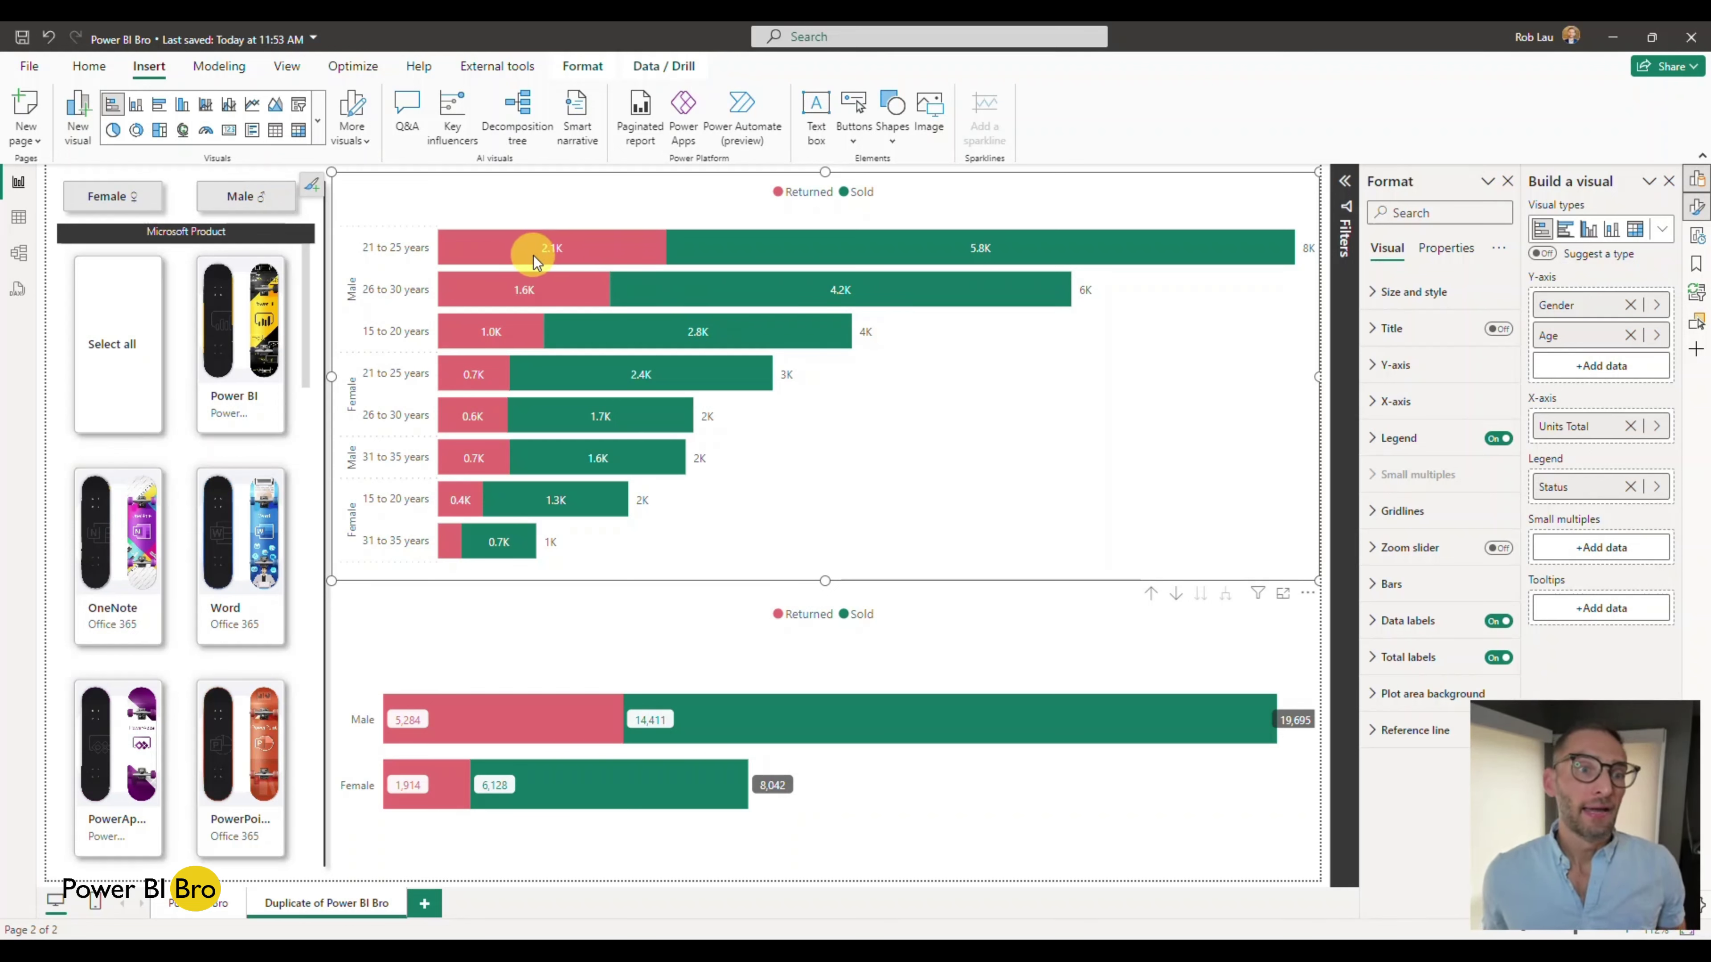
{"action": "mouse_move", "coordinate": [563, 257]}
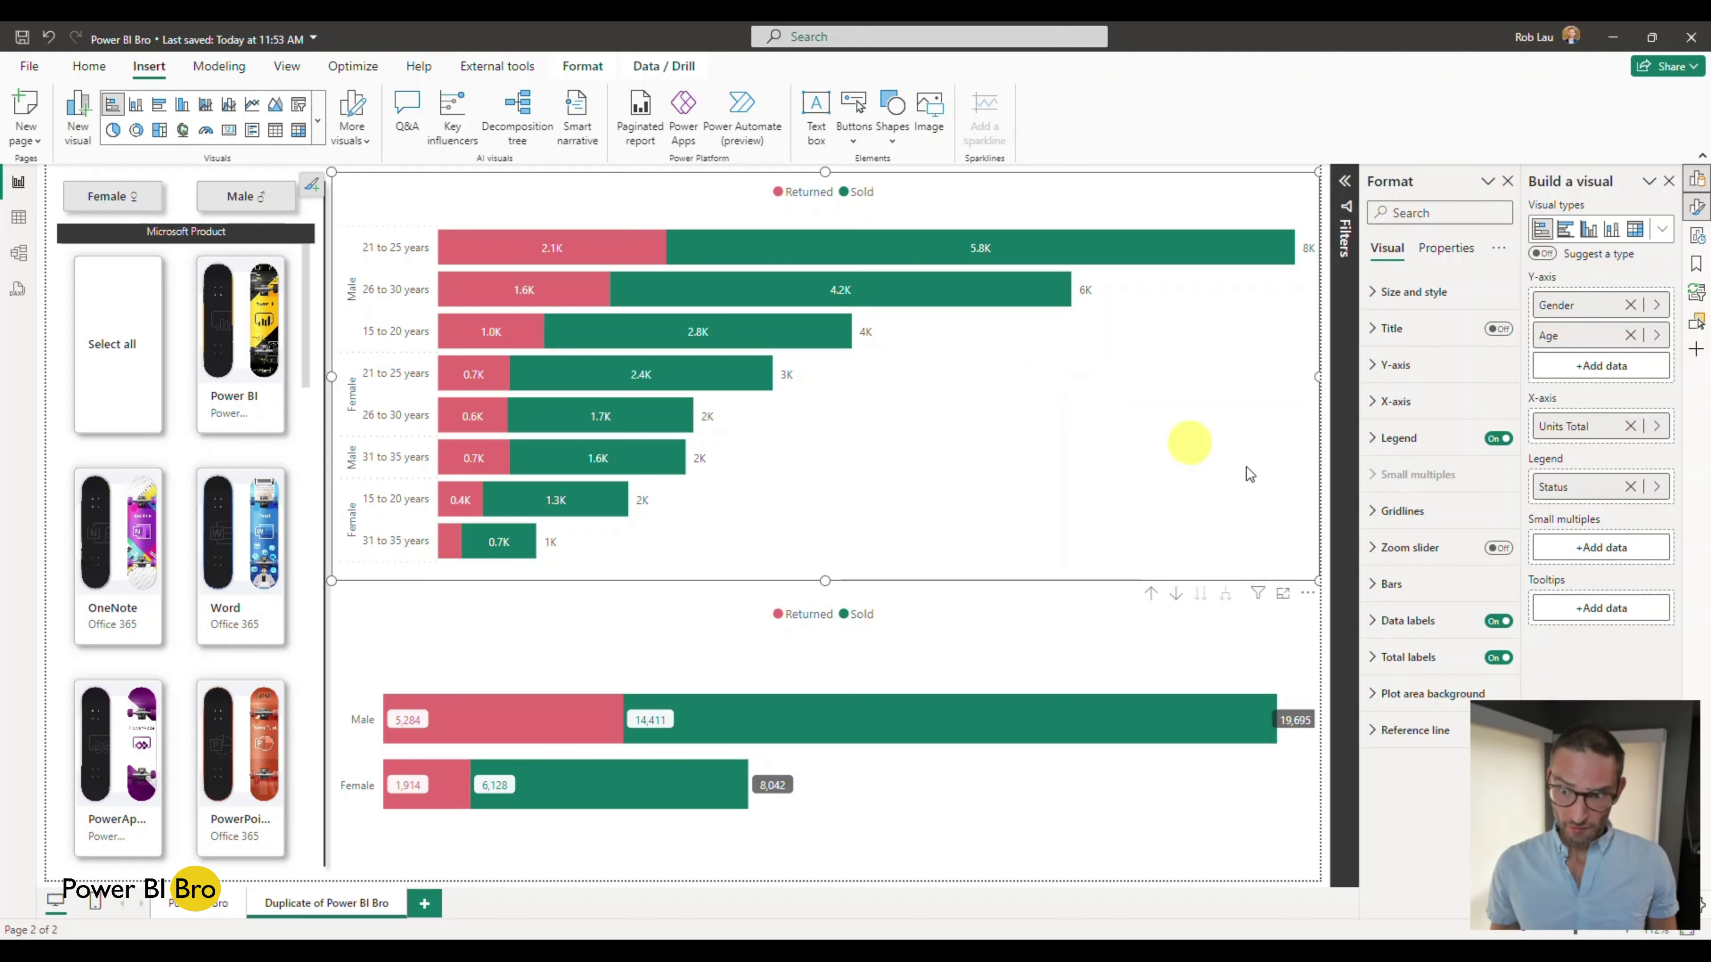
Set the new chart's total labels to font size 8 with display units of None
{"action": "left_click", "coordinate": [1378, 657]}
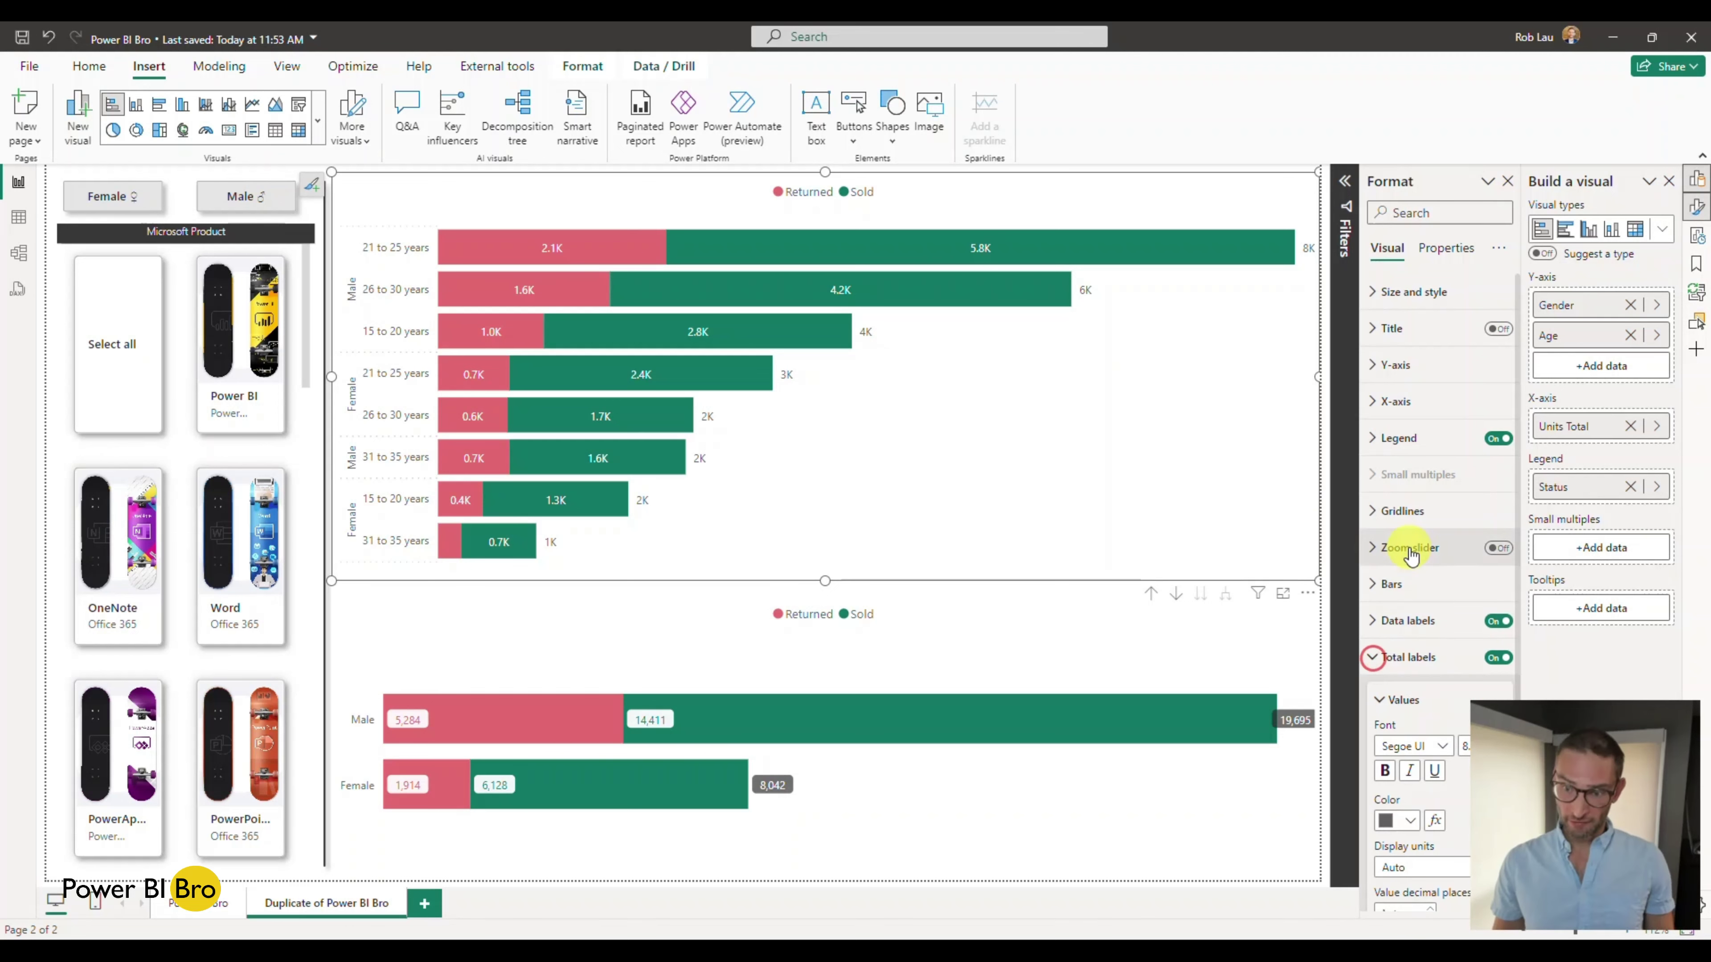
{"action": "scroll", "coordinate": [1388, 559], "scroll_direction": "down", "scroll_amount": 3}
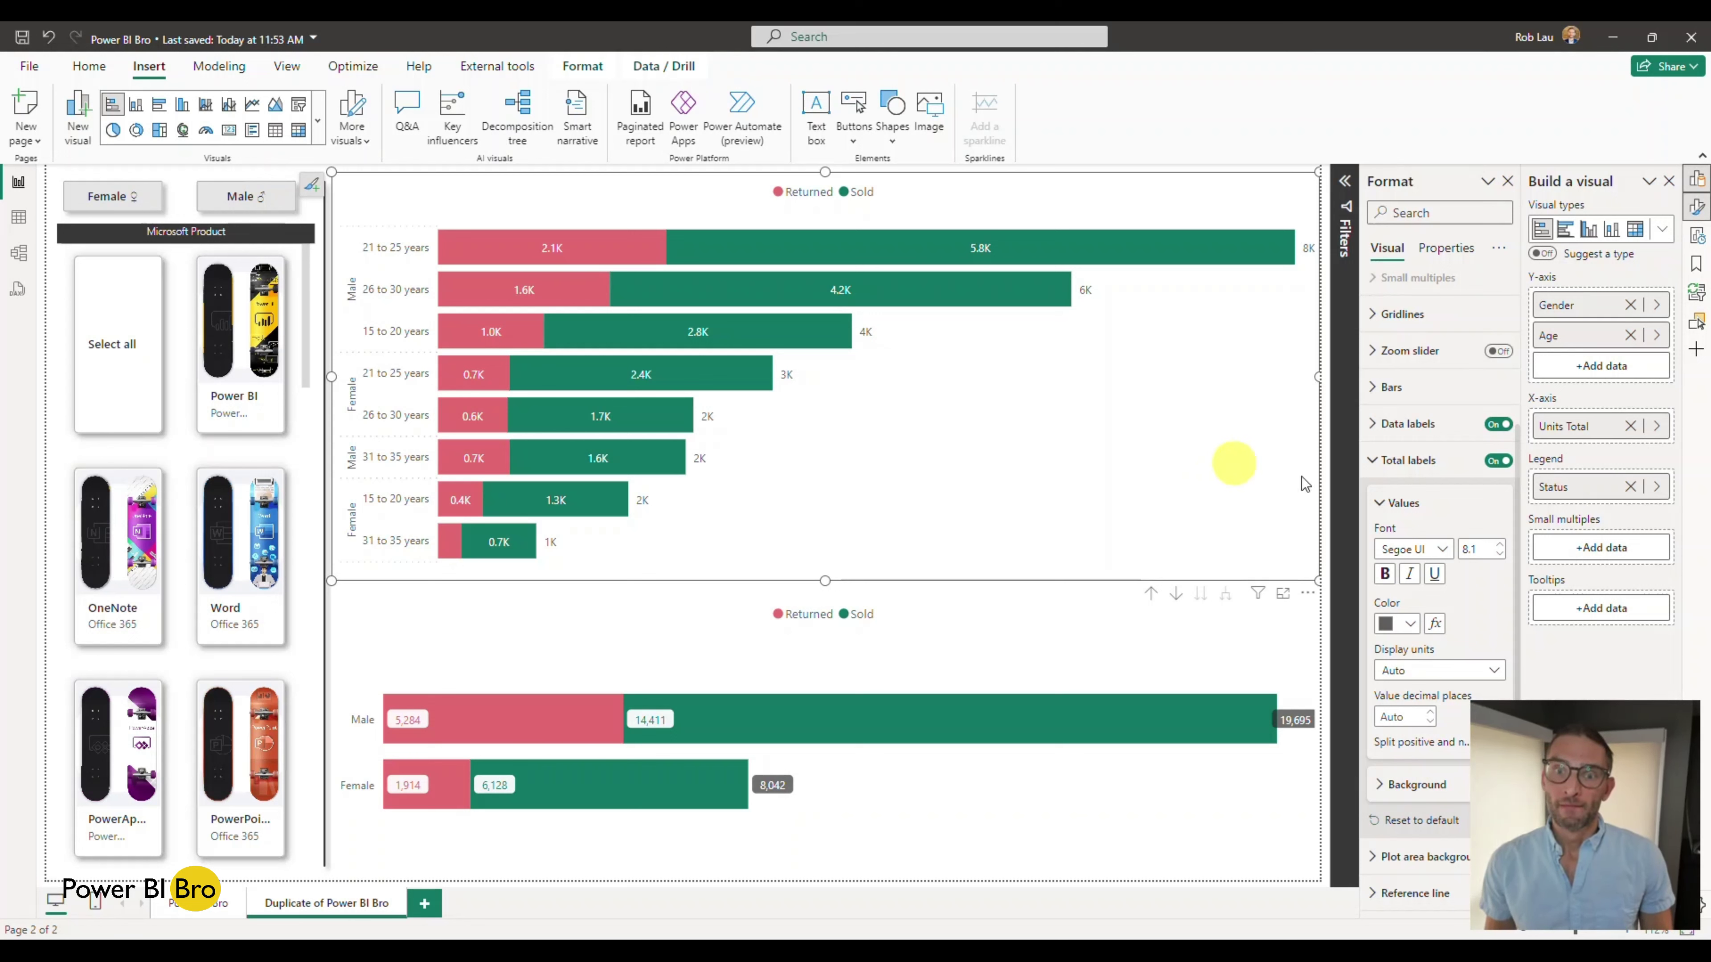
{"action": "left_click", "coordinate": [1499, 554]}
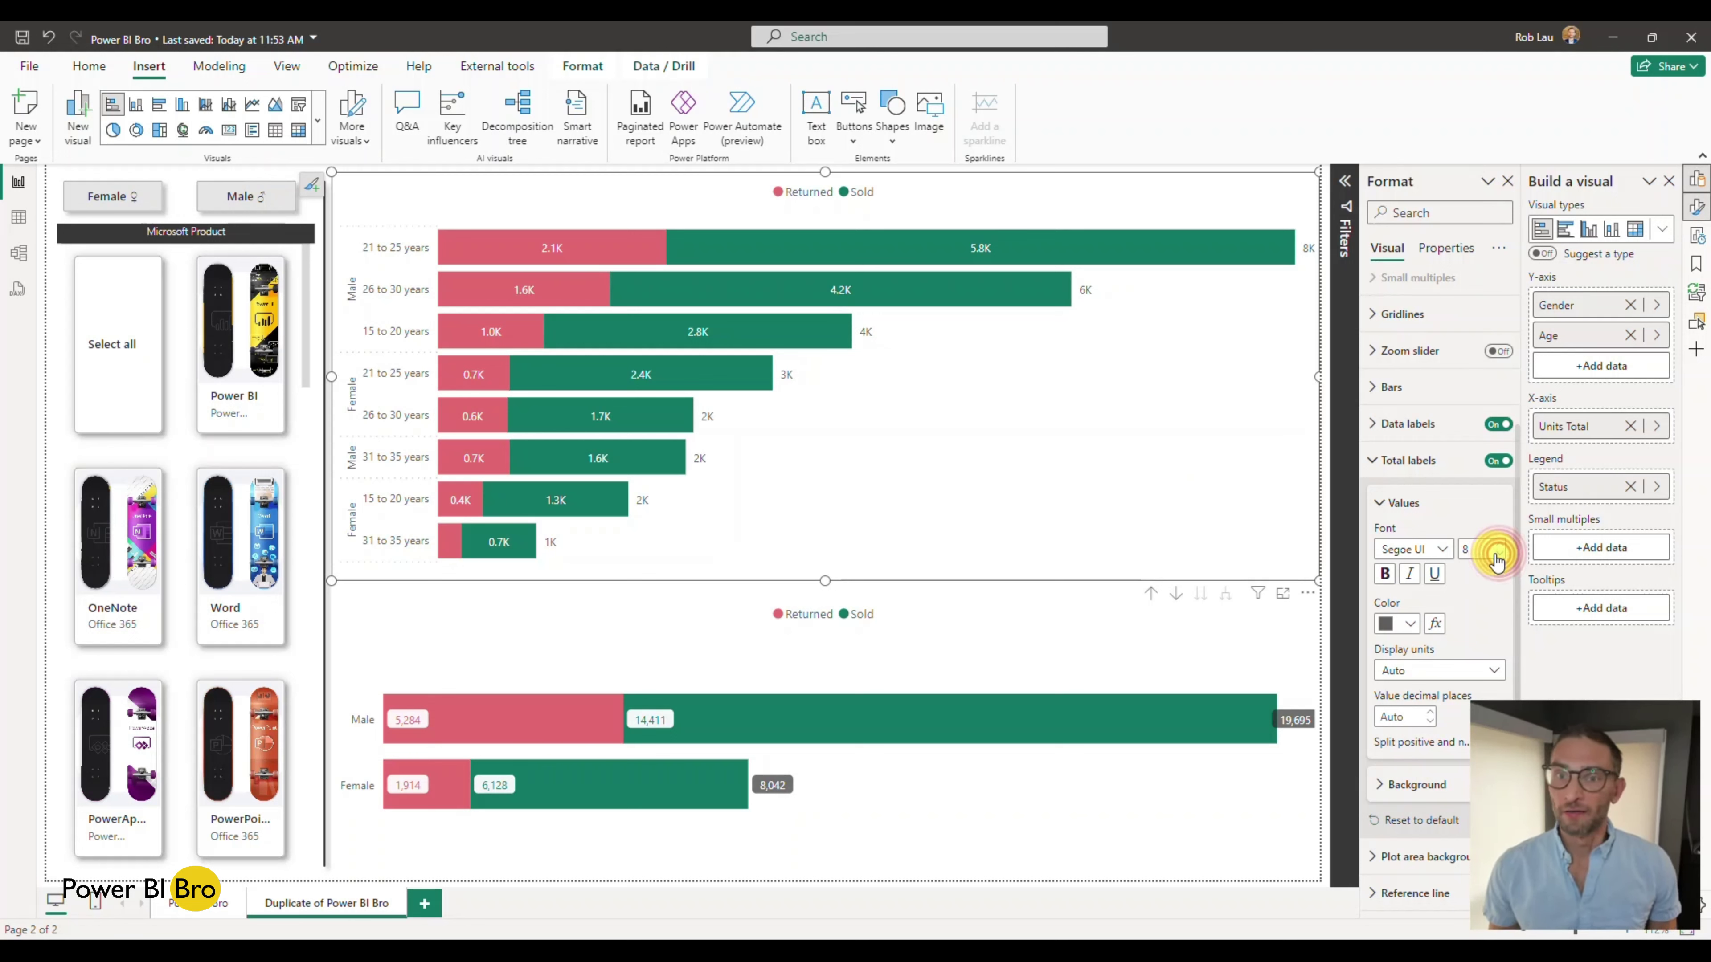
{"action": "left_click", "coordinate": [1494, 552]}
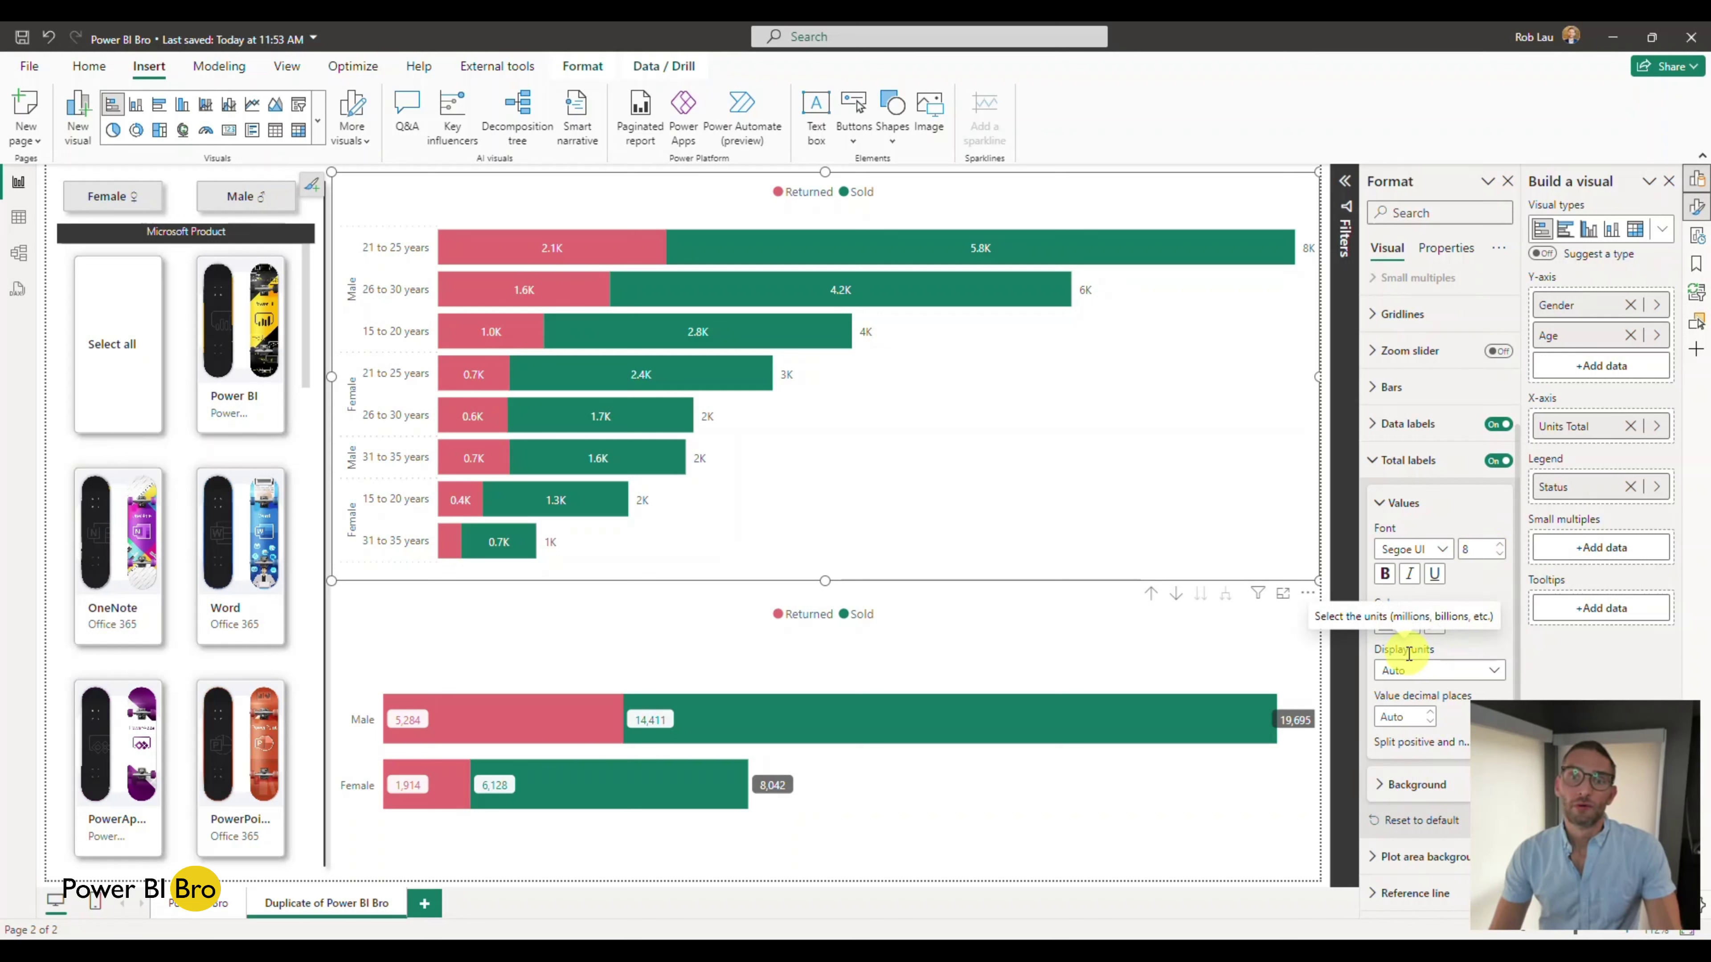
{"action": "left_click", "coordinate": [1428, 670]}
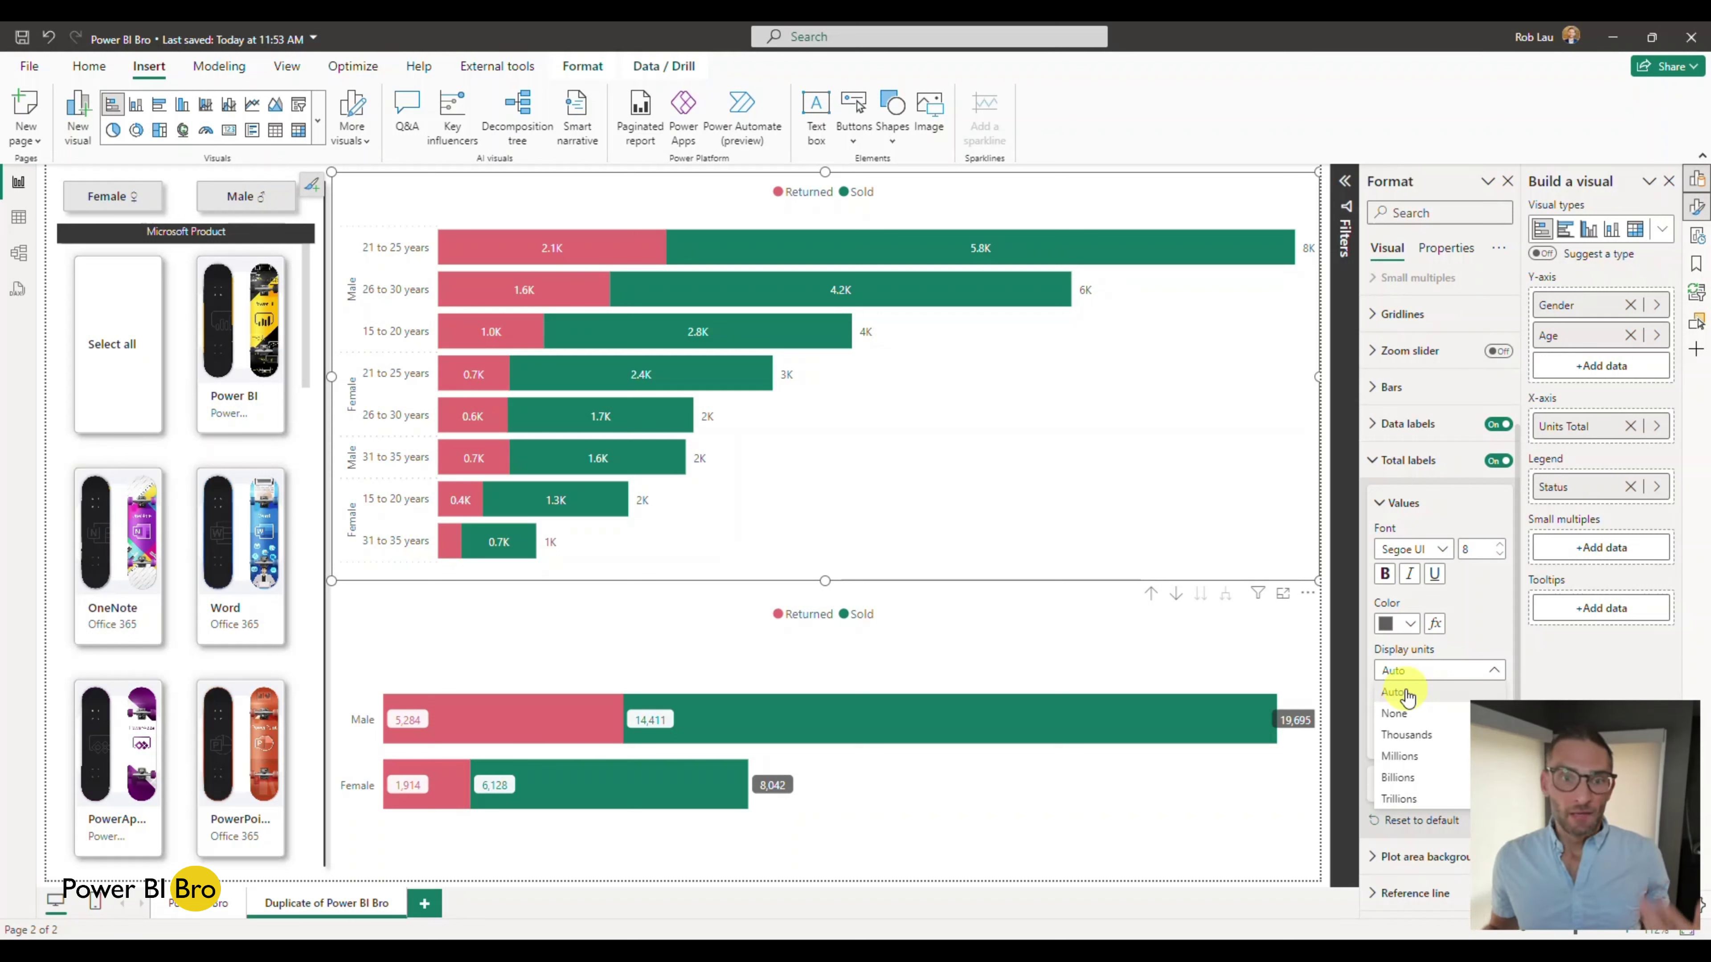
{"action": "left_click", "coordinate": [1396, 713]}
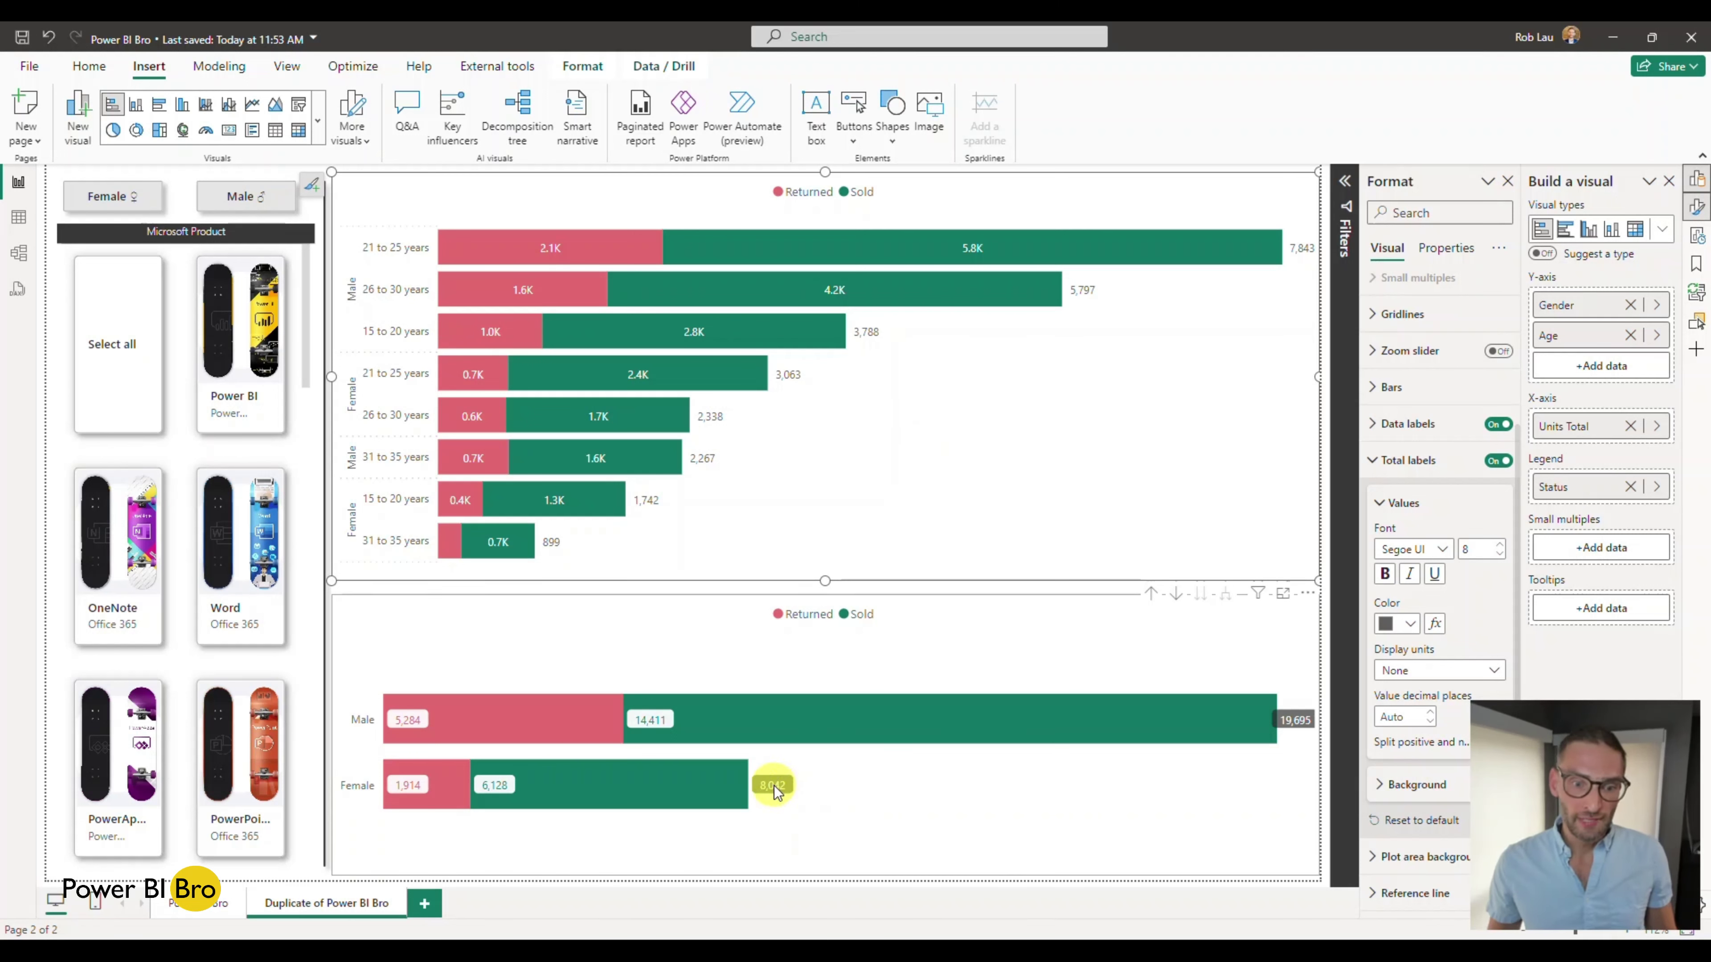
Turn on a dark gray background for the total labels and set its transparency to 18%
{"action": "left_click", "coordinate": [1379, 786]}
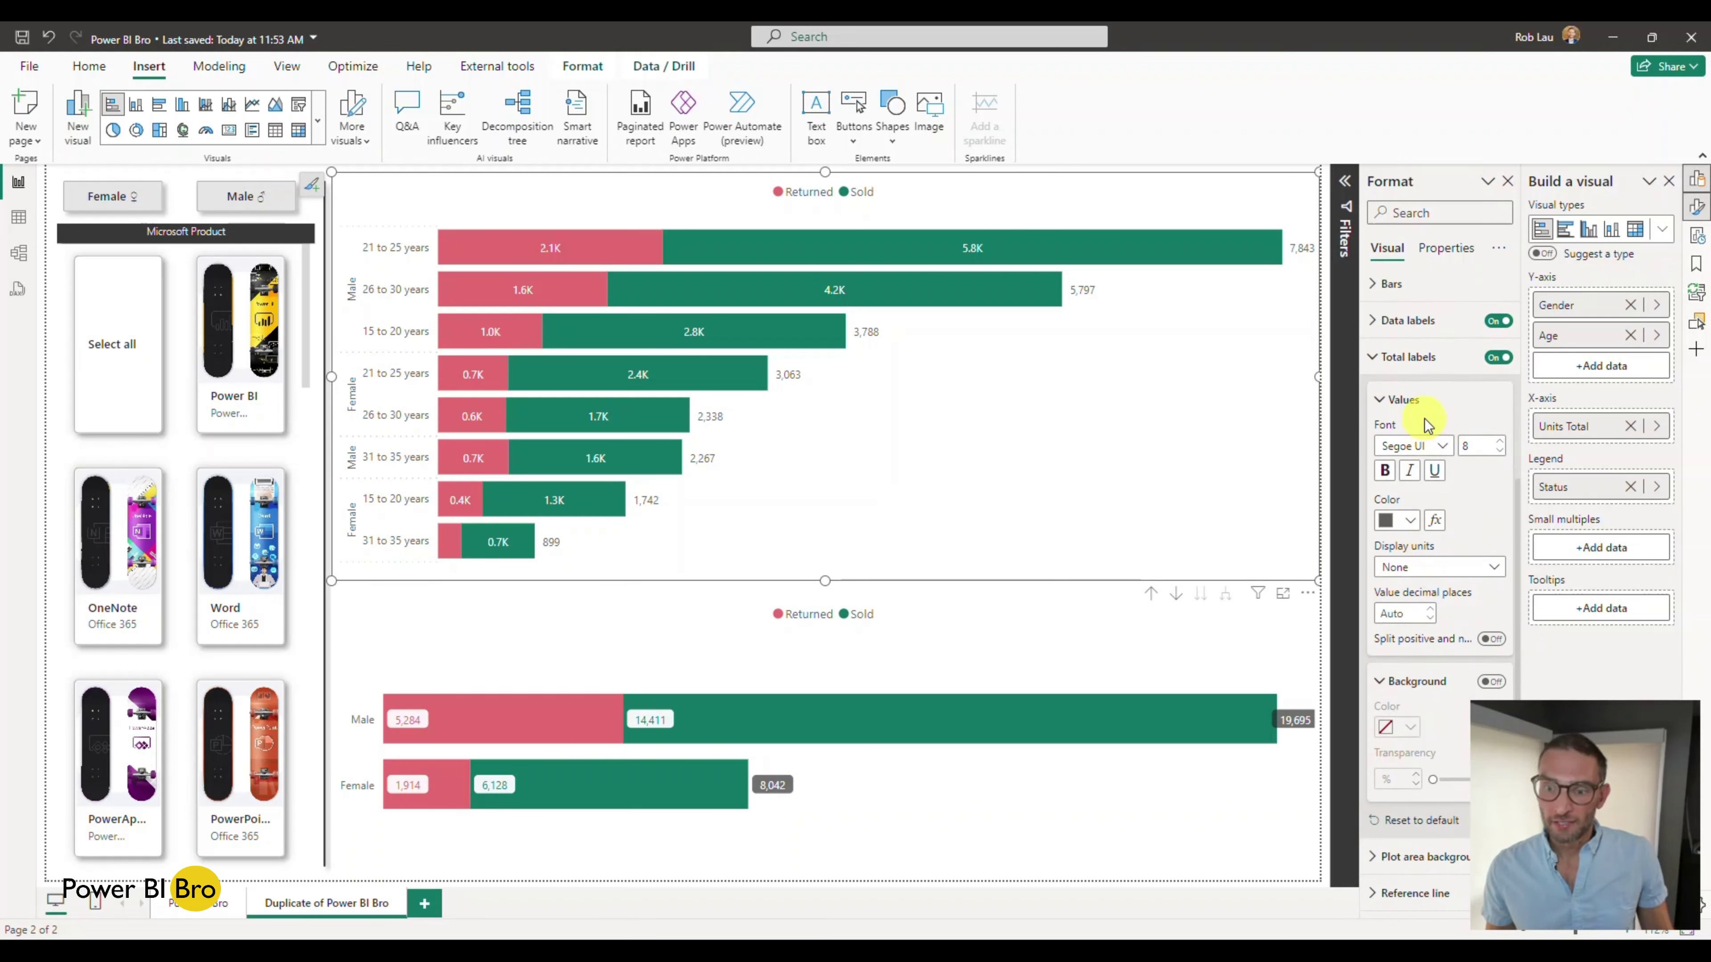
{"action": "left_click", "coordinate": [1490, 681]}
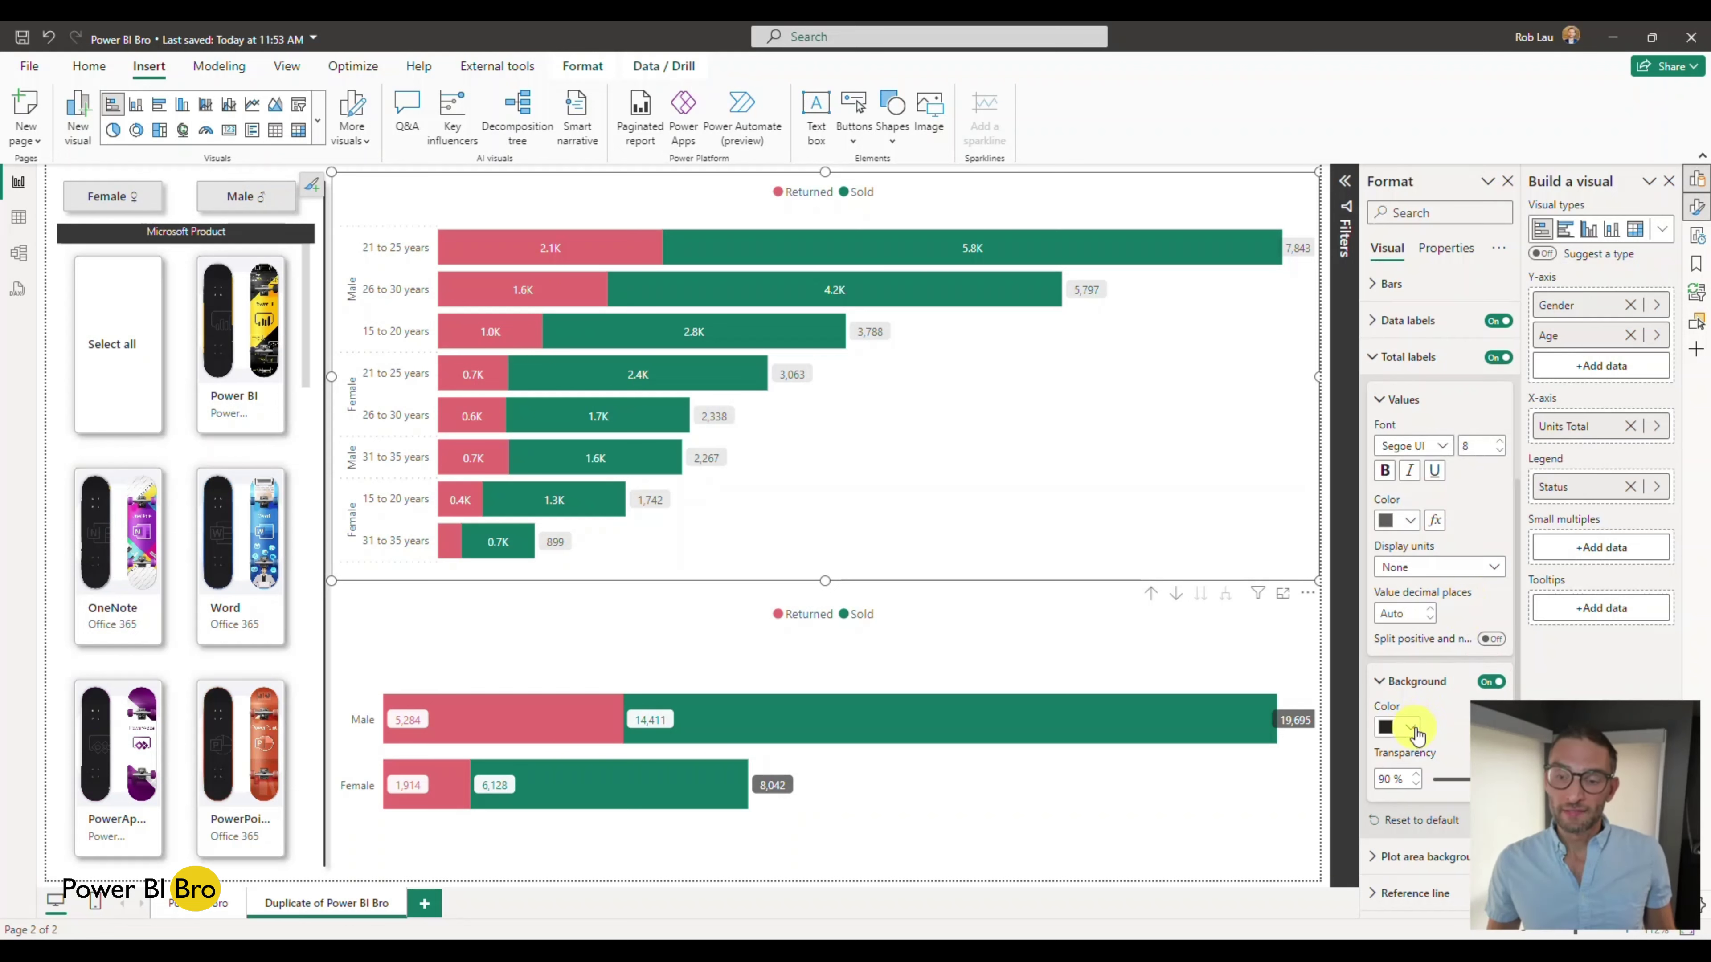
{"action": "left_click", "coordinate": [1411, 728]}
{"action": "left_click", "coordinate": [1622, 444]}
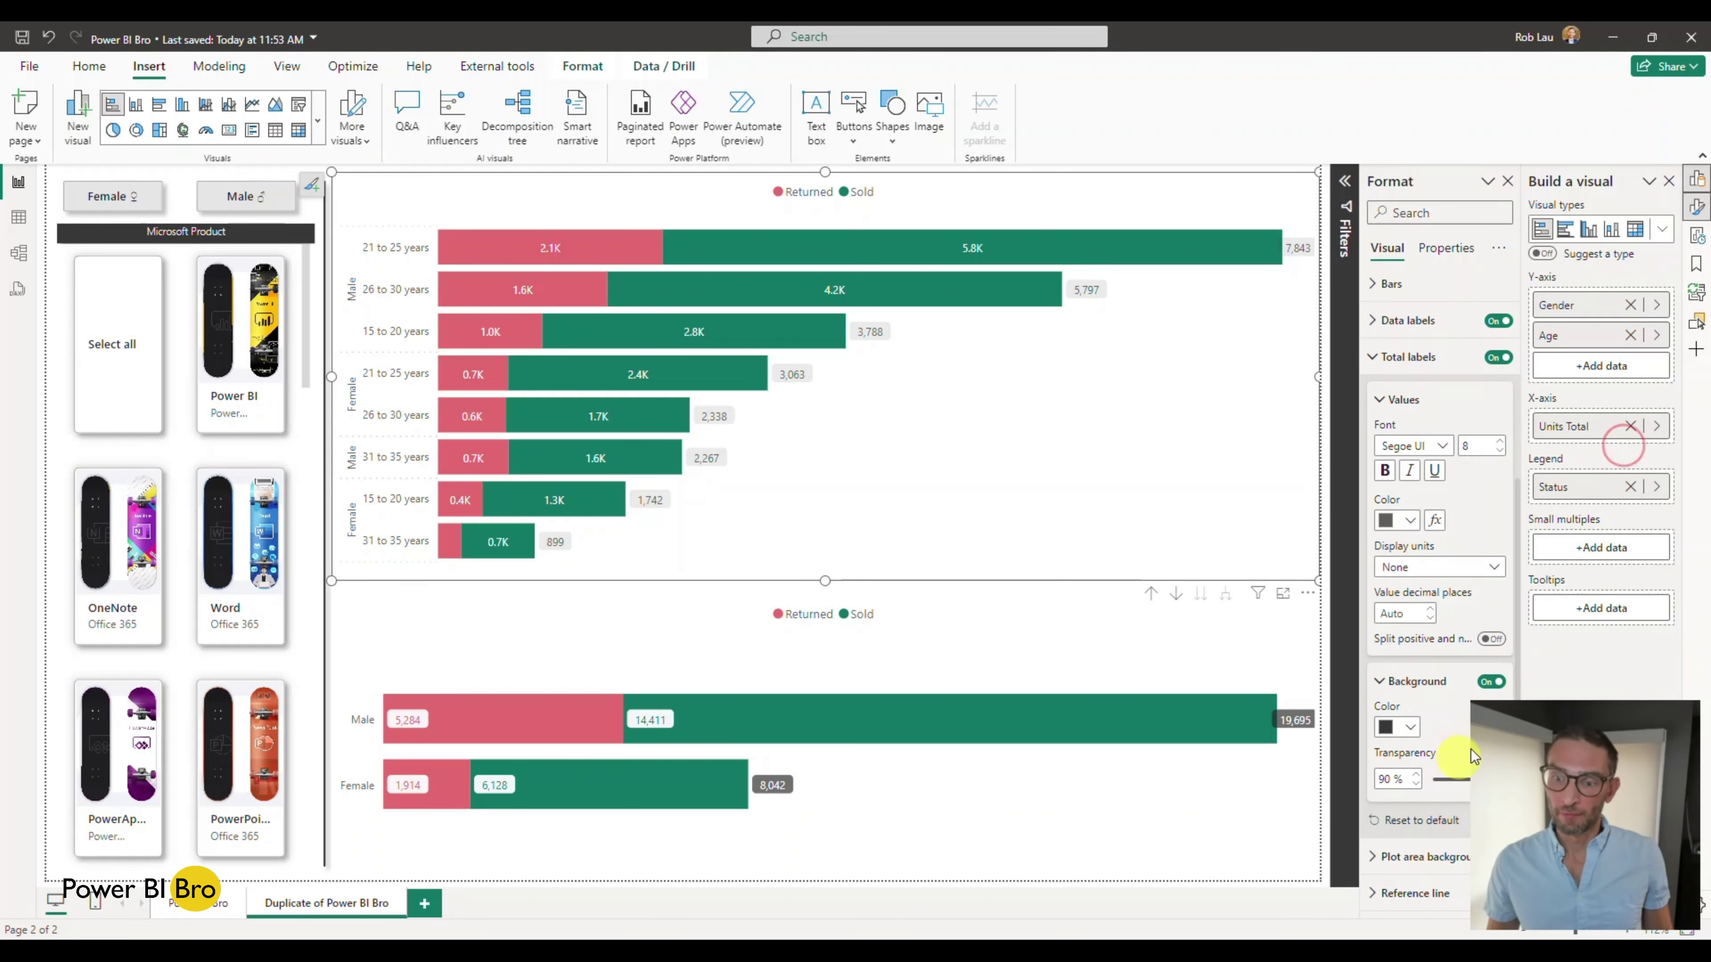
{"action": "left_click", "coordinate": [1372, 894]}
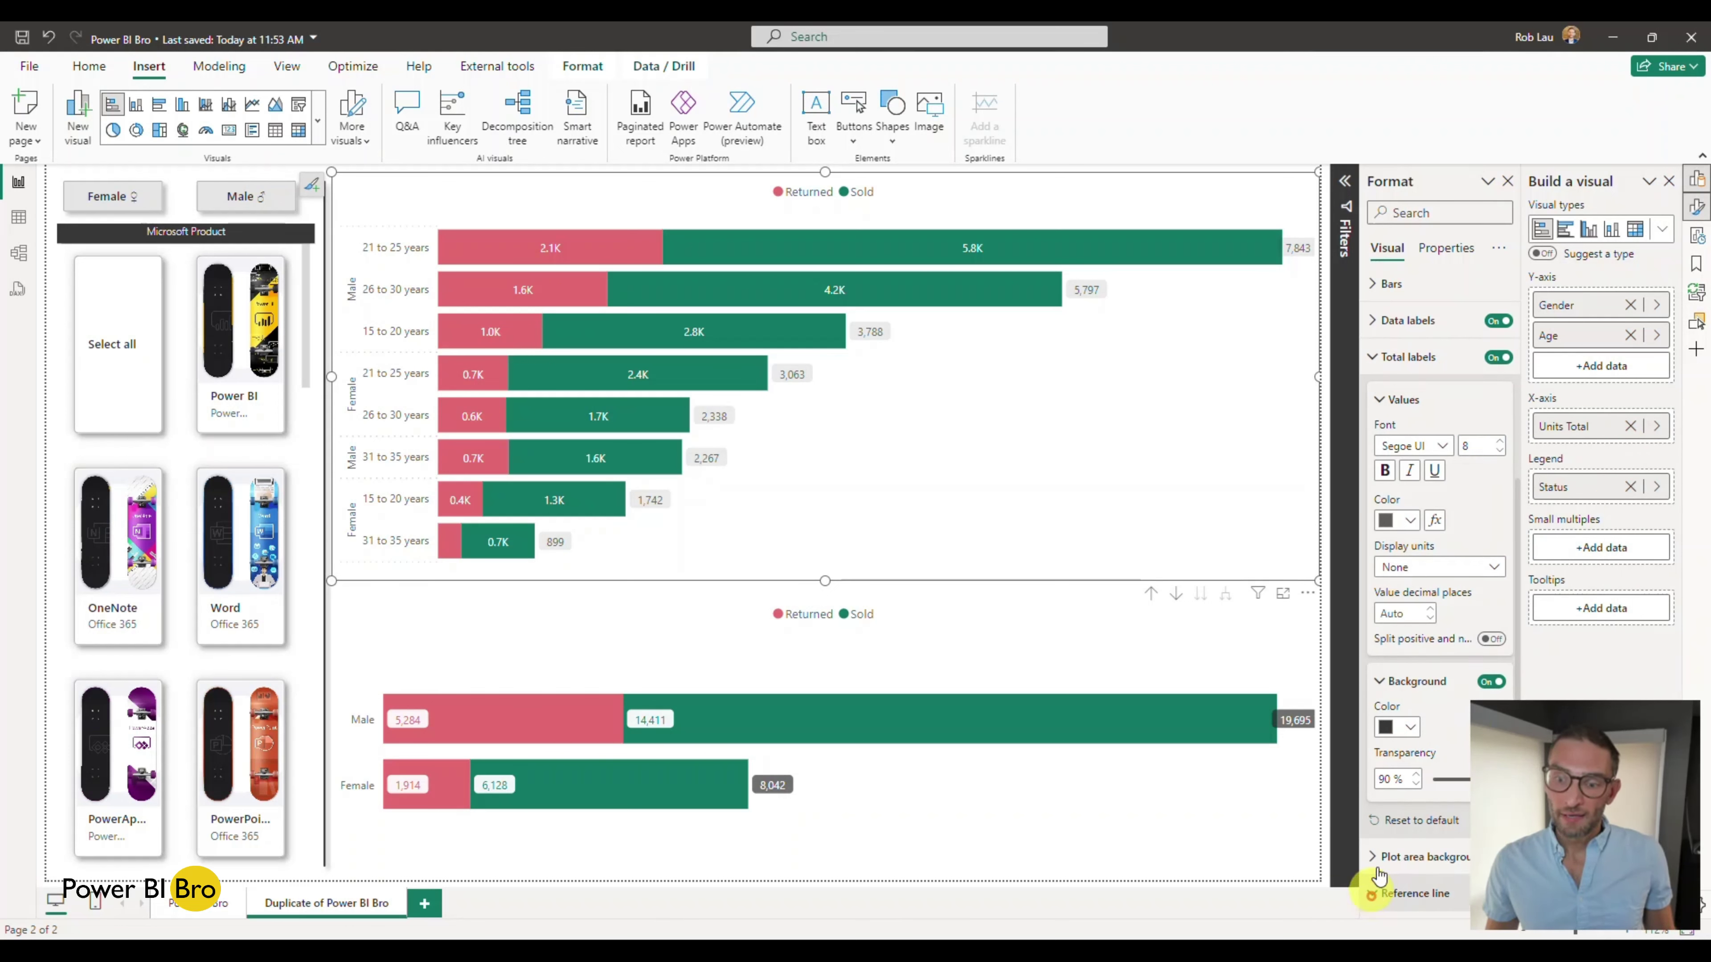
{"action": "scroll", "coordinate": [1380, 775], "scroll_direction": "down", "scroll_amount": 3}
{"action": "left_click_drag", "start_coordinate": [1492, 538], "coordinate": [1445, 539]}
{"action": "scroll", "coordinate": [1444, 519], "scroll_direction": "up", "scroll_amount": 3}
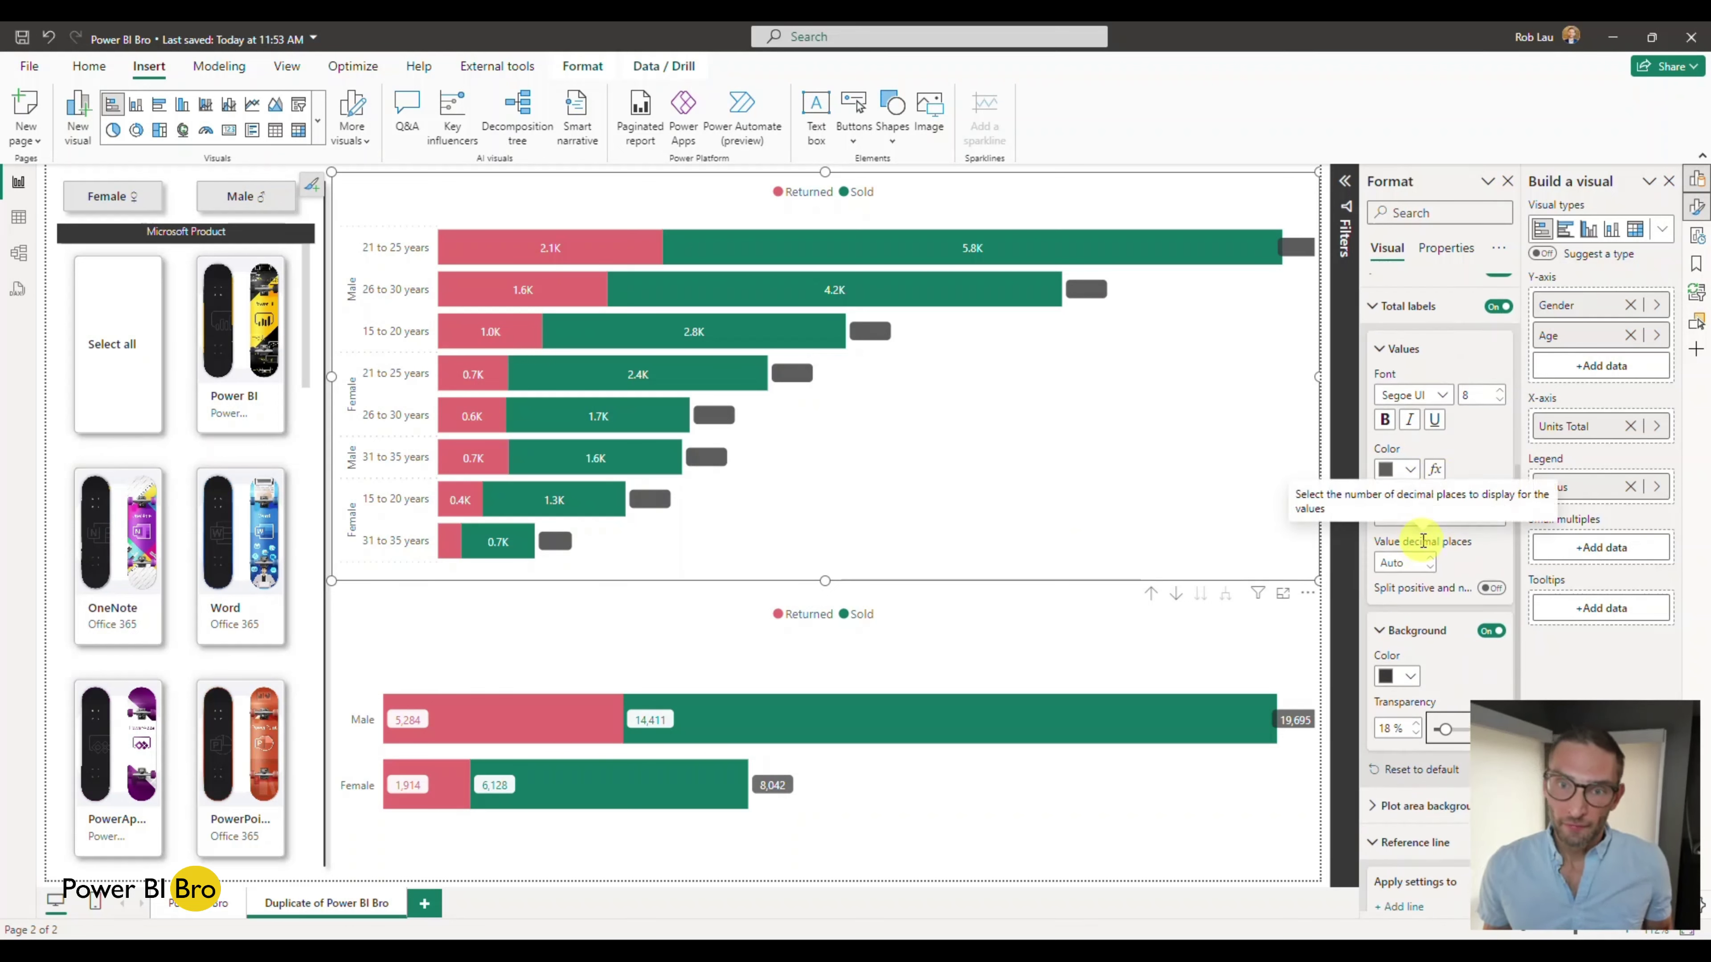
Set the total labels' text color to white
{"action": "scroll", "coordinate": [1418, 491], "scroll_direction": "up", "scroll_amount": 2}
{"action": "left_click", "coordinate": [1412, 565]}
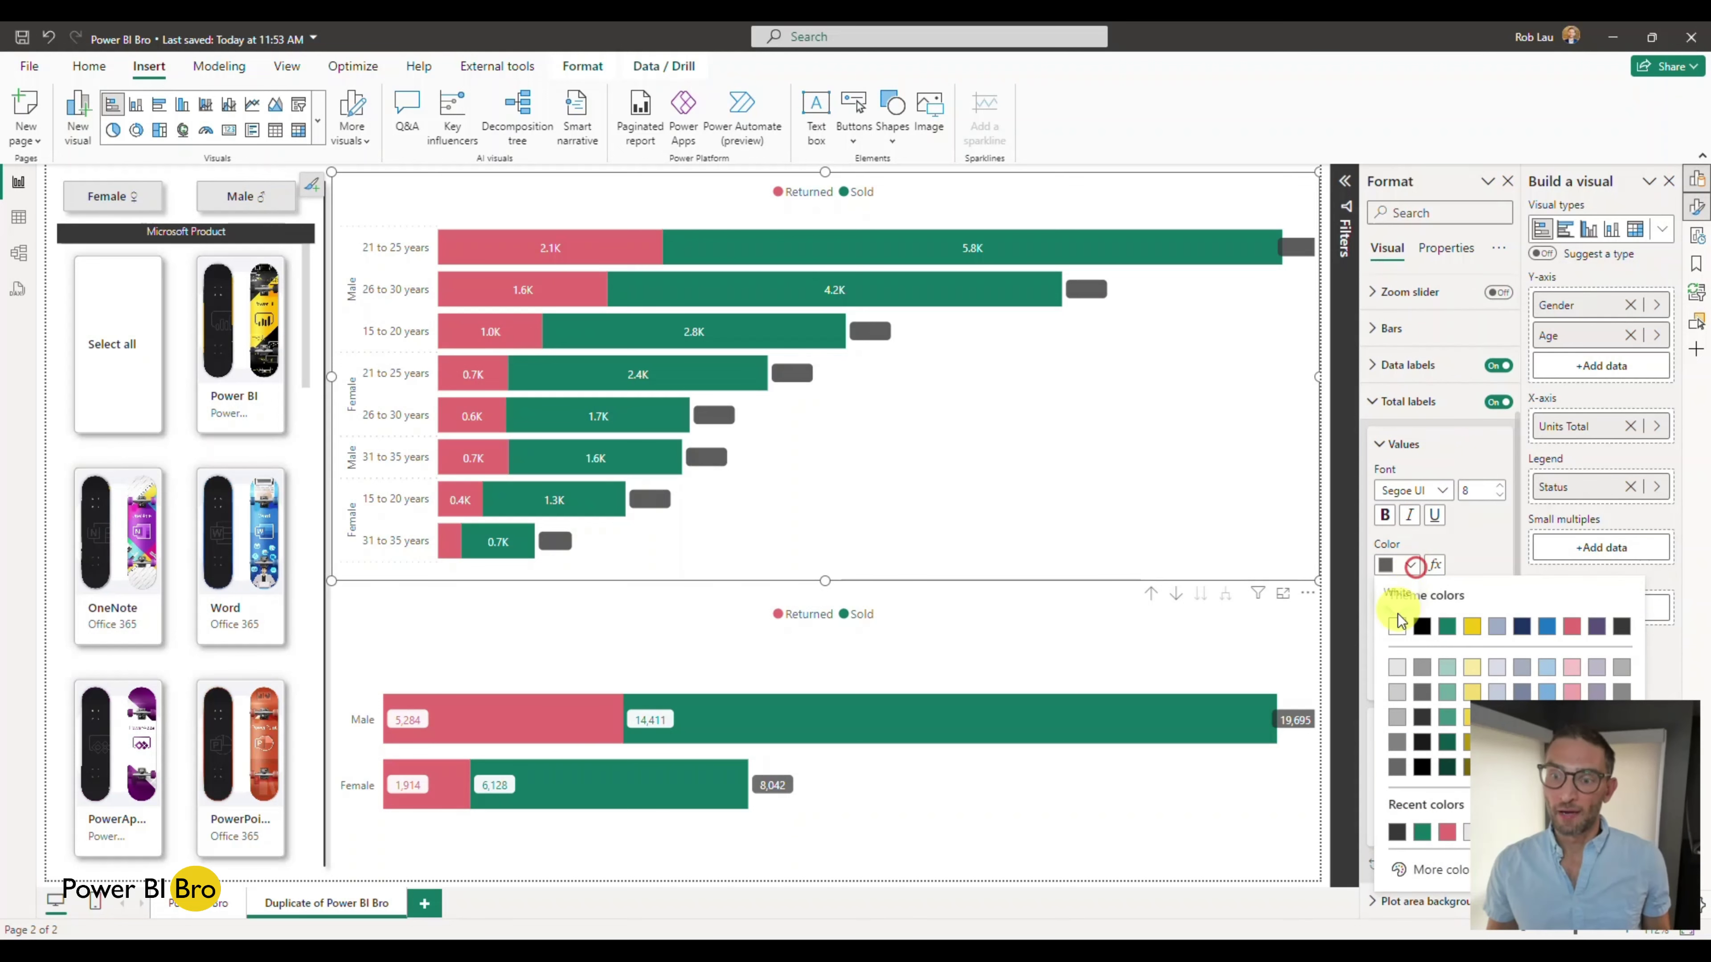
{"action": "left_click", "coordinate": [1398, 624]}
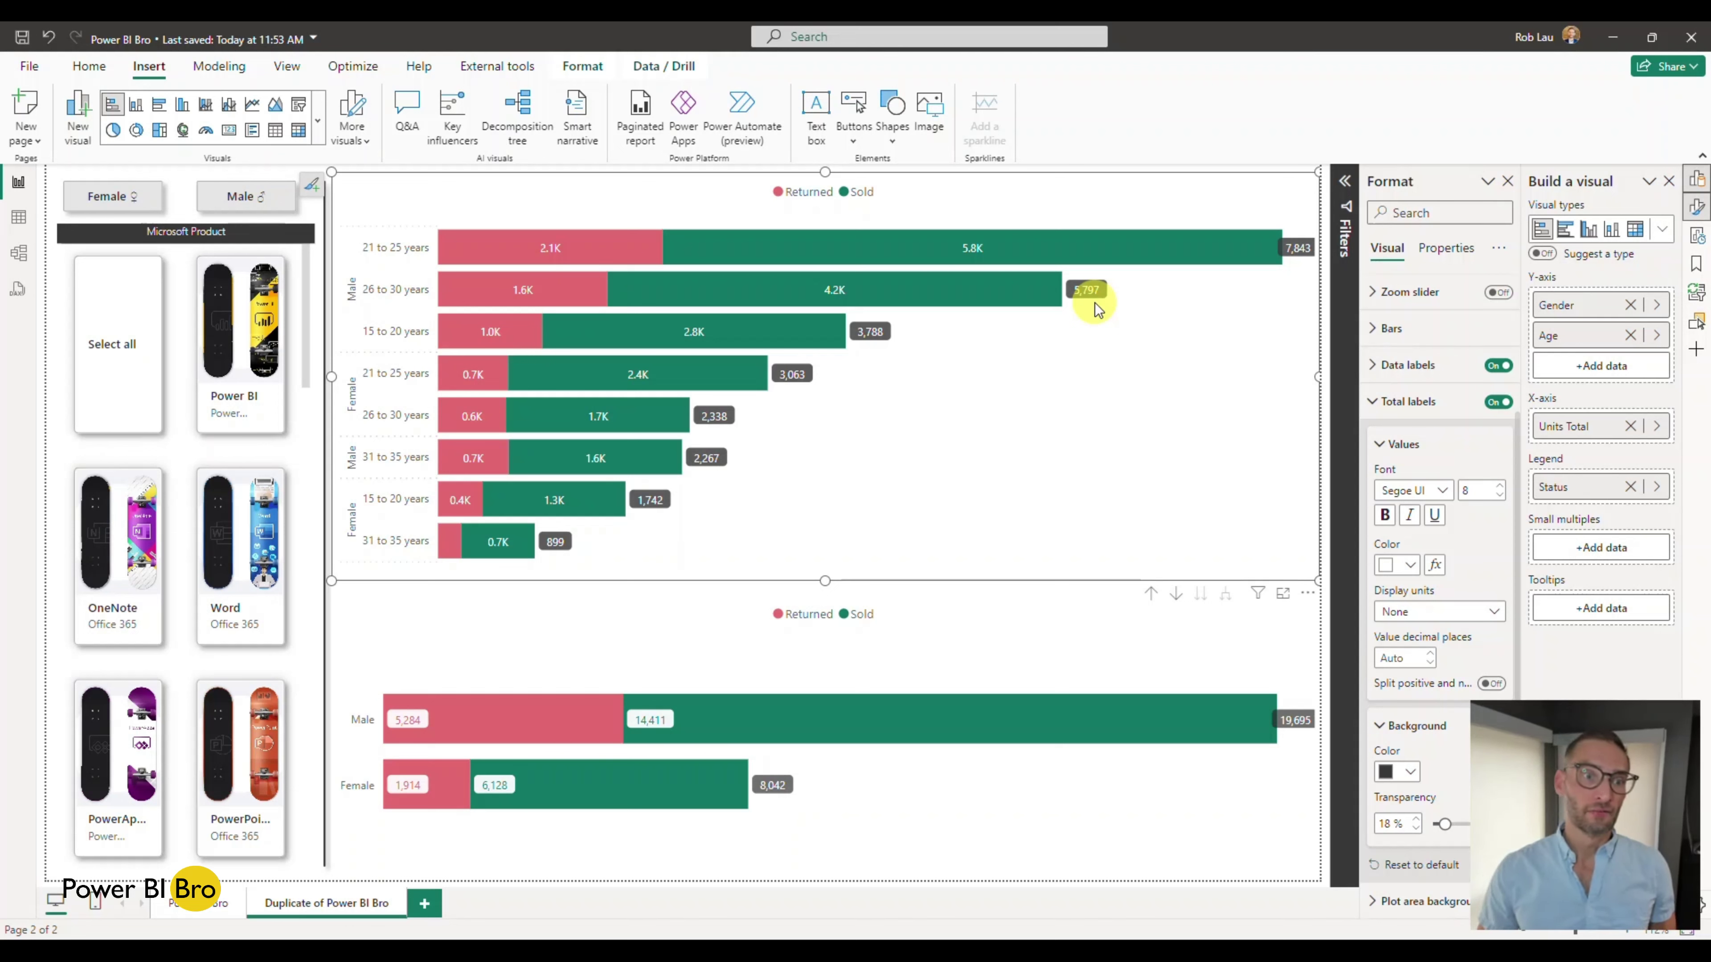
View the total labels at the gender level, the age level and the expanded gender-and-age level of the new chart
{"action": "left_click", "coordinate": [1150, 594]}
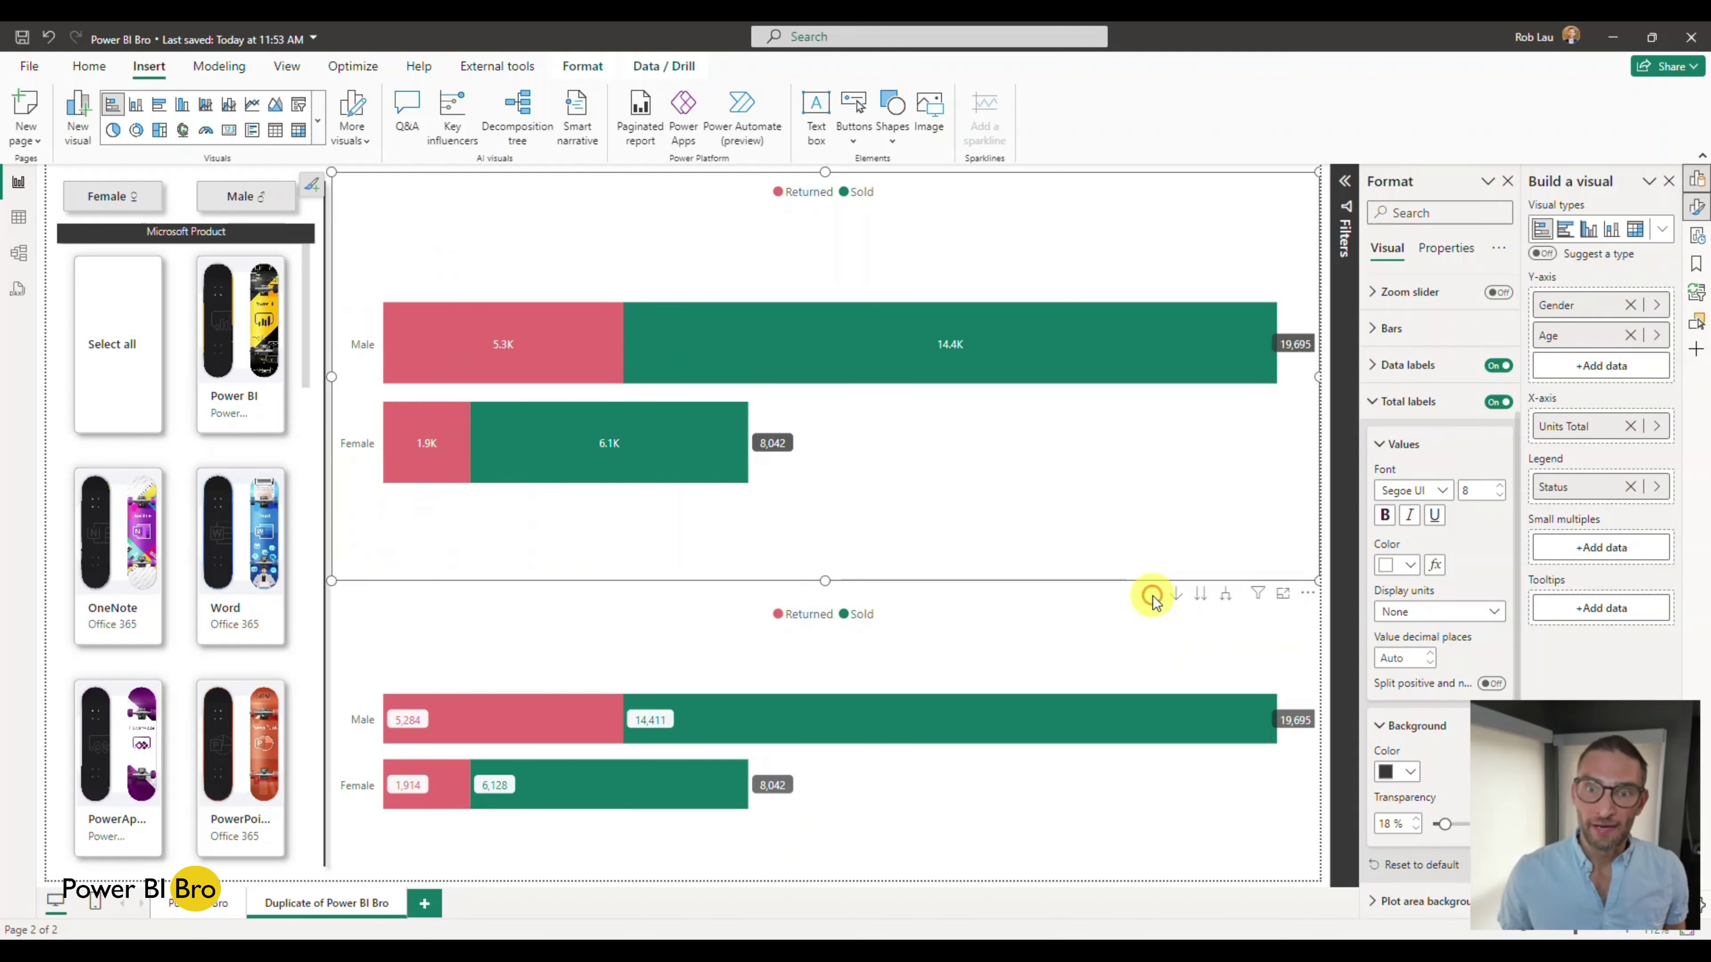
{"action": "left_click", "coordinate": [1177, 593]}
{"action": "left_click", "coordinate": [1179, 593]}
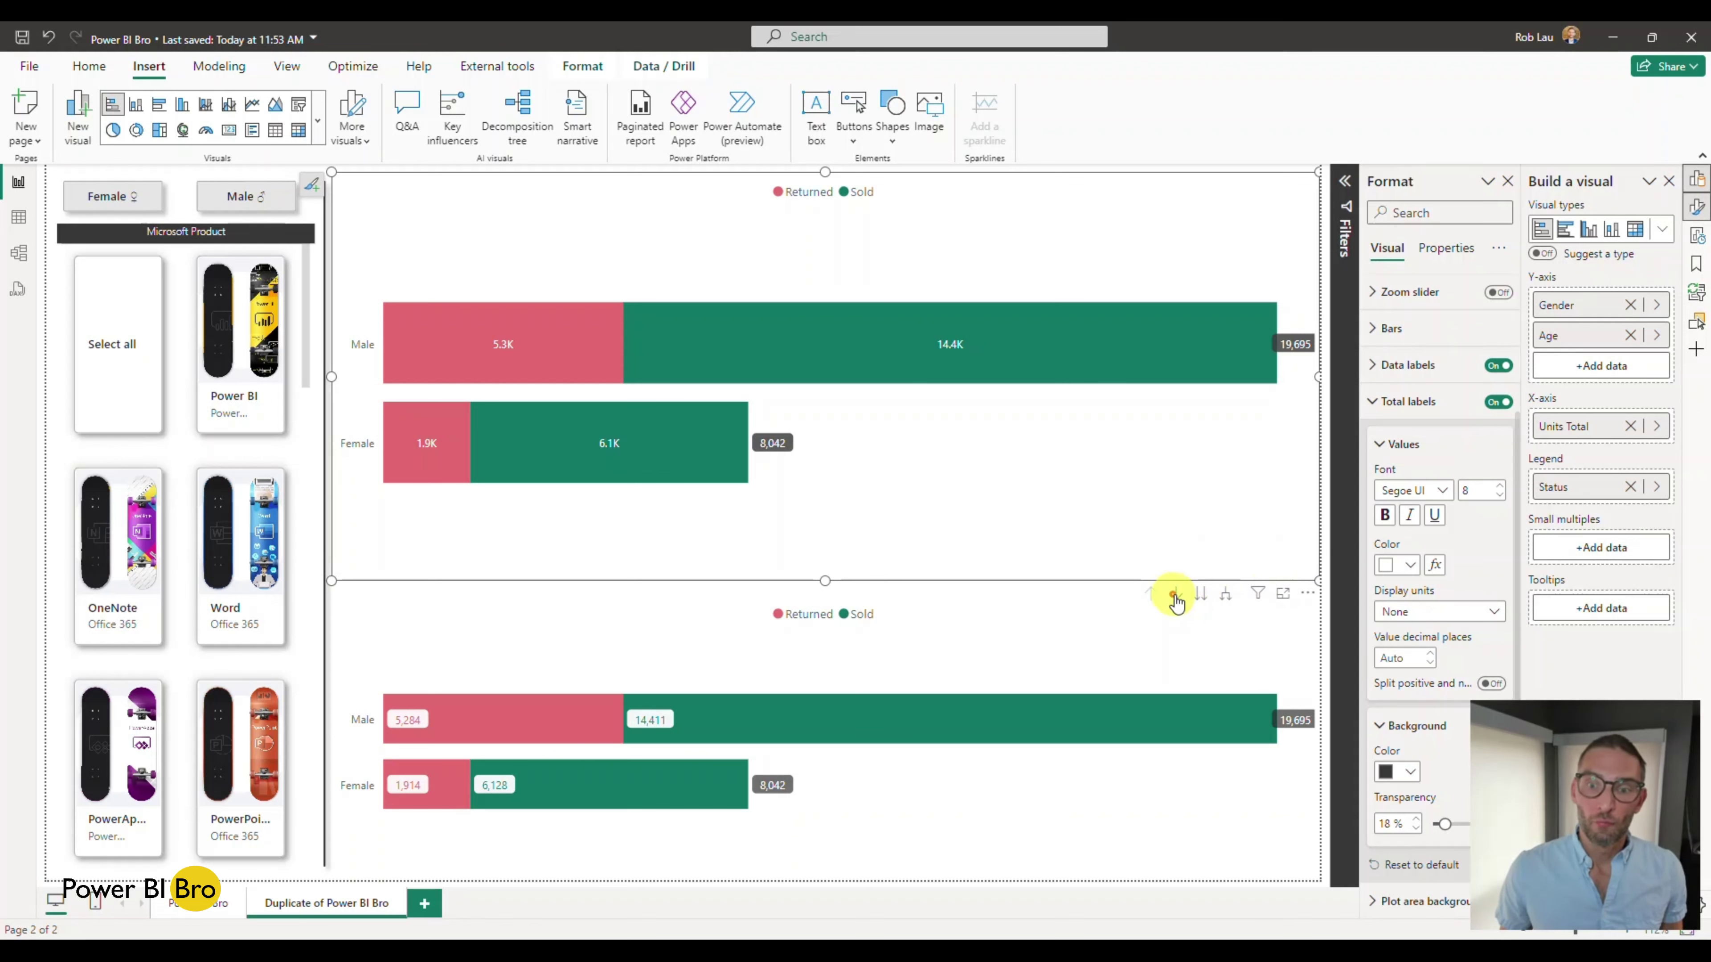
{"action": "left_click", "coordinate": [1197, 599]}
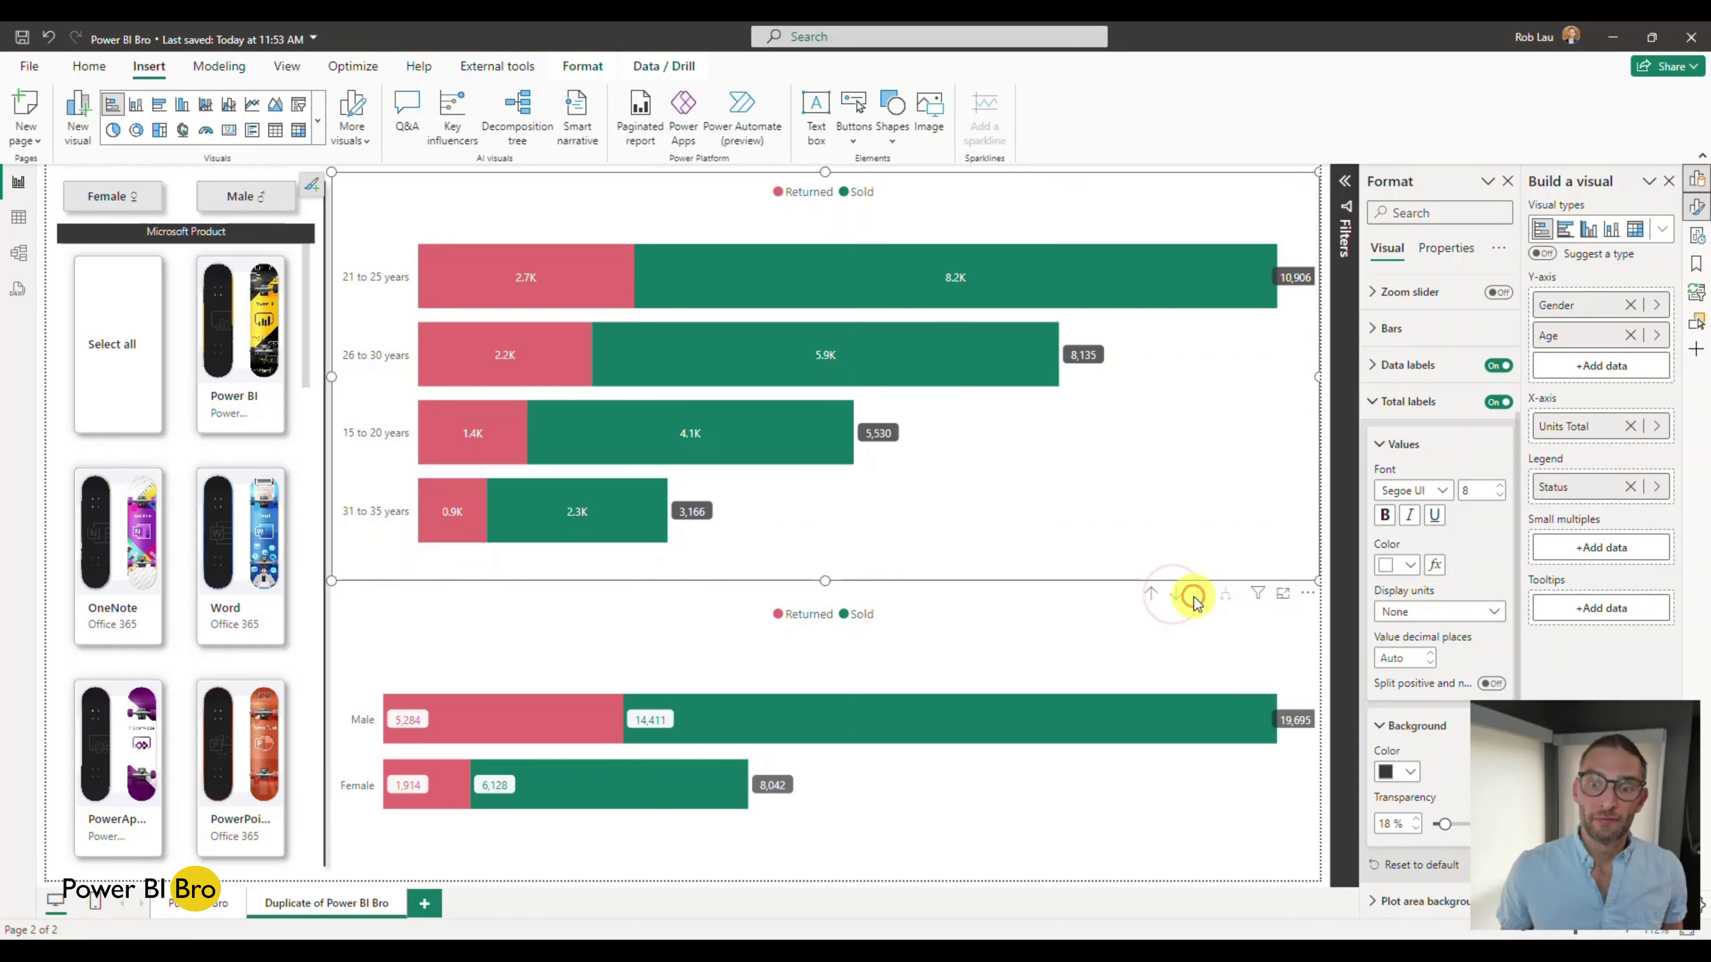
{"action": "left_click", "coordinate": [1149, 593]}
{"action": "left_click", "coordinate": [1224, 595]}
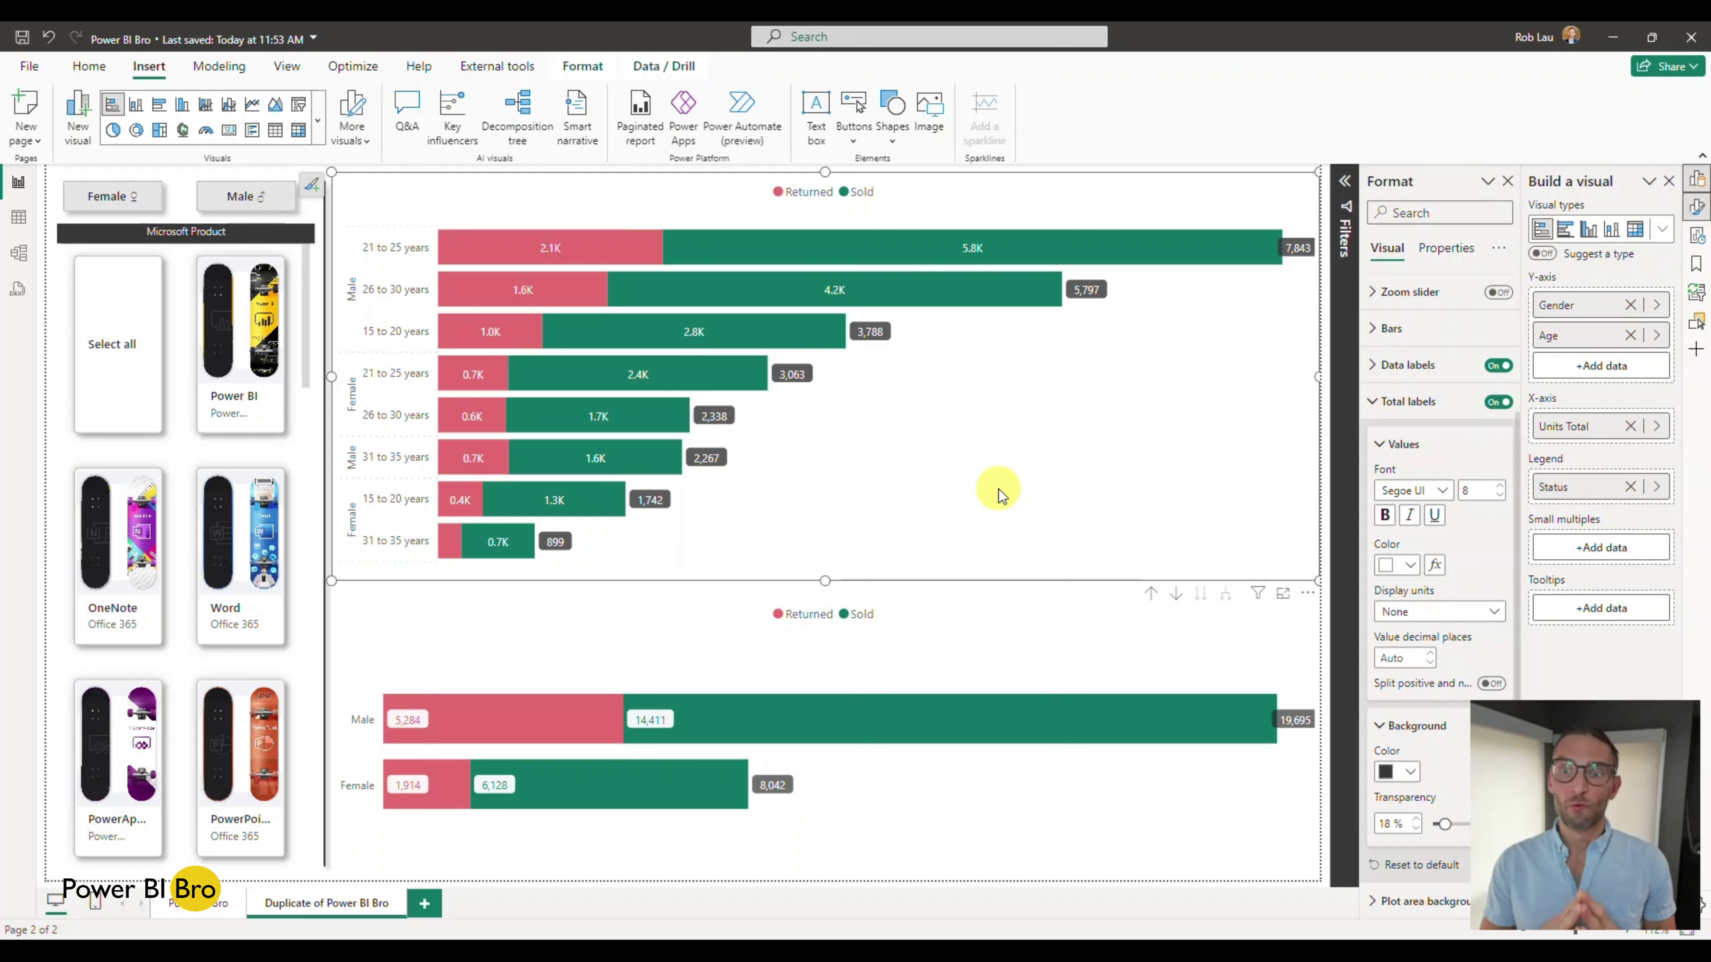
Open the new chart's data label settings and choose Sold as the series to format, after trying All
{"action": "left_click", "coordinate": [1375, 401]}
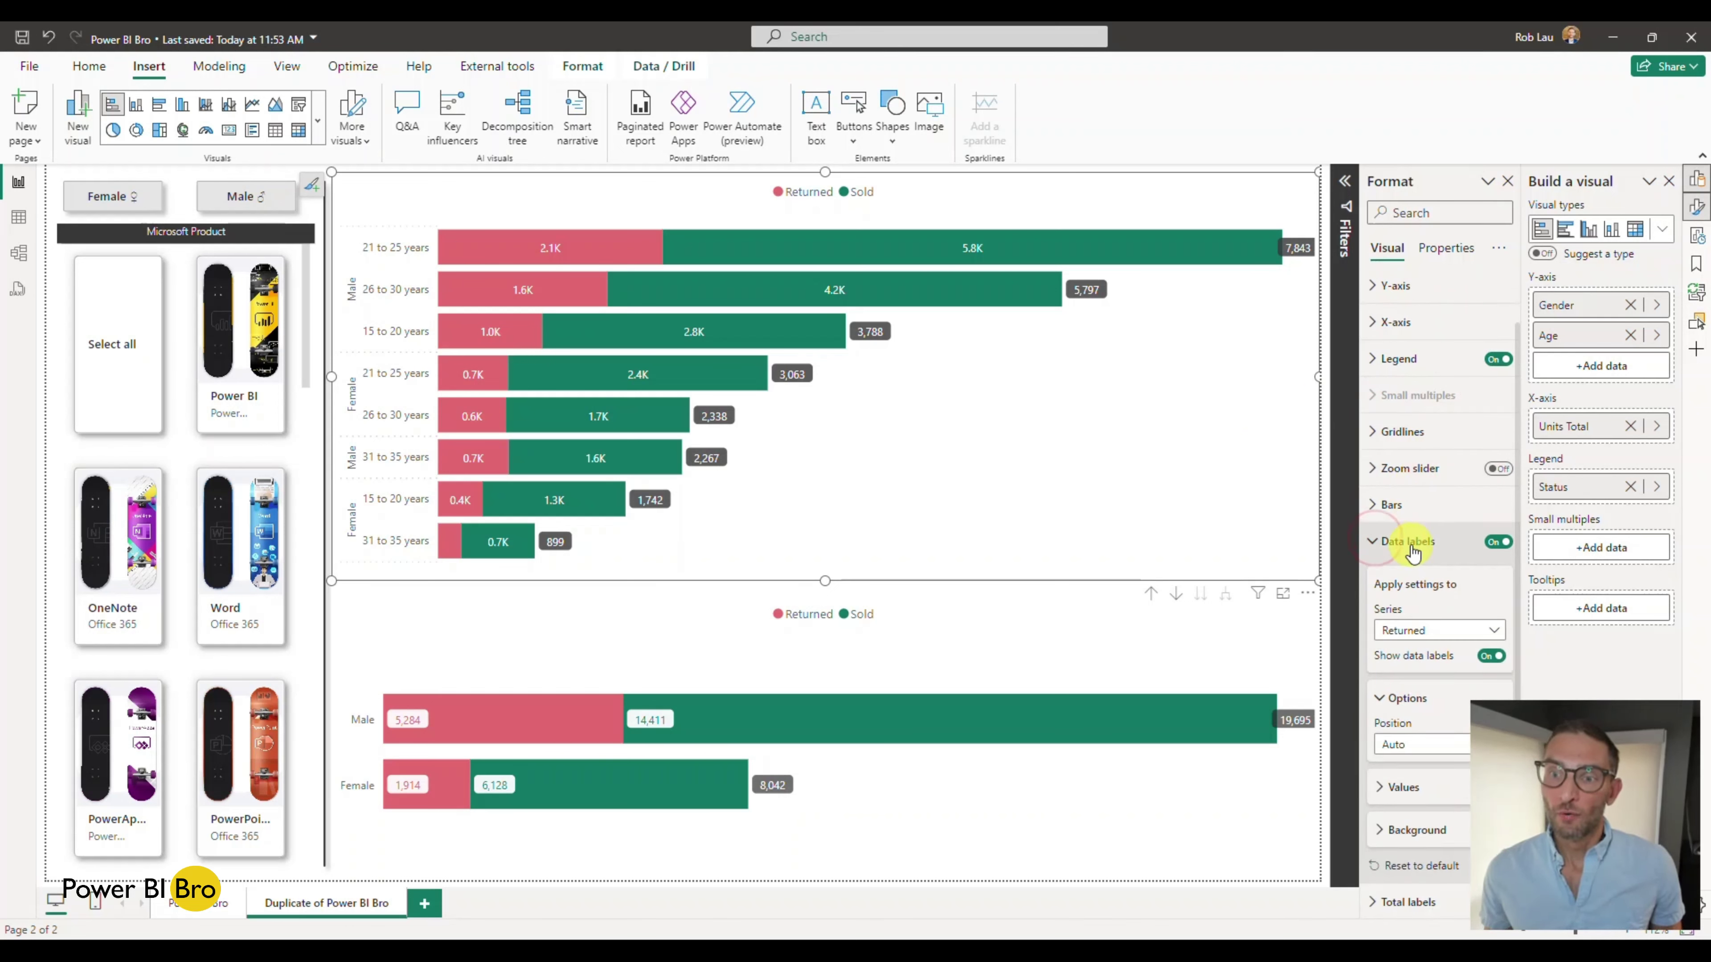
{"action": "scroll", "coordinate": [1413, 552], "scroll_direction": "down", "scroll_amount": 4}
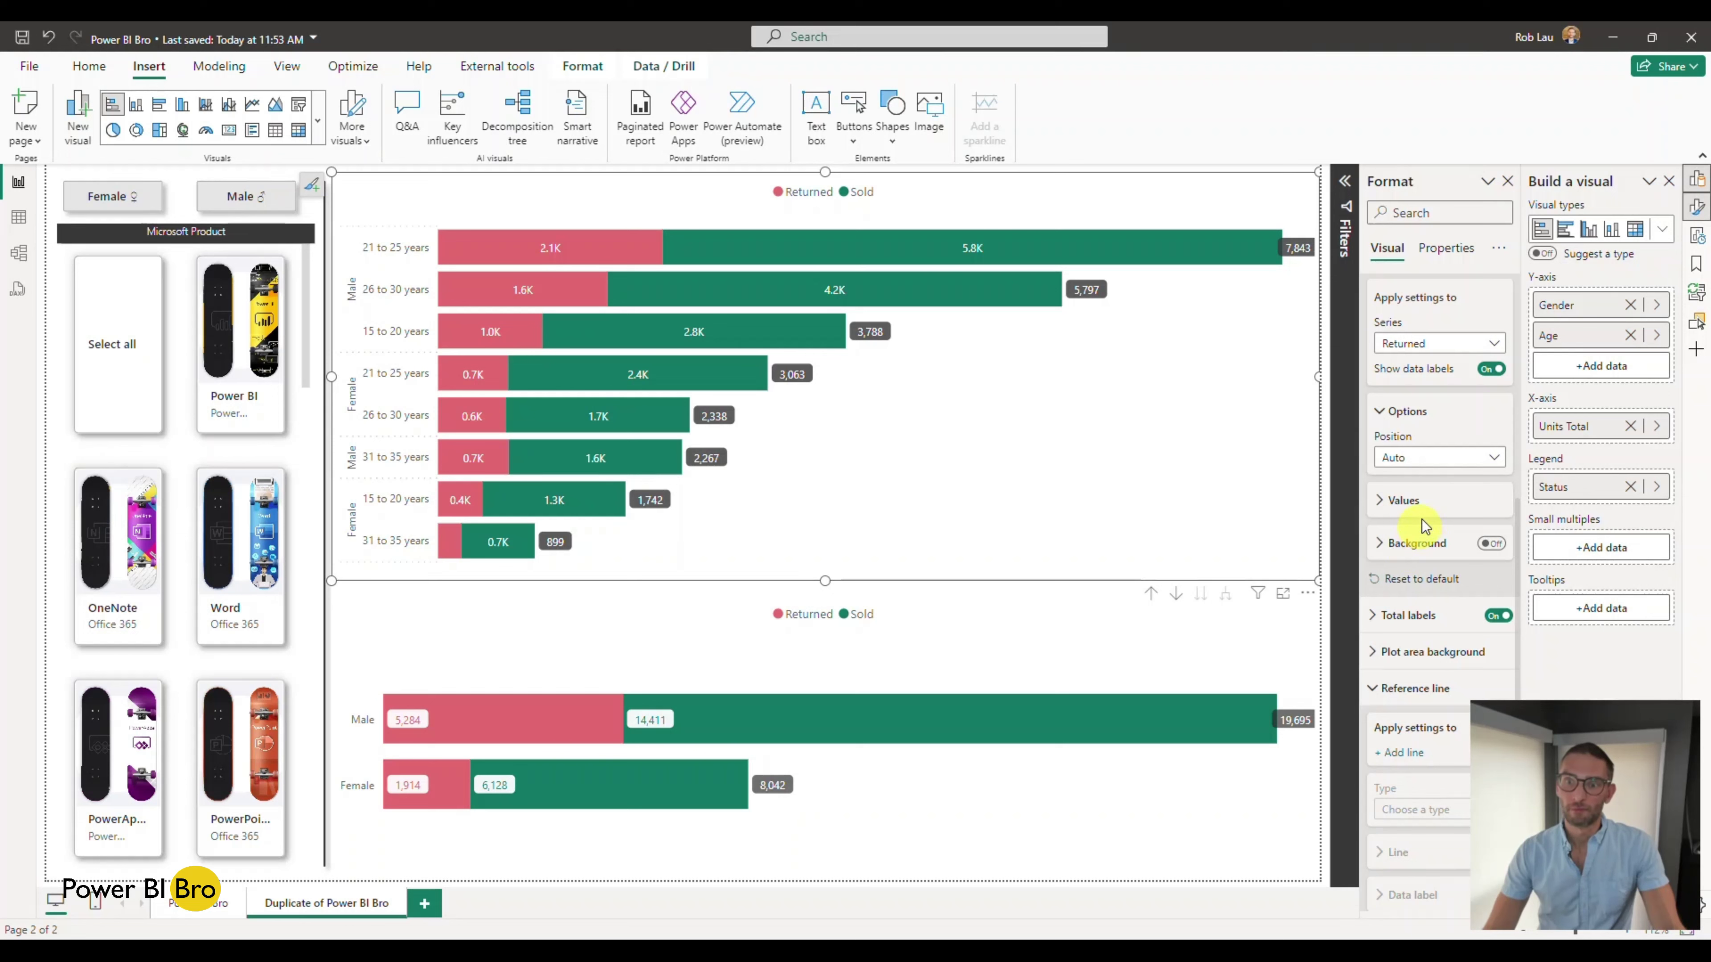
{"action": "scroll", "coordinate": [1424, 524], "scroll_direction": "up", "scroll_amount": 1}
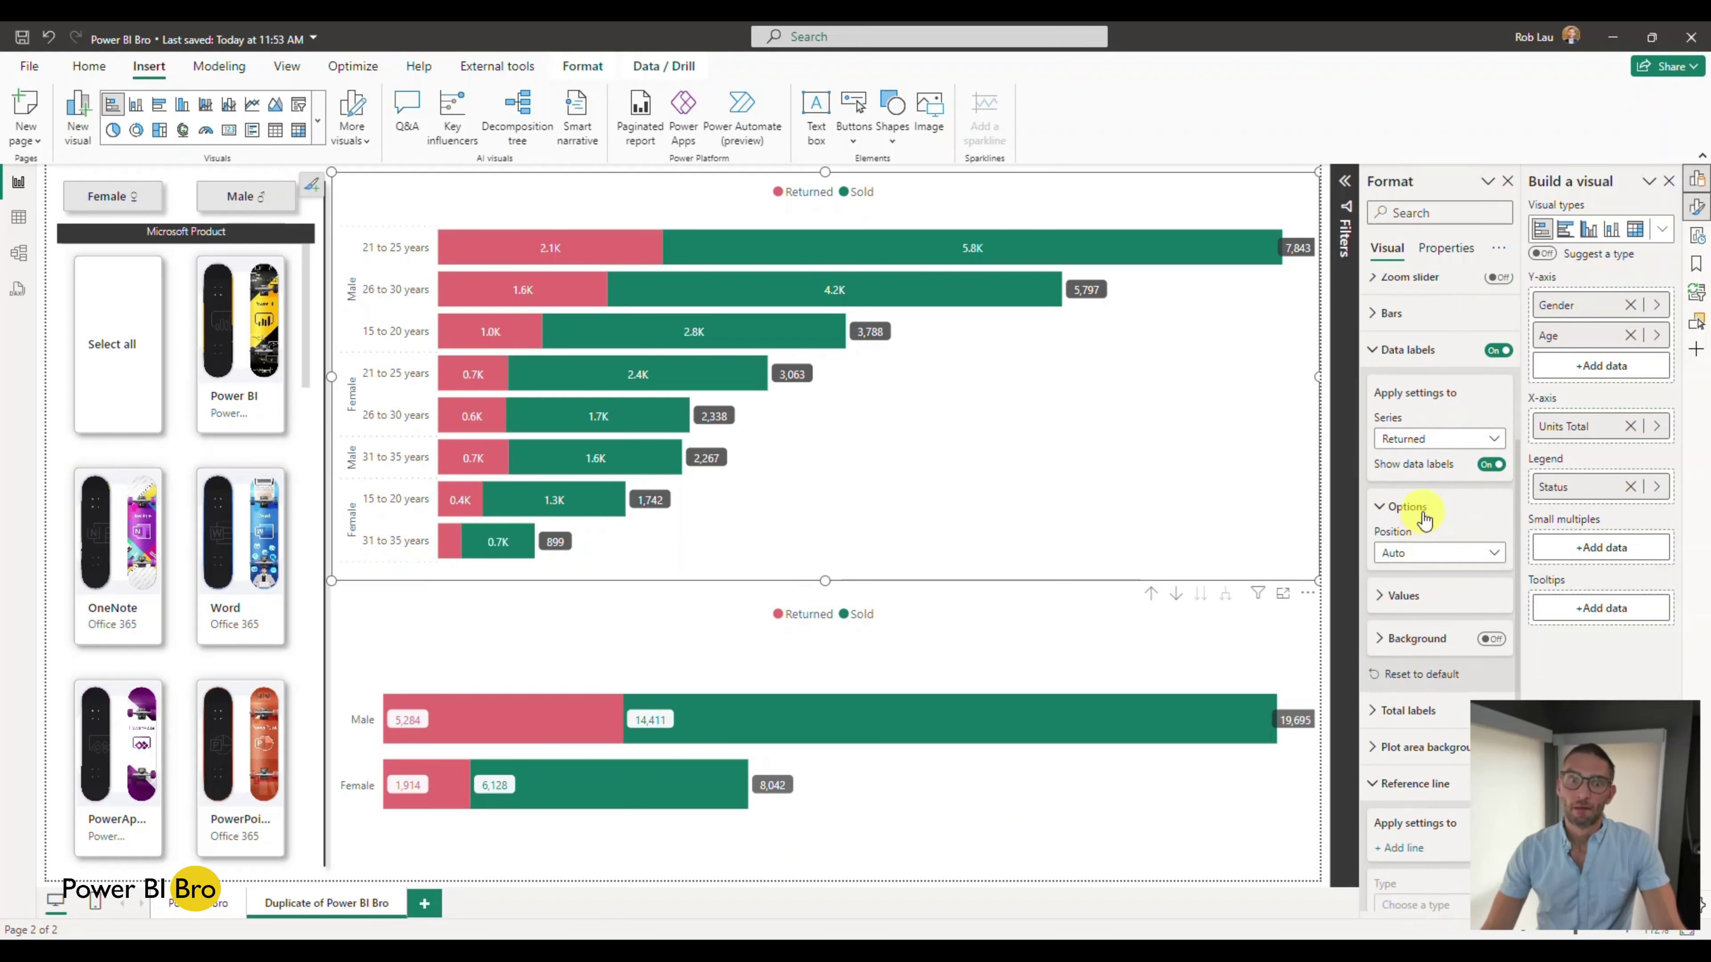
{"action": "left_click", "coordinate": [1468, 439]}
{"action": "left_click", "coordinate": [1417, 463]}
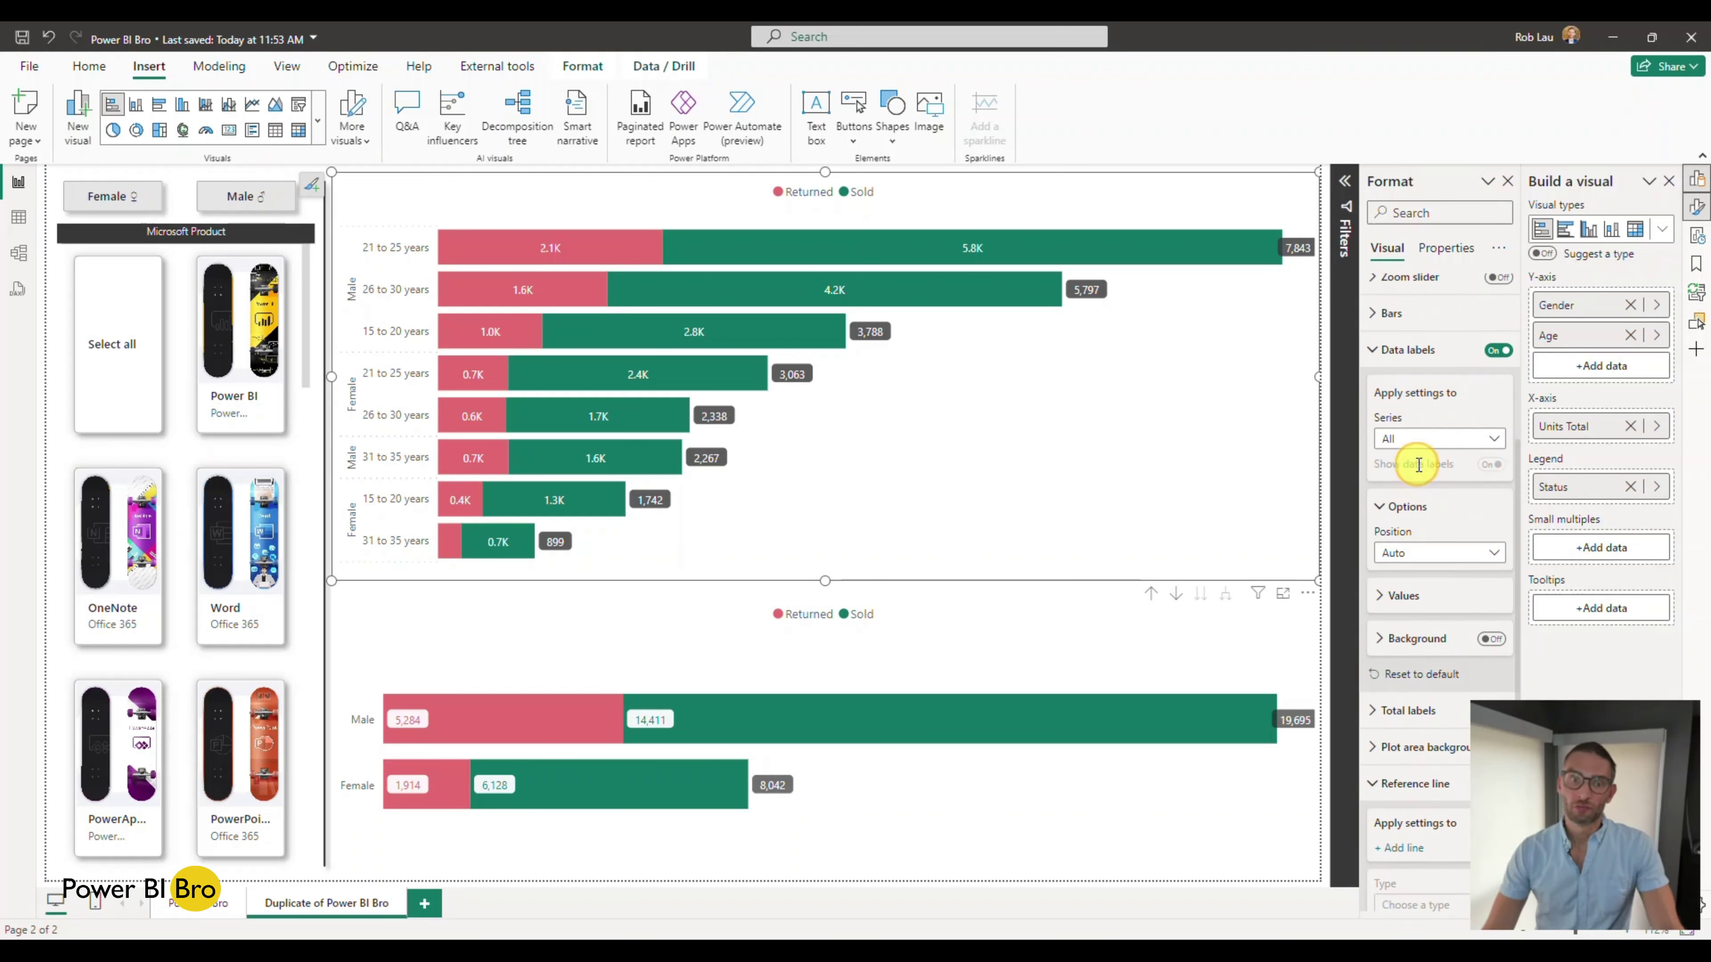
{"action": "left_click", "coordinate": [1462, 448]}
{"action": "left_click", "coordinate": [1463, 443]}
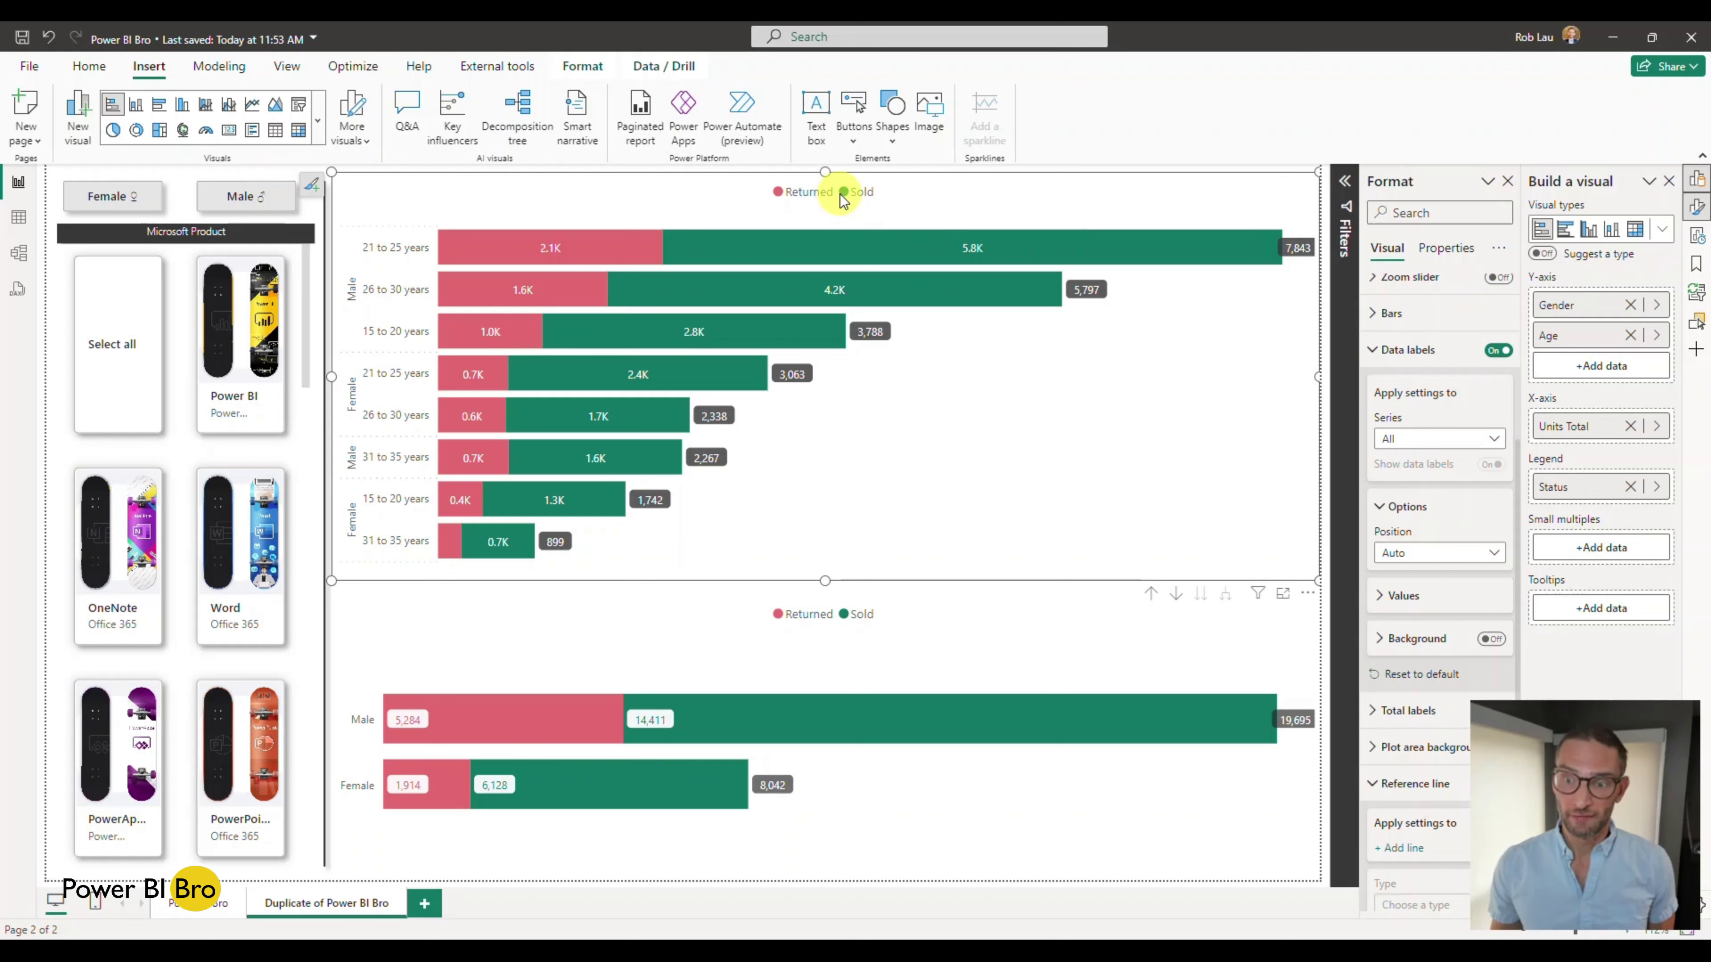
{"action": "left_click", "coordinate": [1455, 440]}
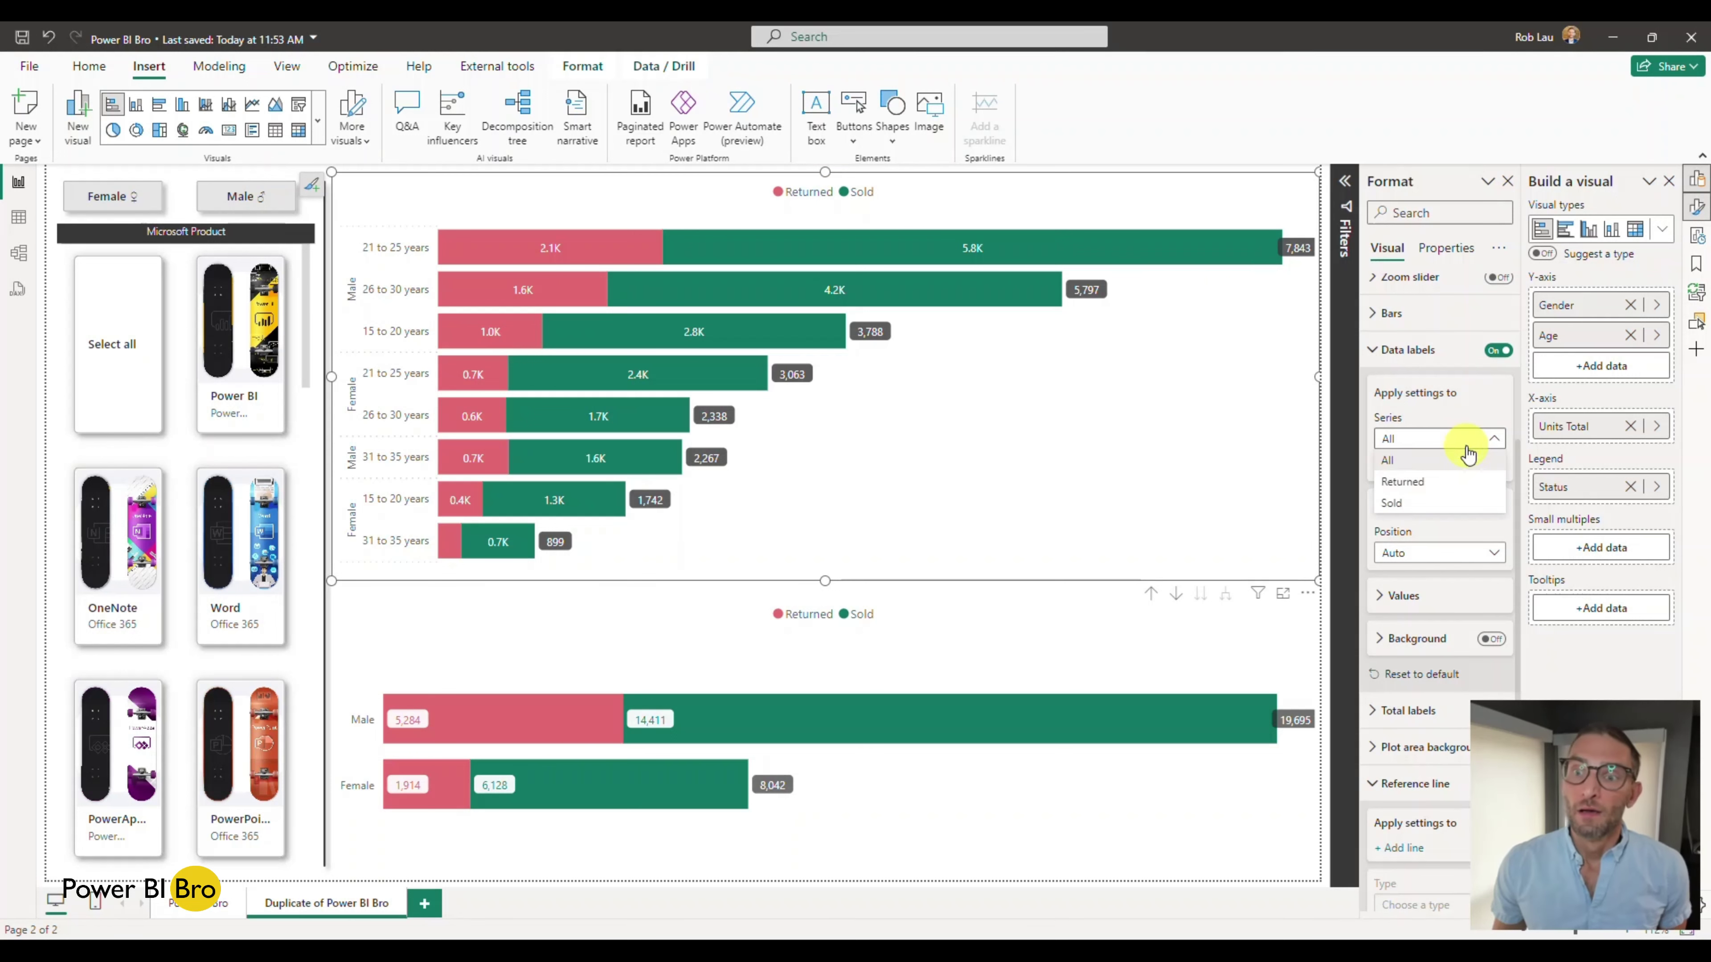
{"action": "left_click", "coordinate": [1408, 503]}
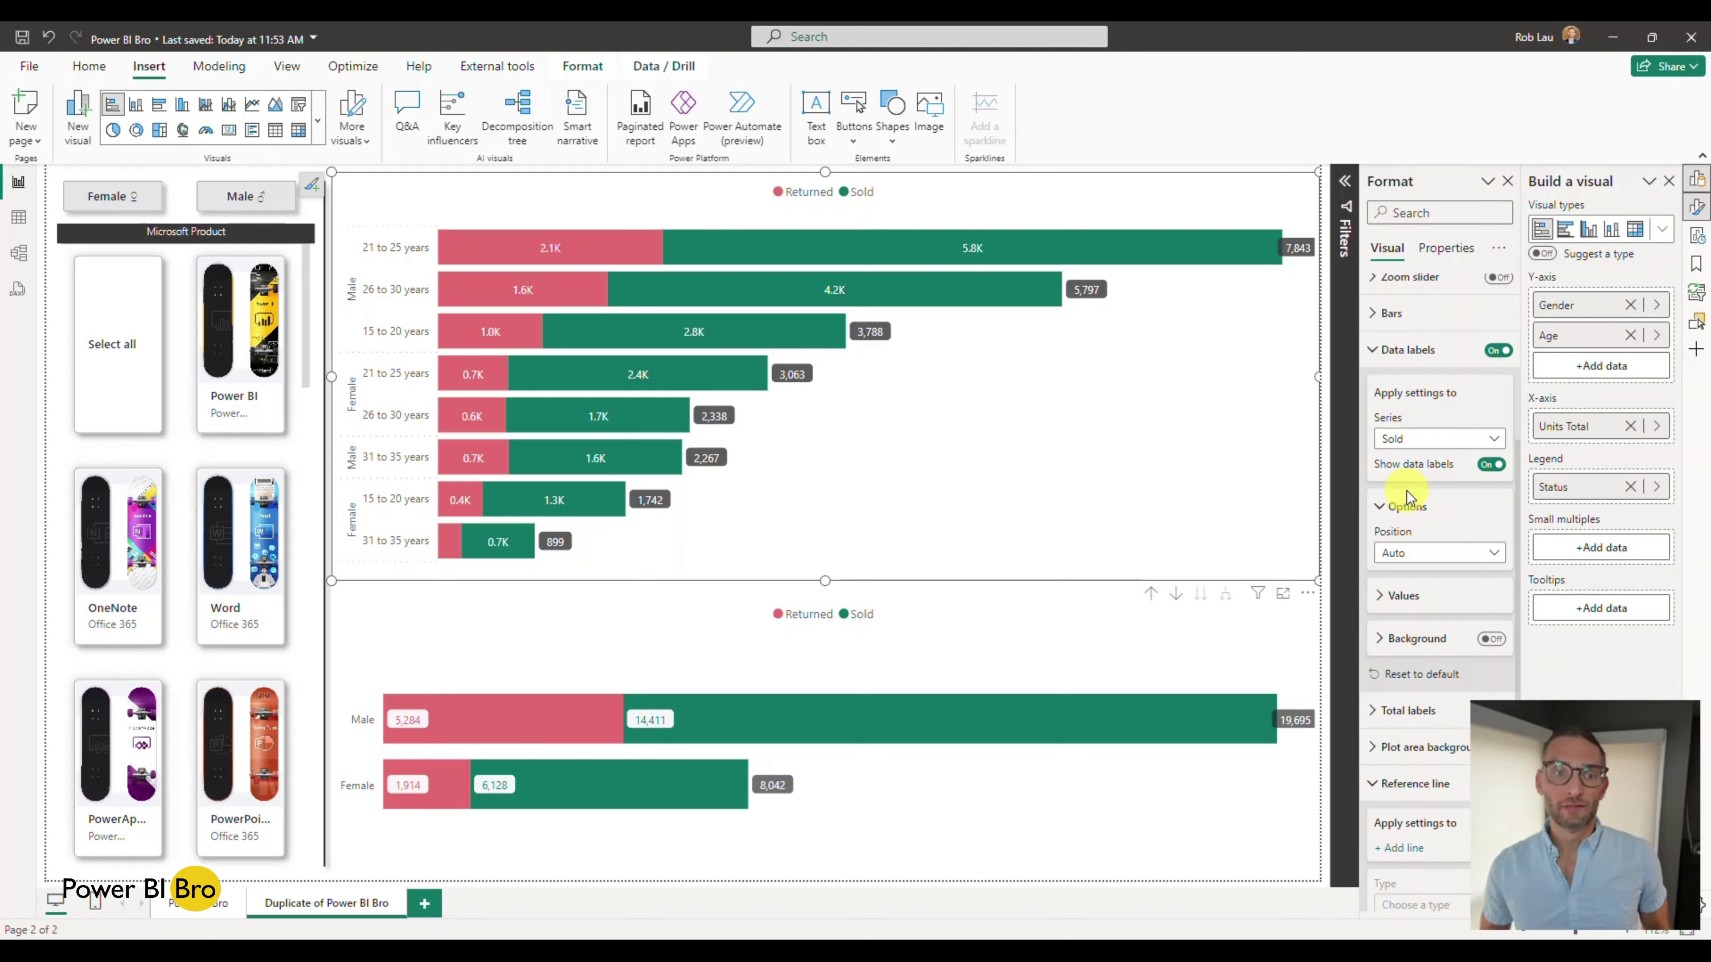
Set the position of the Sold data labels to Inside base, after trying Inside end
{"action": "scroll", "coordinate": [1435, 479], "scroll_direction": "down", "scroll_amount": 2}
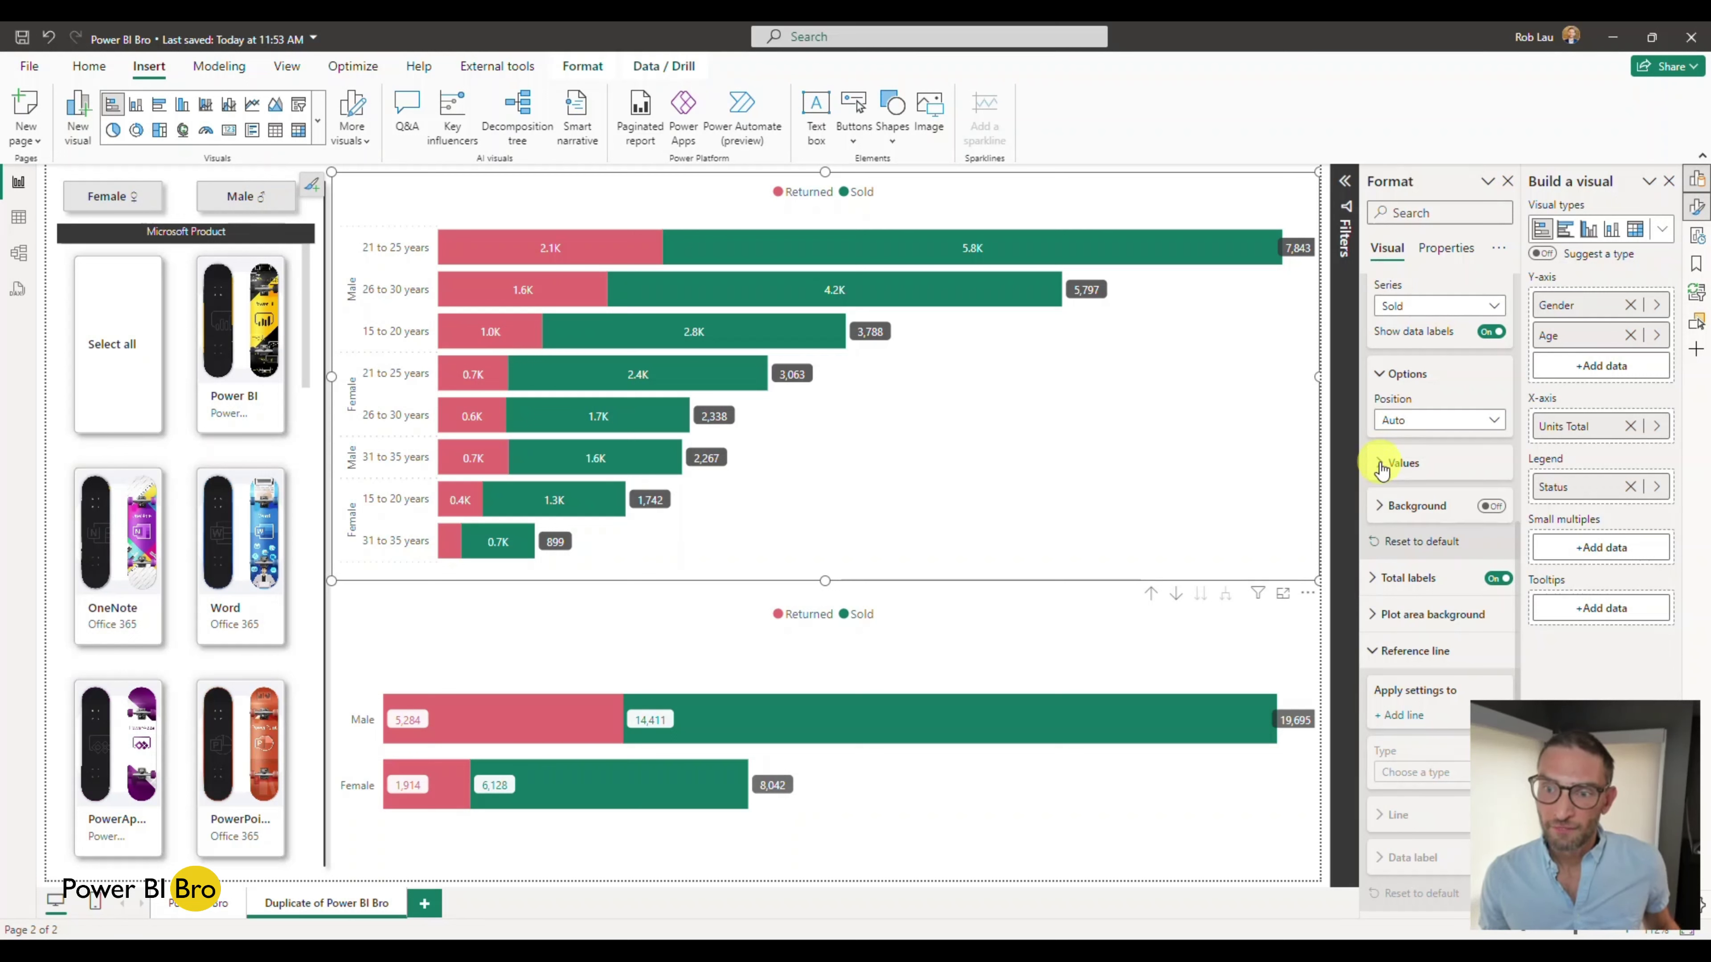
{"action": "left_click", "coordinate": [1411, 432]}
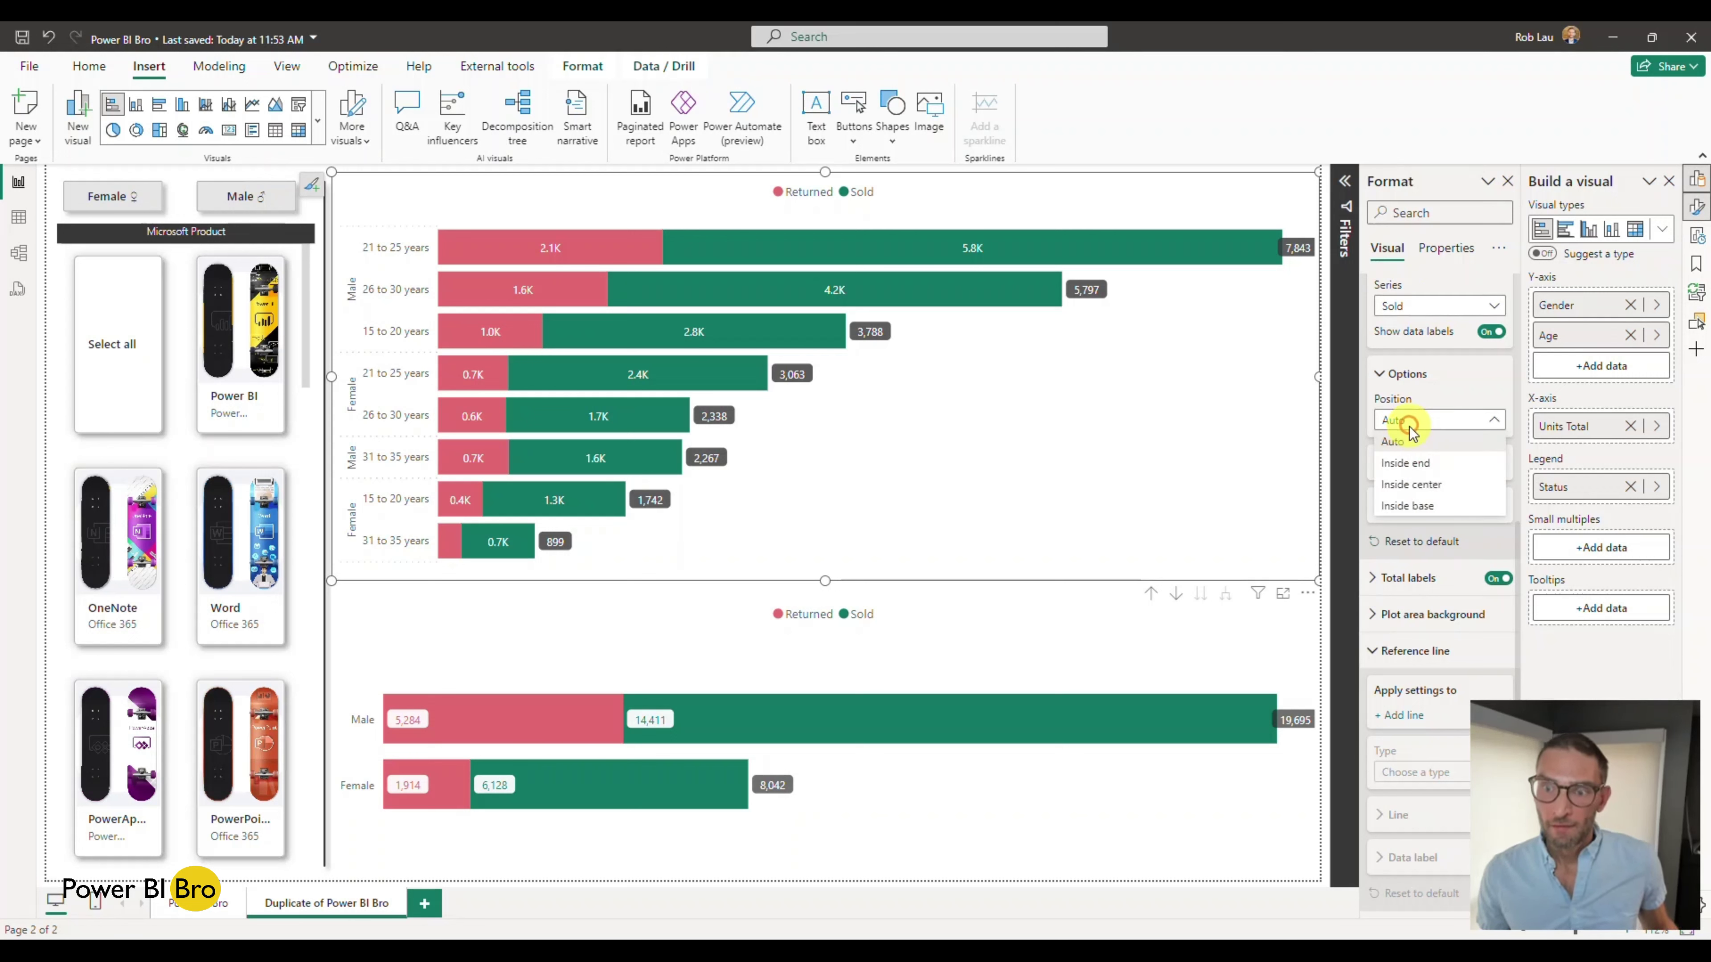
{"action": "left_click", "coordinate": [1413, 472]}
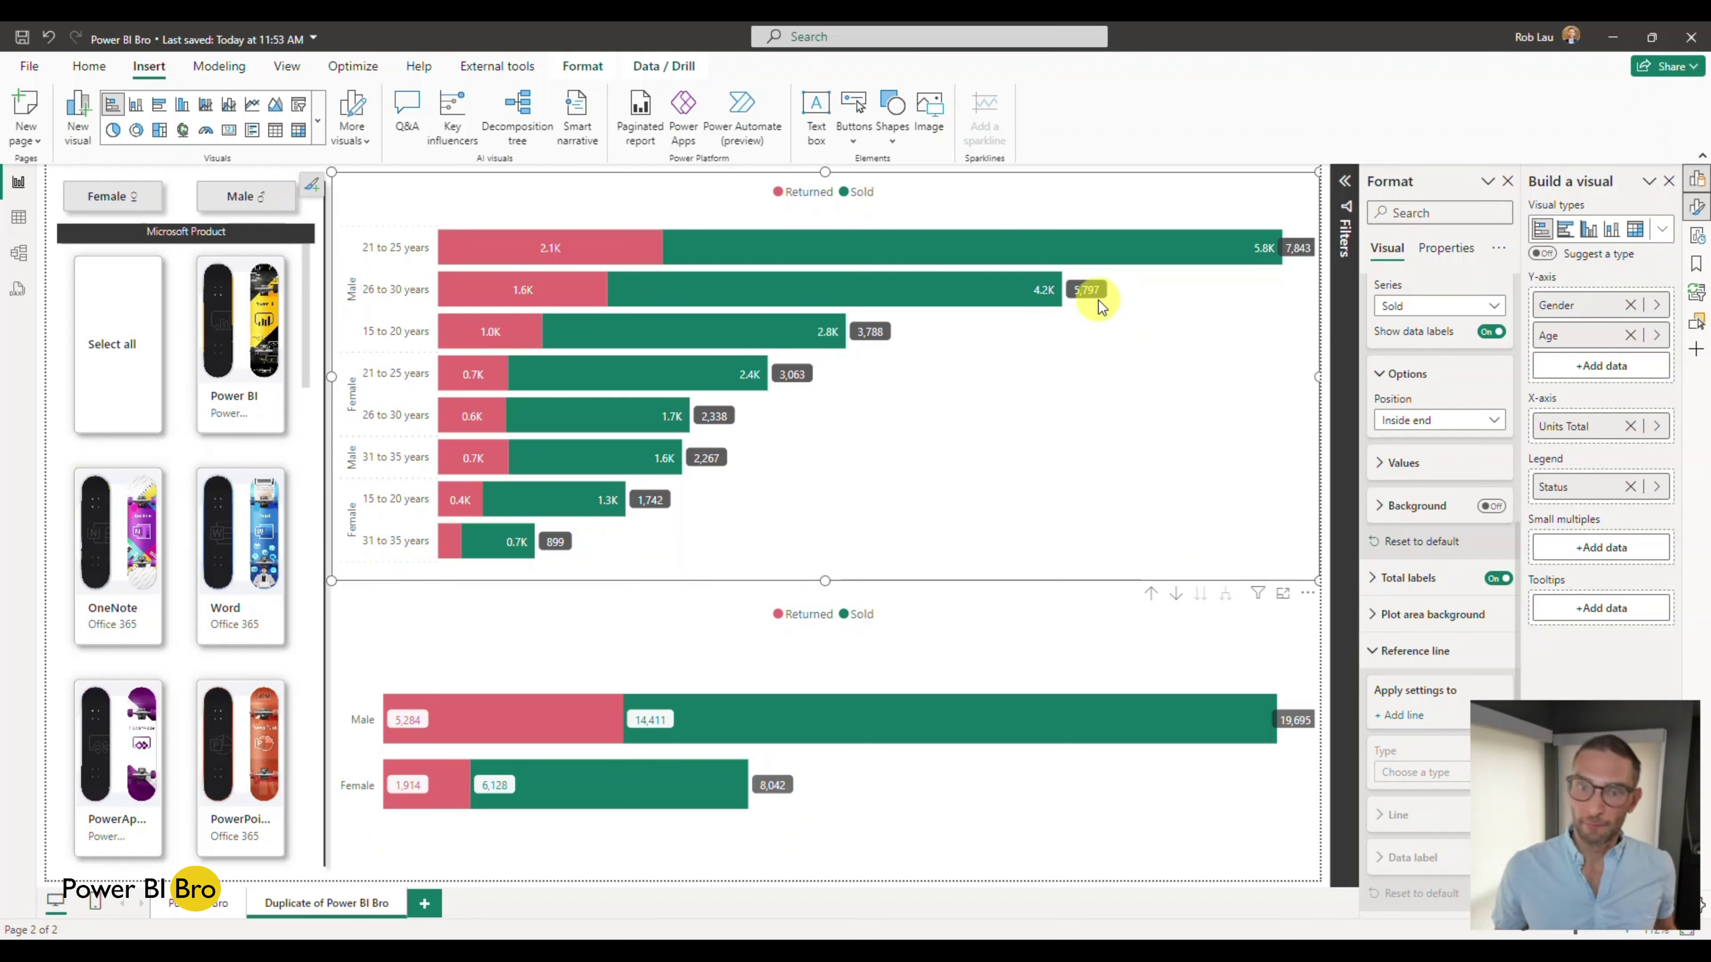
{"action": "left_click", "coordinate": [1418, 433]}
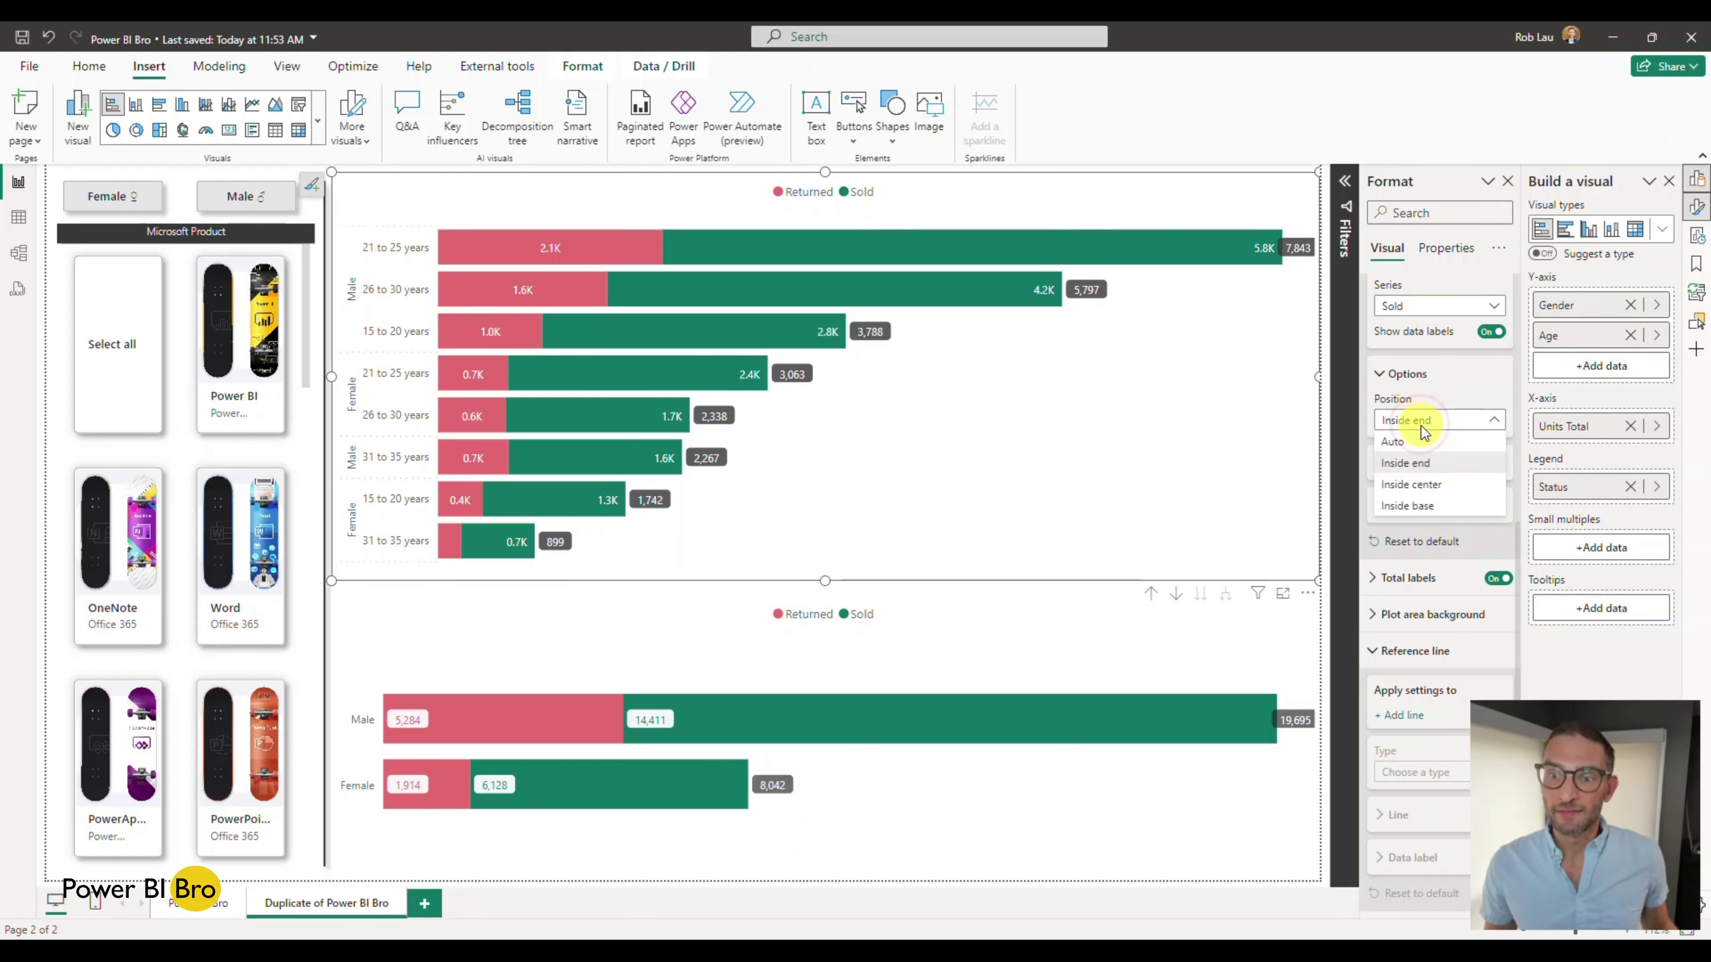
{"action": "left_click", "coordinate": [1411, 505]}
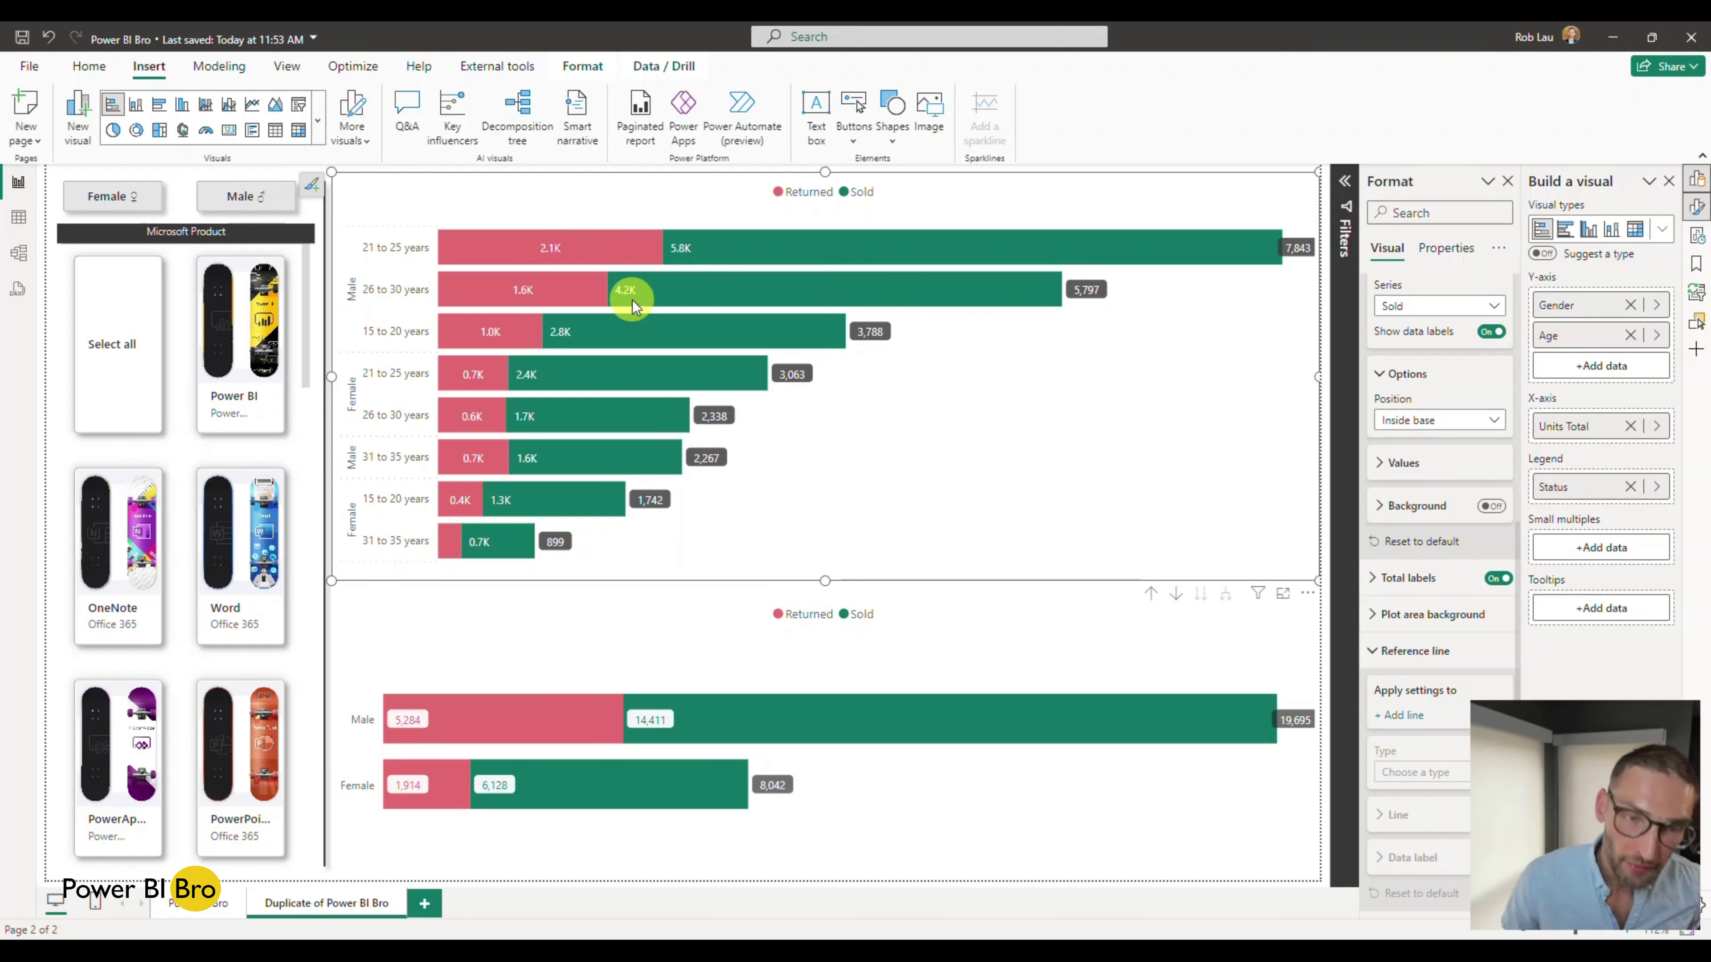
{"action": "mouse_move", "coordinate": [633, 299]}
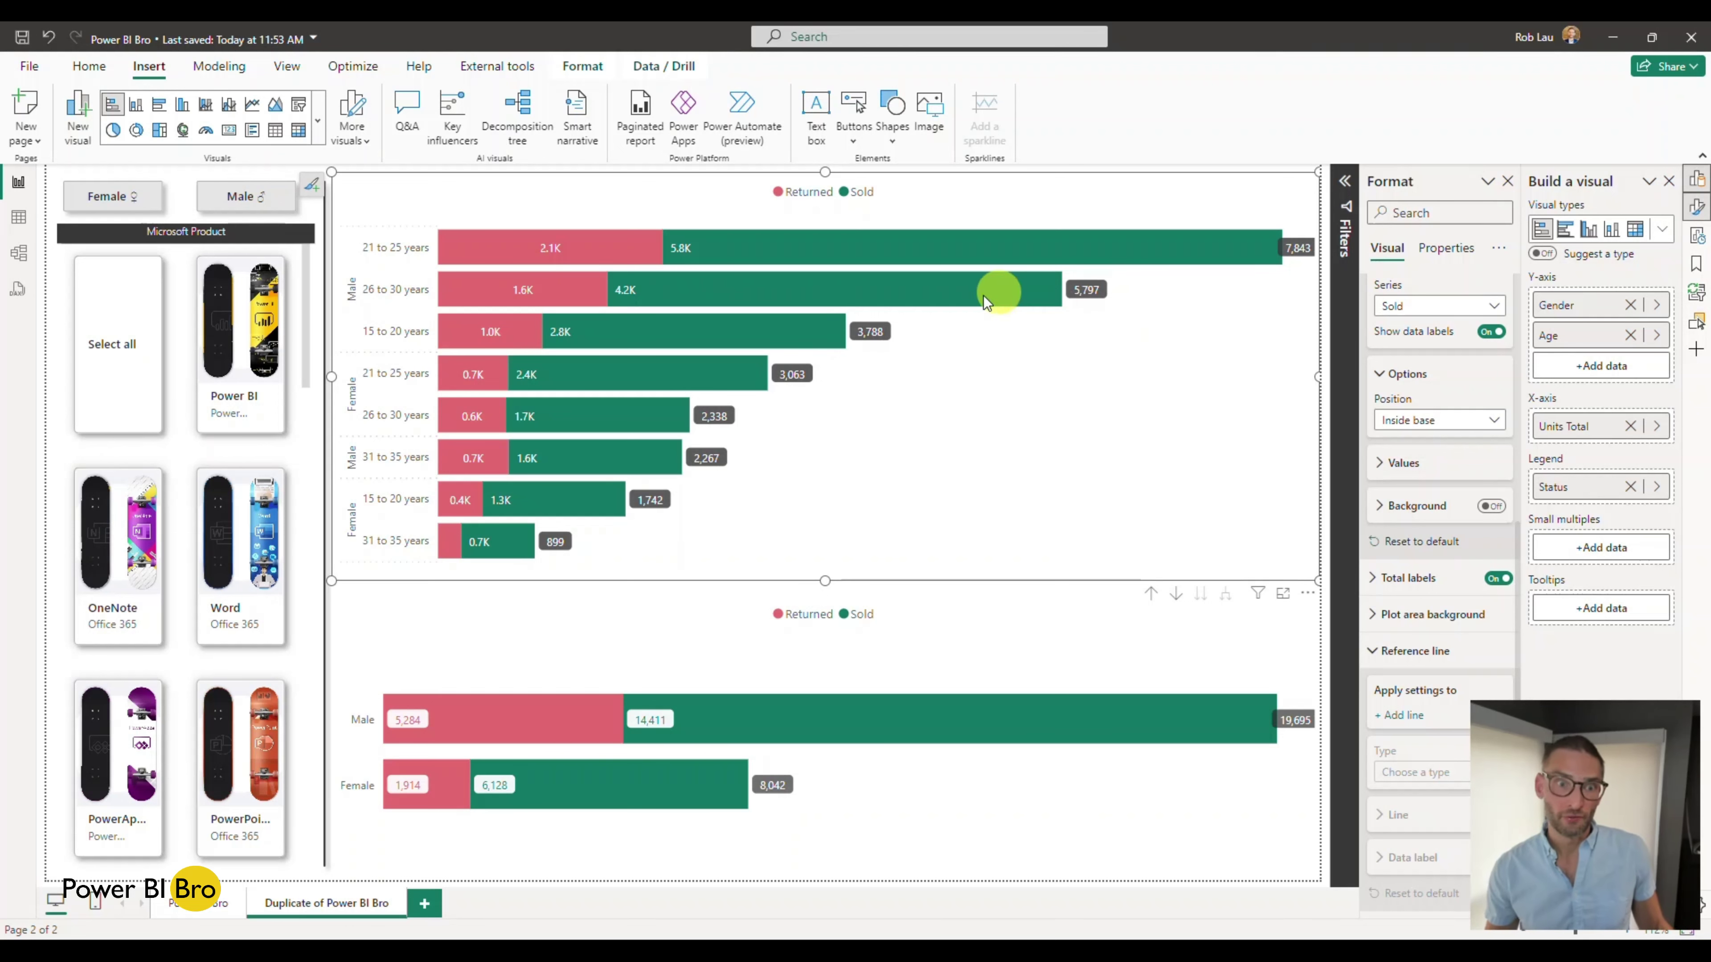
{"action": "left_click", "coordinate": [1381, 379]}
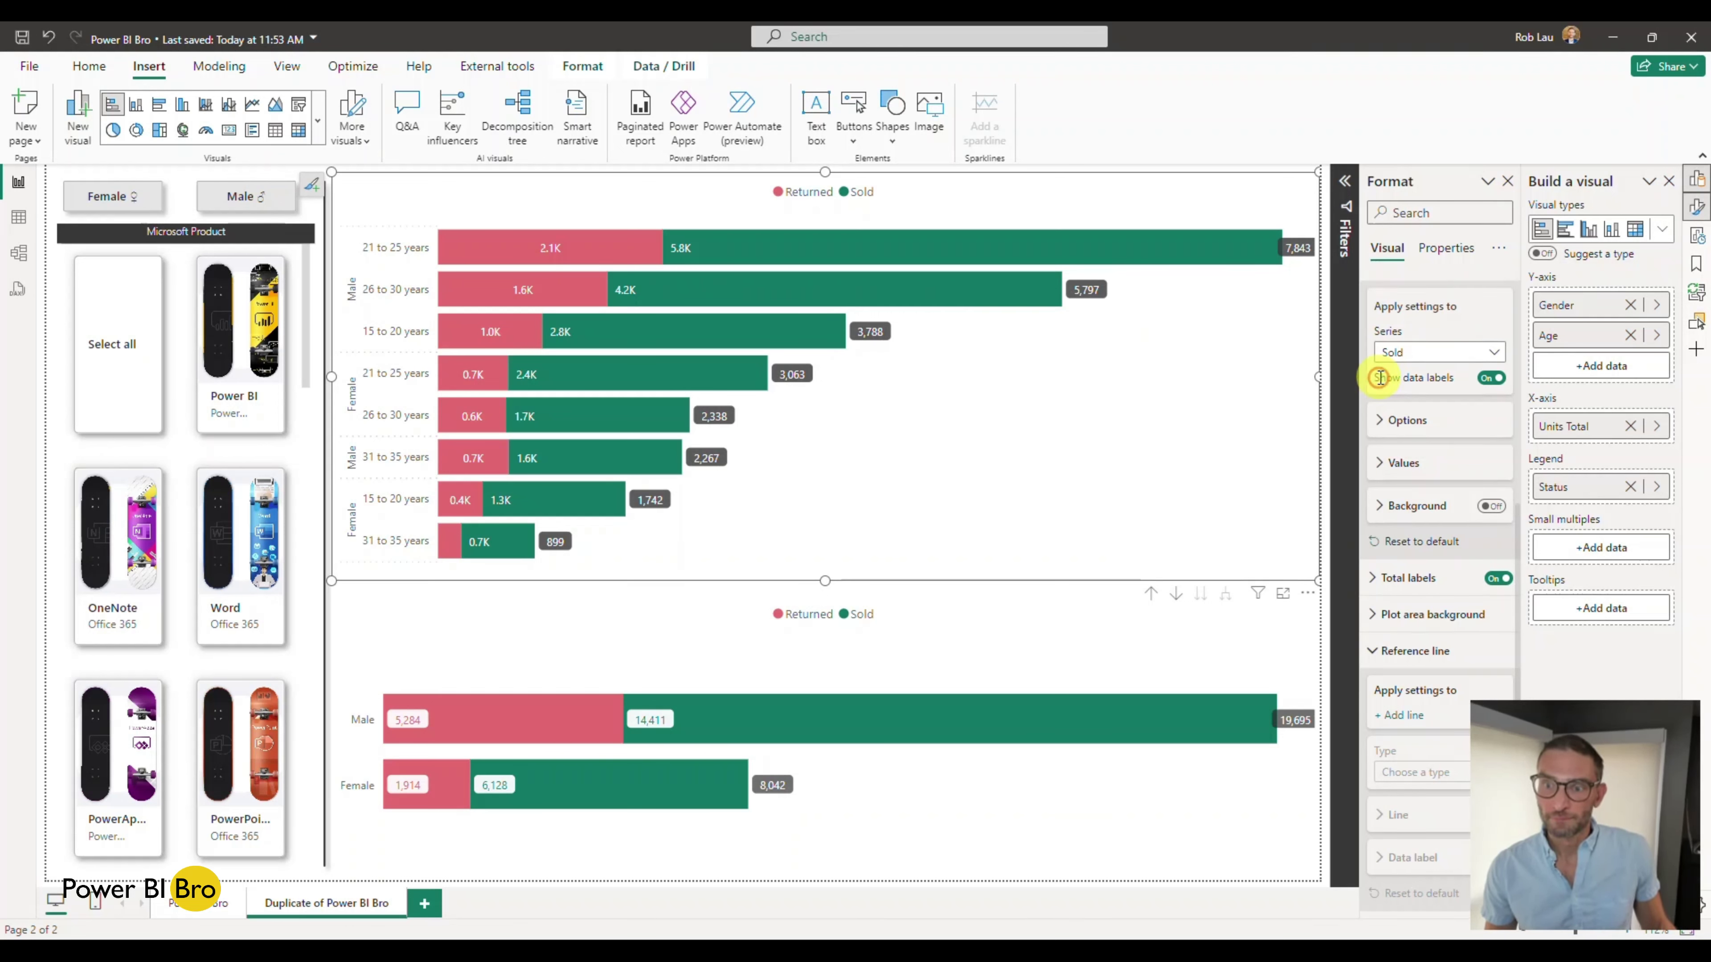
{"action": "left_click", "coordinate": [1381, 464]}
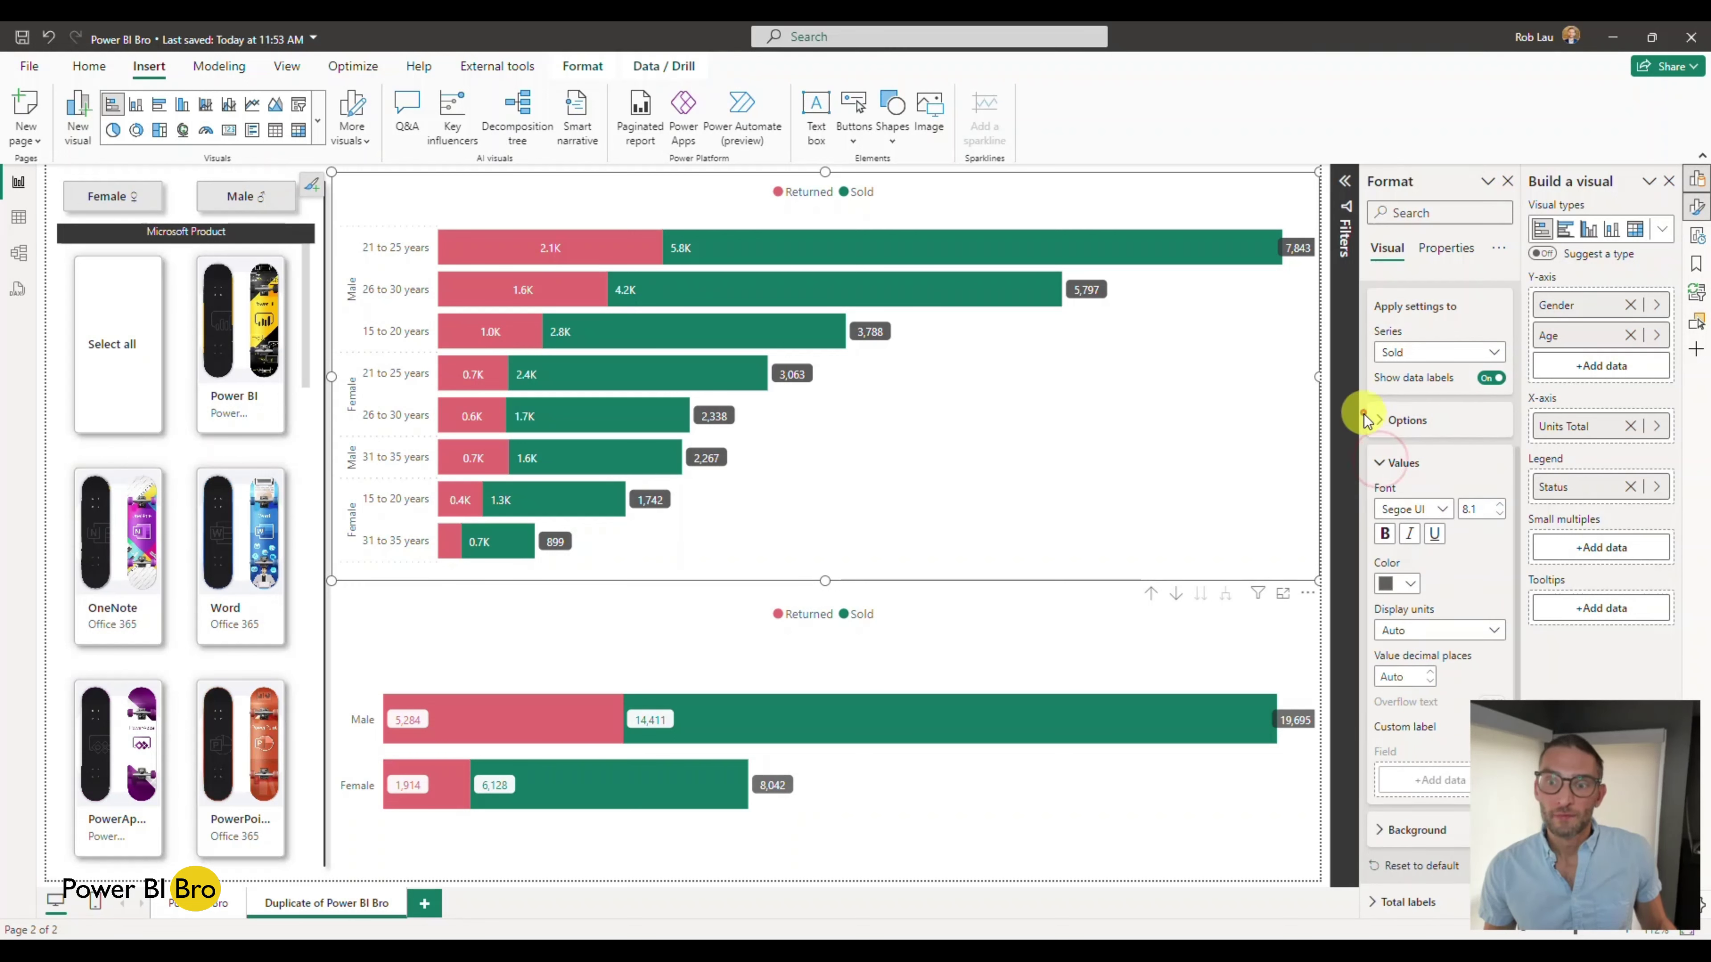
{"action": "left_click", "coordinate": [1380, 420]}
{"action": "left_click", "coordinate": [1380, 421]}
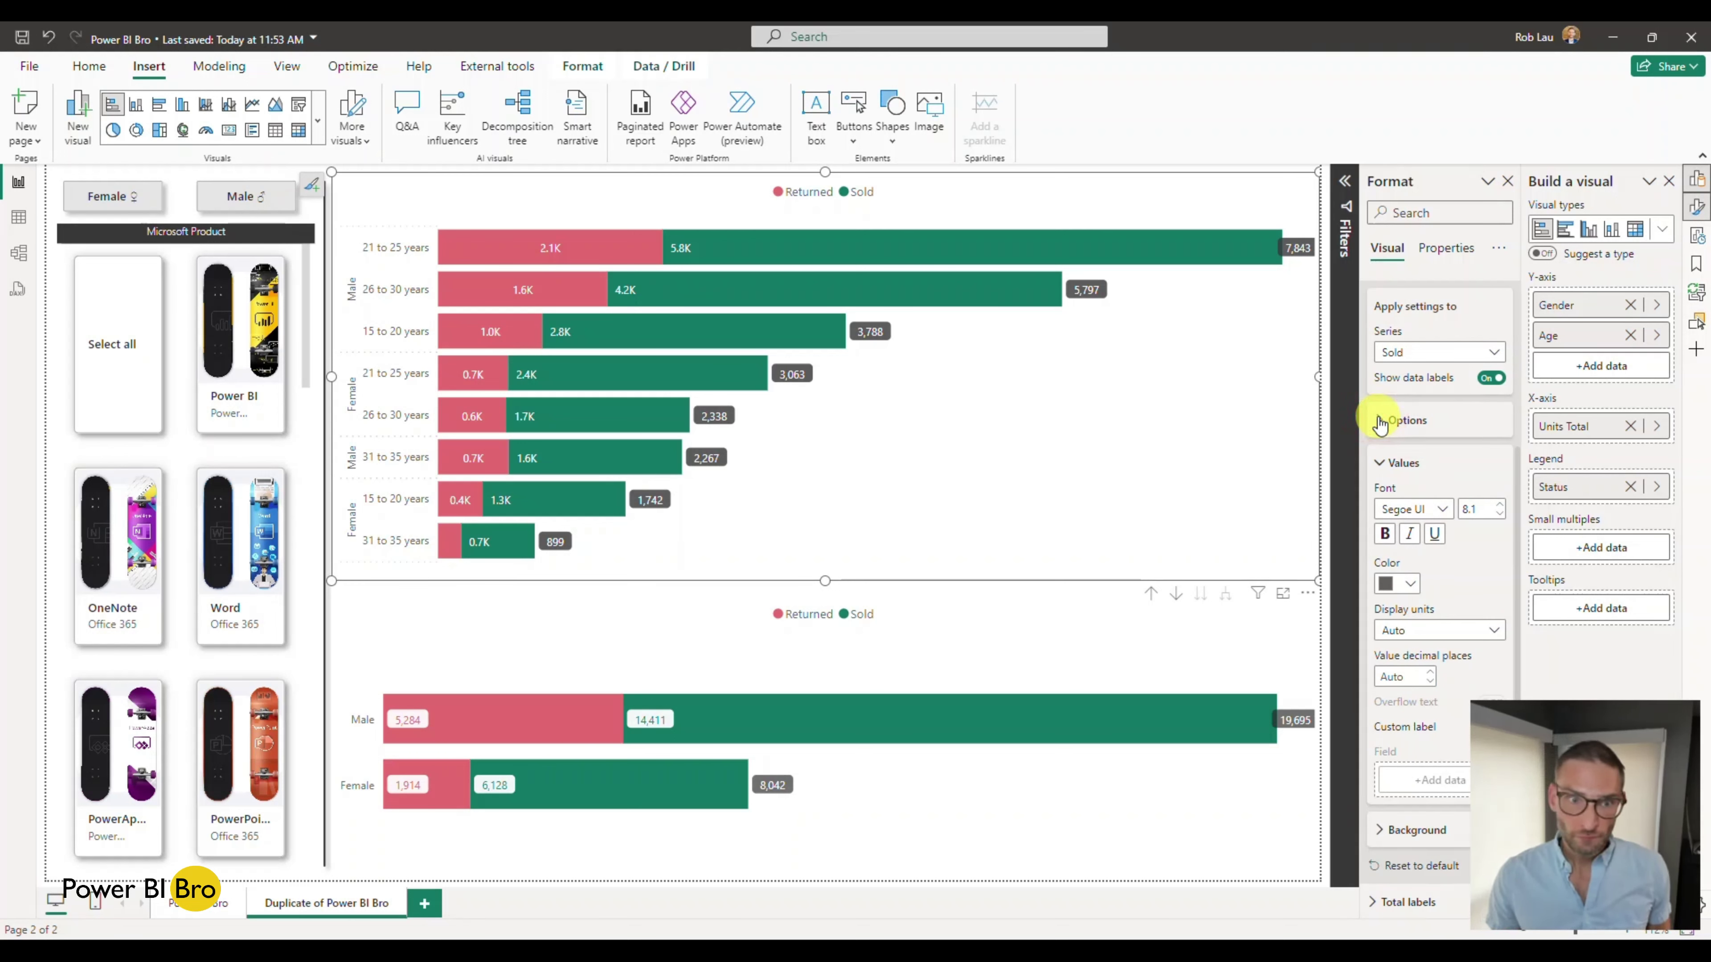
{"action": "scroll", "coordinate": [1425, 492], "scroll_direction": "down", "scroll_amount": 1}
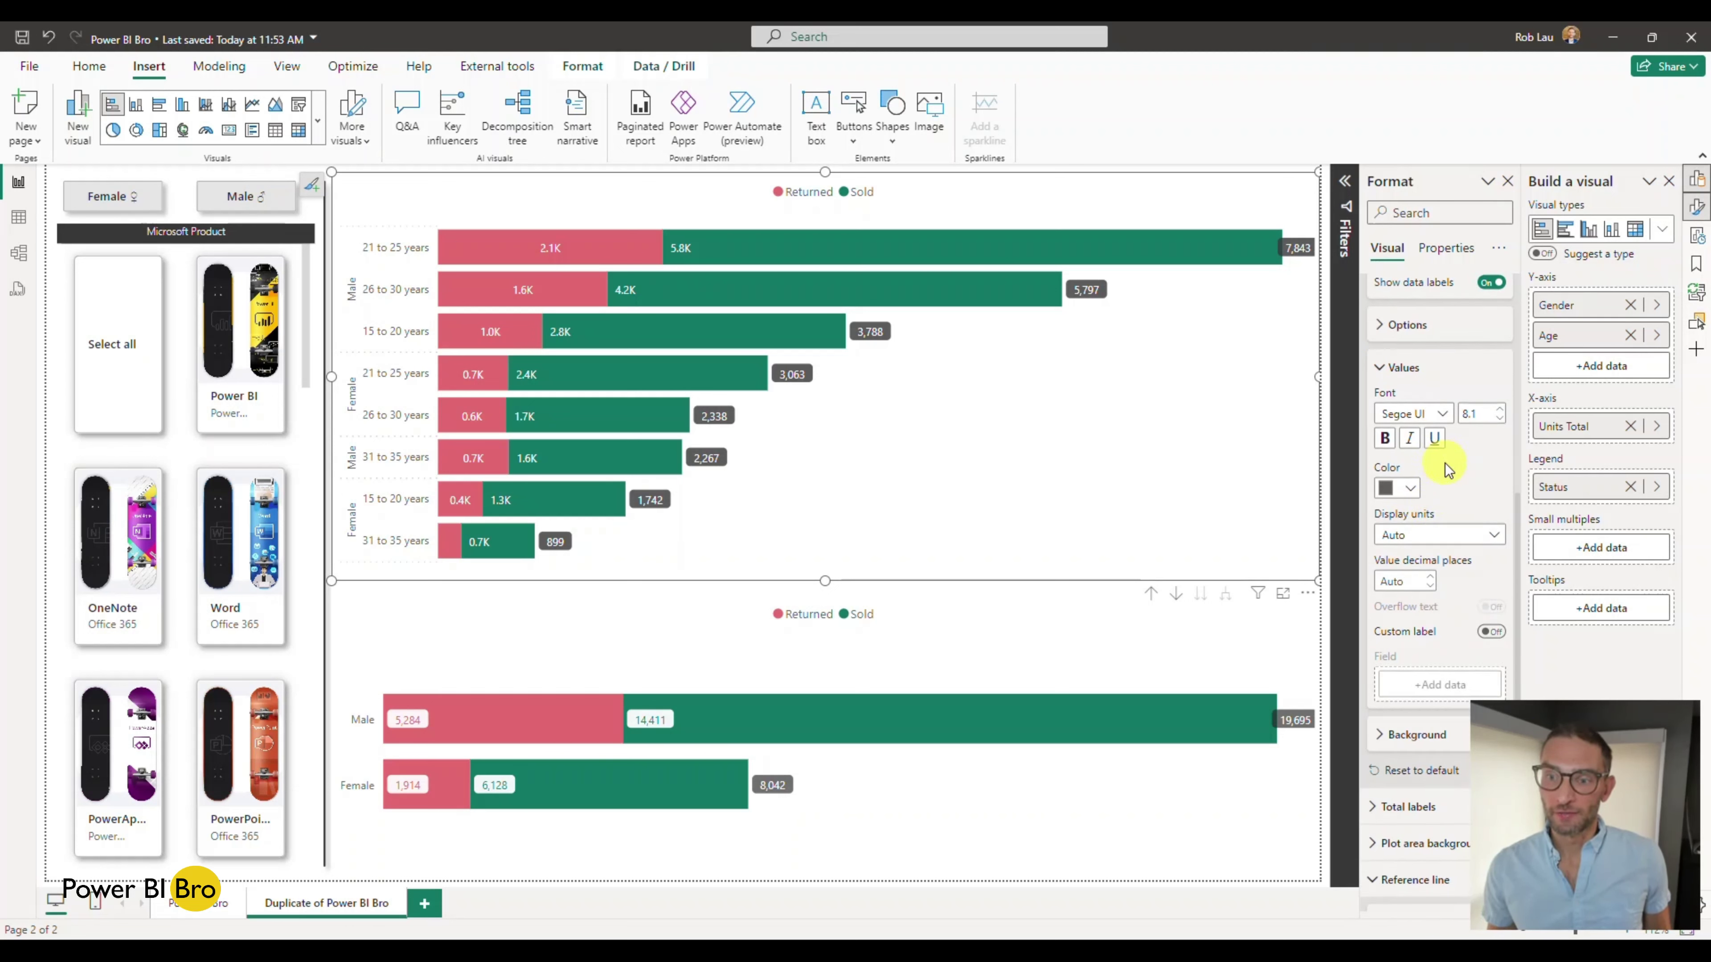
{"action": "left_click", "coordinate": [1381, 369]}
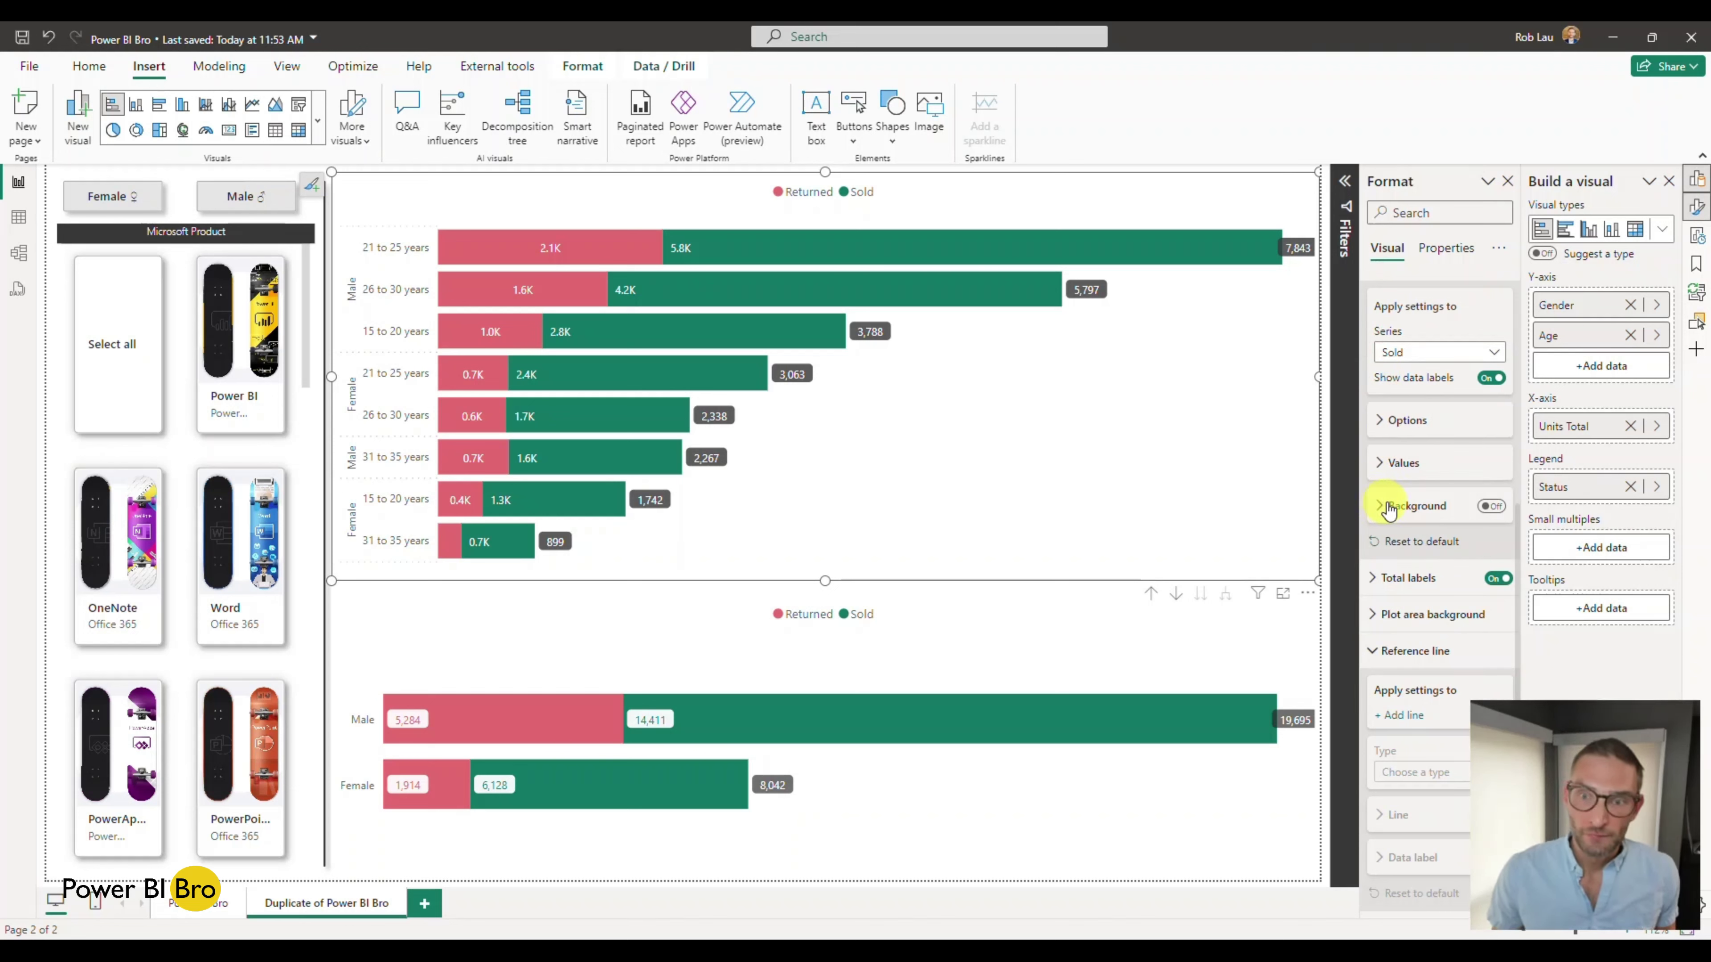
Turn on the background of the Sold data labels and color it white
{"action": "left_click", "coordinate": [1489, 506]}
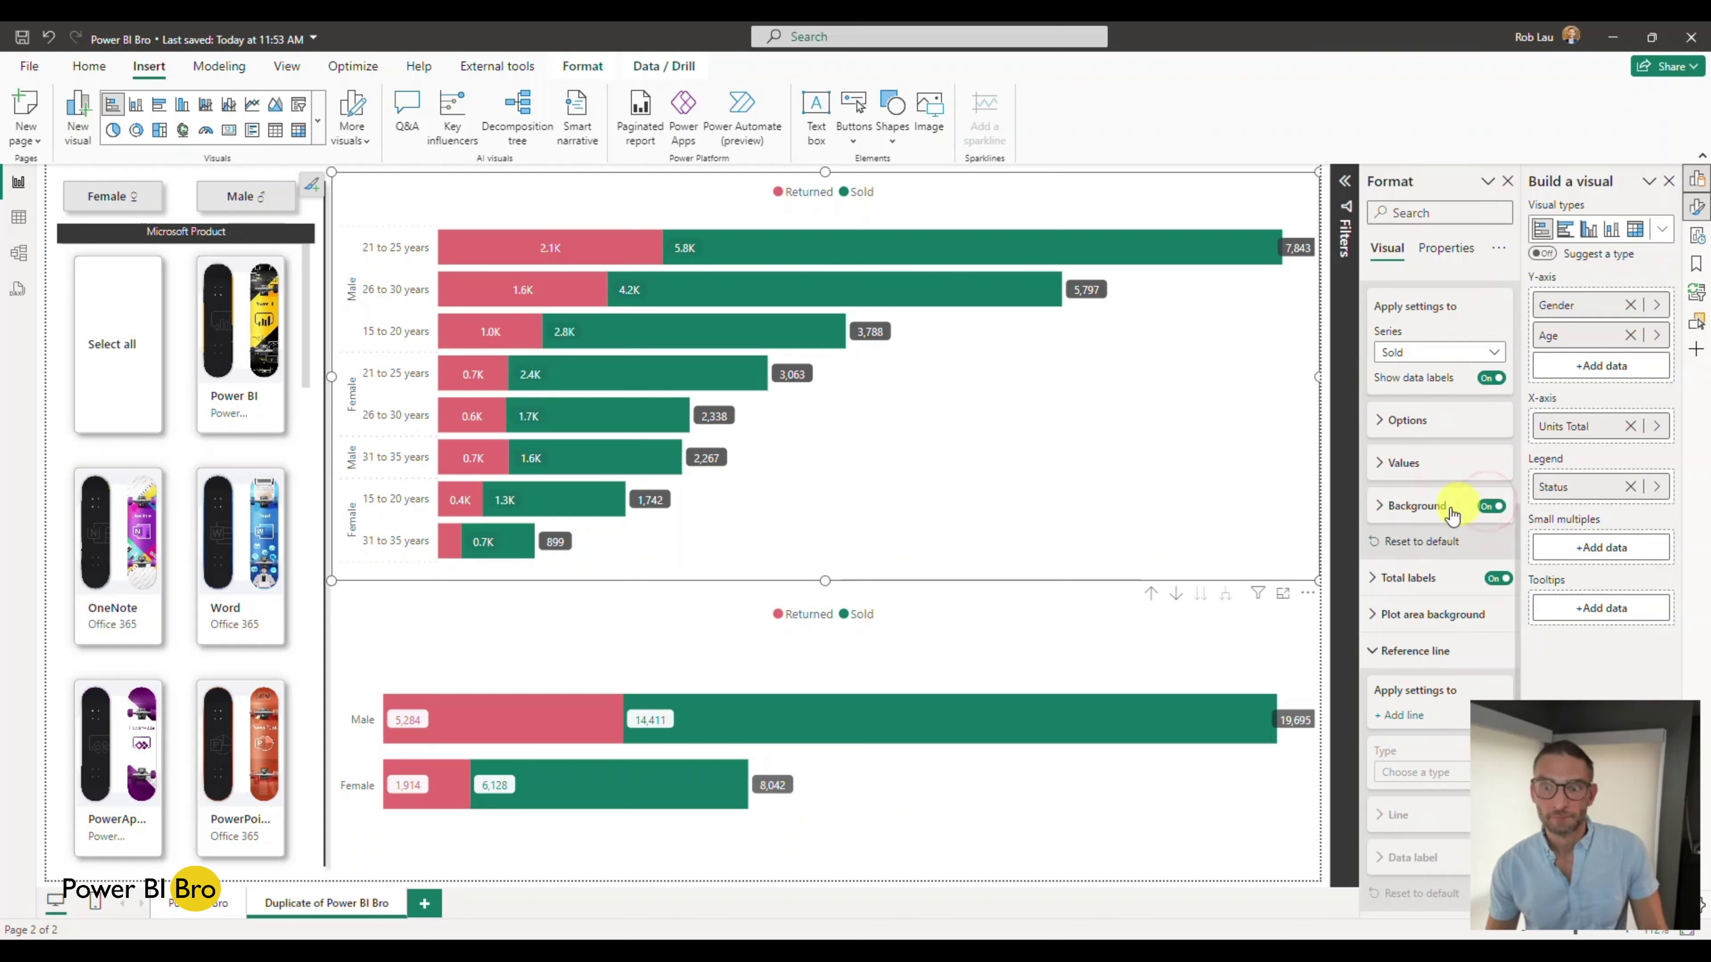
{"action": "left_click", "coordinate": [1379, 504]}
{"action": "scroll", "coordinate": [1383, 508], "scroll_direction": "down", "scroll_amount": 1}
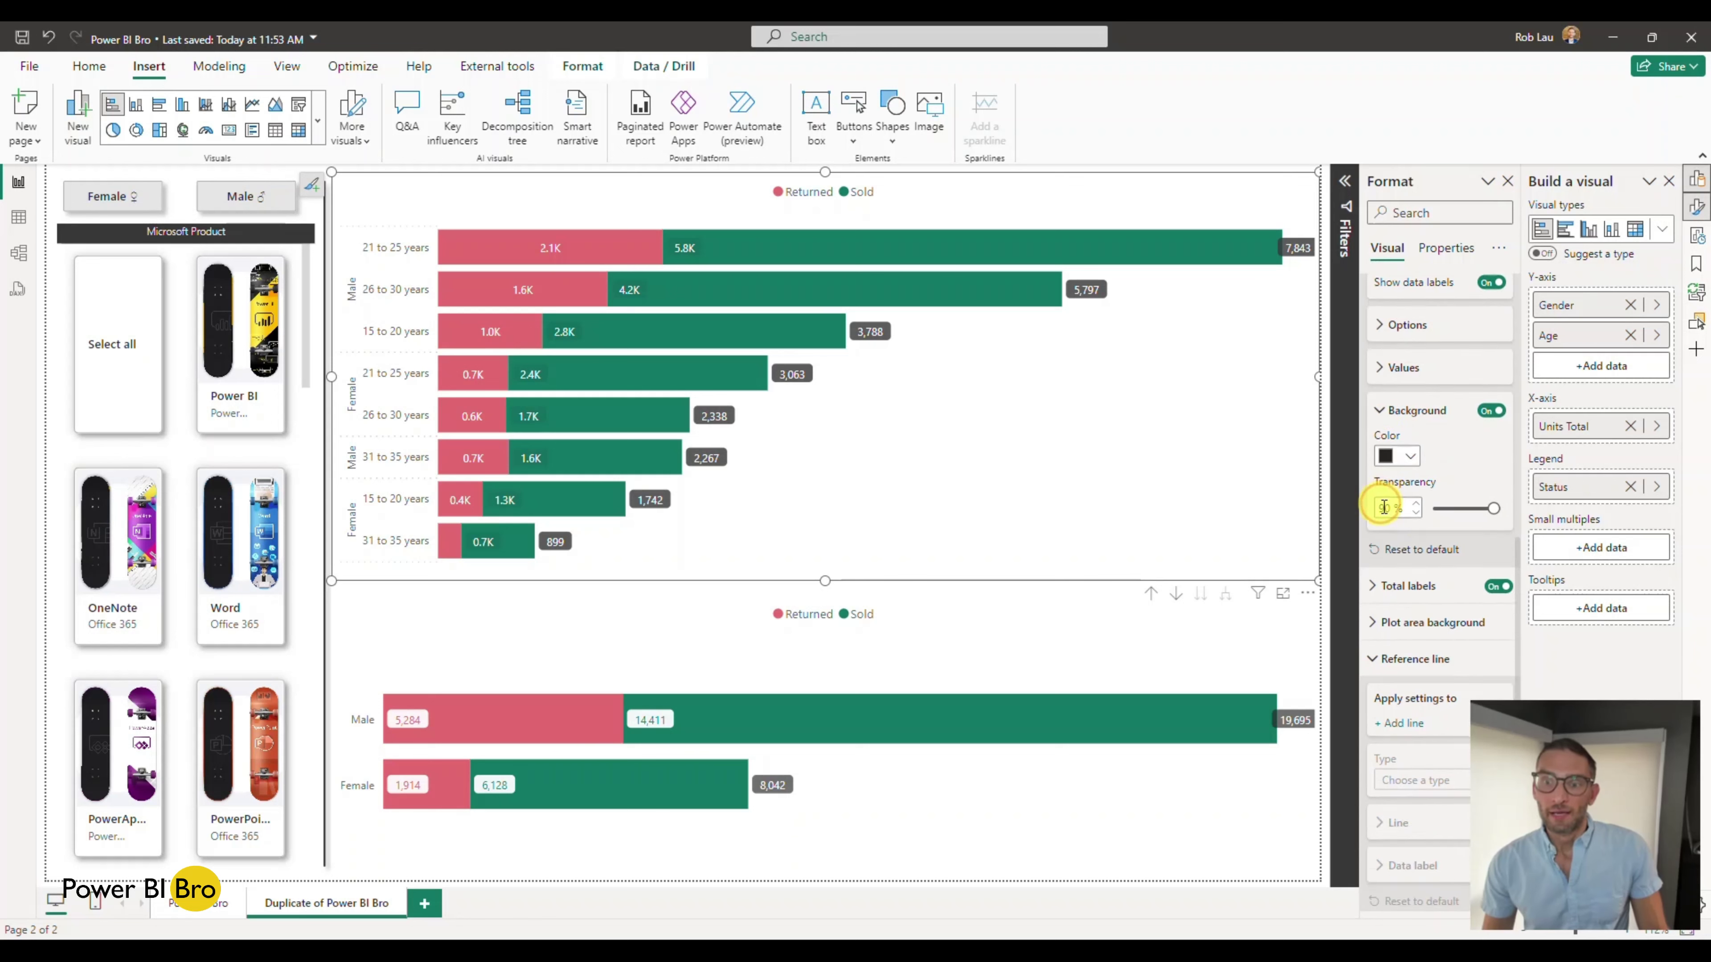
{"action": "left_click", "coordinate": [1414, 463]}
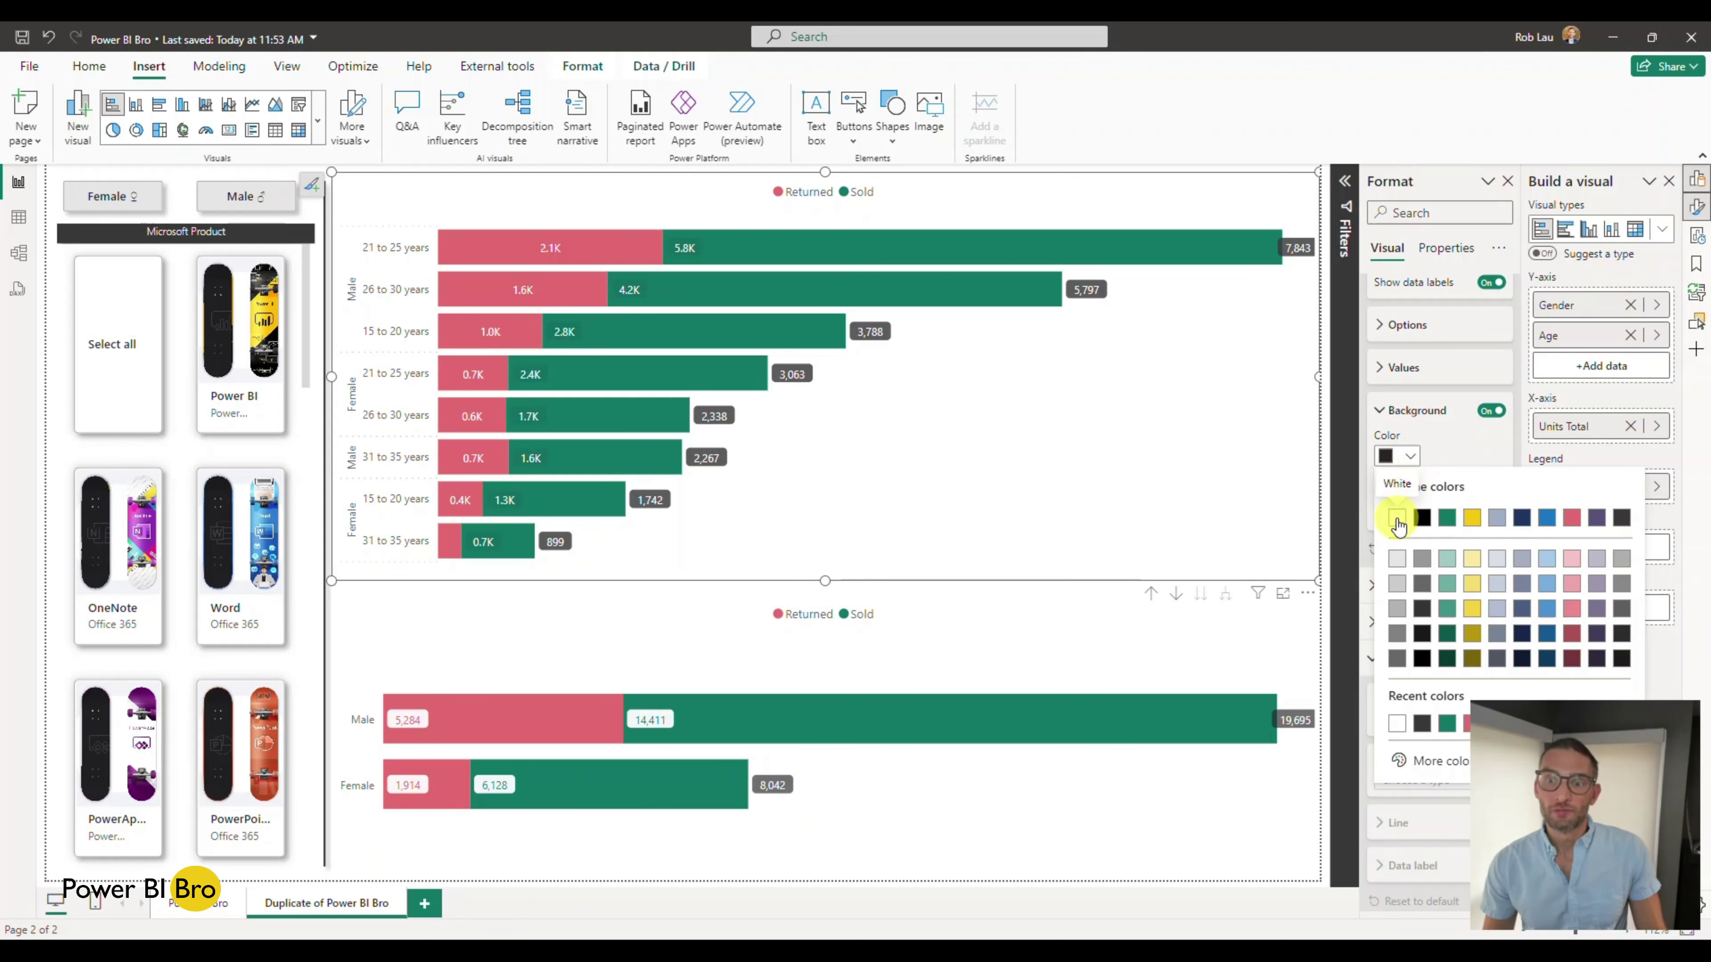
{"action": "left_click", "coordinate": [1398, 525]}
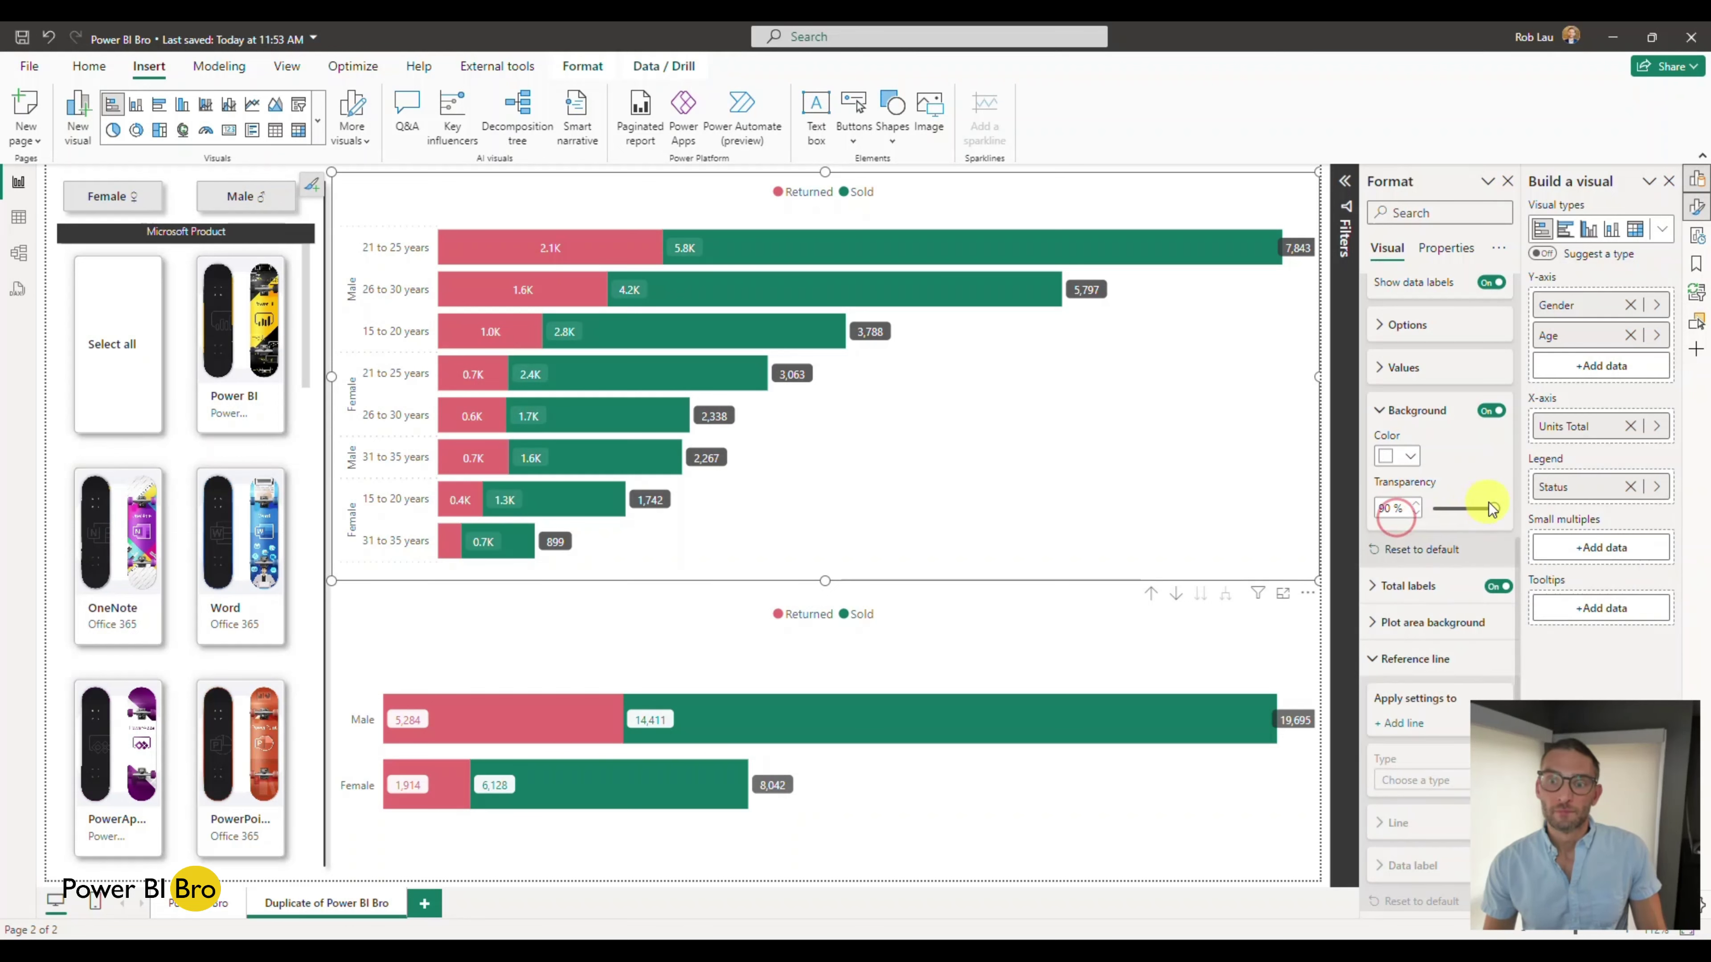
Set the transparency of the Sold labels' background to 8%, after trying 0%
{"action": "double_click", "coordinate": [1388, 509]}
{"action": "type", "text": "0"}
{"action": "key", "text": "Return"}
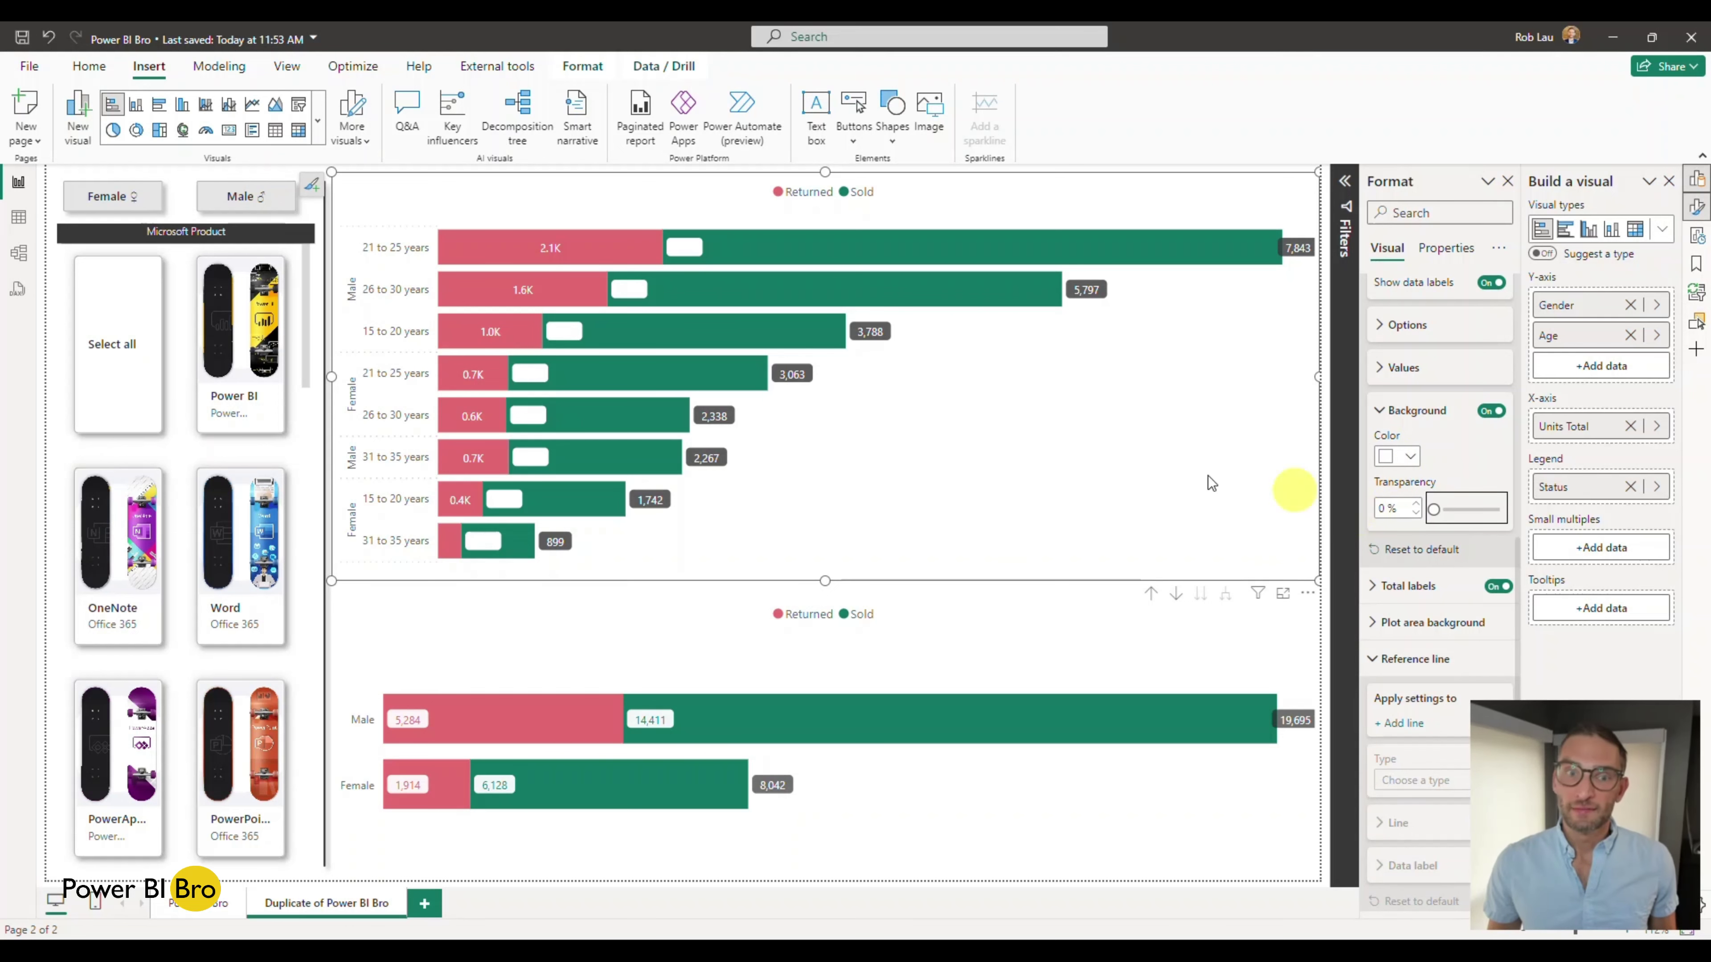
{"action": "mouse_move", "coordinate": [684, 339]}
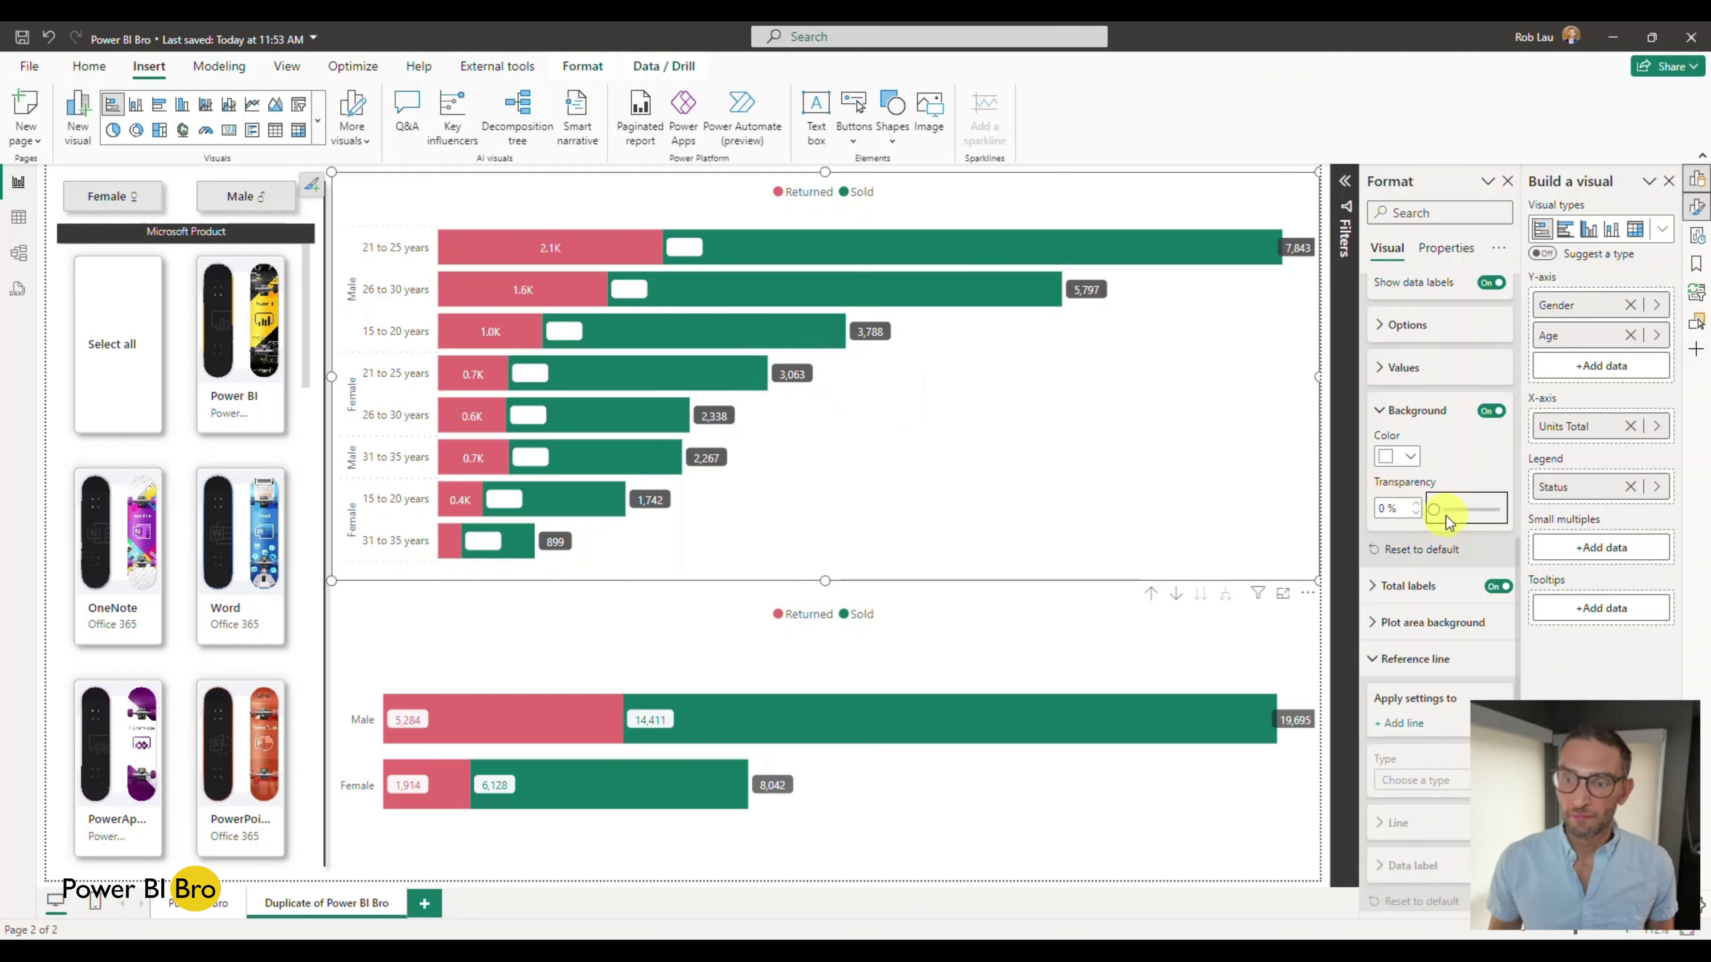
{"action": "left_click_drag", "start_coordinate": [1436, 510], "coordinate": [1436, 509]}
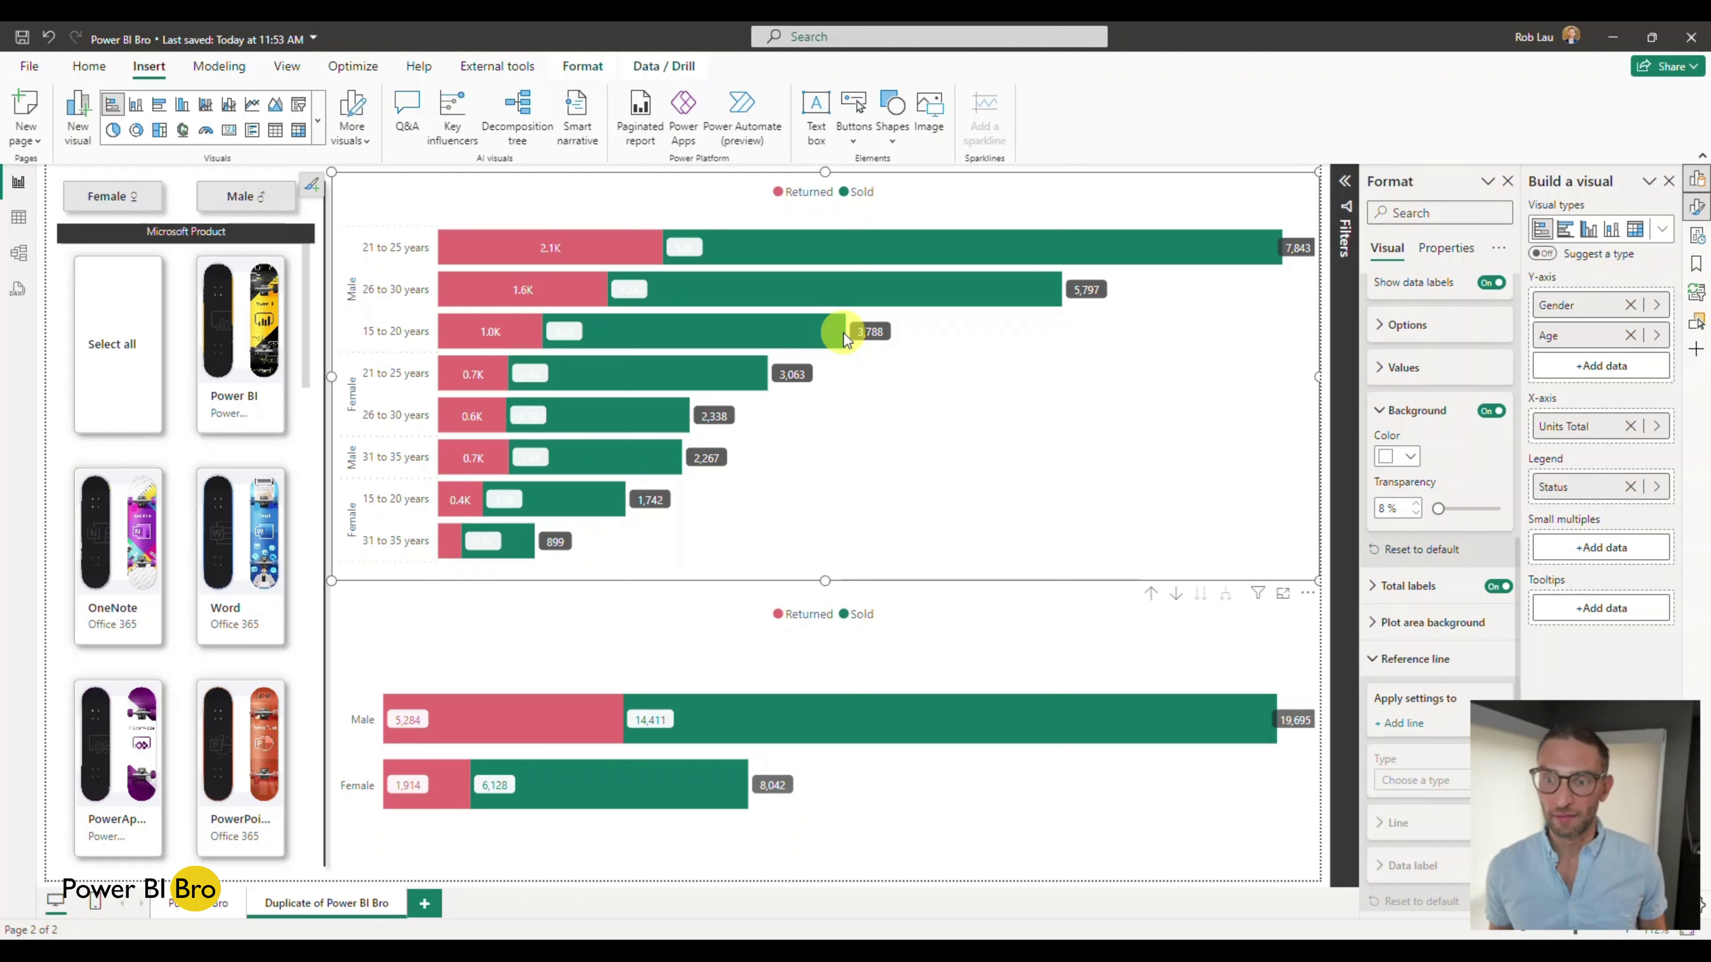
Change the text color of the Sold data labels to the green theme color that matches the Sold bars
{"action": "left_click", "coordinate": [1379, 415]}
{"action": "left_click", "coordinate": [1381, 461]}
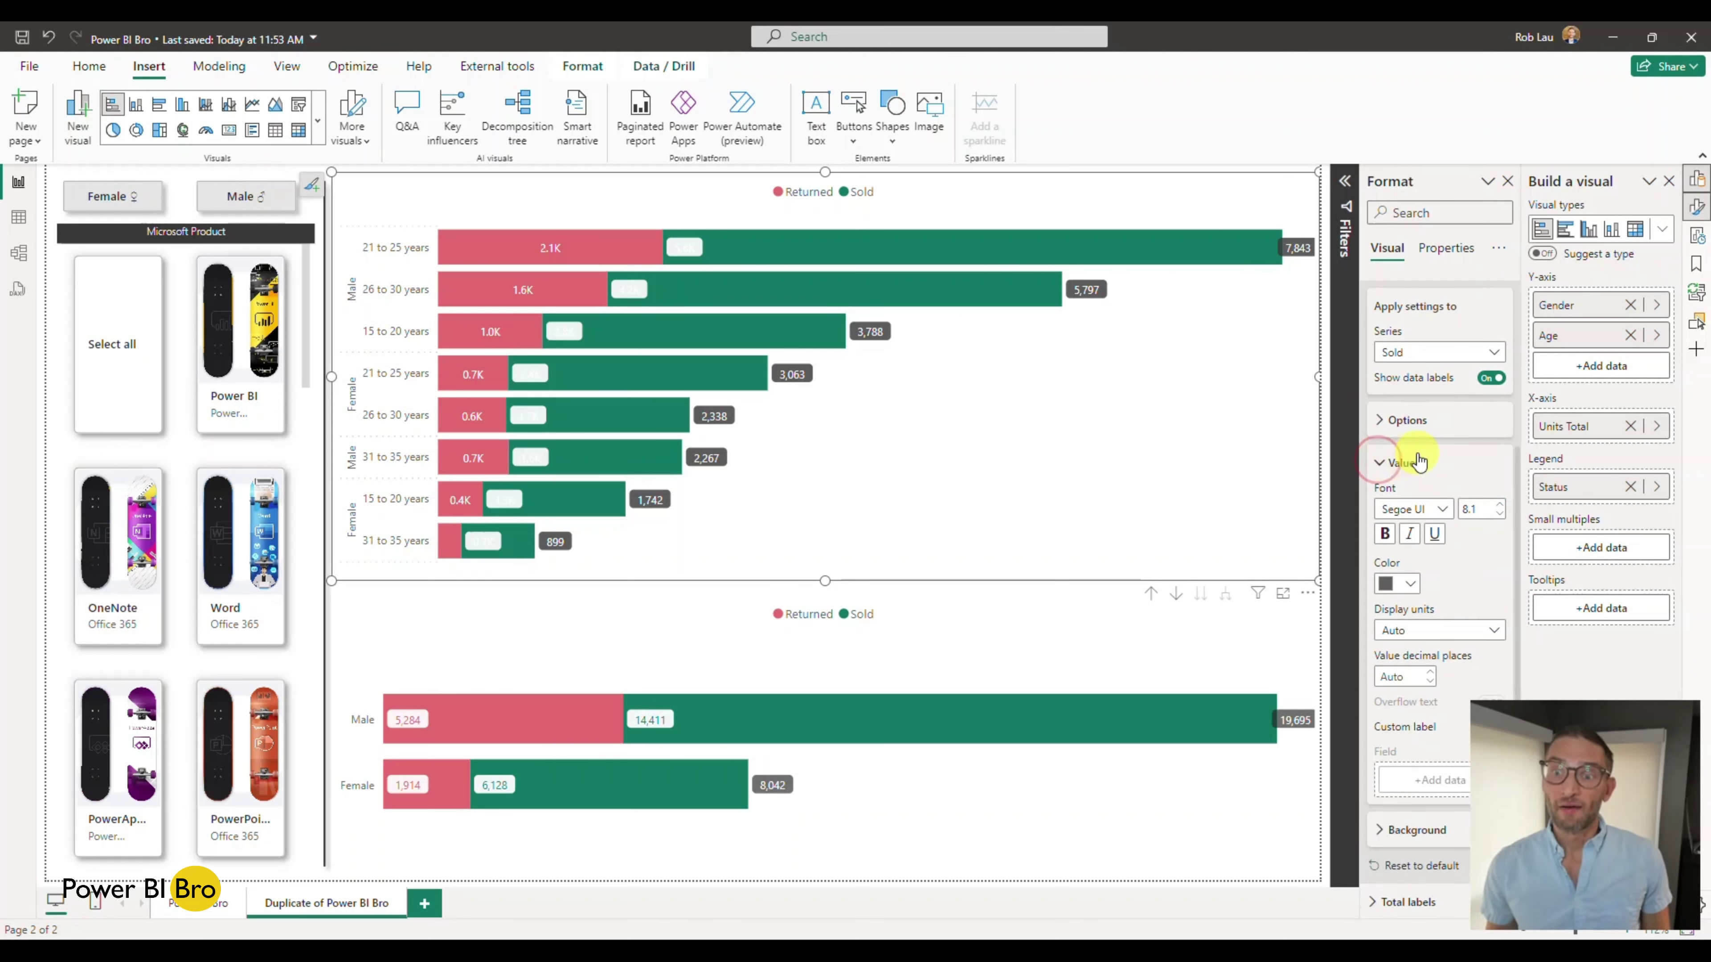
{"action": "scroll", "coordinate": [1441, 445], "scroll_direction": "down", "scroll_amount": 1}
{"action": "scroll", "coordinate": [1441, 472], "scroll_direction": "up", "scroll_amount": 1}
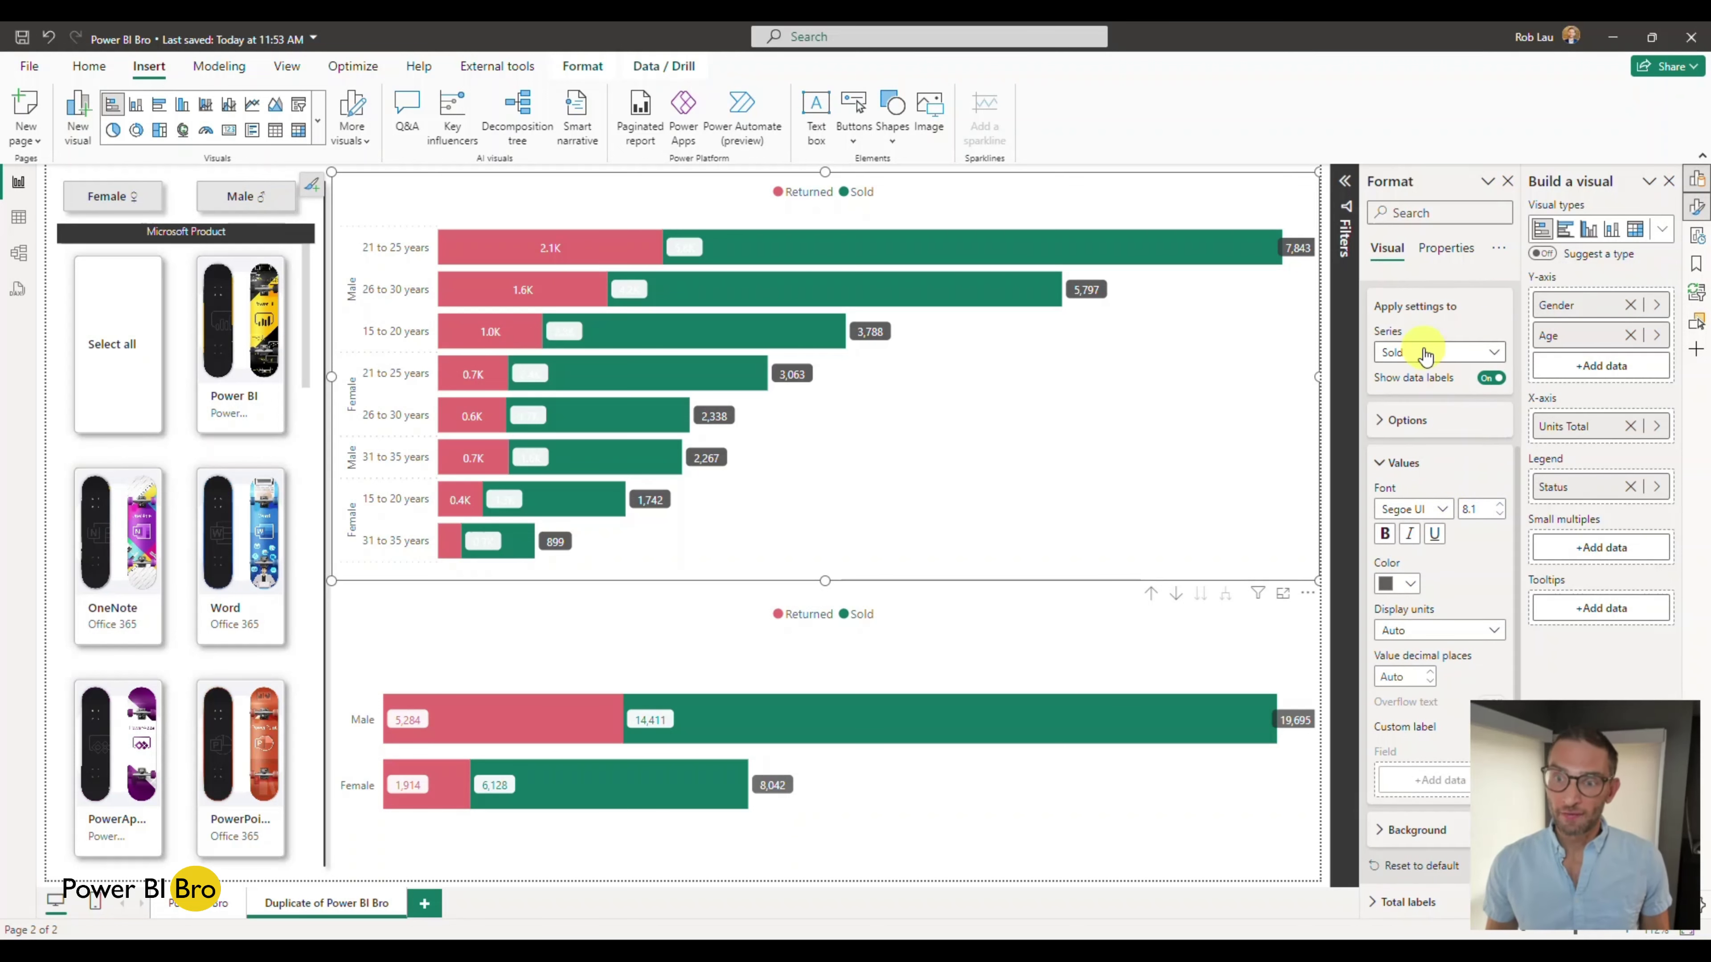
{"action": "left_click", "coordinate": [1410, 583]}
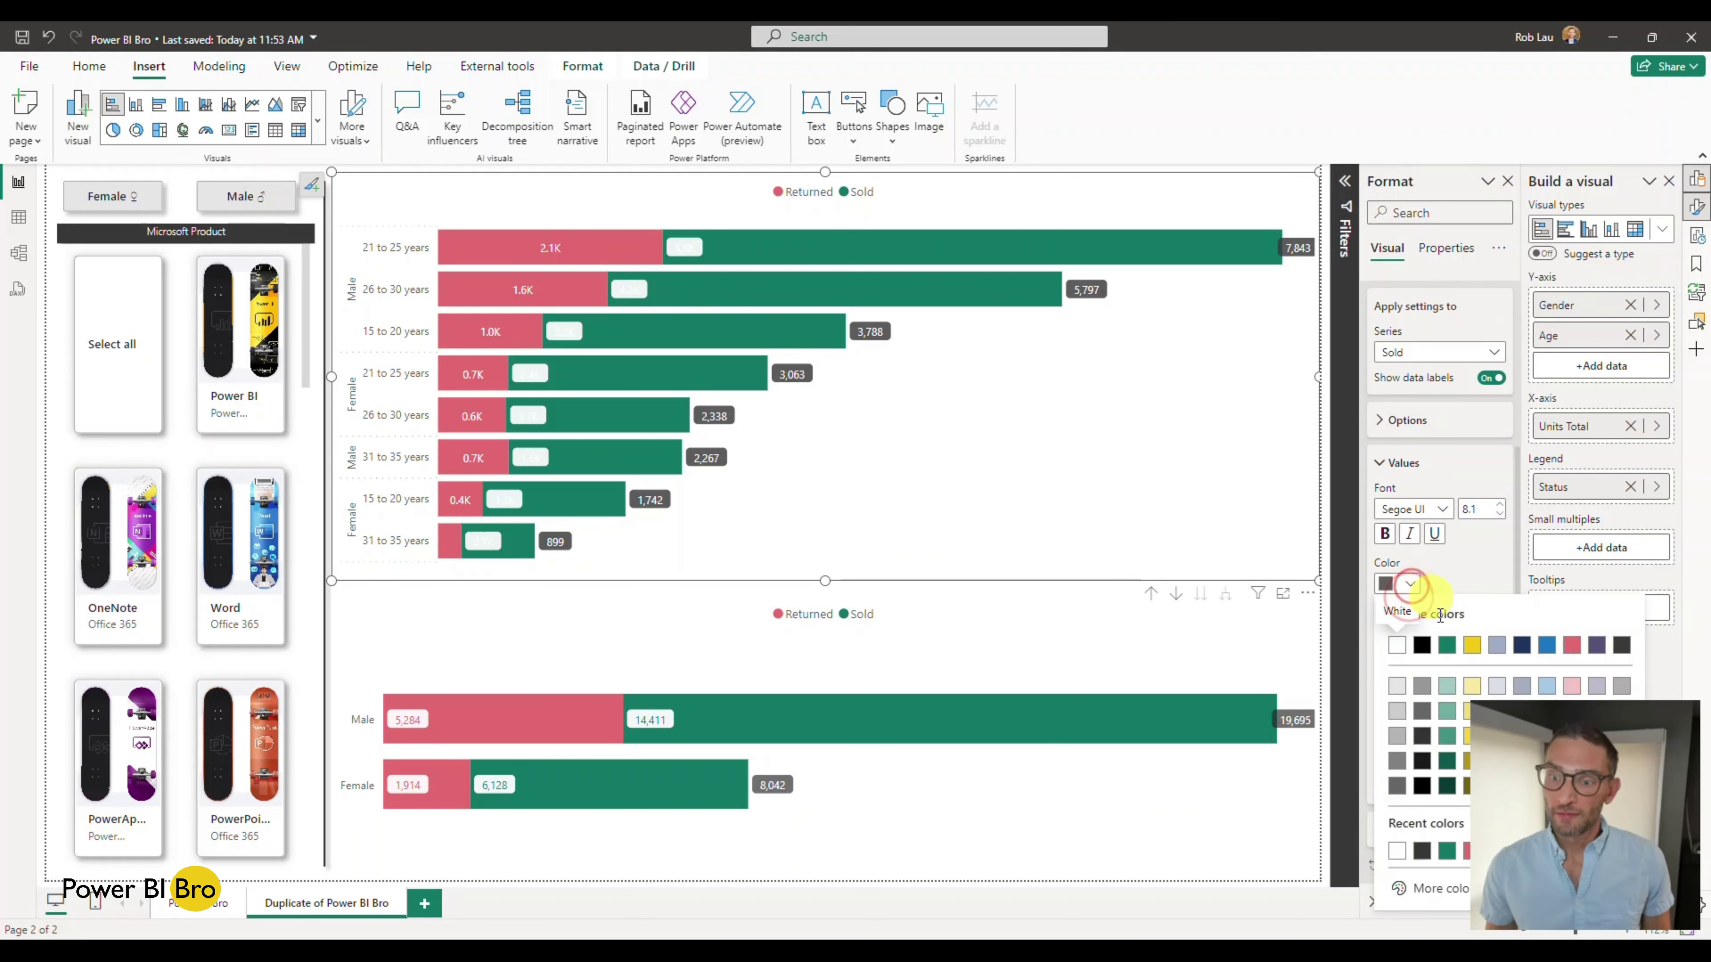
{"action": "left_click", "coordinate": [1447, 645]}
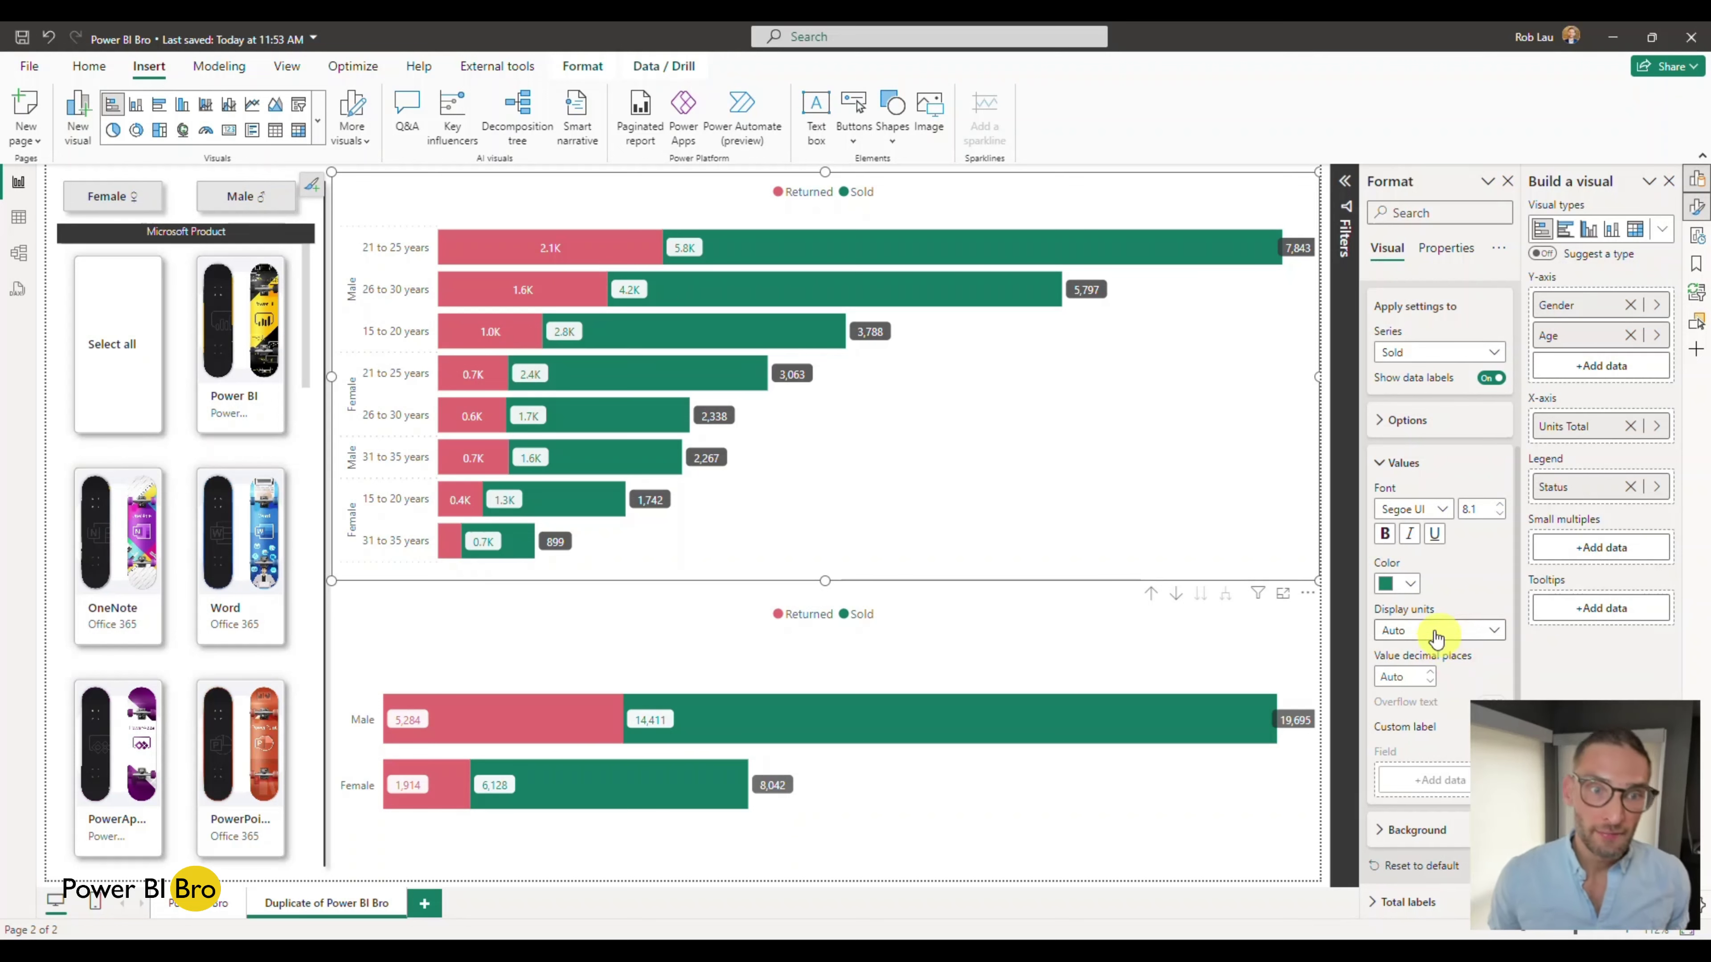
Set the Sold data labels' font size to 8 and their display units to None
{"action": "scroll", "coordinate": [1445, 560], "scroll_direction": "down", "scroll_amount": 1}
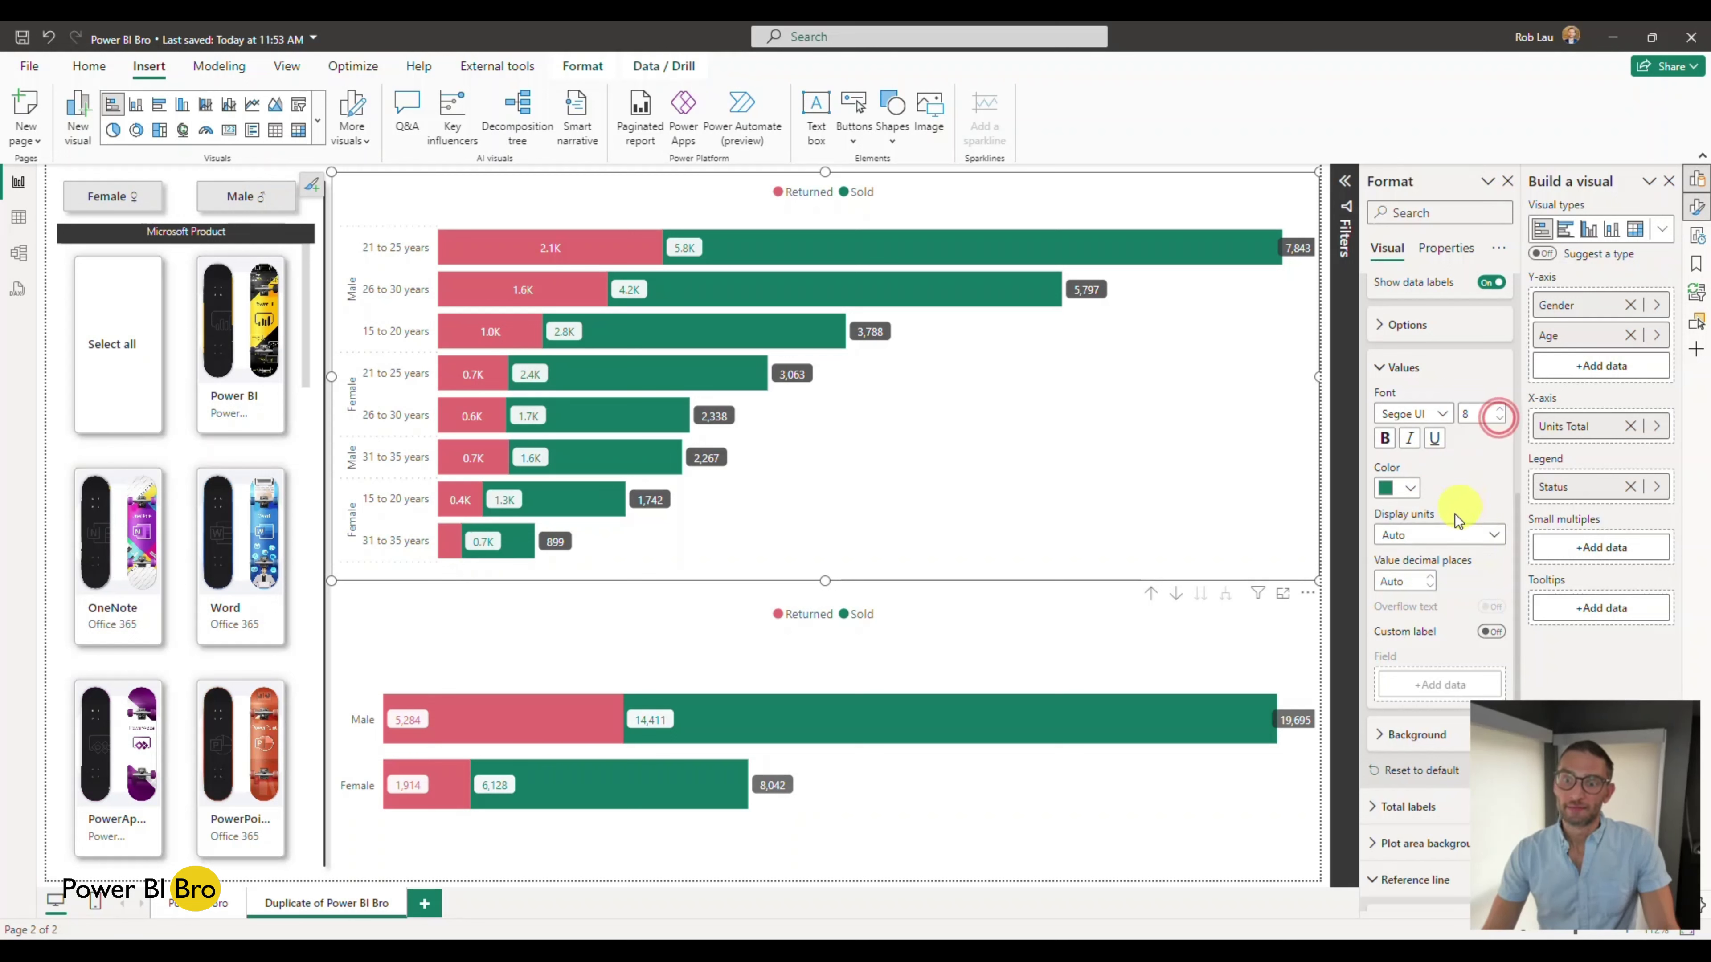
{"action": "left_click", "coordinate": [1445, 534]}
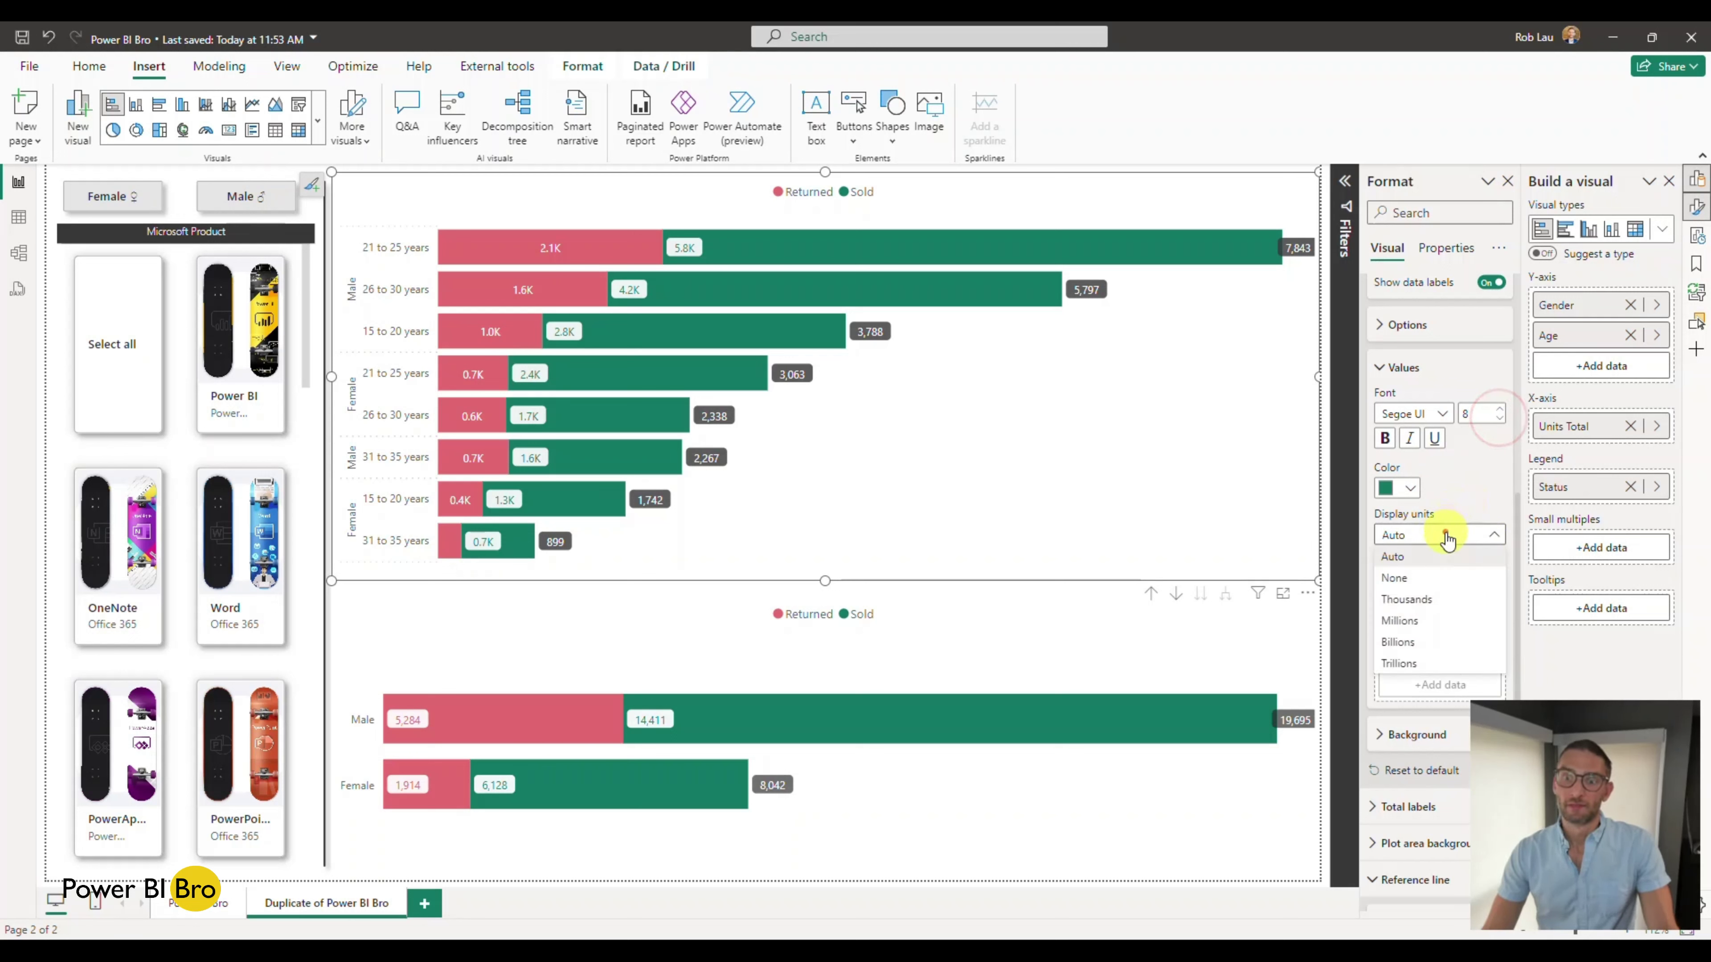
{"action": "left_click", "coordinate": [1421, 579]}
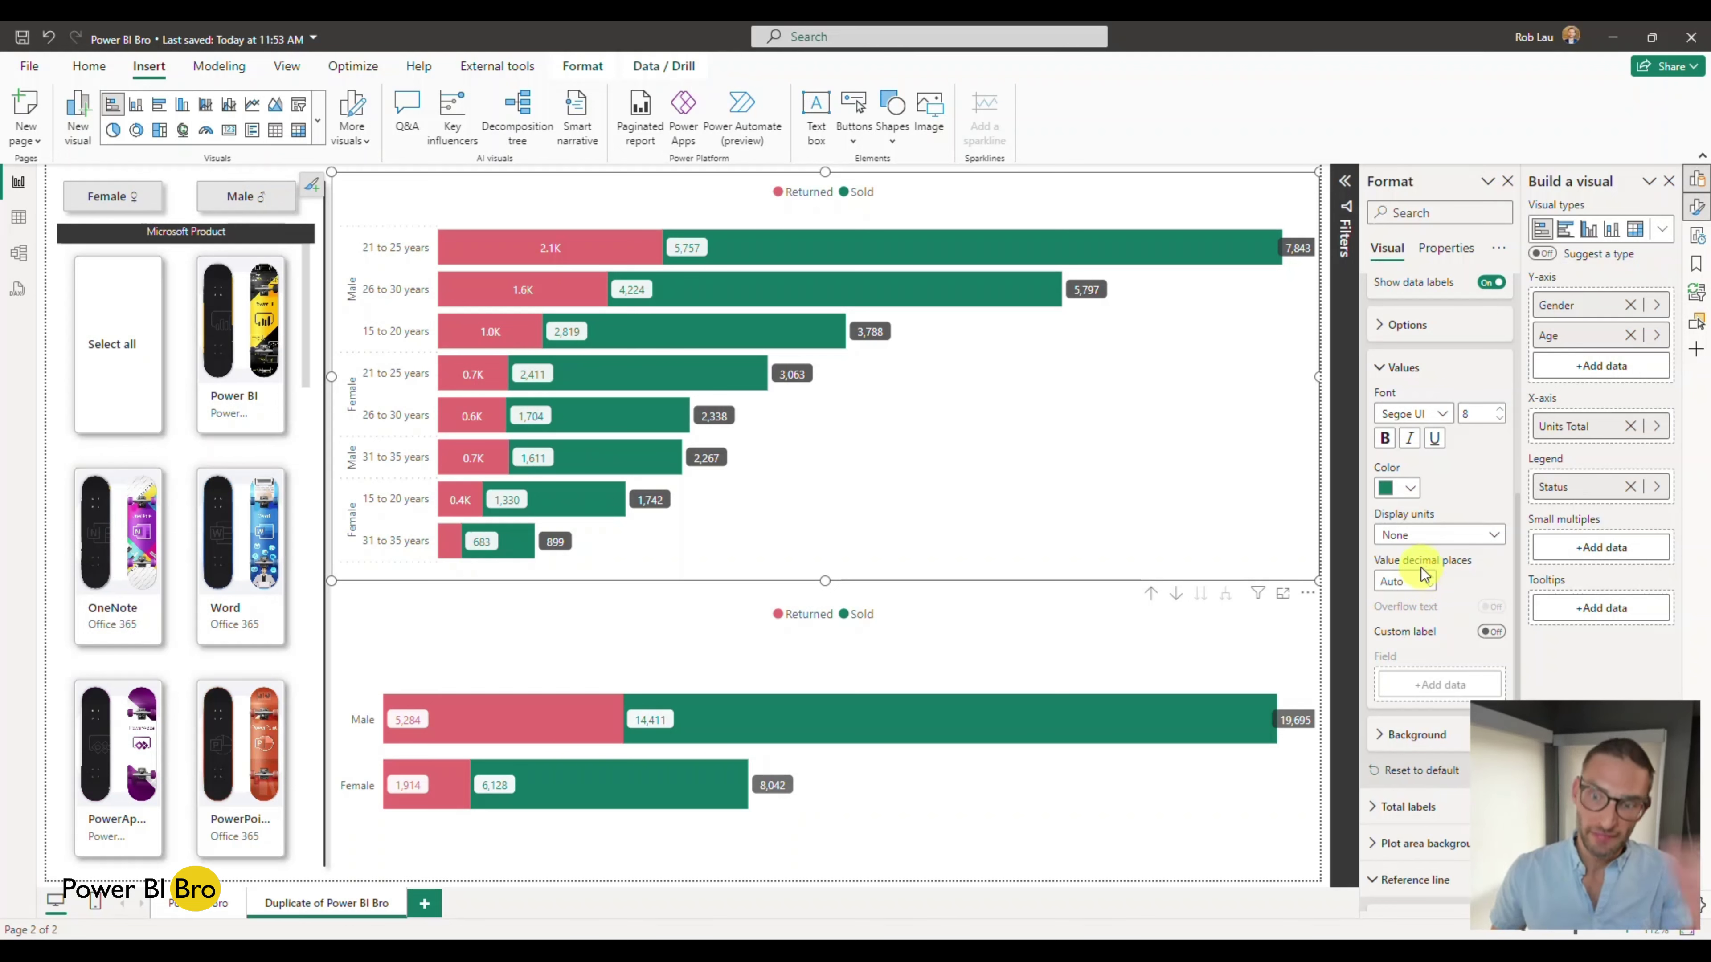
{"action": "scroll", "coordinate": [1411, 472], "scroll_direction": "down", "scroll_amount": 1}
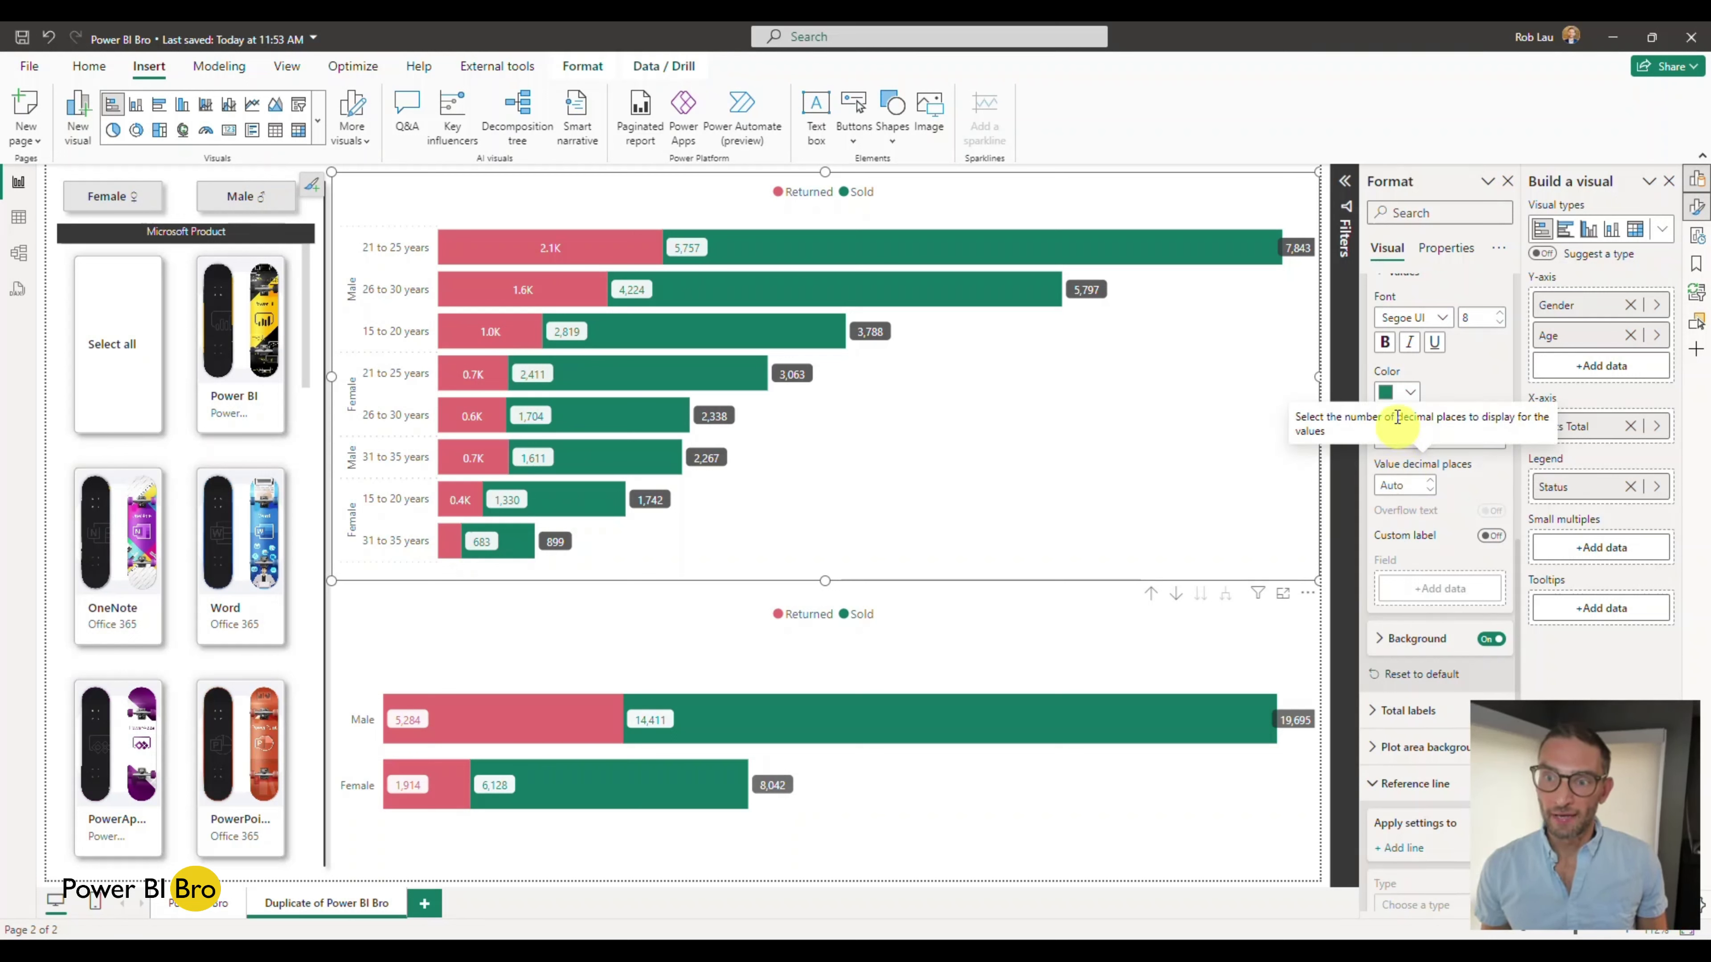
{"action": "scroll", "coordinate": [1408, 431], "scroll_direction": "up", "scroll_amount": 3}
{"action": "left_click", "coordinate": [1385, 560]}
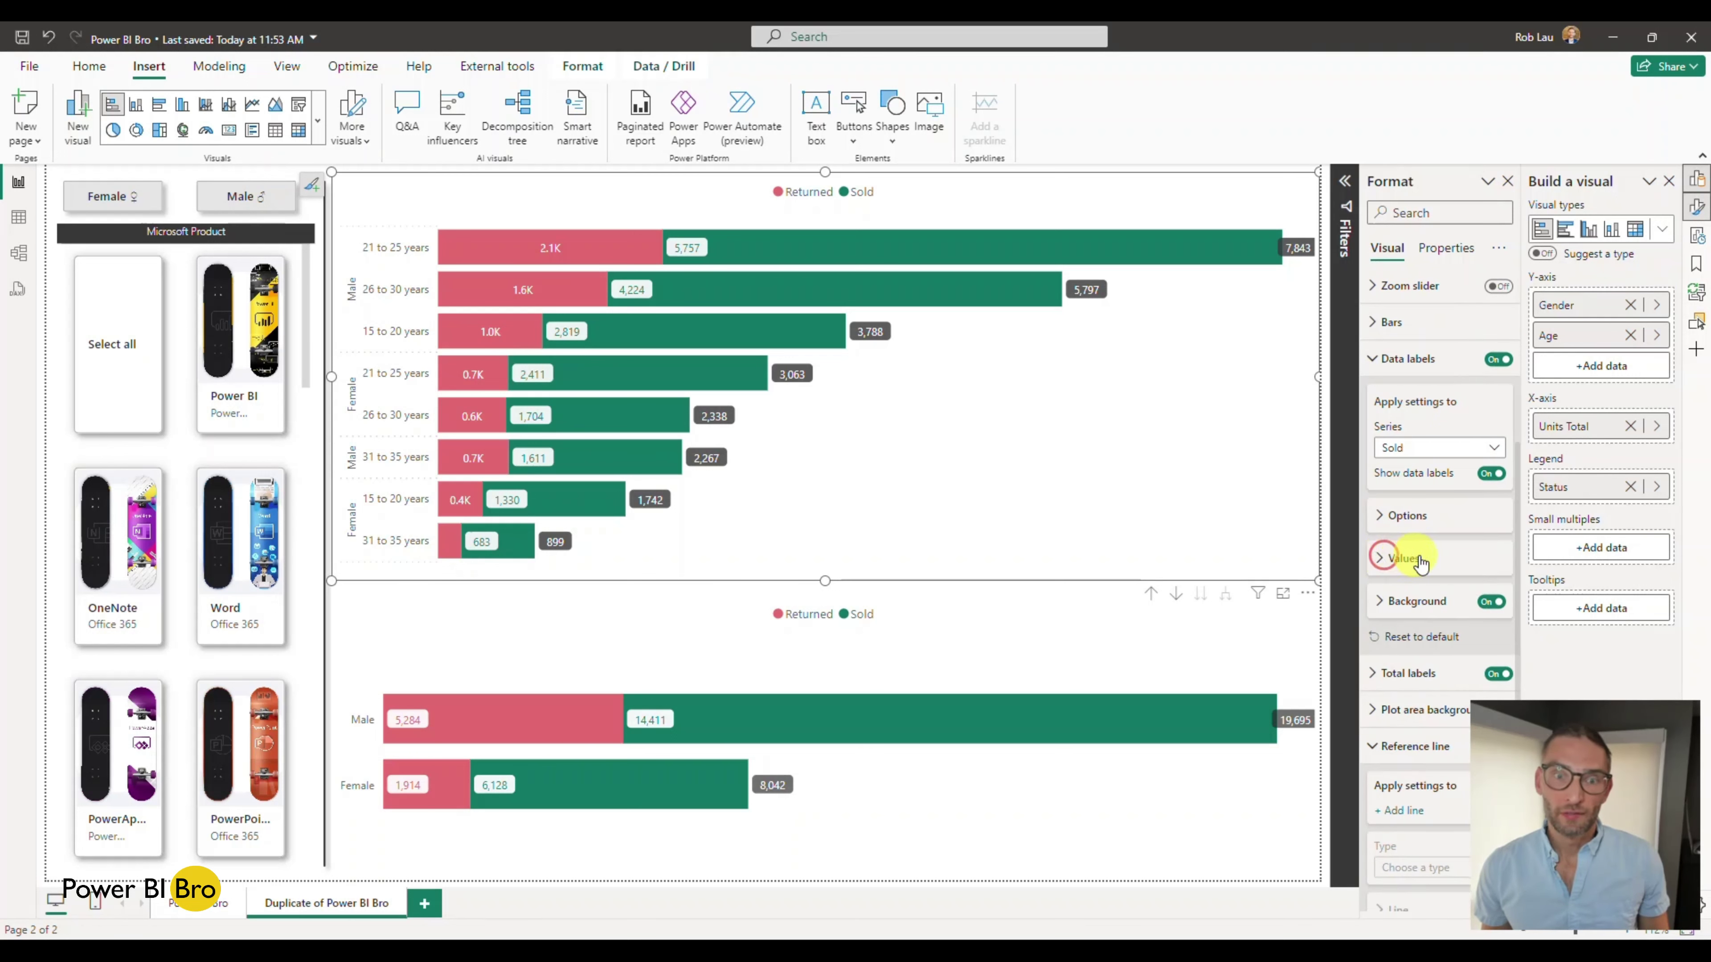
Switch the data label settings to the Returned series and turn on a white background for its labels
{"action": "left_click", "coordinate": [1438, 448]}
{"action": "left_click", "coordinate": [1422, 491]}
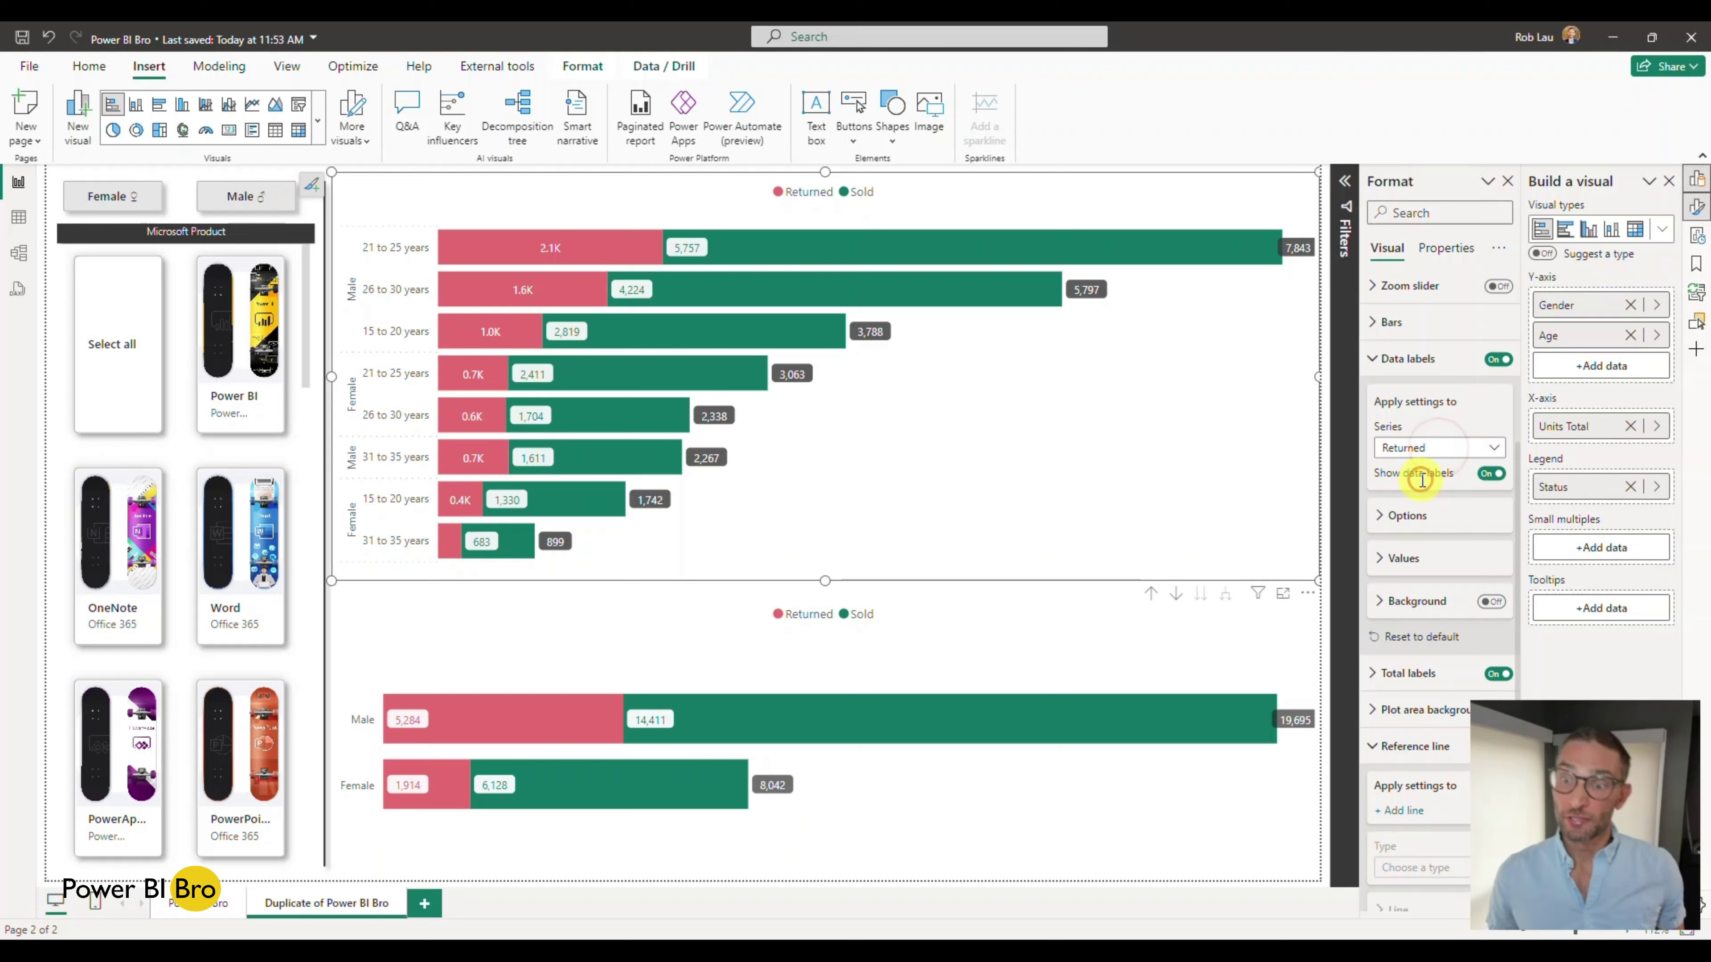
{"action": "scroll", "coordinate": [1486, 533], "scroll_direction": "down", "scroll_amount": 2}
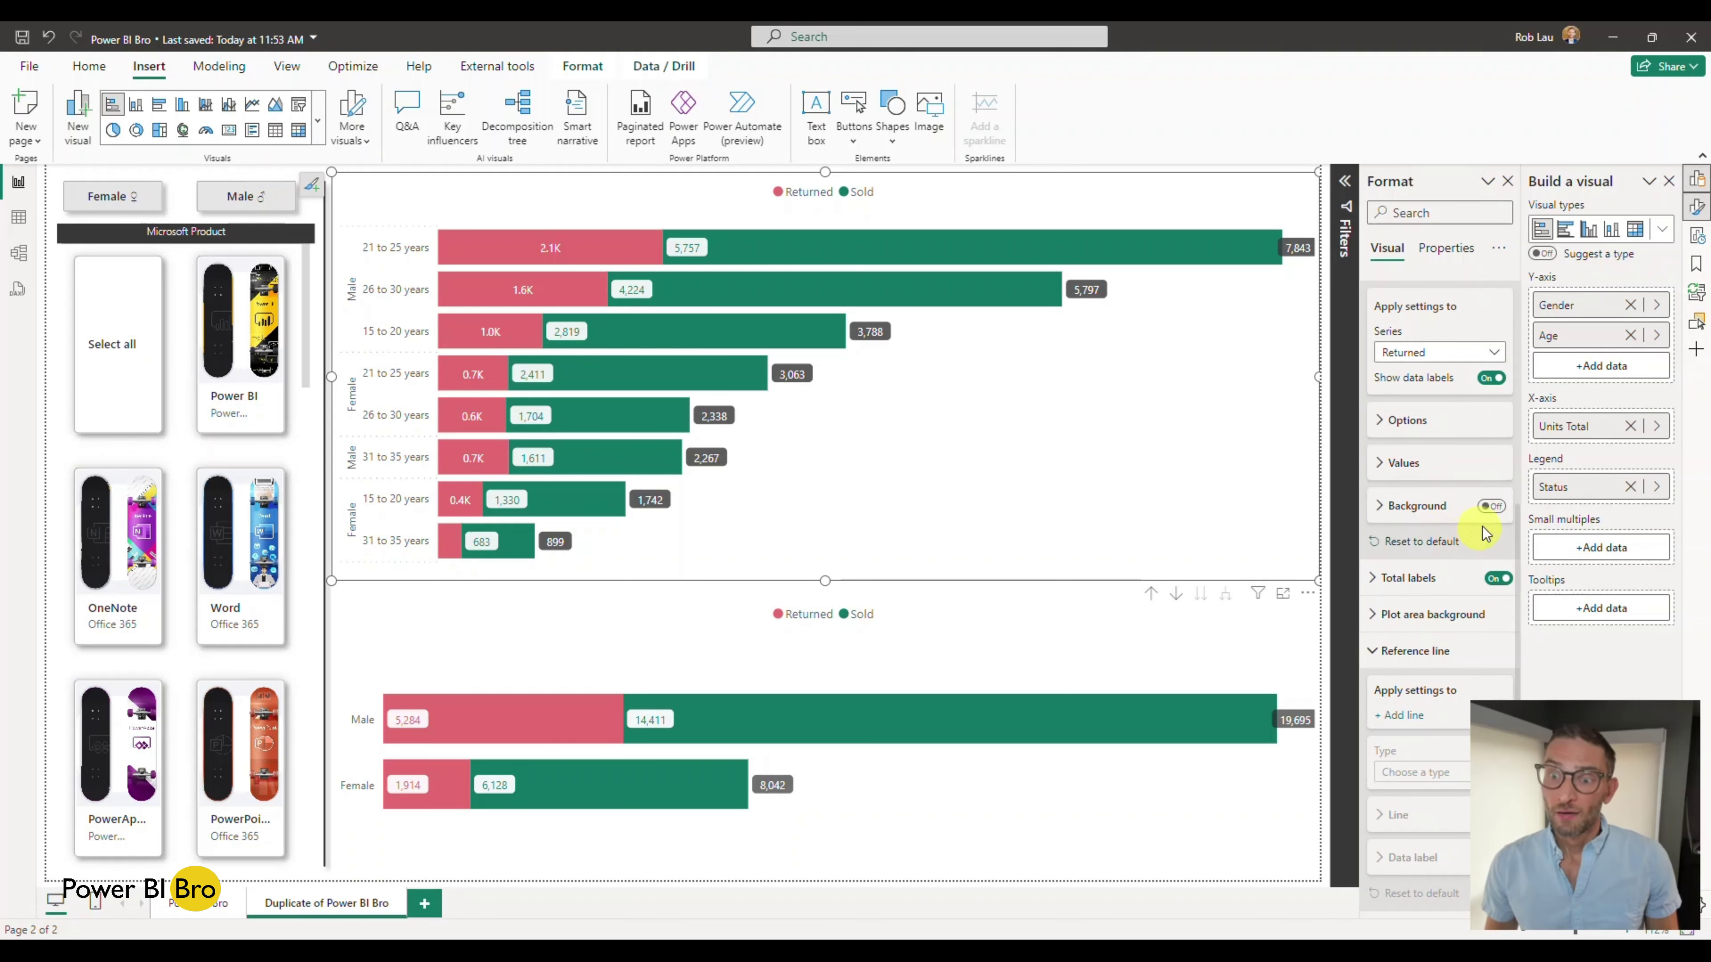
{"action": "left_click", "coordinate": [1398, 505]}
{"action": "left_click", "coordinate": [1410, 550]}
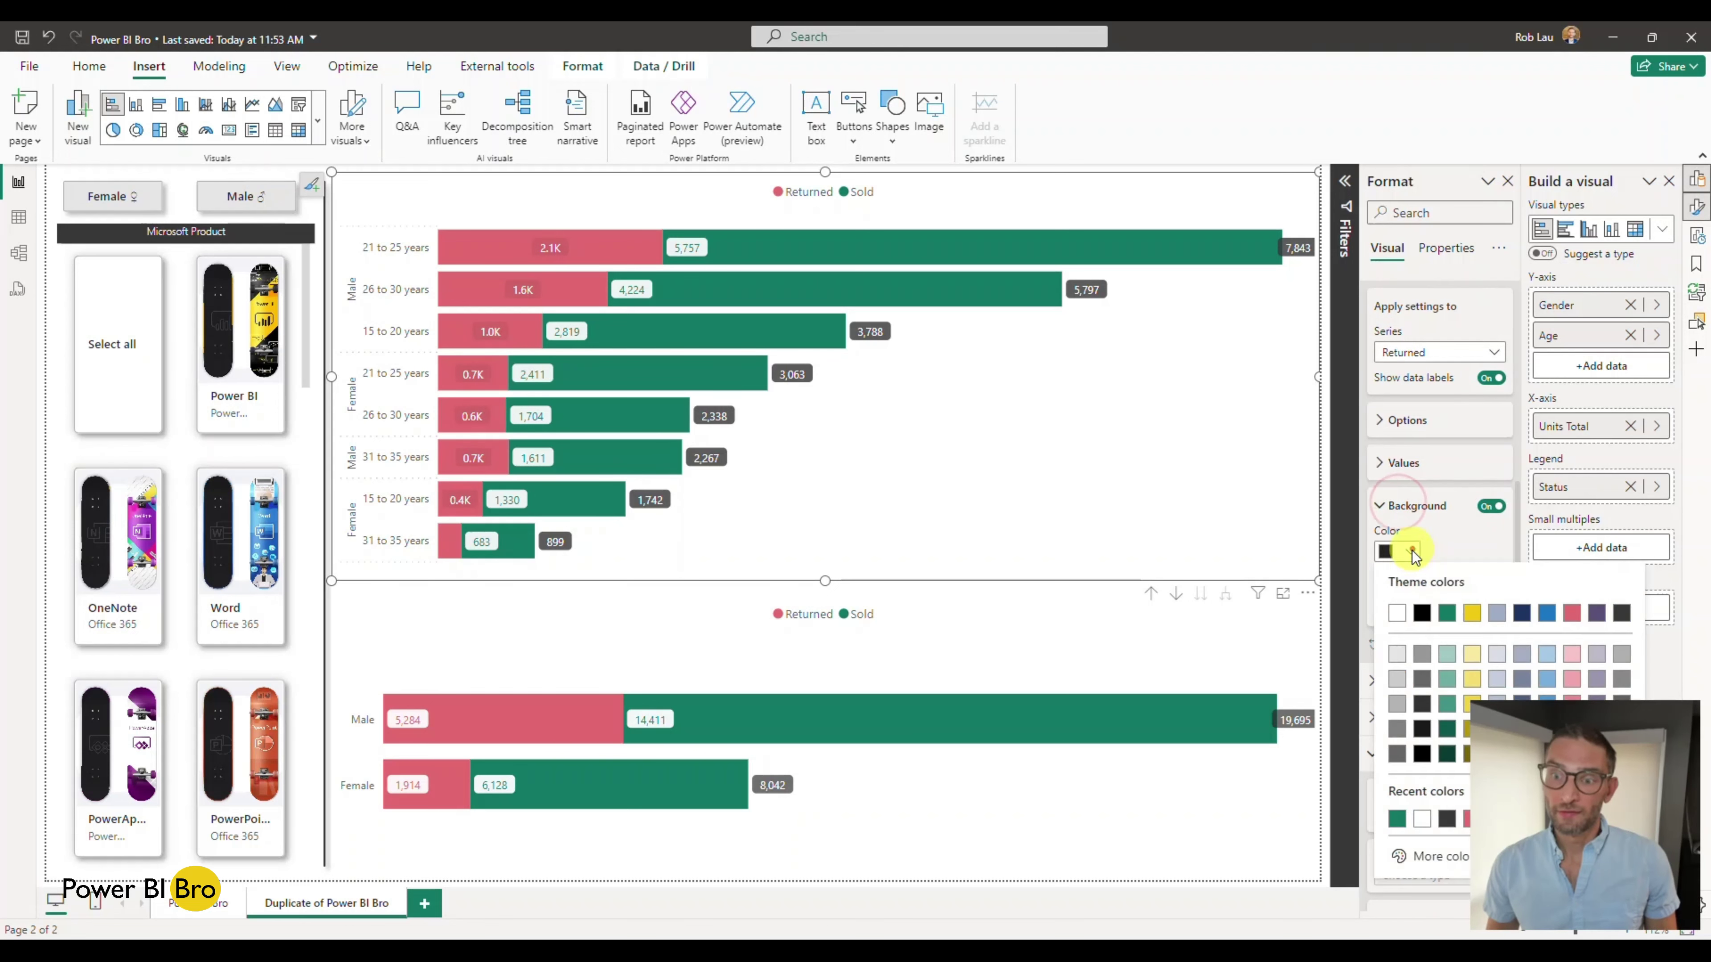
{"action": "left_click", "coordinate": [1400, 615]}
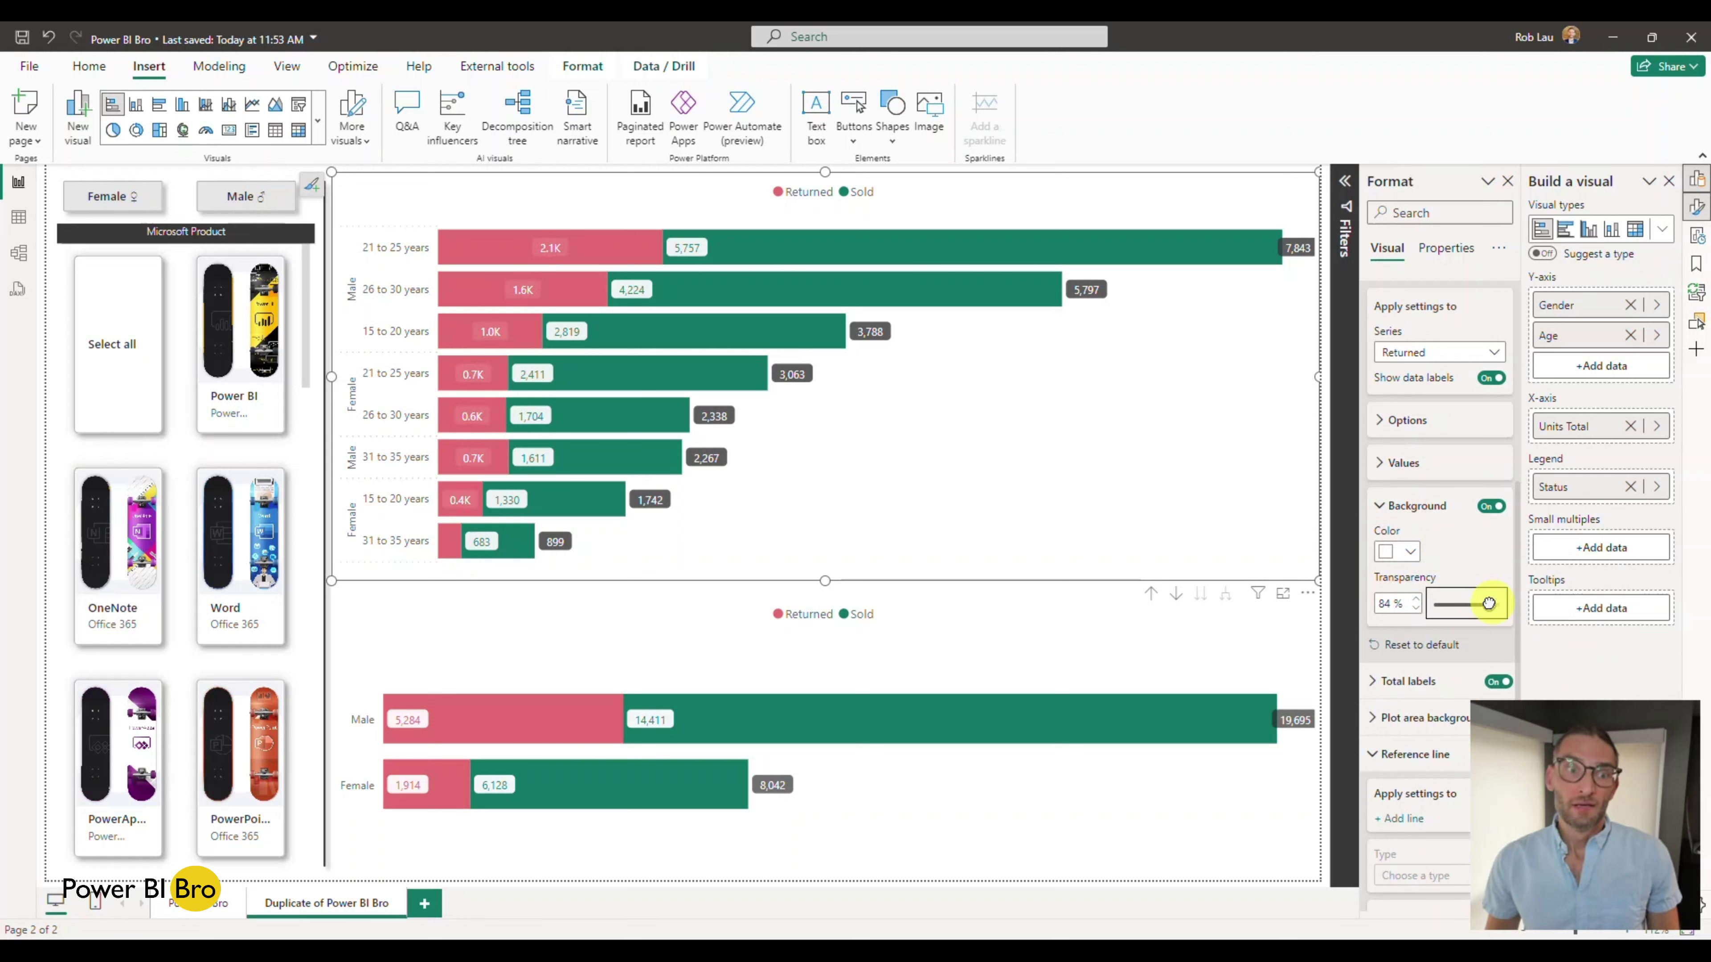
Set the transparency of the Returned labels' background to 8%, matching the Sold series setting
{"action": "left_click_drag", "start_coordinate": [1427, 609], "coordinate": [1432, 601]}
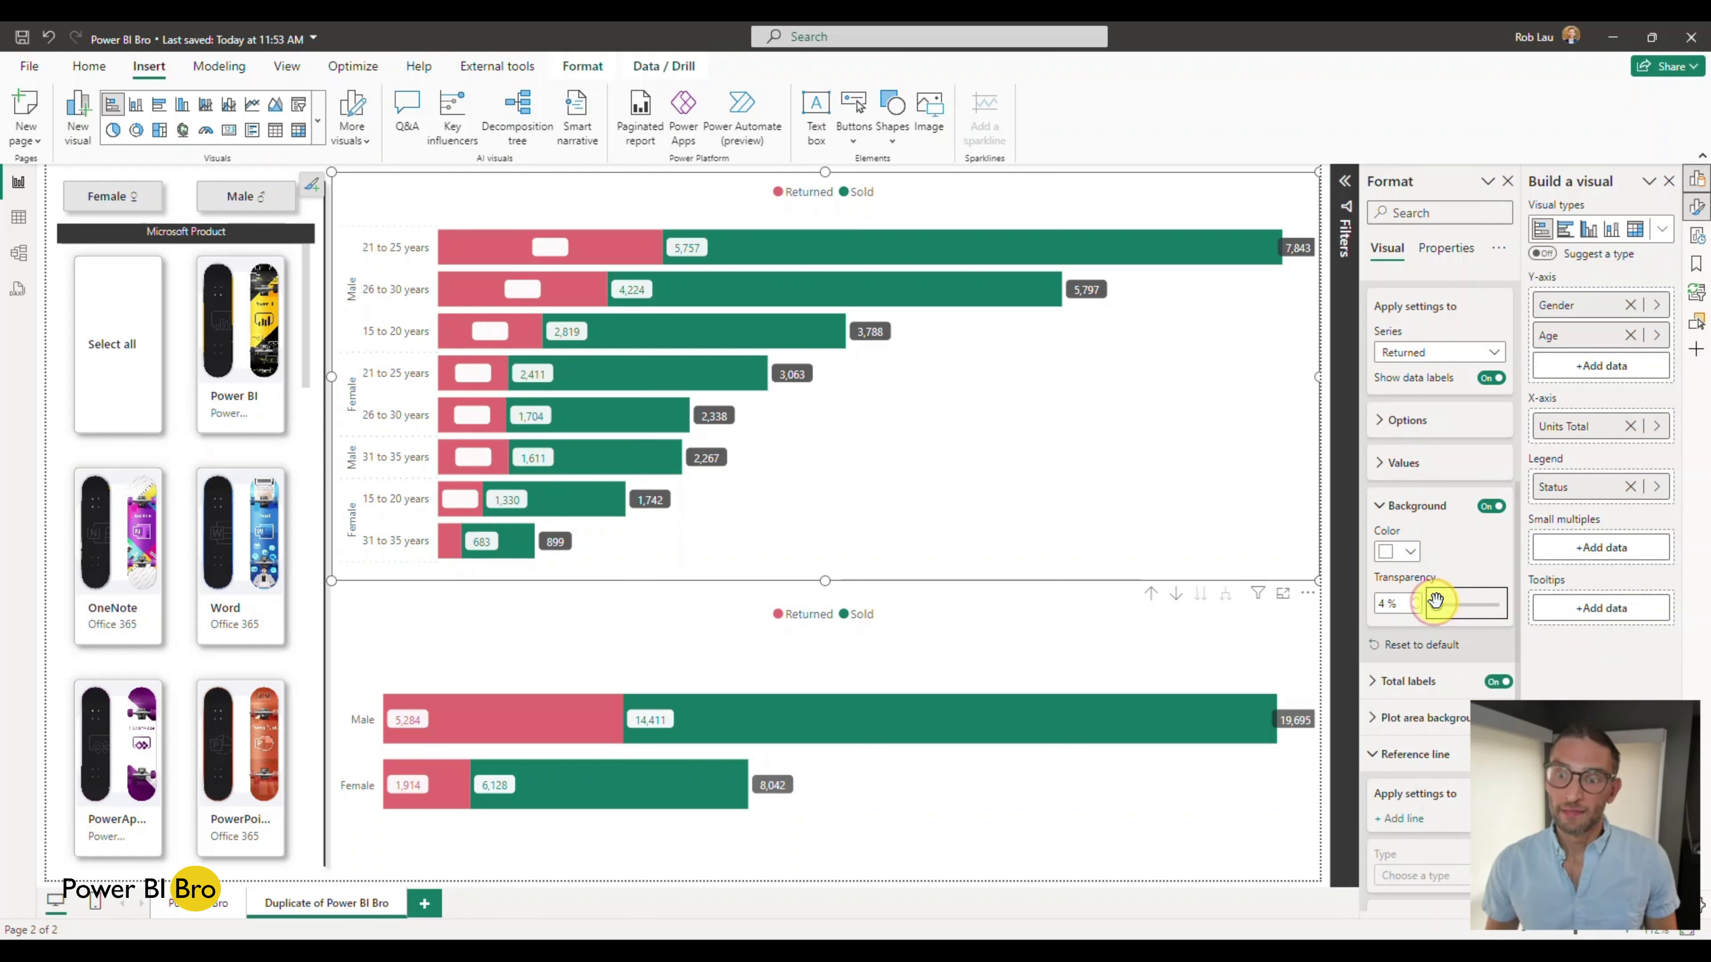
{"action": "left_click", "coordinate": [1441, 354]}
{"action": "left_click", "coordinate": [1407, 419]}
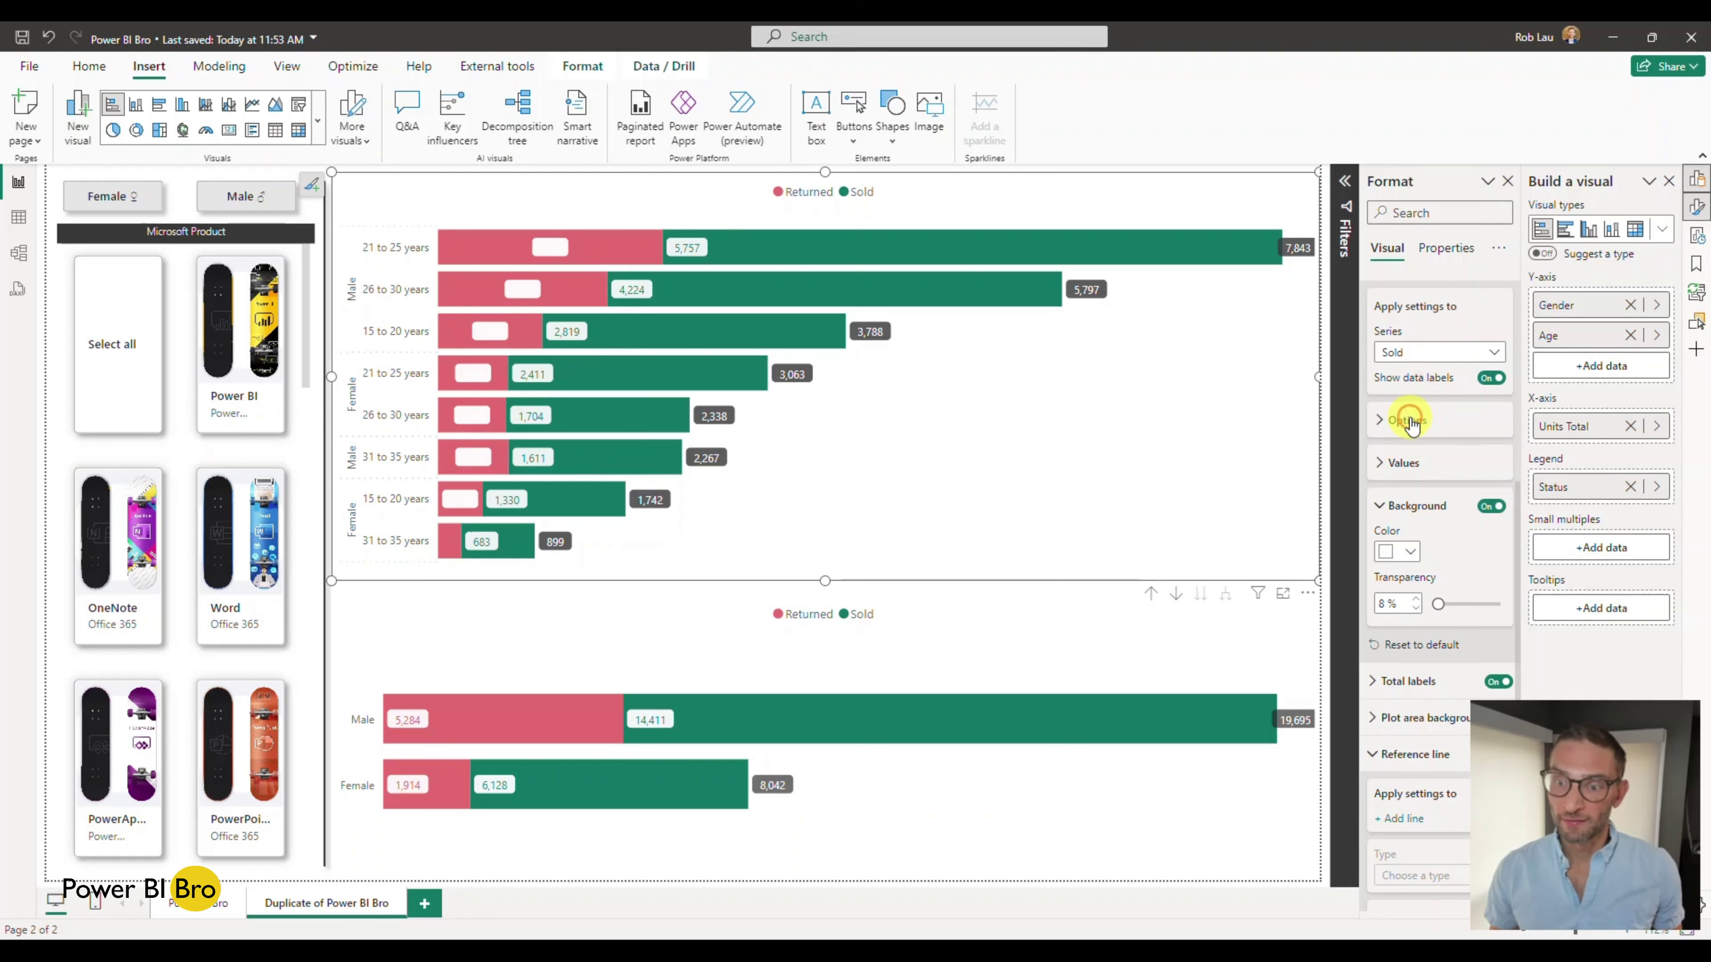
{"action": "left_click", "coordinate": [1444, 352]}
{"action": "left_click", "coordinate": [1429, 391]}
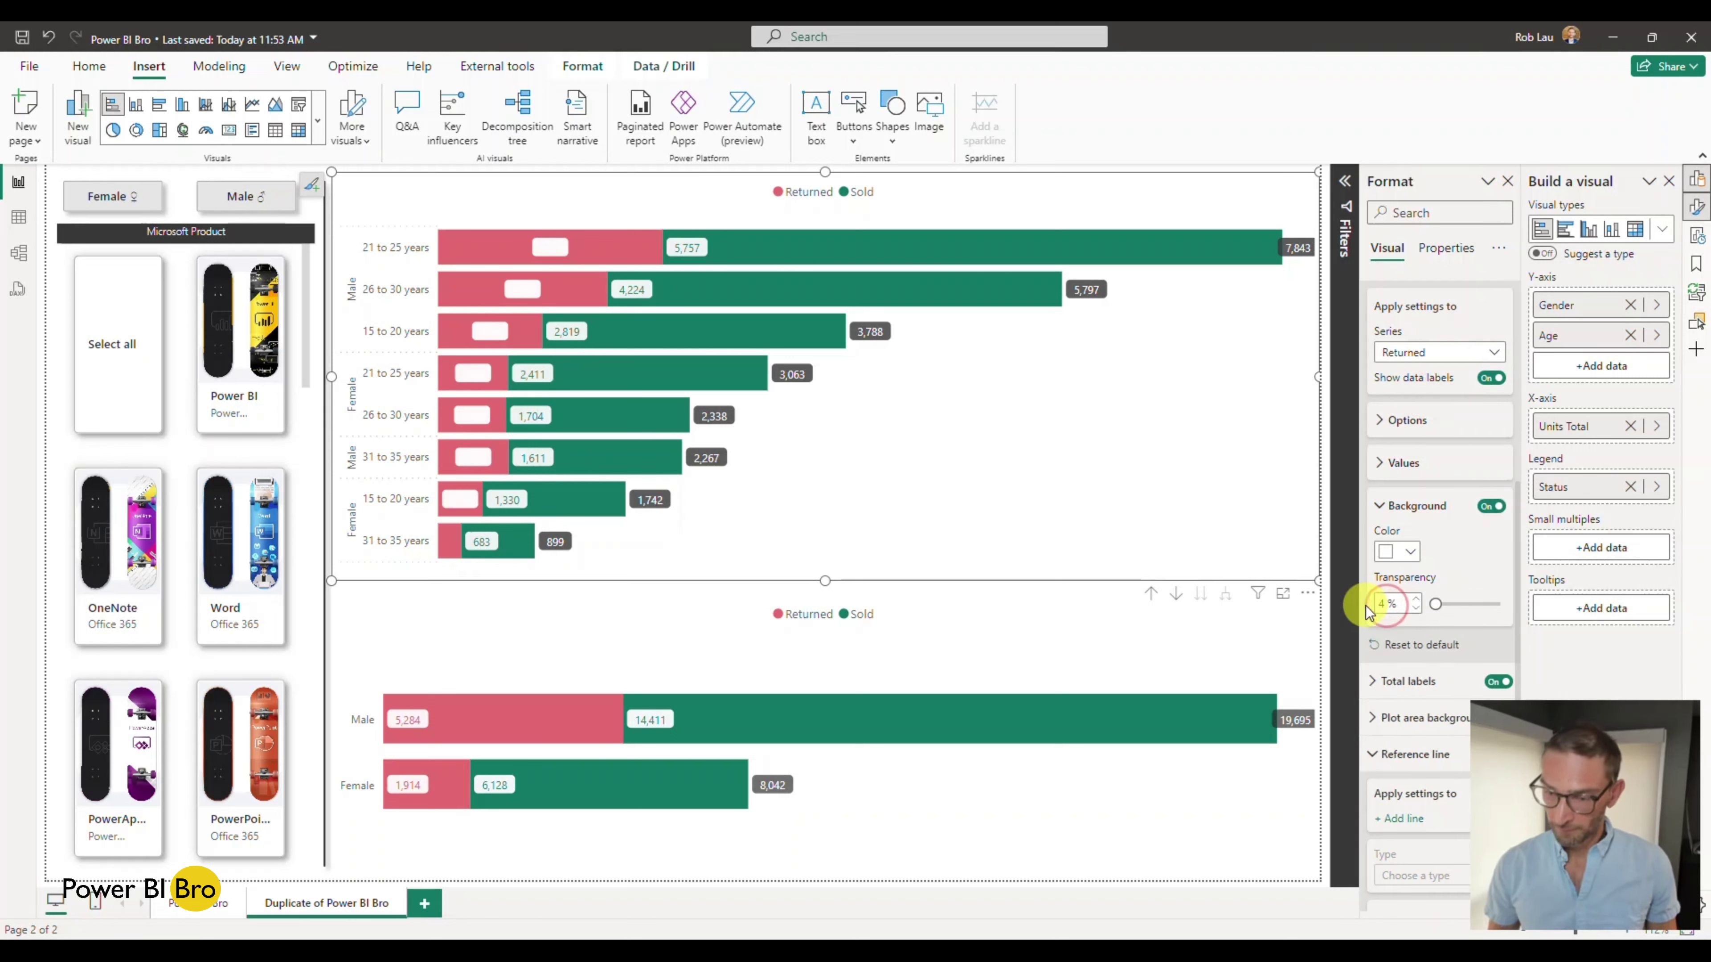
{"action": "type", "text": "8"}
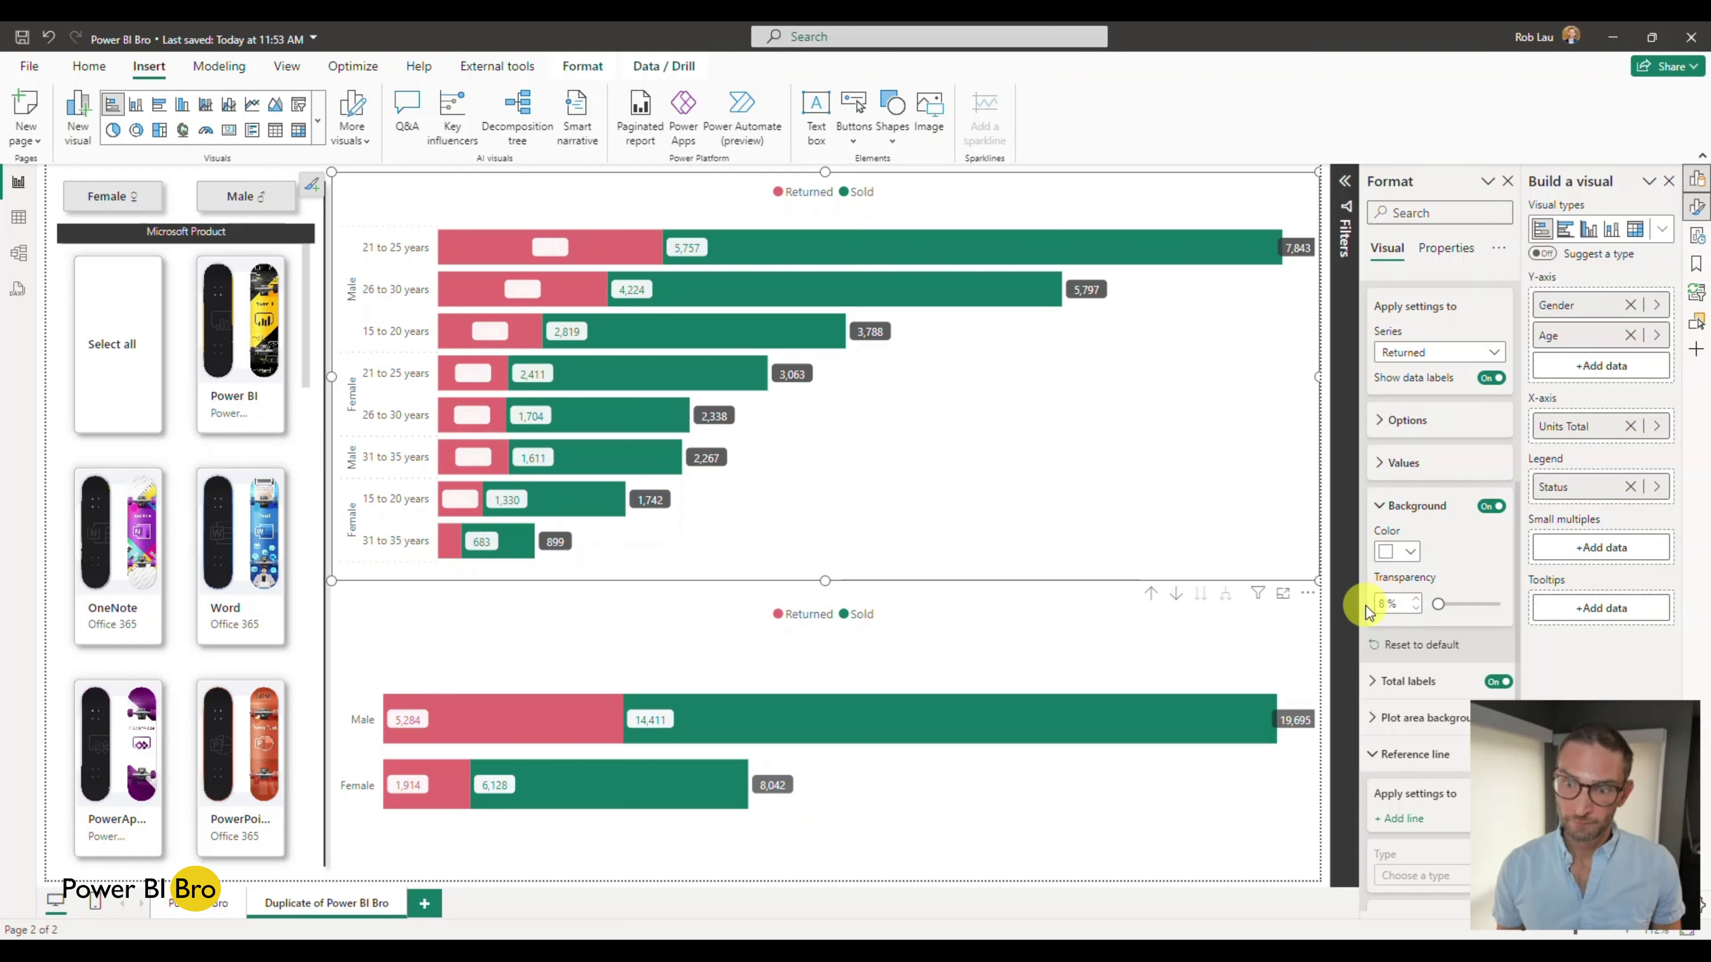
Set the text color of the Returned data labels to the red theme color that matches the Returned bars
{"action": "left_click", "coordinate": [1380, 463]}
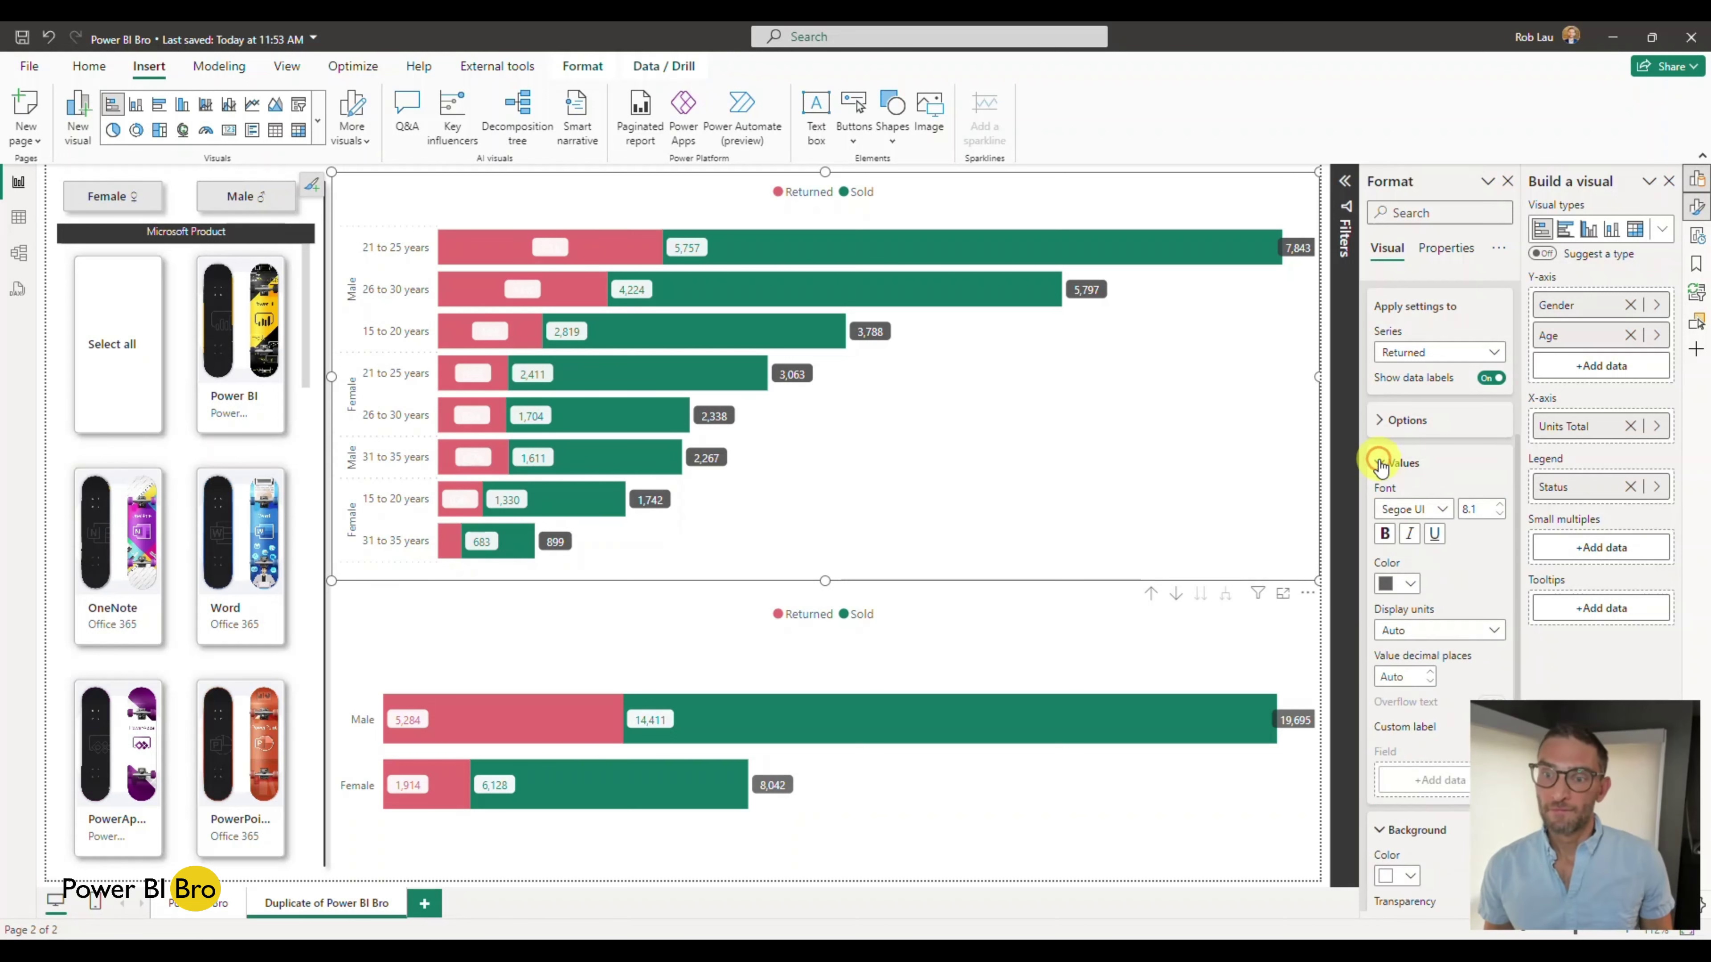
{"action": "left_click", "coordinate": [1412, 587]}
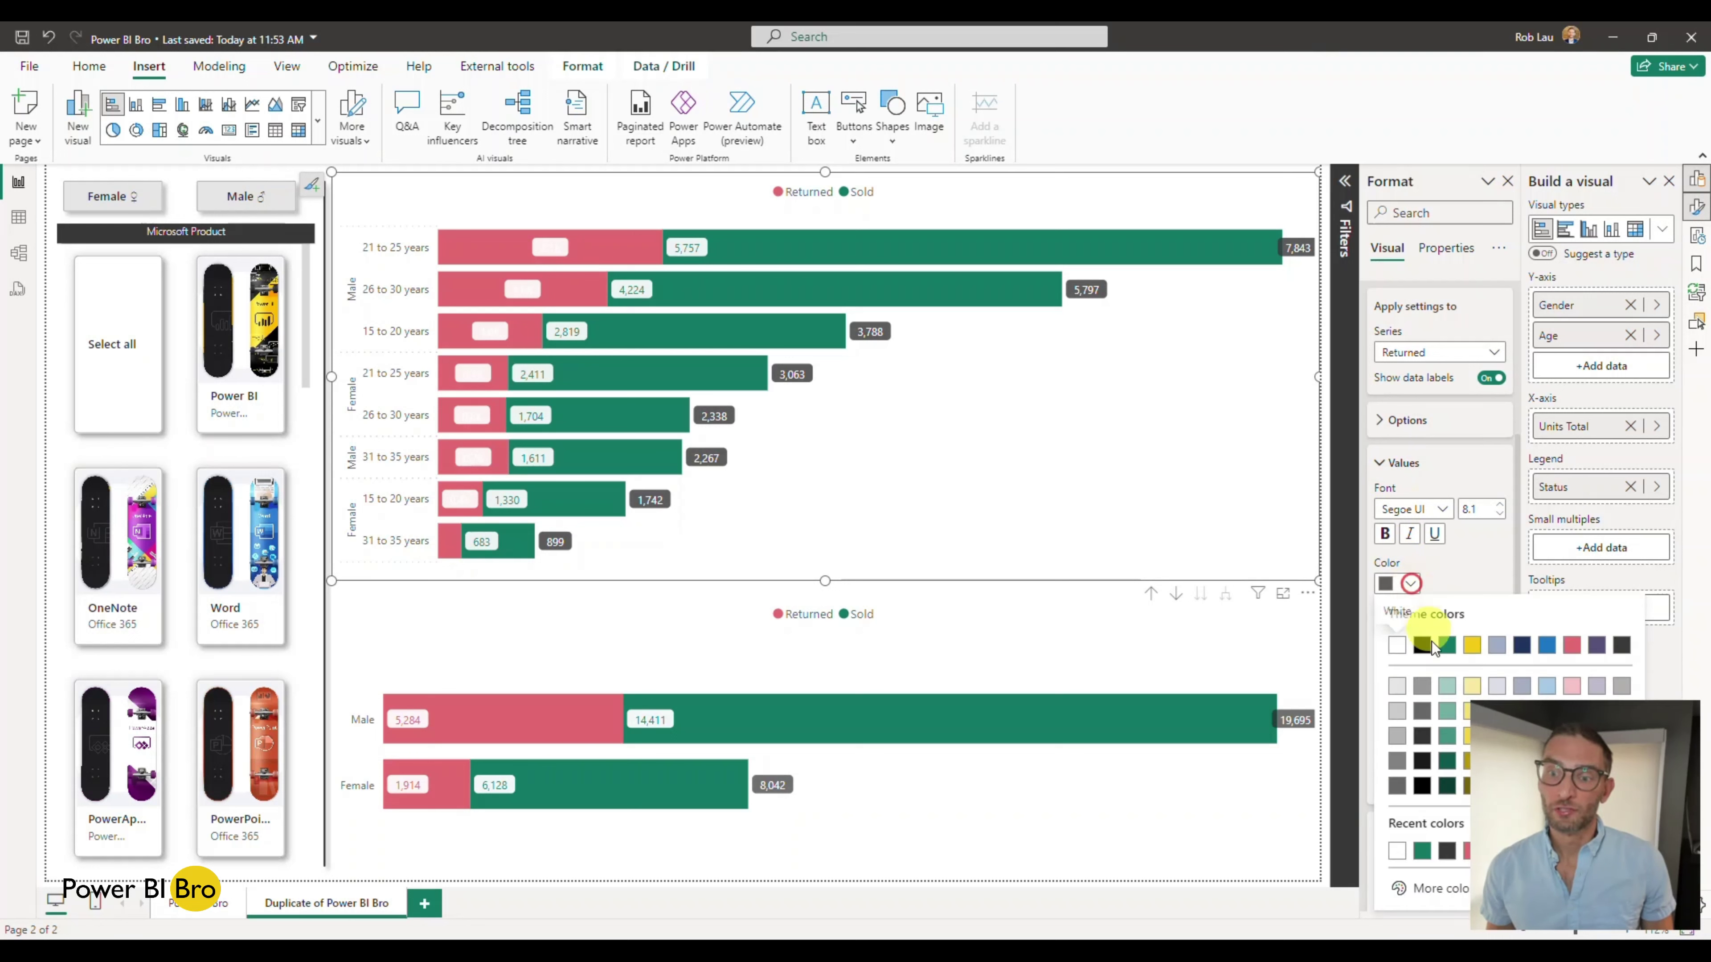
{"action": "left_click", "coordinate": [1566, 649]}
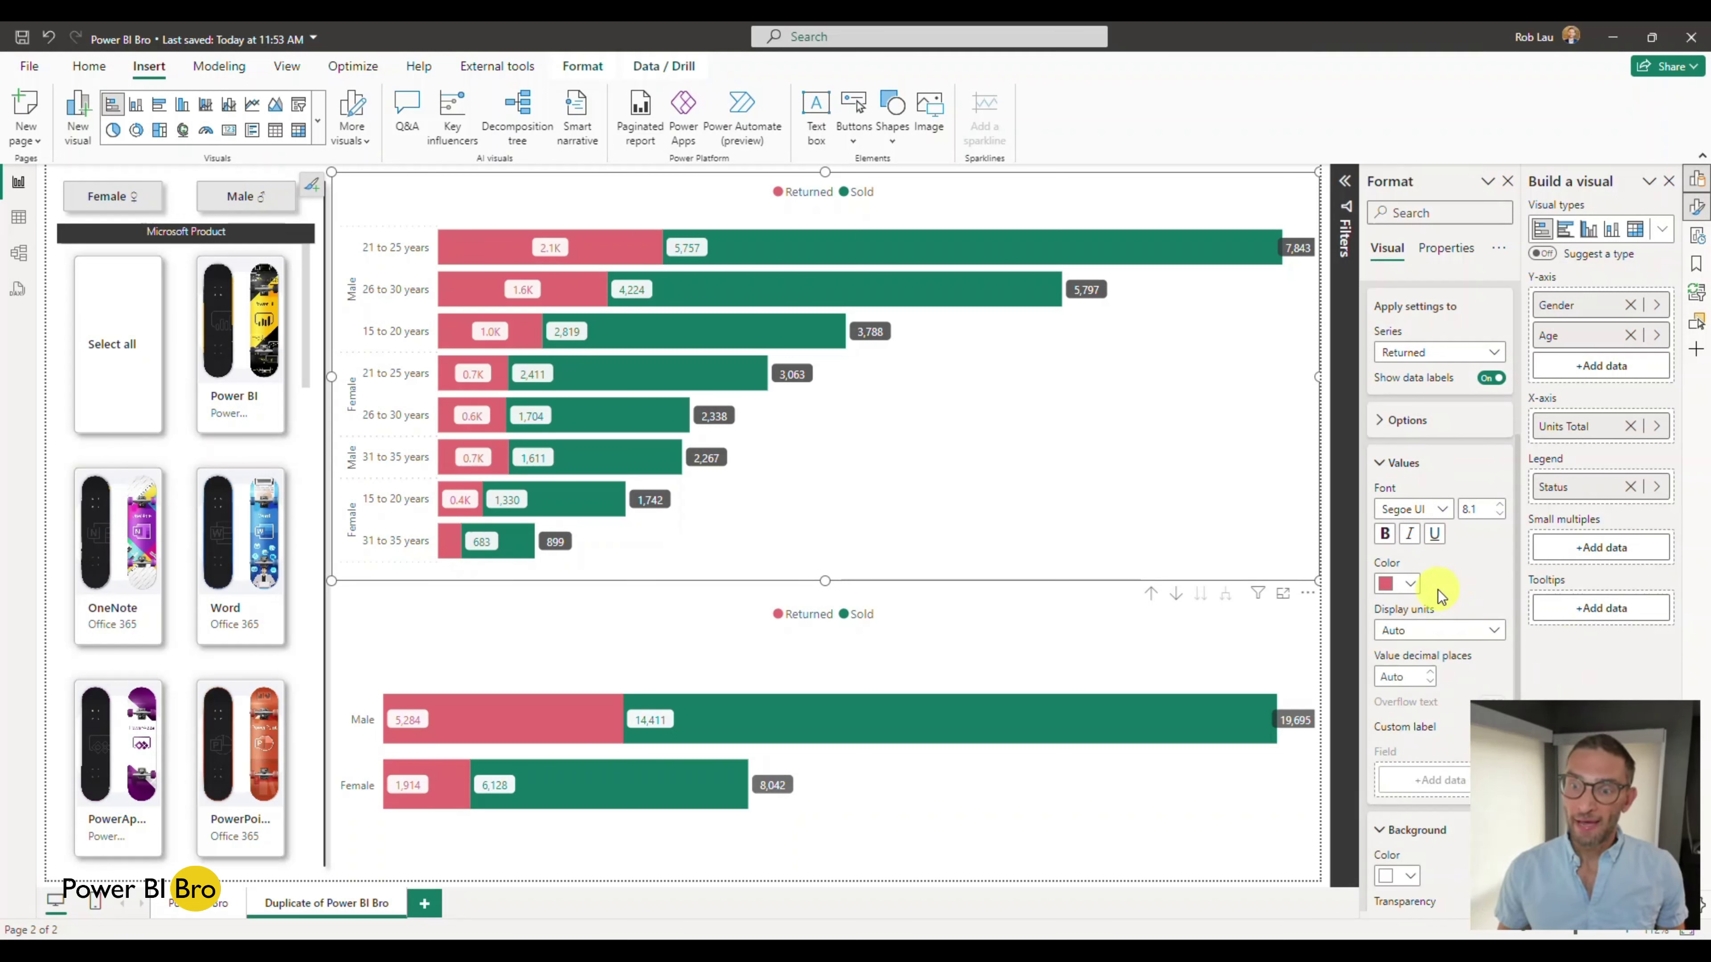
{"action": "left_click", "coordinate": [1388, 475]}
{"action": "scroll", "coordinate": [1413, 623], "scroll_direction": "down", "scroll_amount": 2}
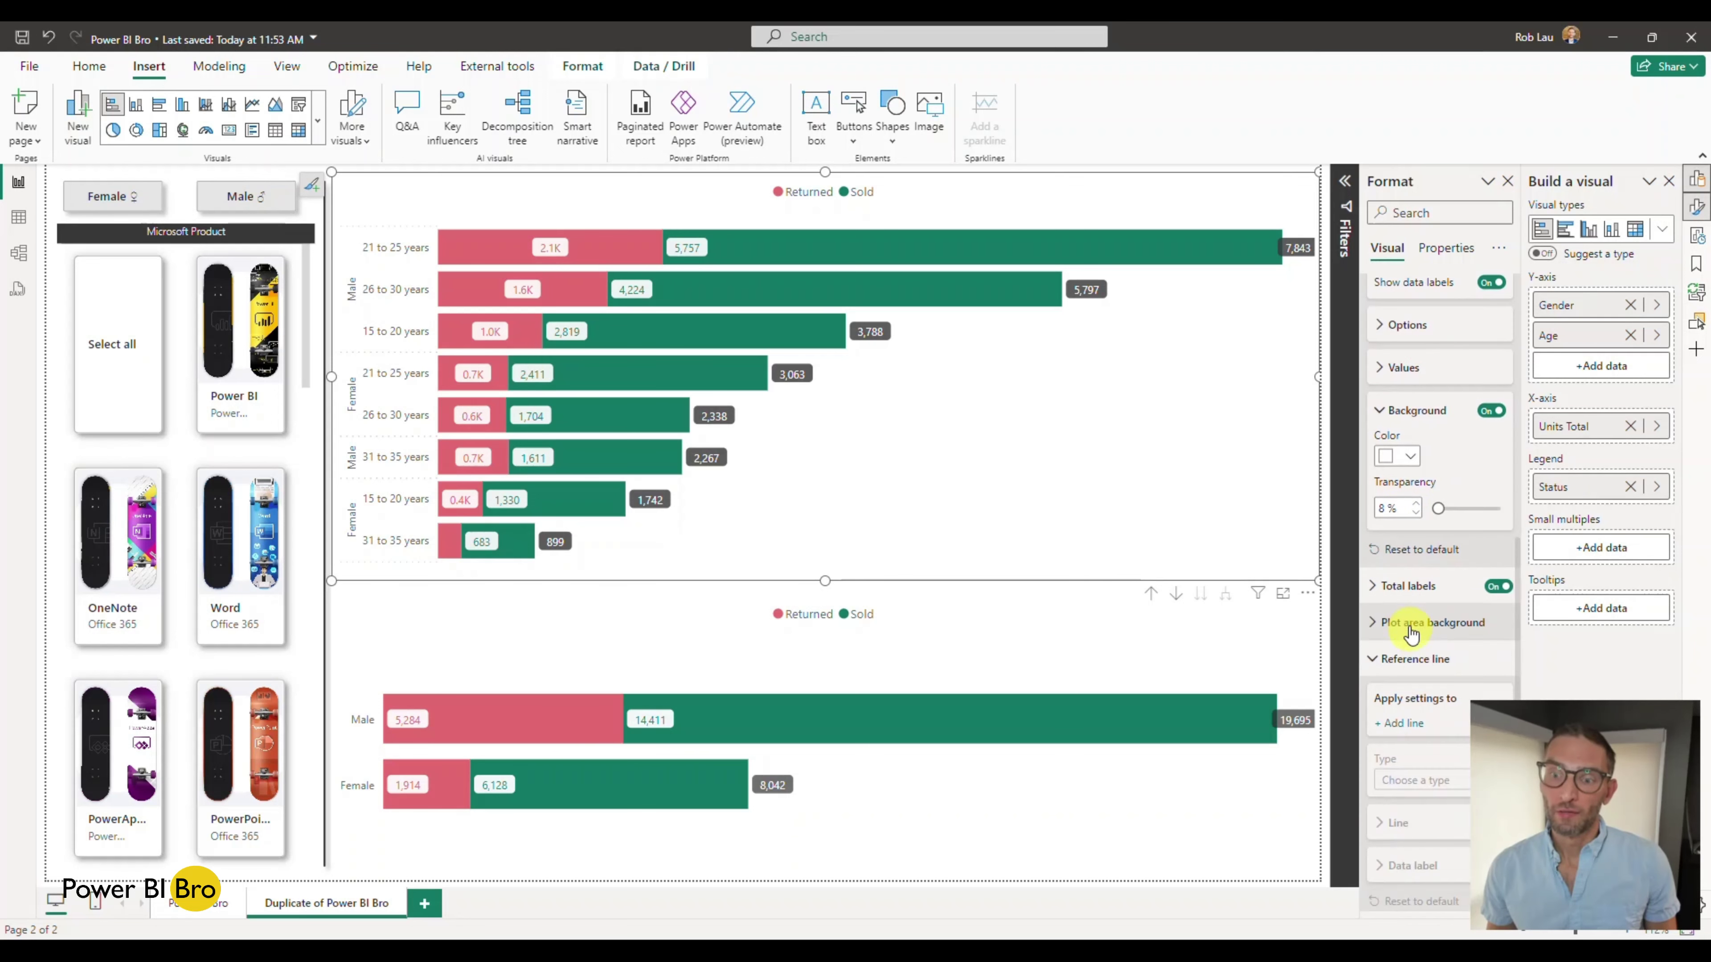
{"action": "scroll", "coordinate": [1406, 560], "scroll_direction": "up", "scroll_amount": 2}
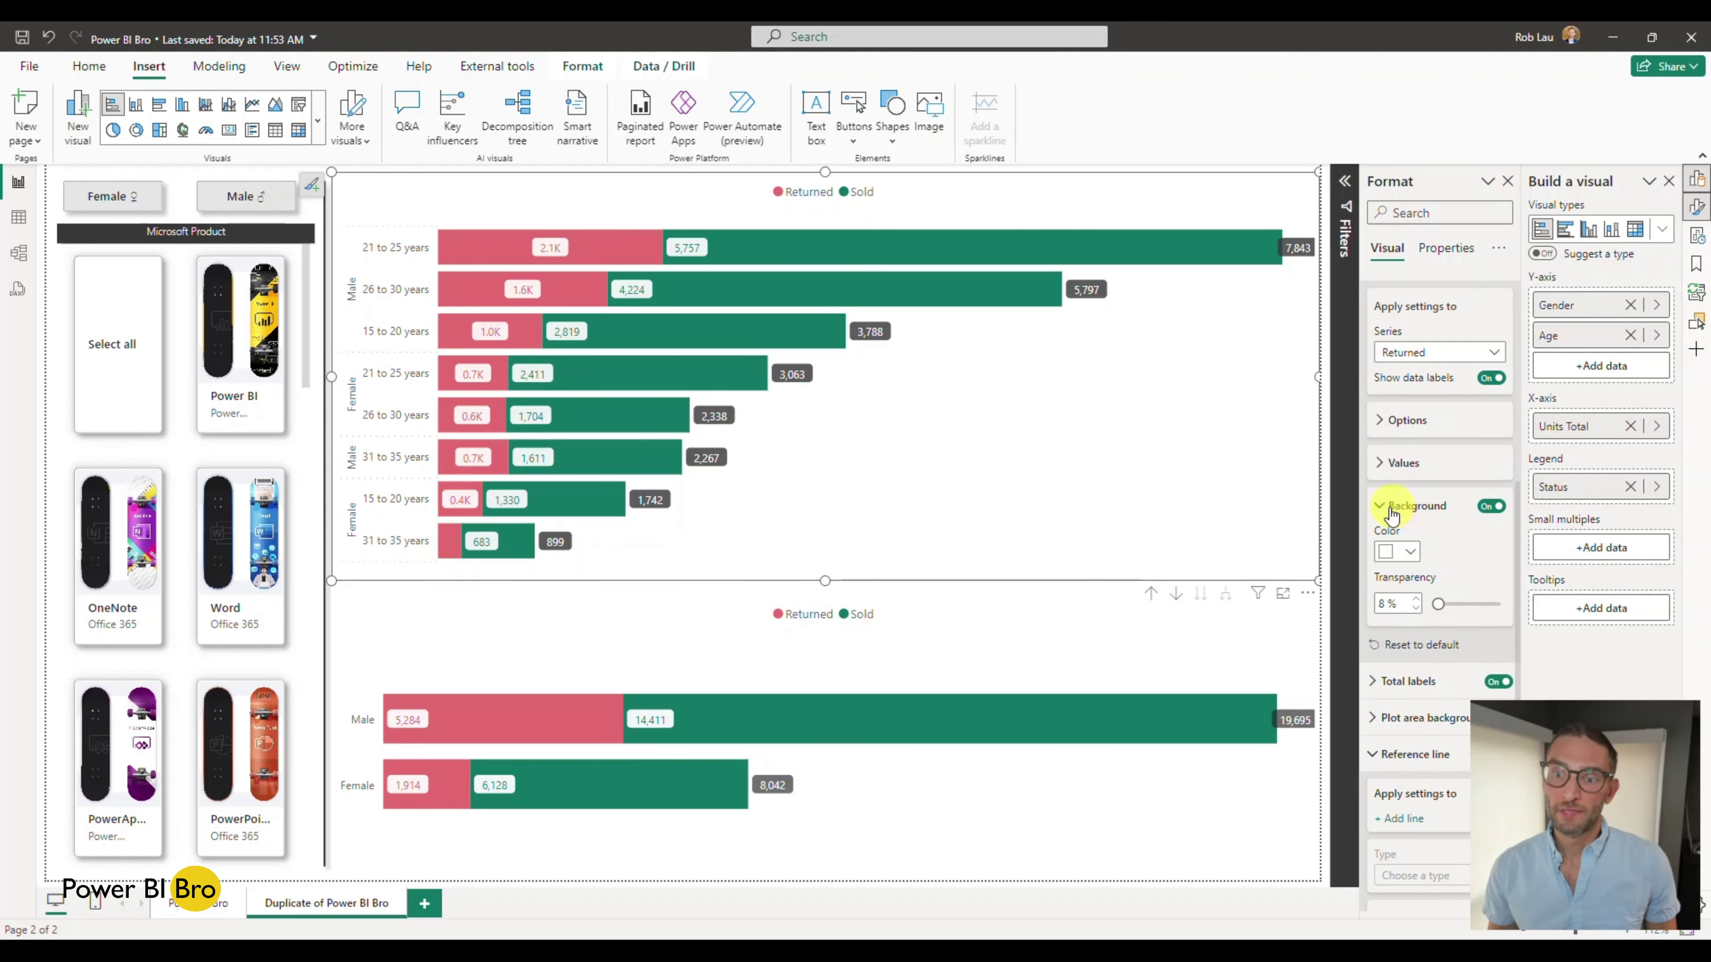
{"action": "left_click", "coordinate": [1382, 507]}
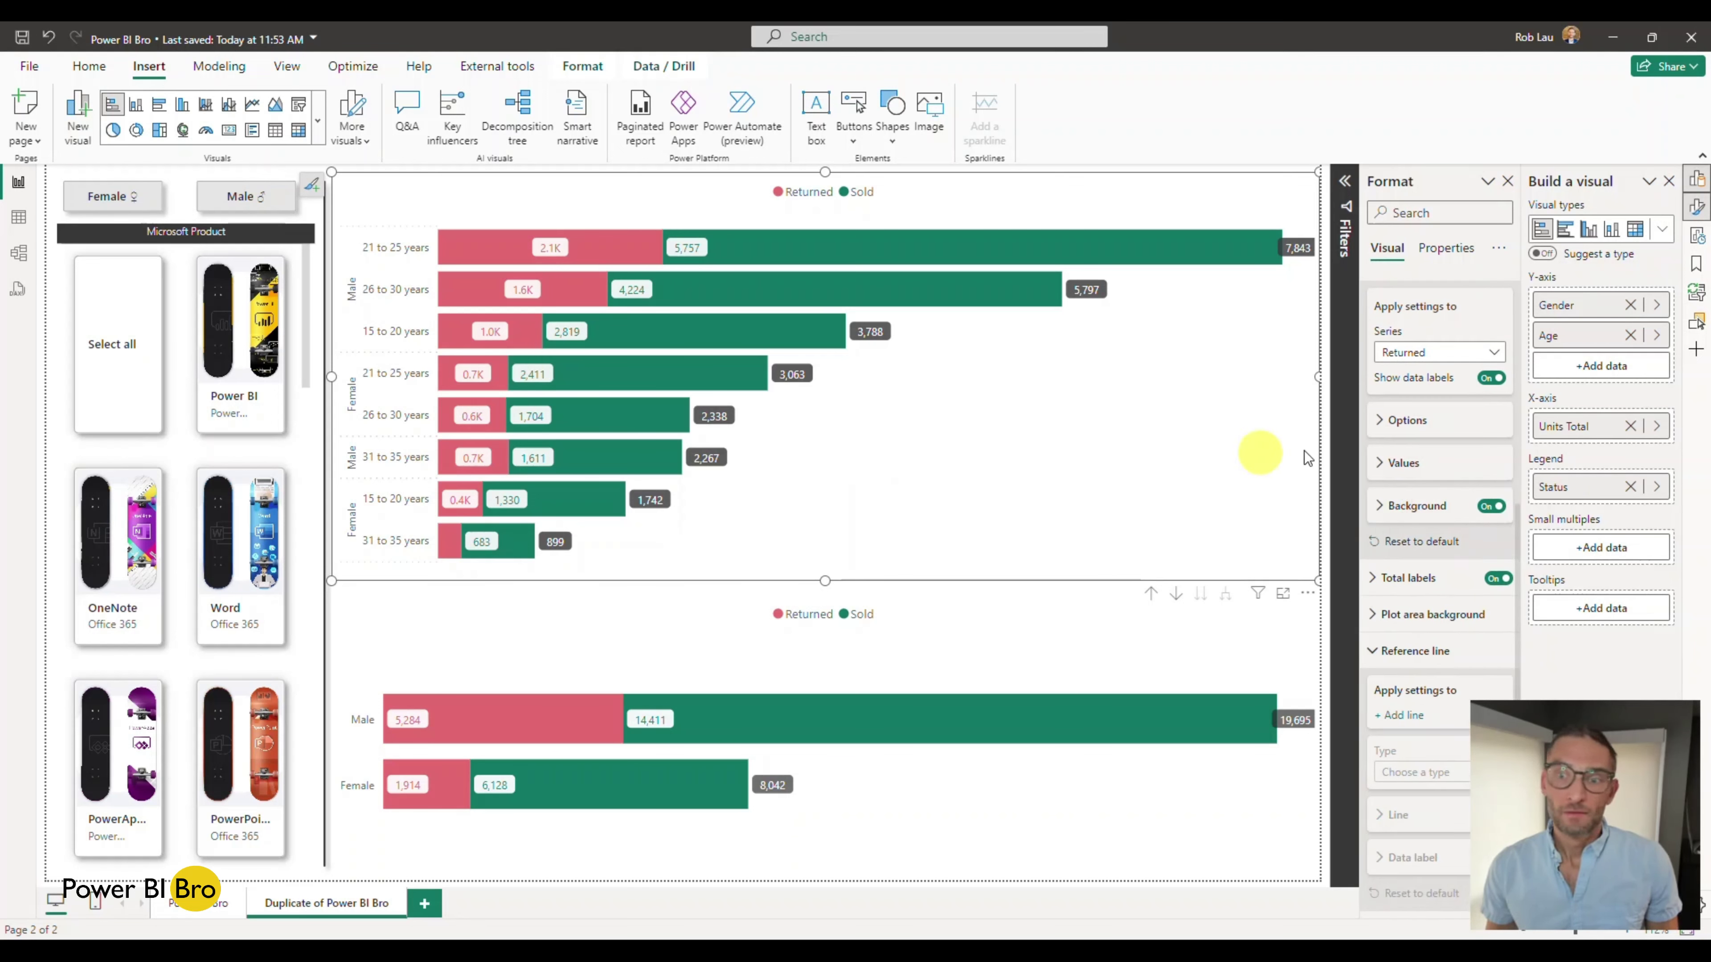
Set the display units of the Returned data labels to None
{"action": "left_click", "coordinate": [1381, 464]}
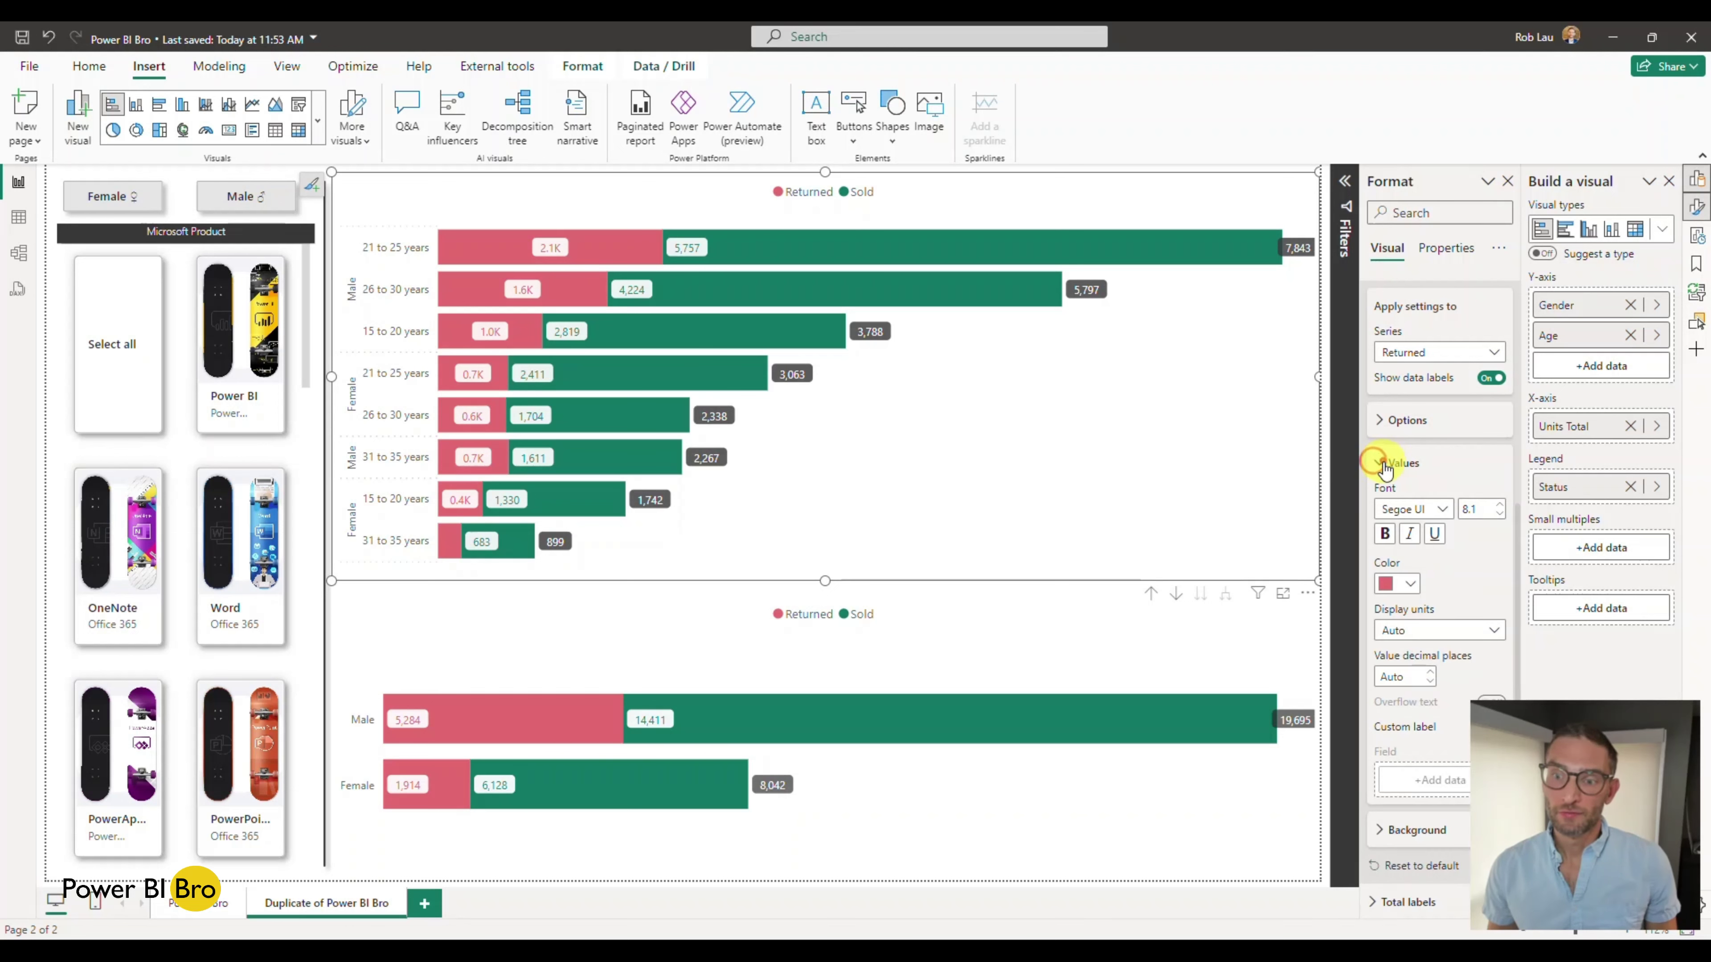
{"action": "scroll", "coordinate": [1415, 512], "scroll_direction": "down", "scroll_amount": 3}
{"action": "left_click", "coordinate": [1435, 441]}
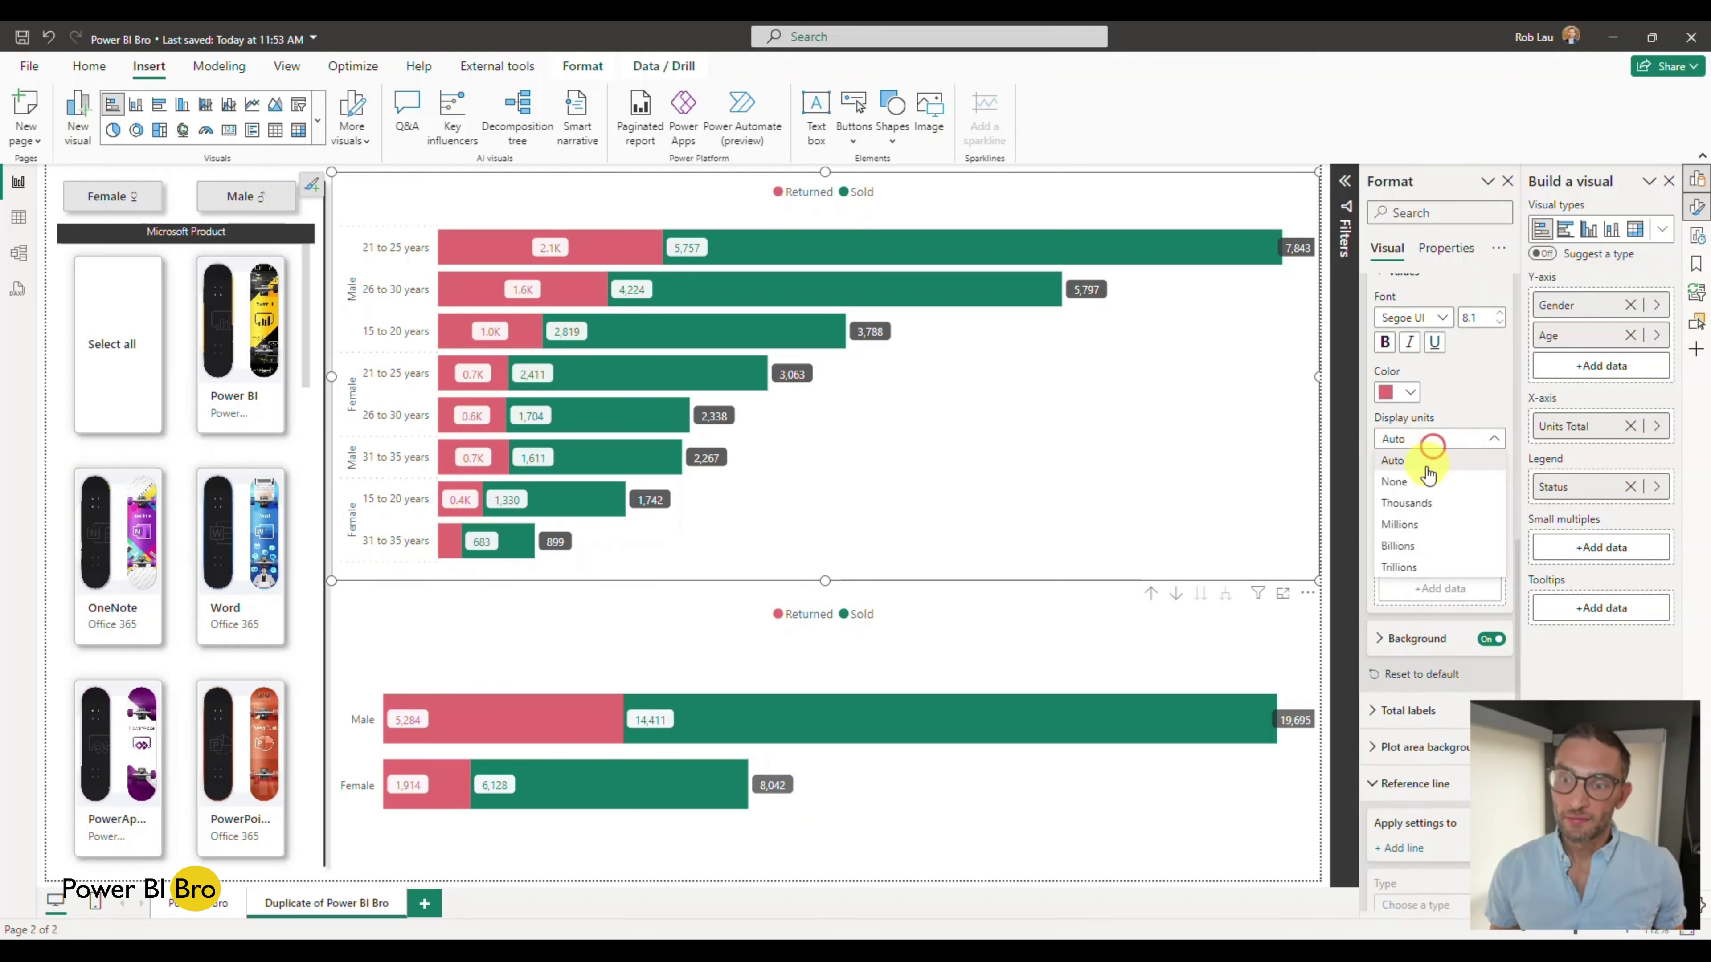
{"action": "left_click", "coordinate": [1416, 481]}
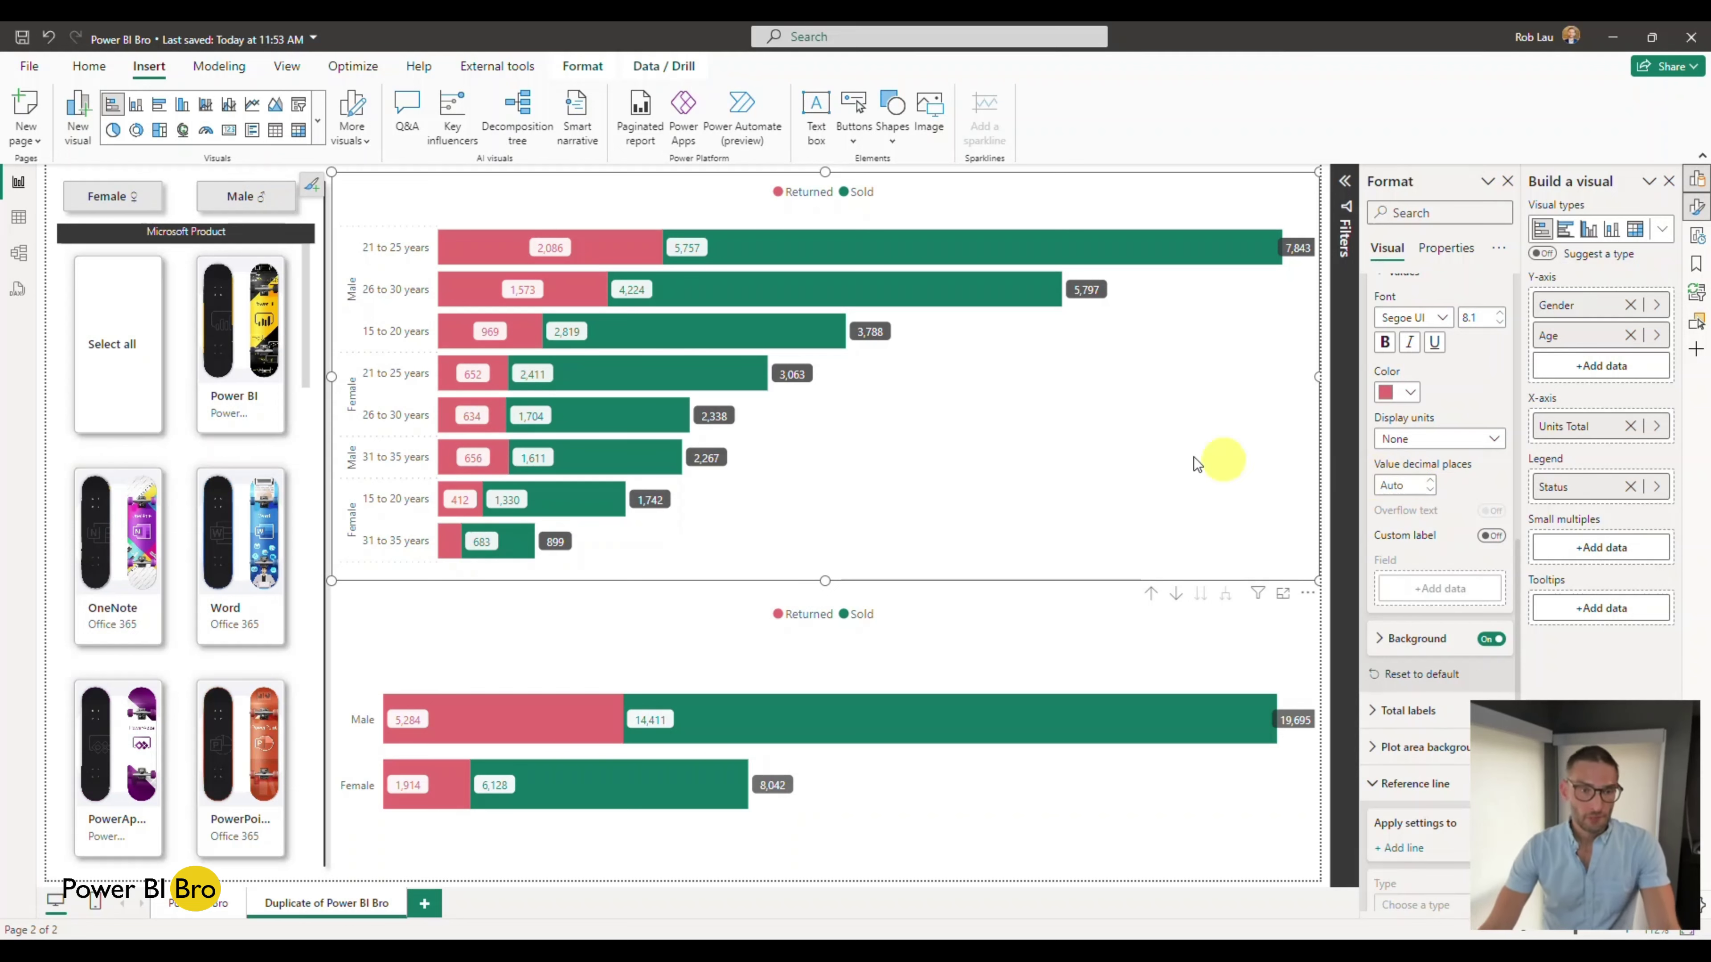
Delete the lower Male/Female bar chart and extend the rebuilt age and gender chart downward into the freed space
{"action": "left_click", "coordinate": [698, 639]}
{"action": "key", "text": "Delete"}
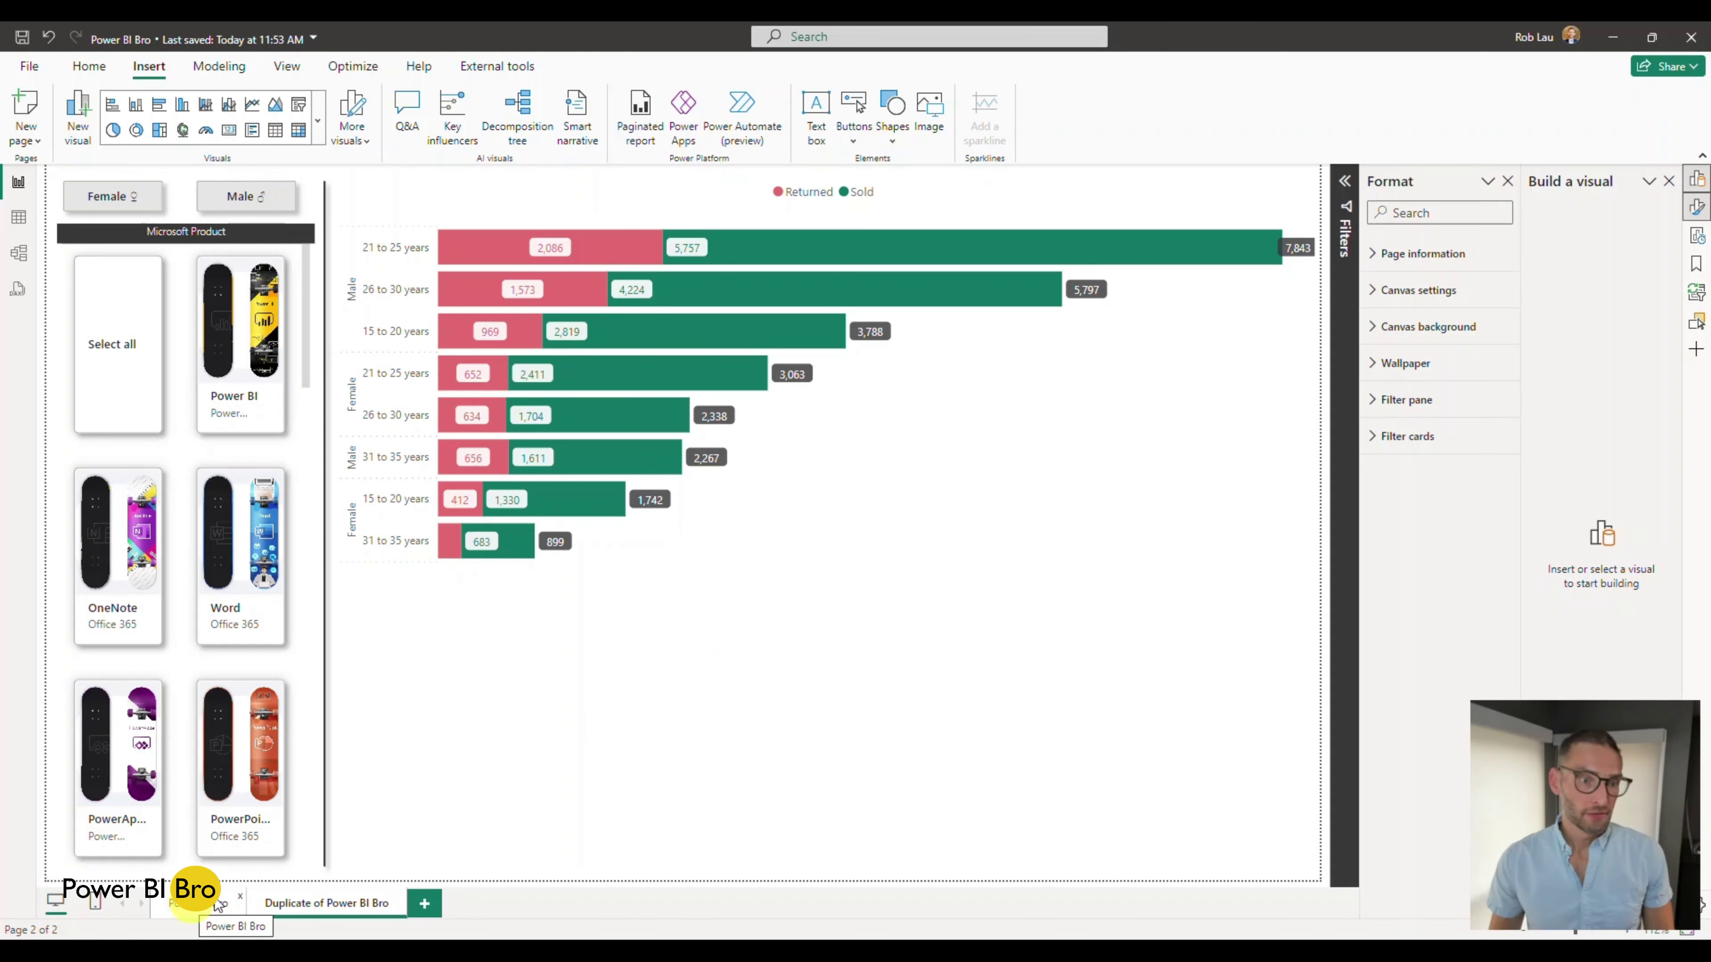
{"action": "left_click", "coordinate": [797, 556]}
{"action": "left_click_drag", "start_coordinate": [824, 581], "coordinate": [825, 729]}
{"action": "left_click", "coordinate": [690, 800]}
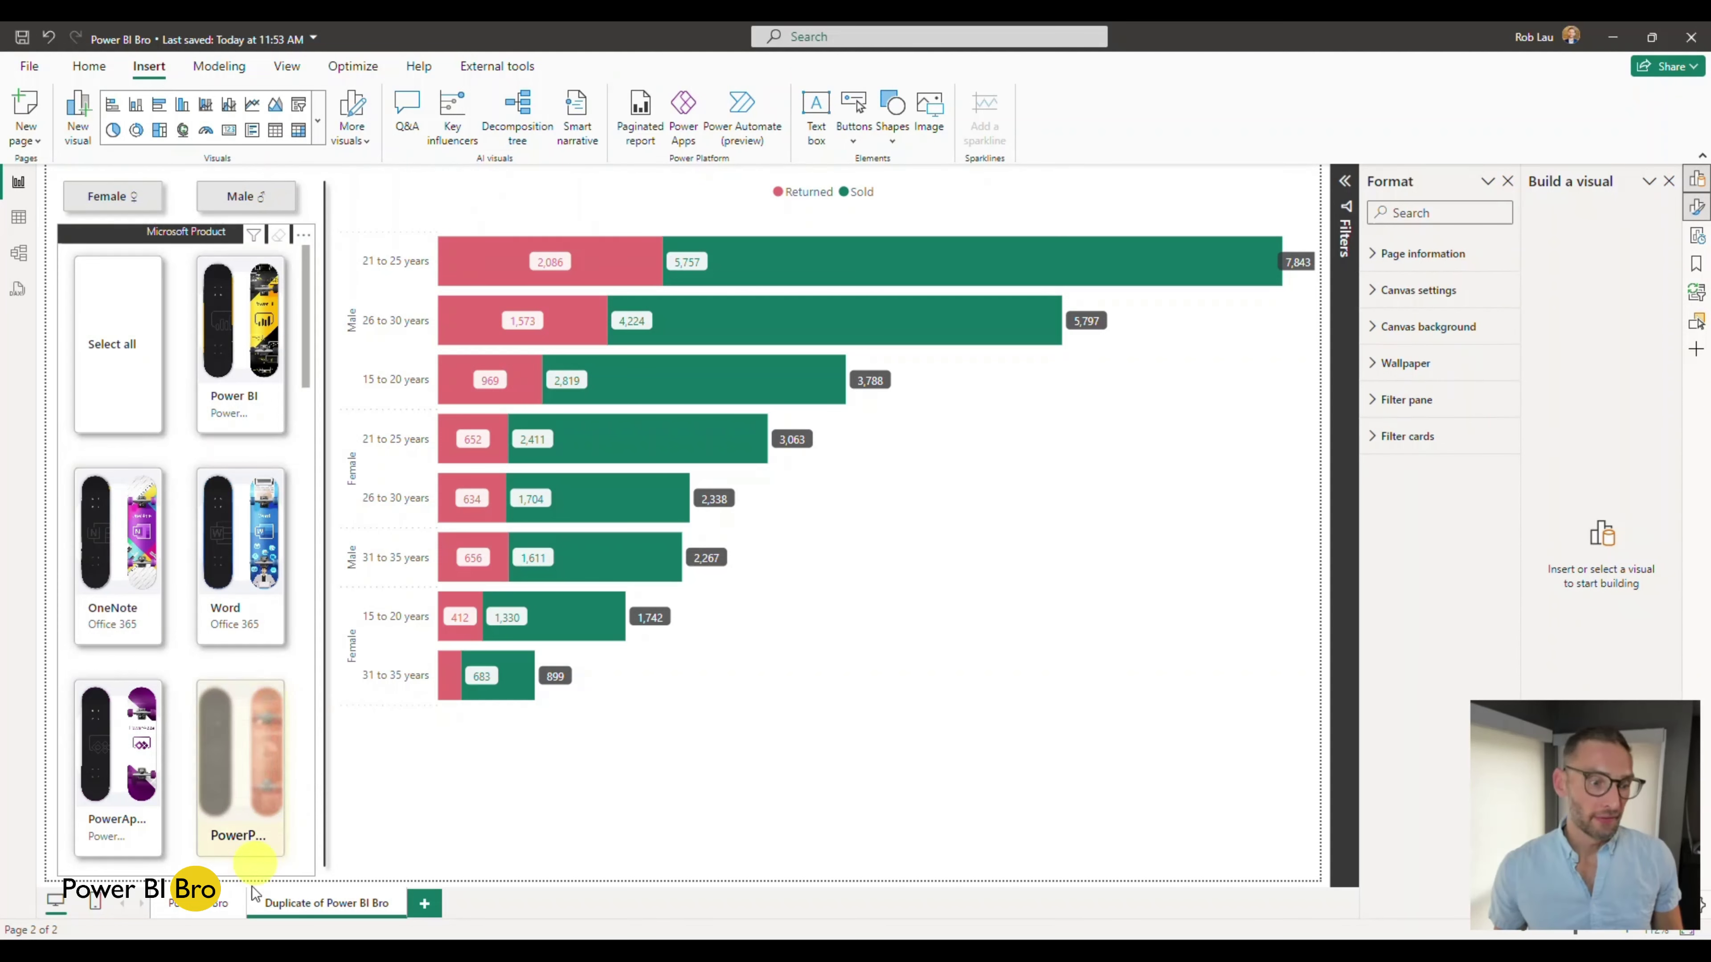
Switch to the original Power BI Bro page and clear the OneNote and Word selections in the product slicer
{"action": "left_click", "coordinate": [202, 903]}
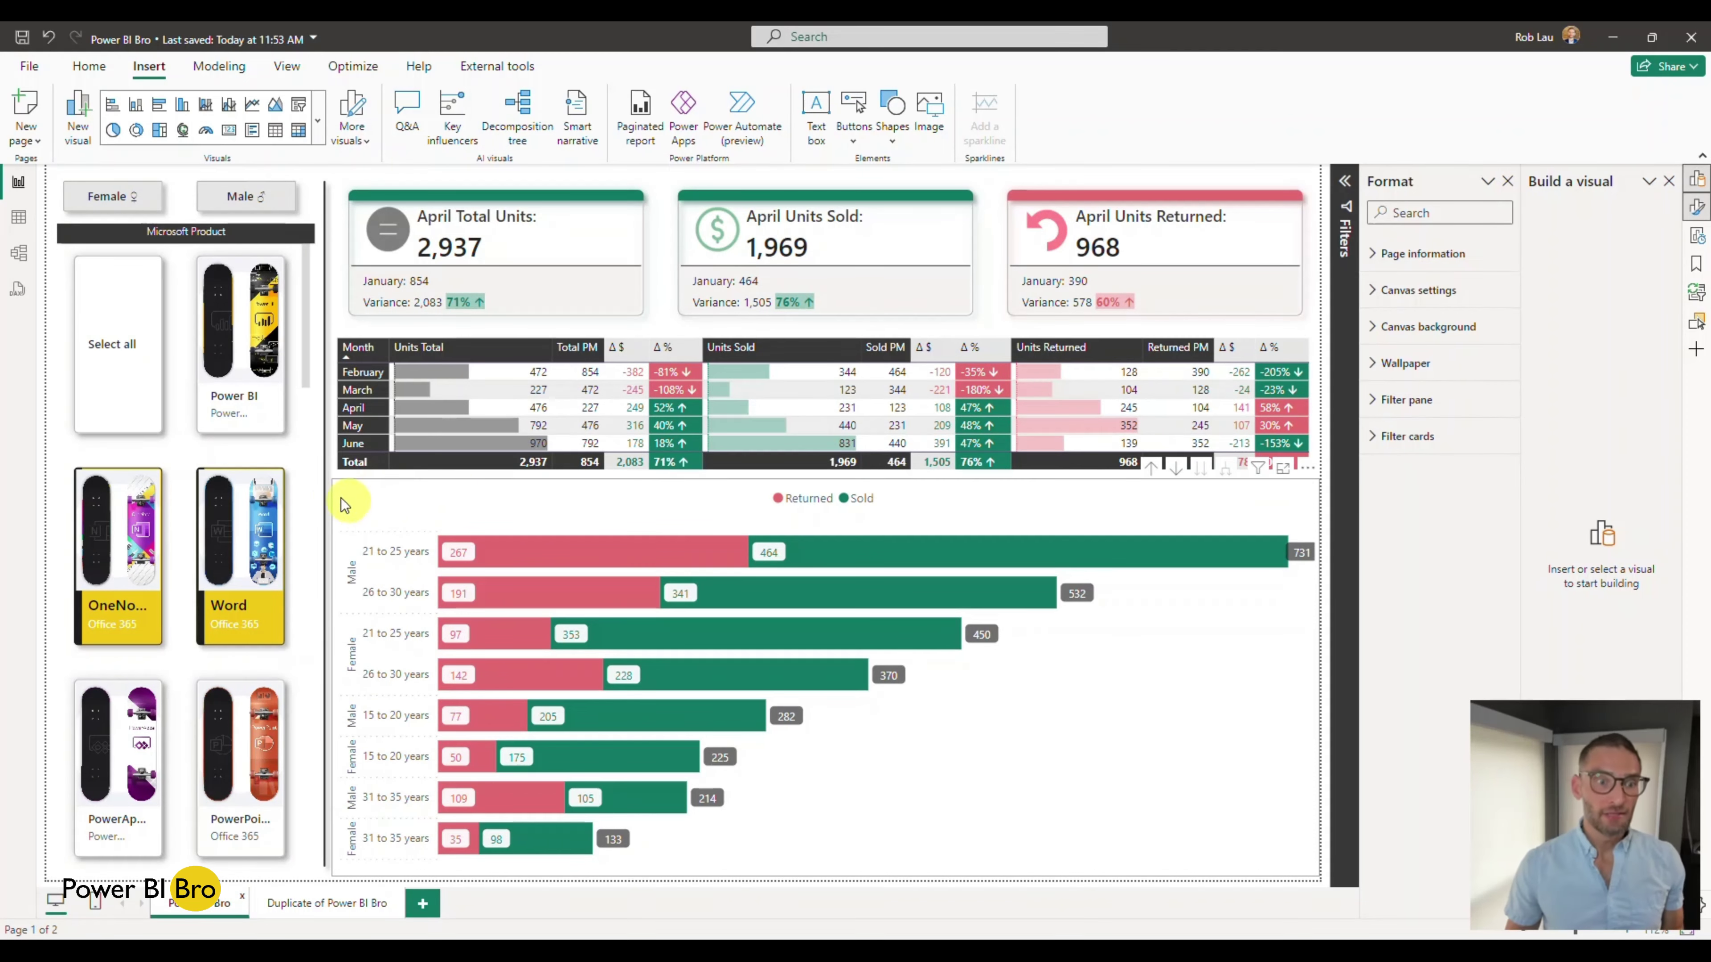
{"action": "left_click", "coordinate": [248, 590]}
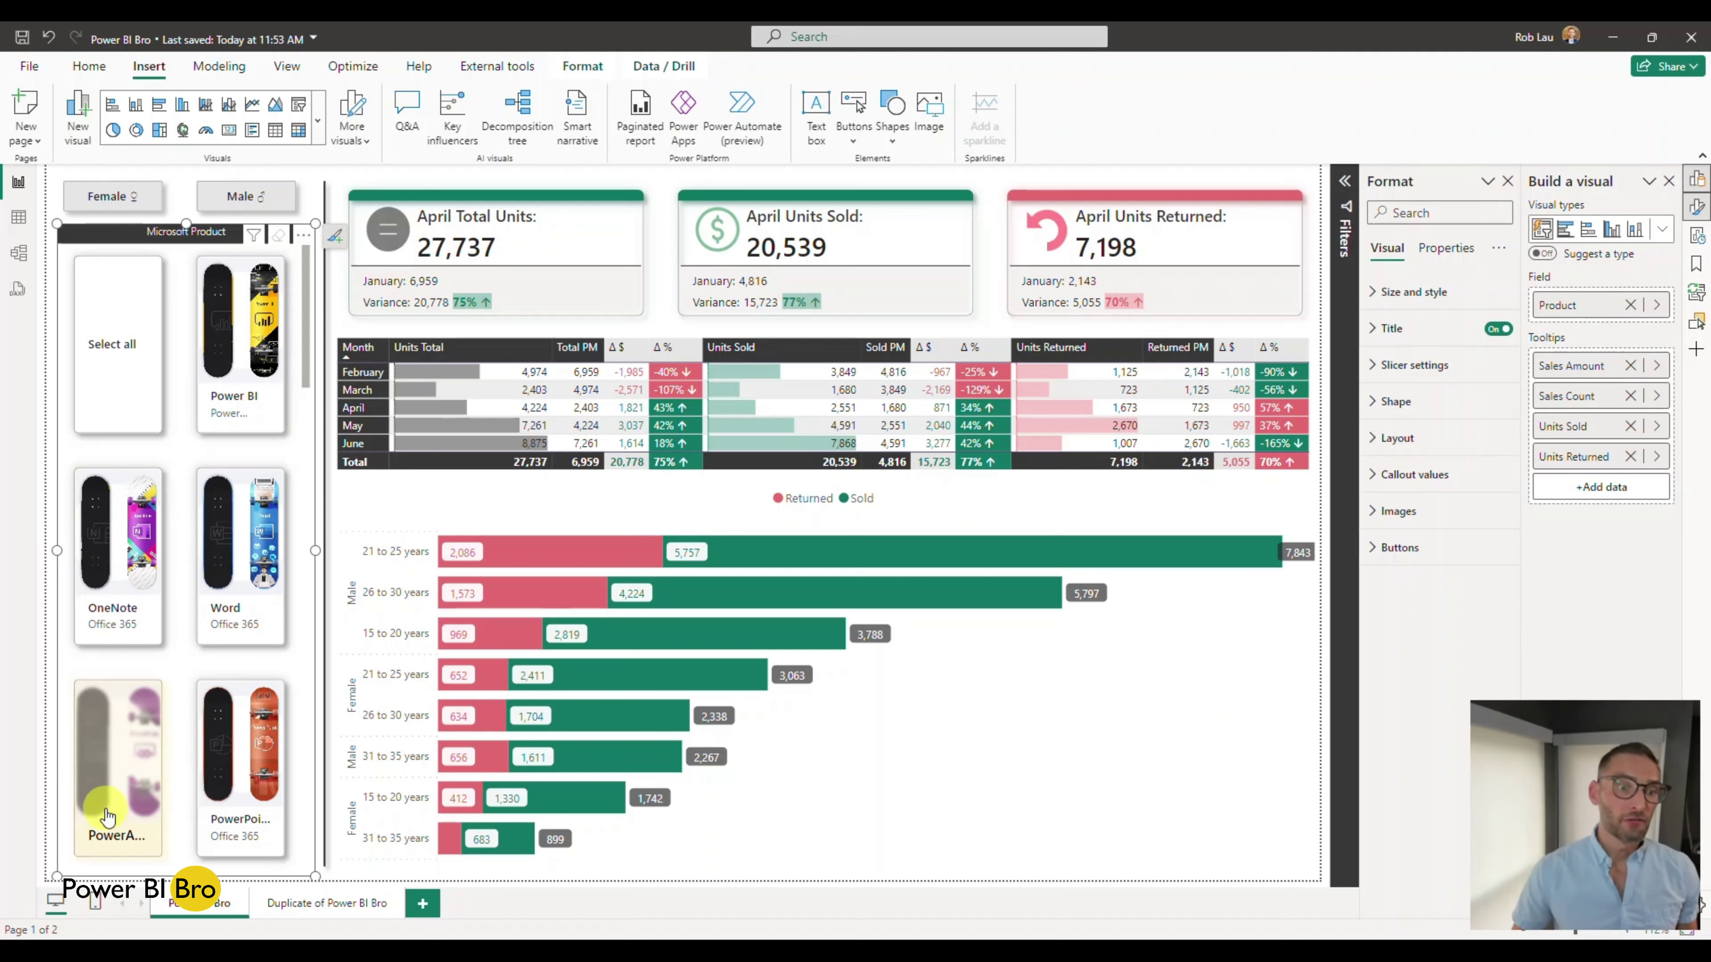
{"action": "mouse_move", "coordinate": [108, 816]}
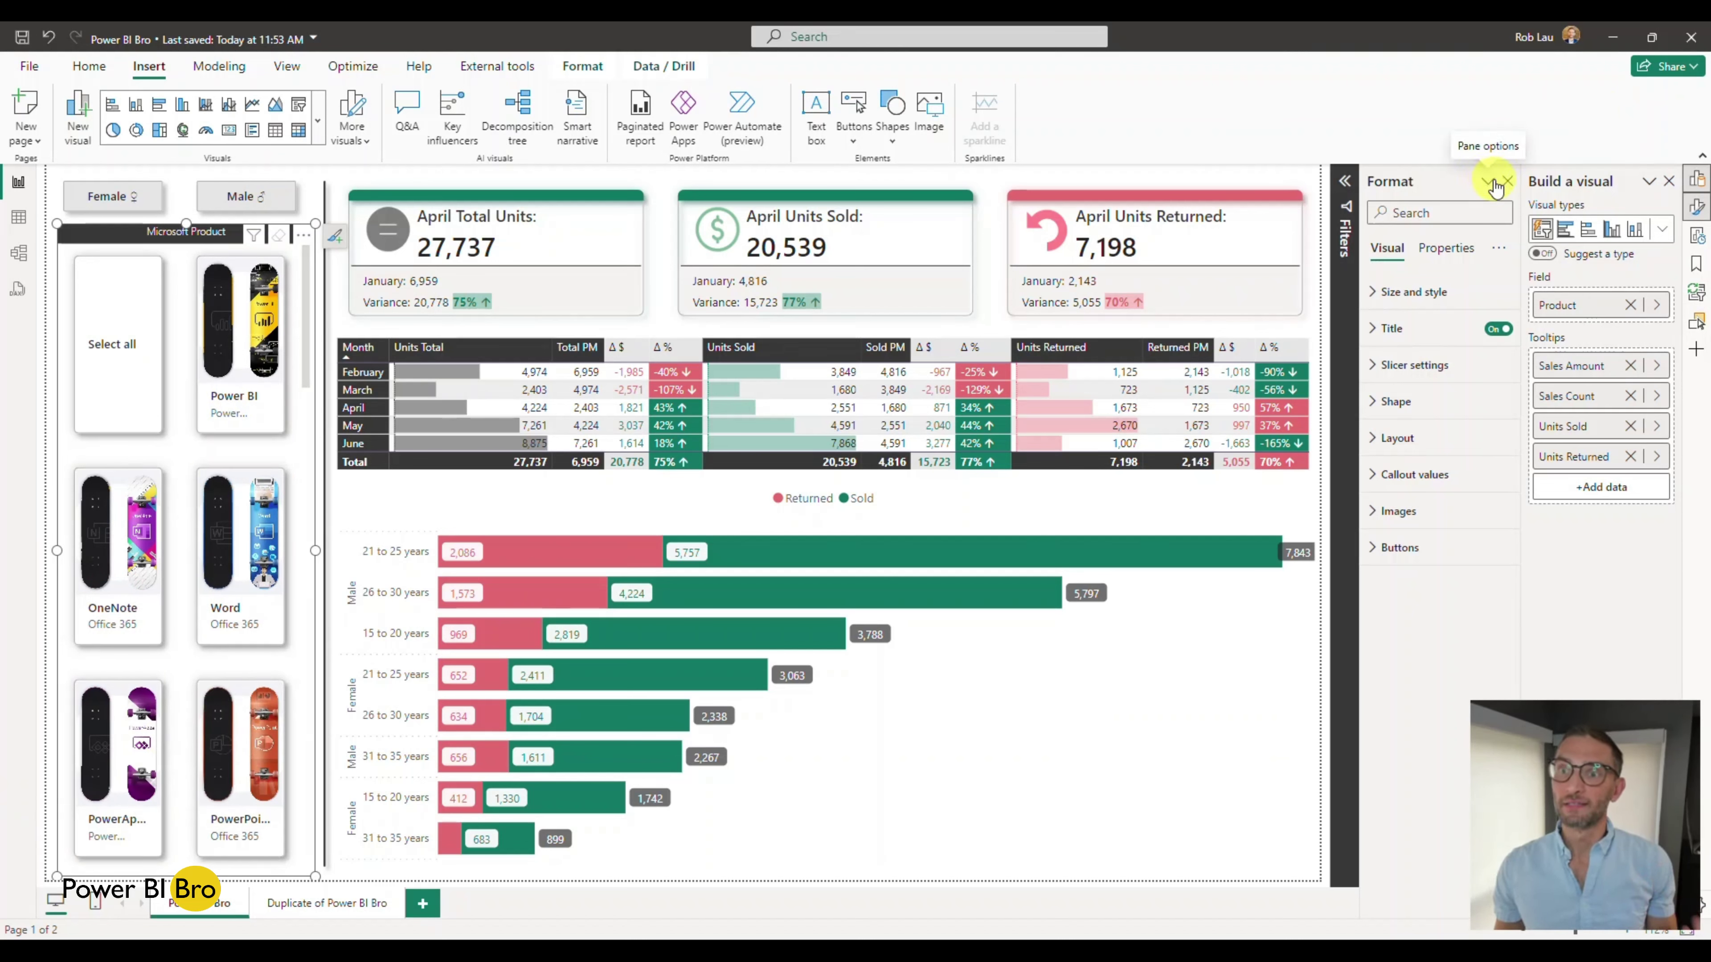
{"action": "left_click", "coordinate": [1699, 207]}
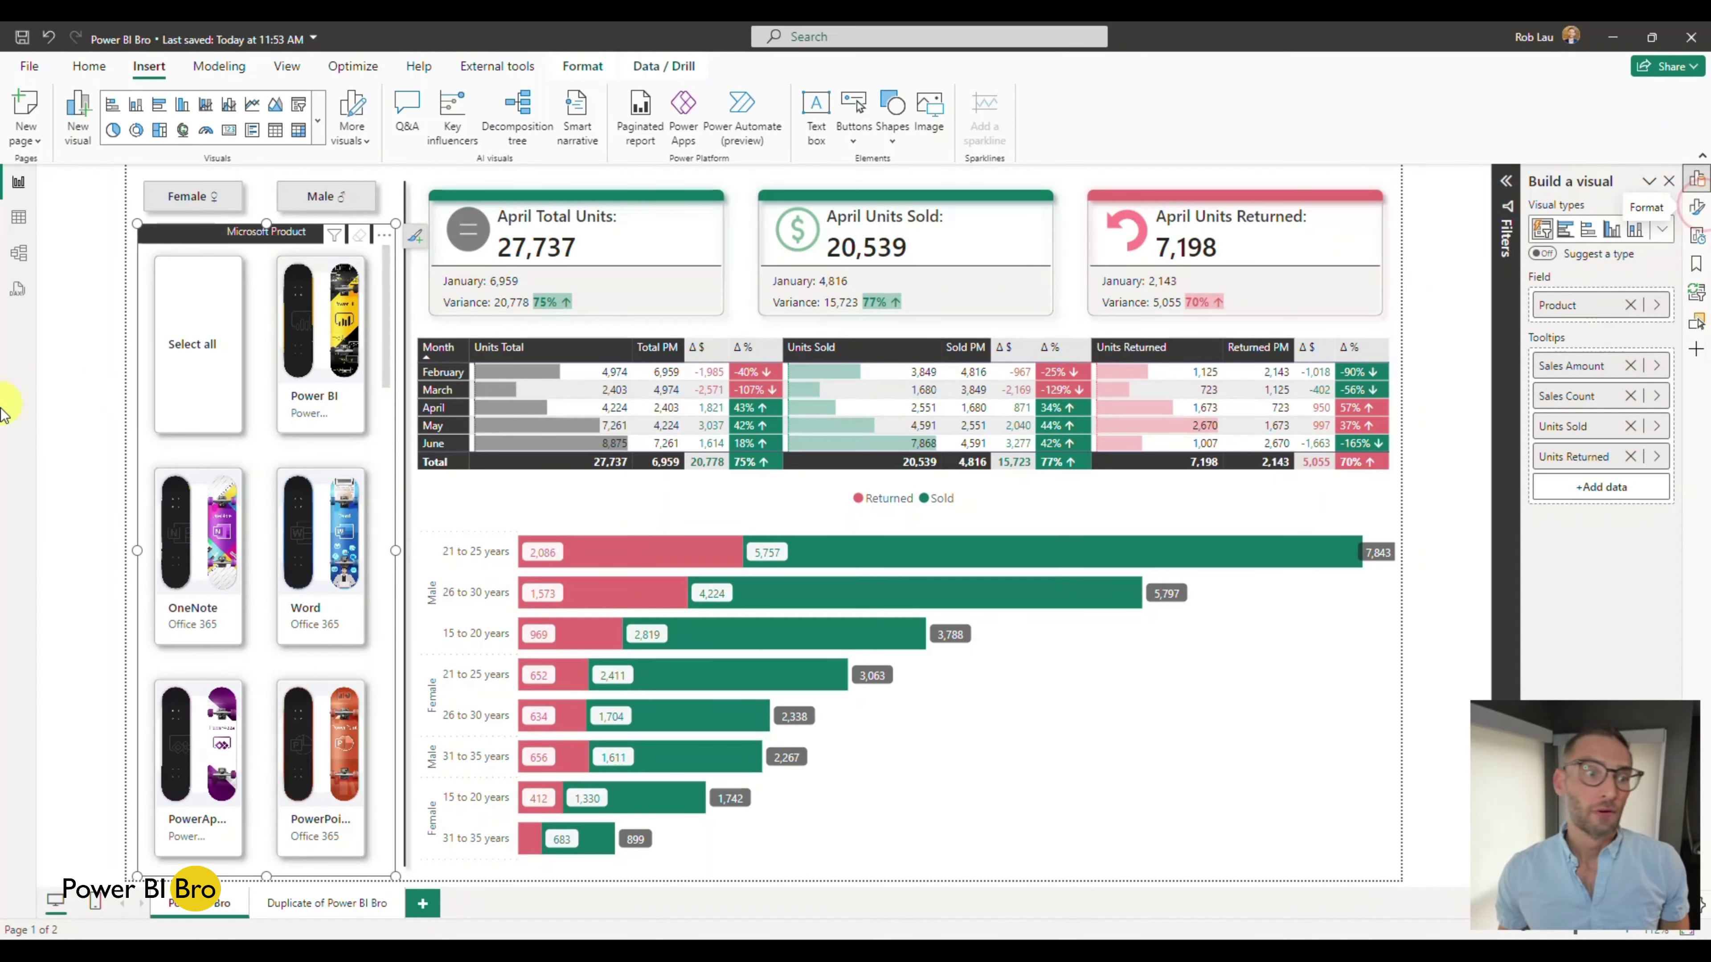
{"action": "left_click", "coordinate": [62, 438]}
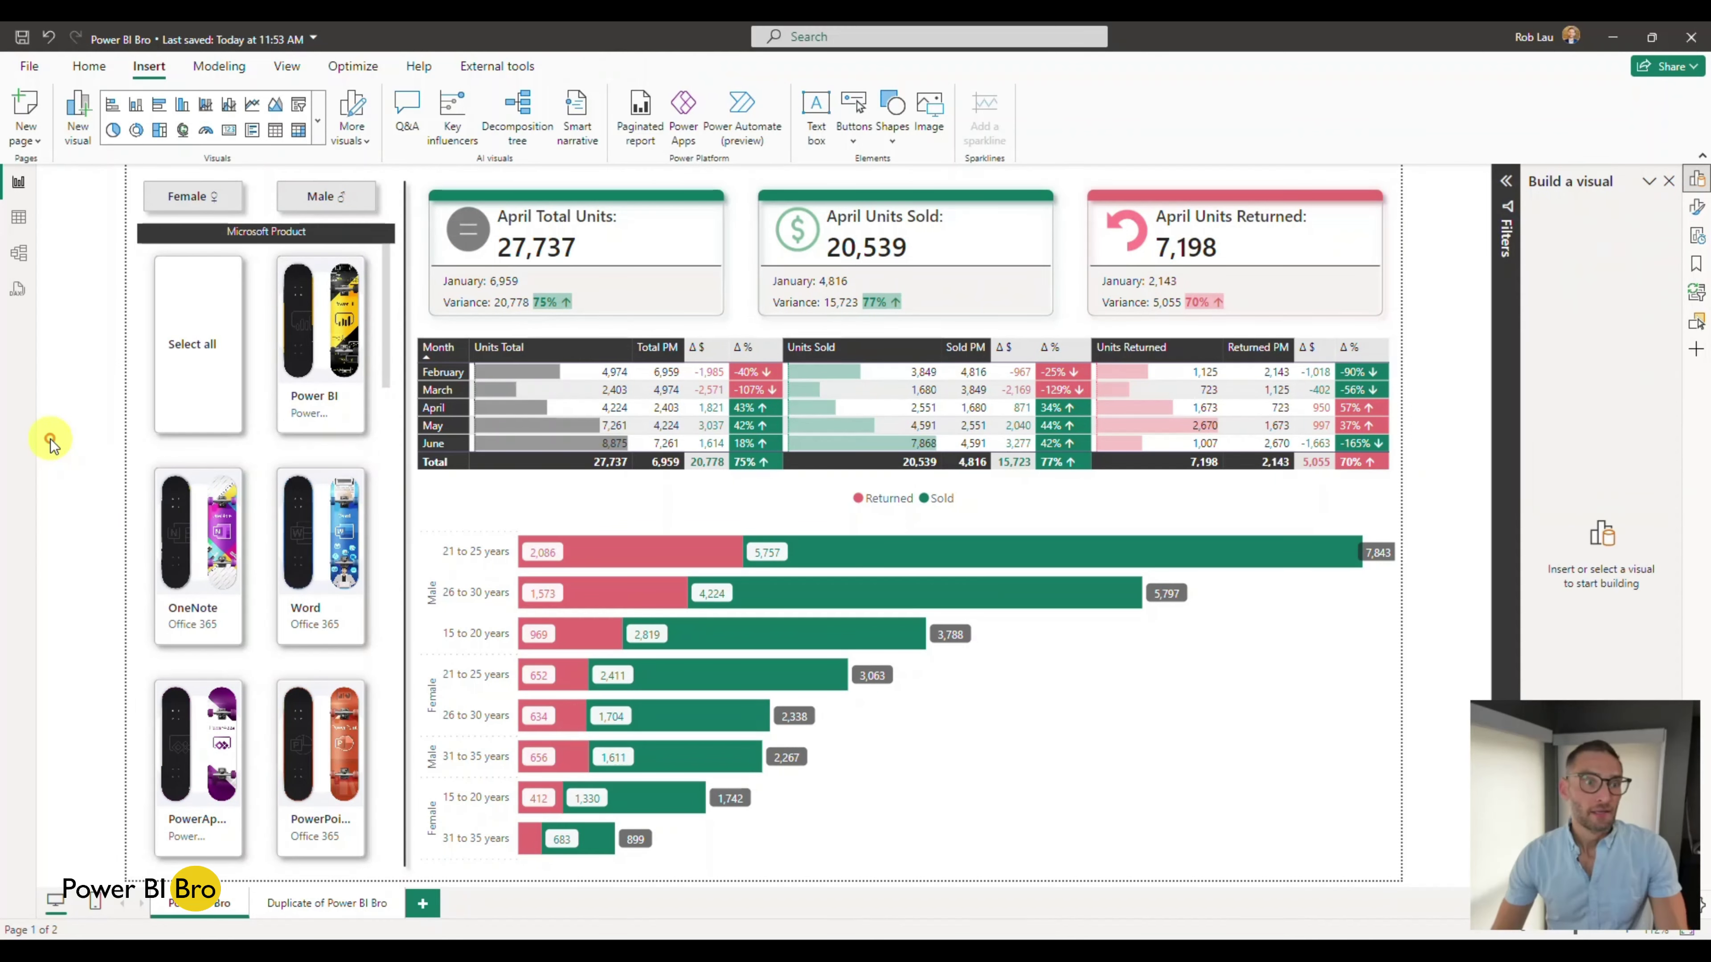
Filter the page by Female and by Male in turn to compare the visuals, and clear the gender filter
{"action": "left_click", "coordinate": [195, 199]}
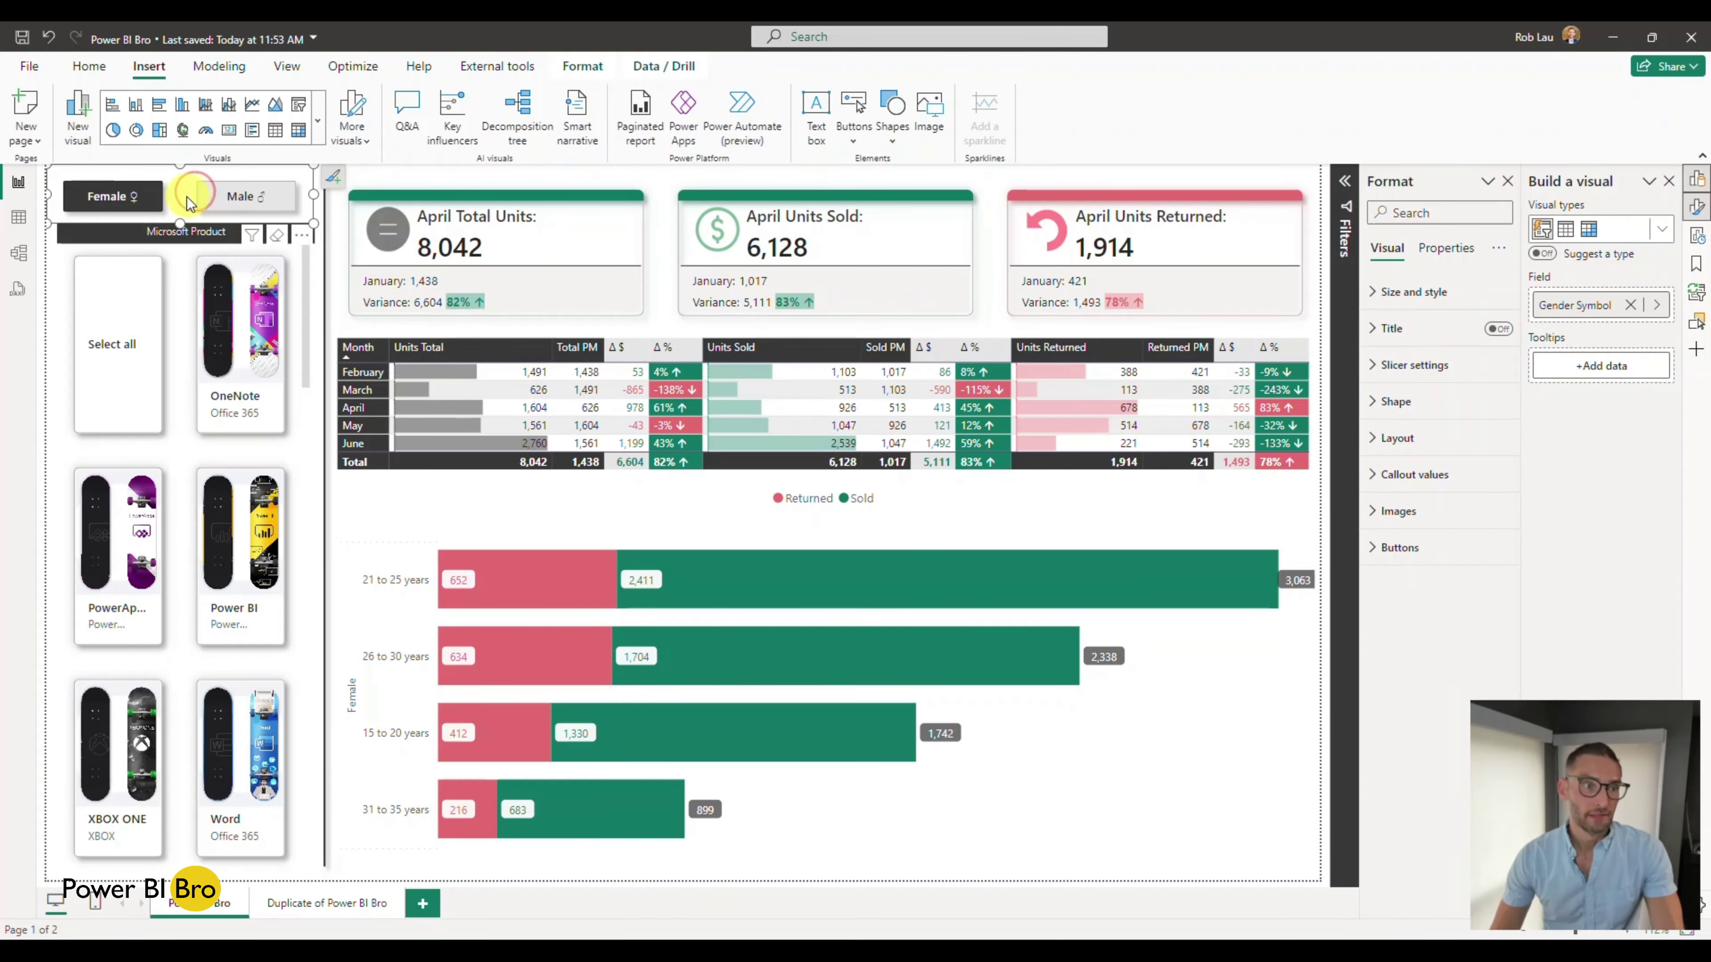
{"action": "left_click", "coordinate": [267, 201]}
{"action": "left_click", "coordinate": [113, 203]}
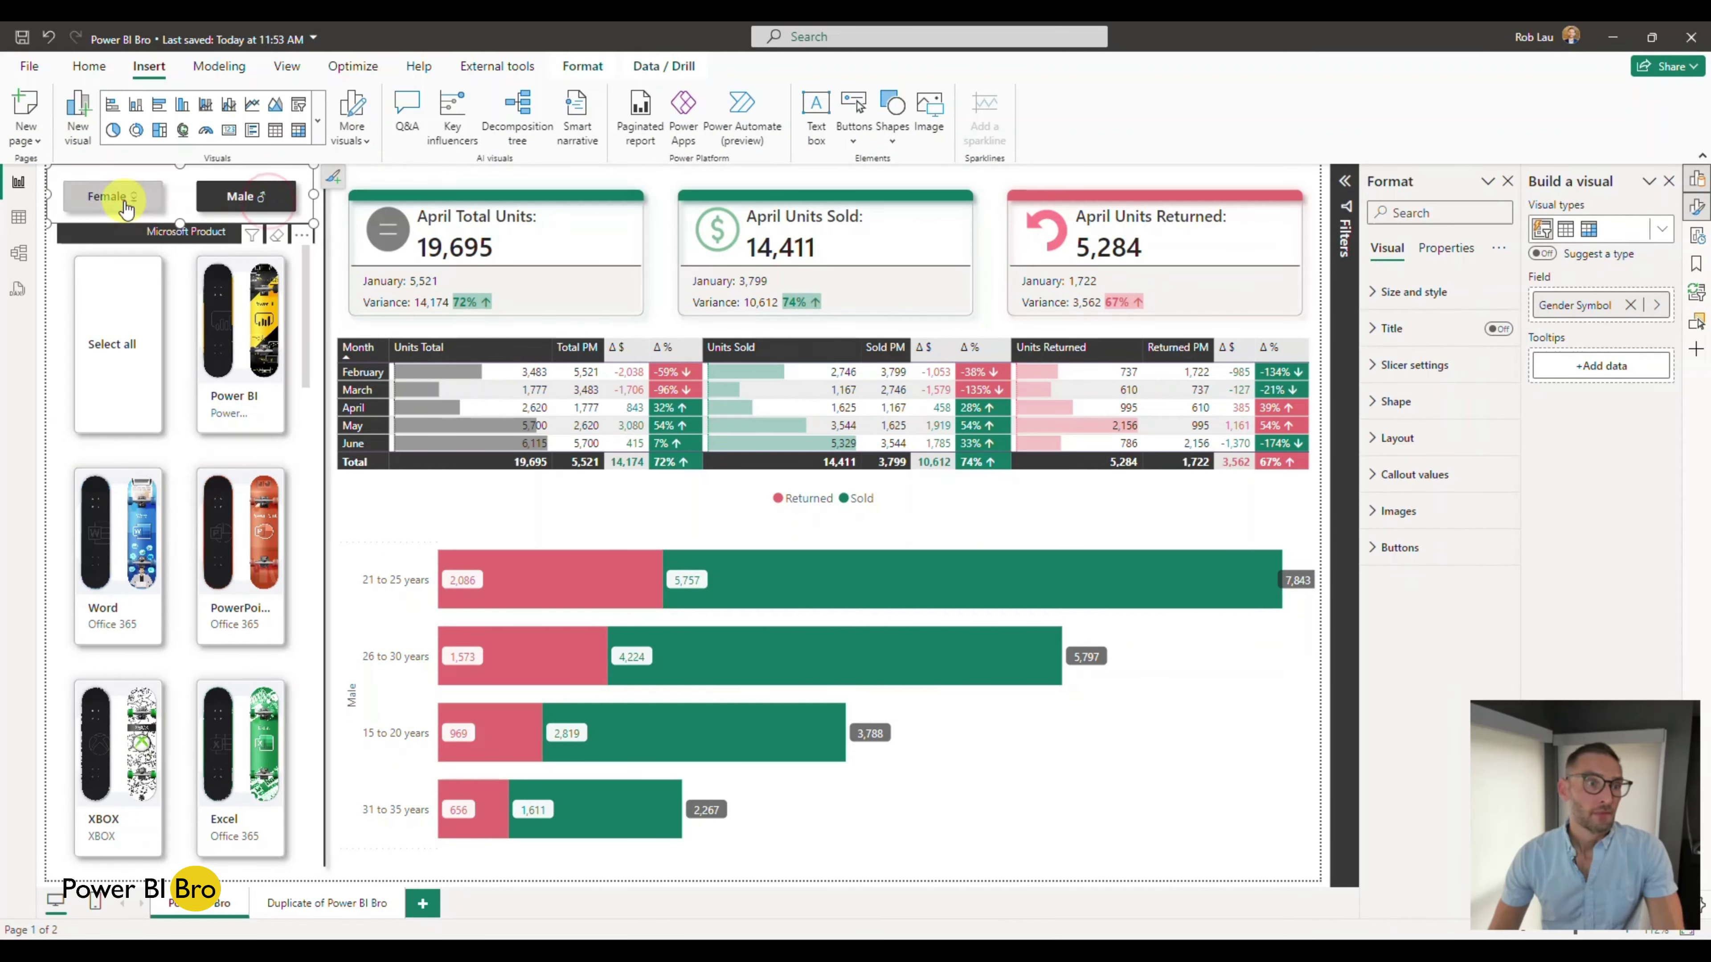
{"action": "left_click", "coordinate": [240, 203]}
{"action": "left_click", "coordinate": [239, 203]}
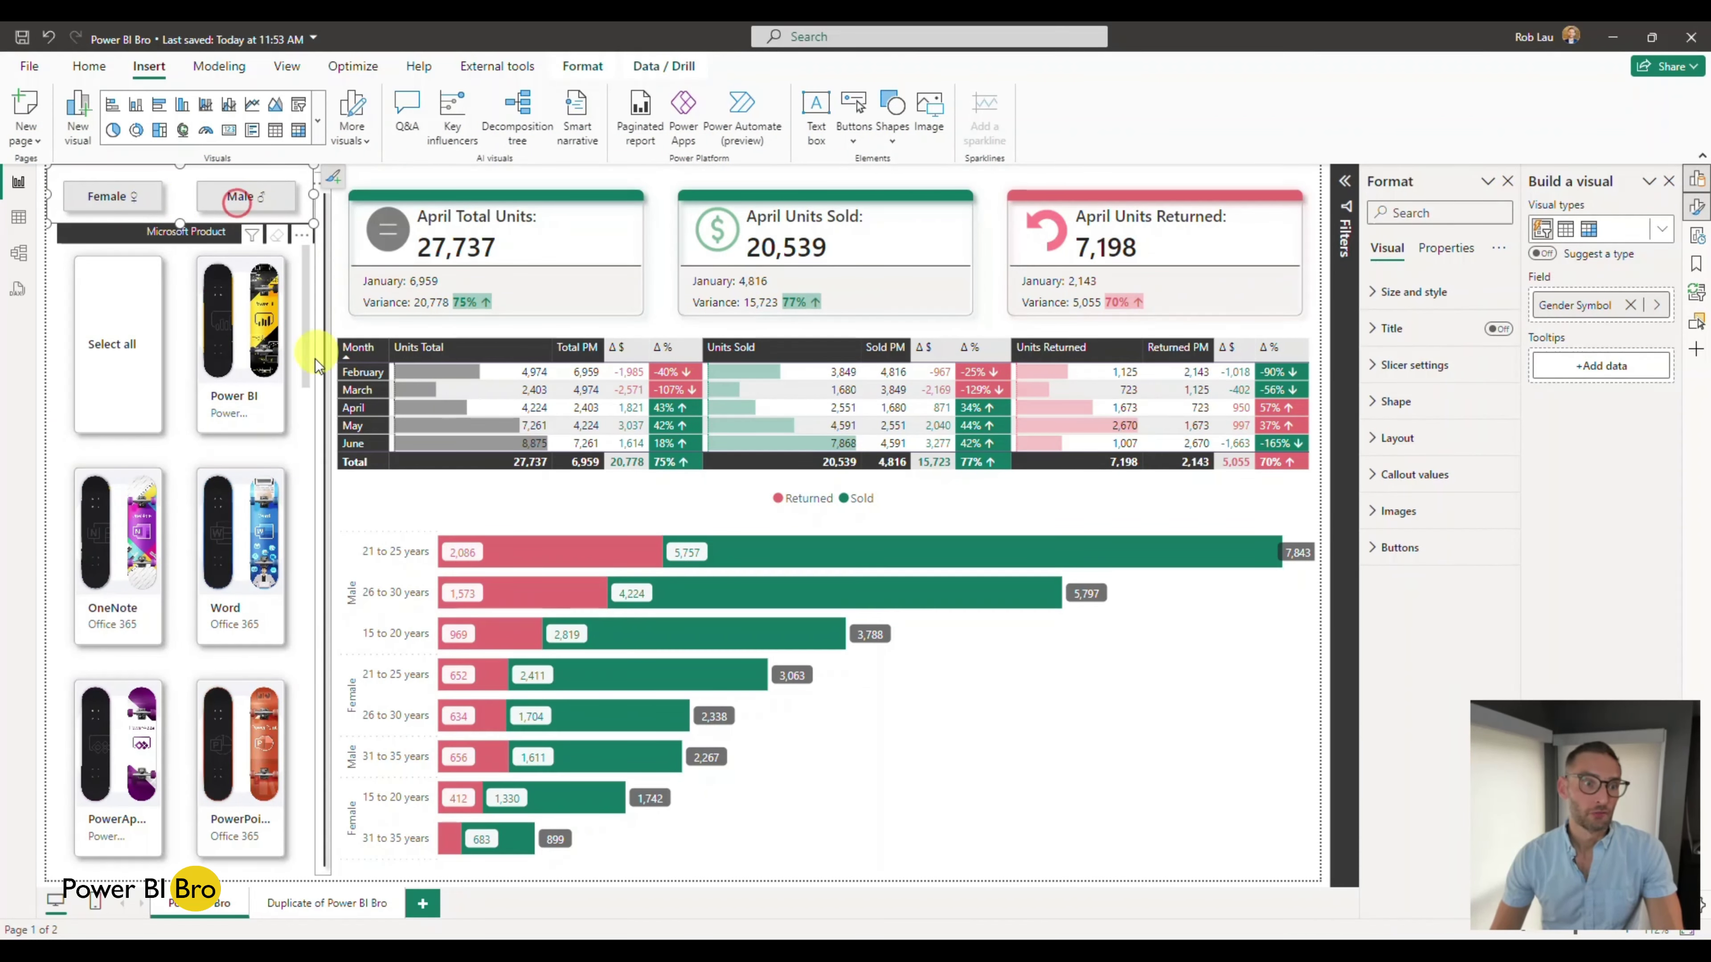
Filter the page to March from the monthly table and inspect the Sold bar for females aged 26 to 30
{"action": "left_click", "coordinate": [351, 394]}
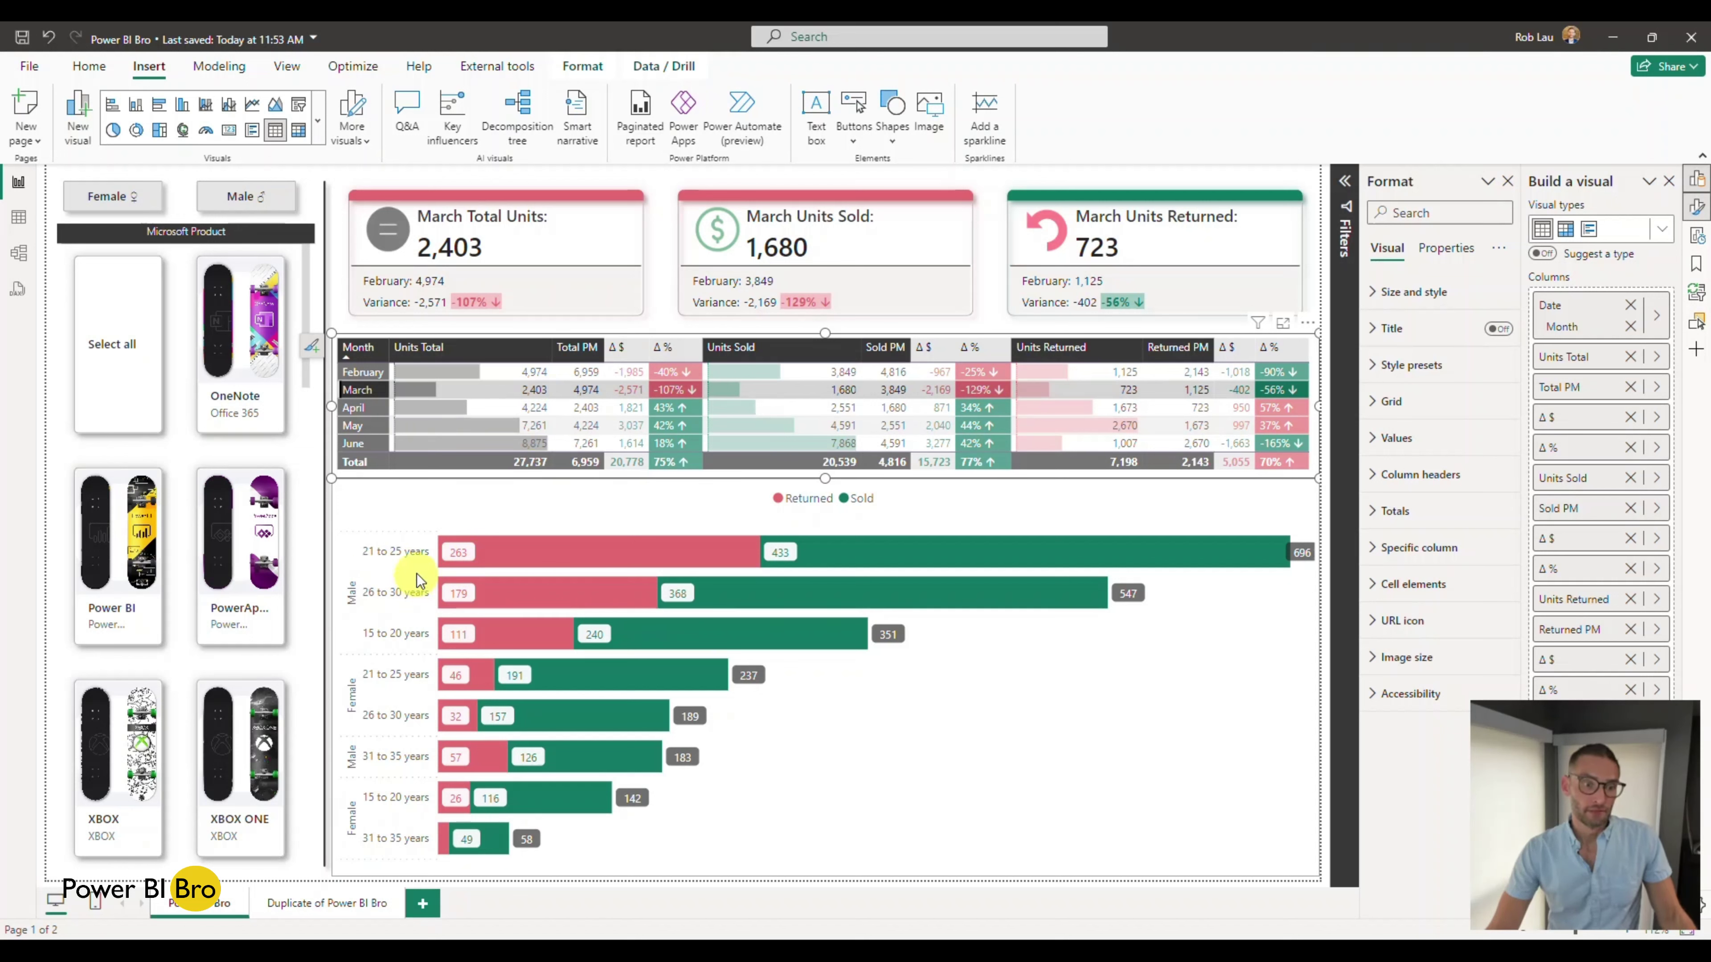
{"action": "mouse_move", "coordinate": [538, 718]}
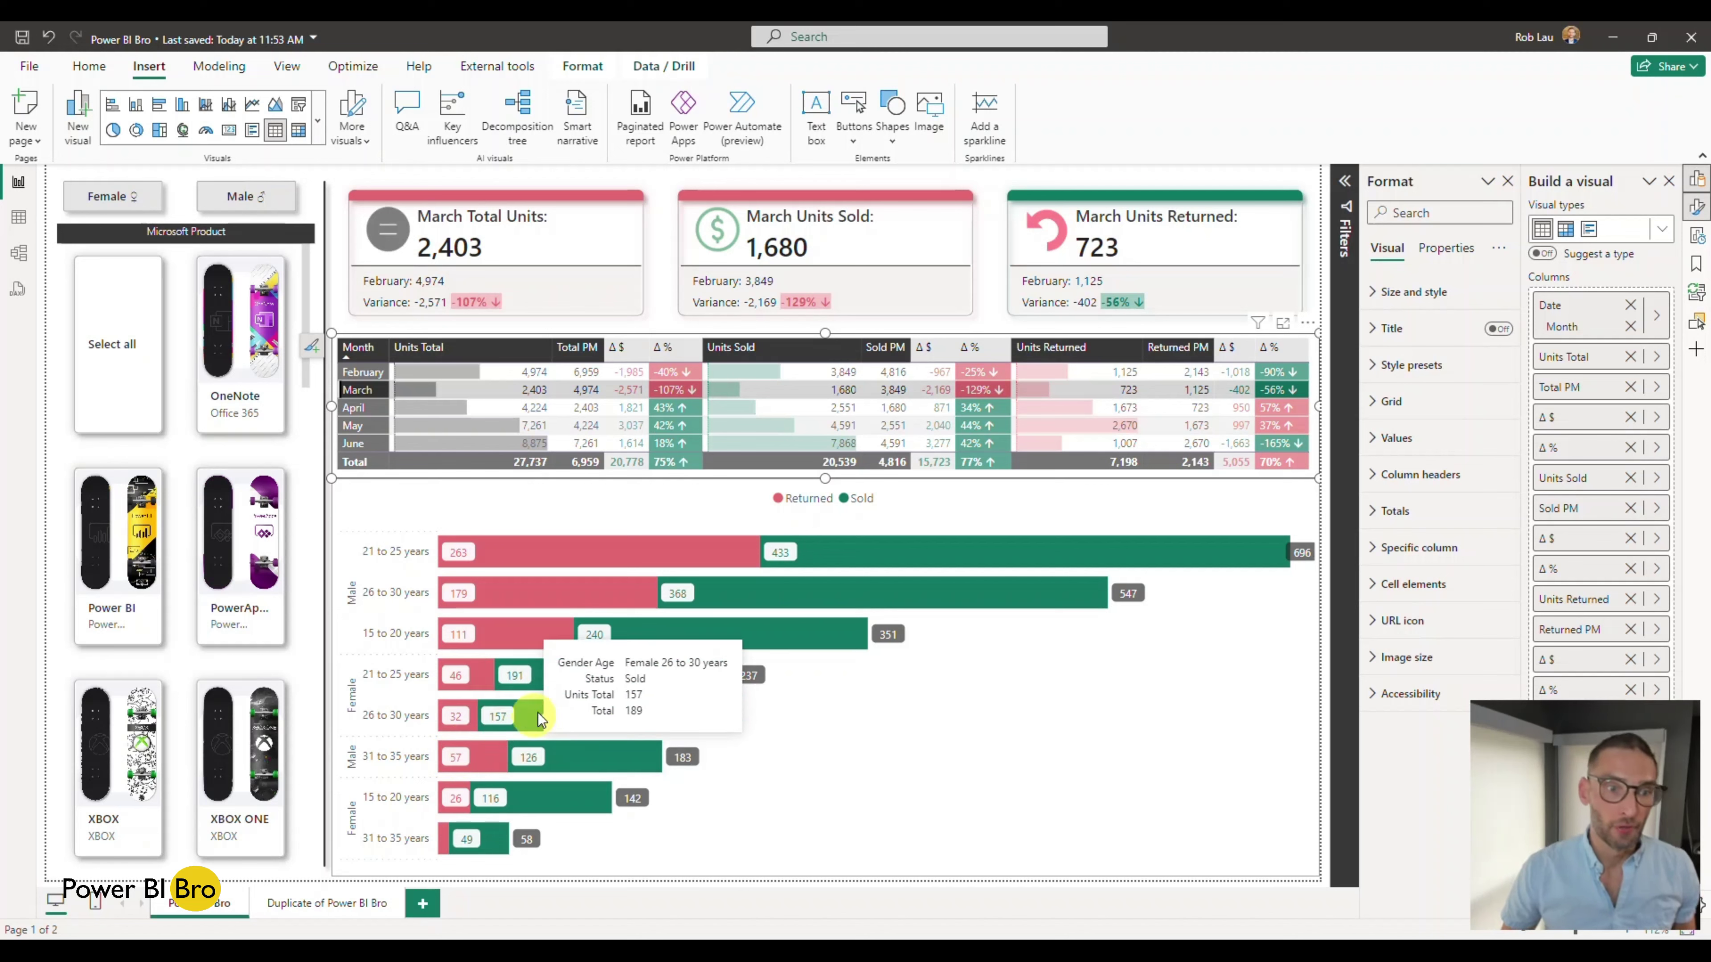
Show the stacked bar chart at the Gender level, with Age expanded under Gender, and at the Age level only
{"action": "left_click", "coordinate": [1105, 699]}
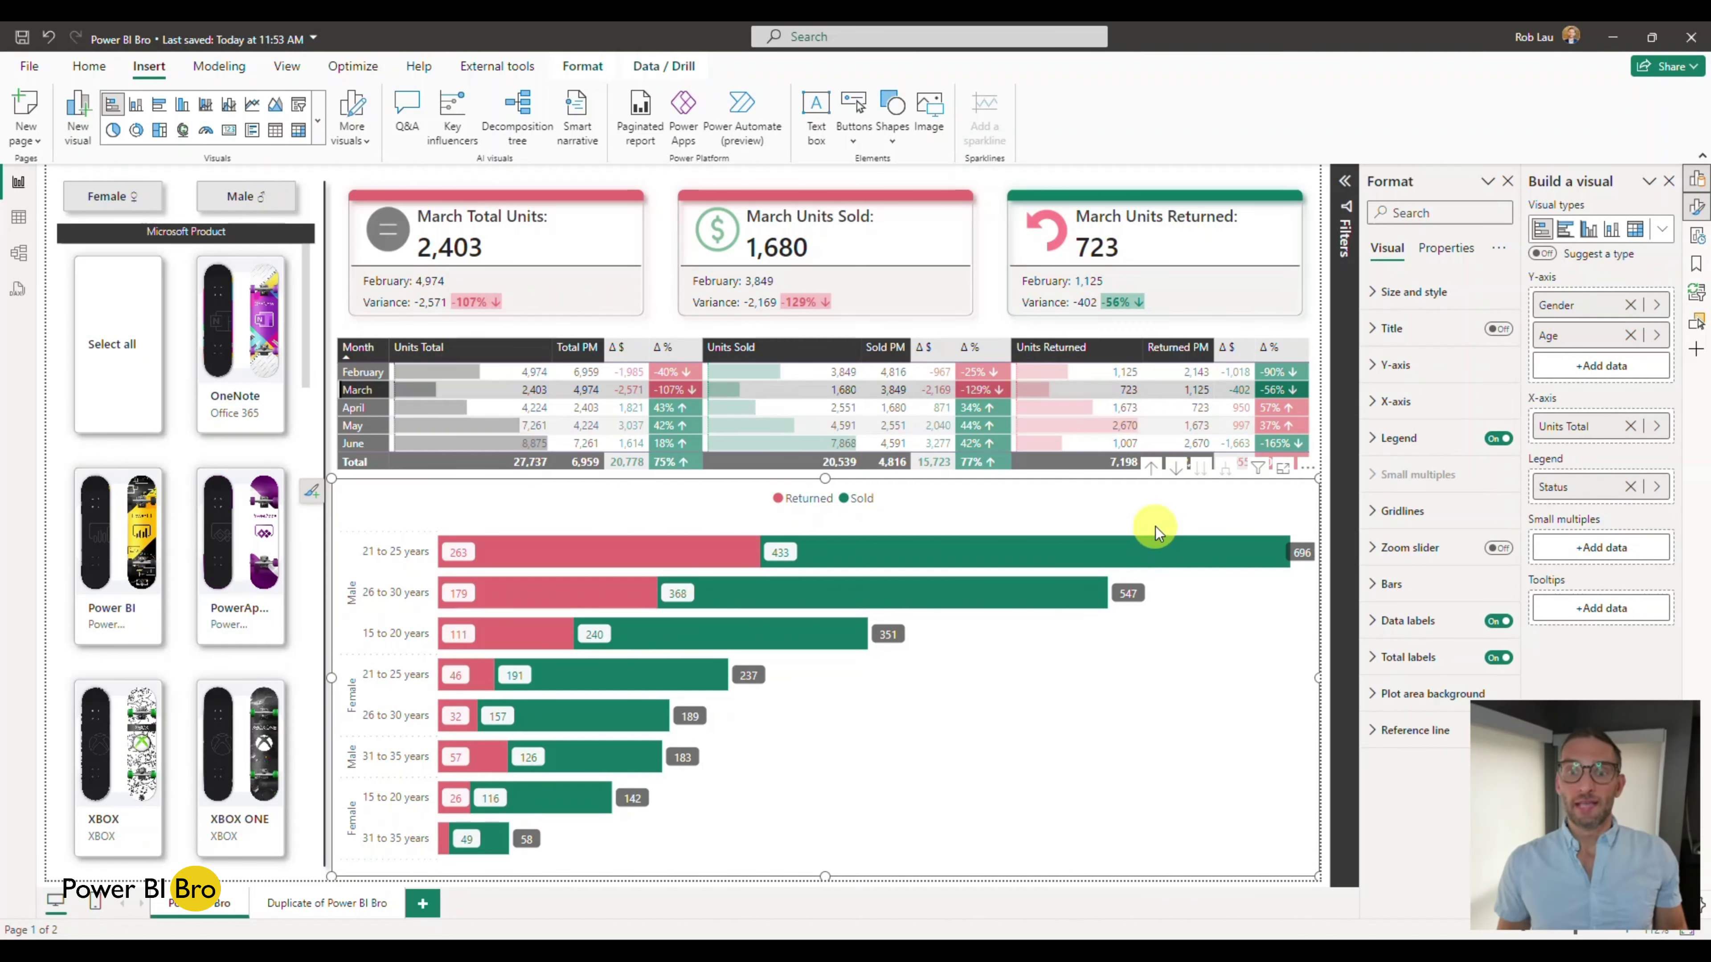
{"action": "left_click", "coordinate": [1151, 470]}
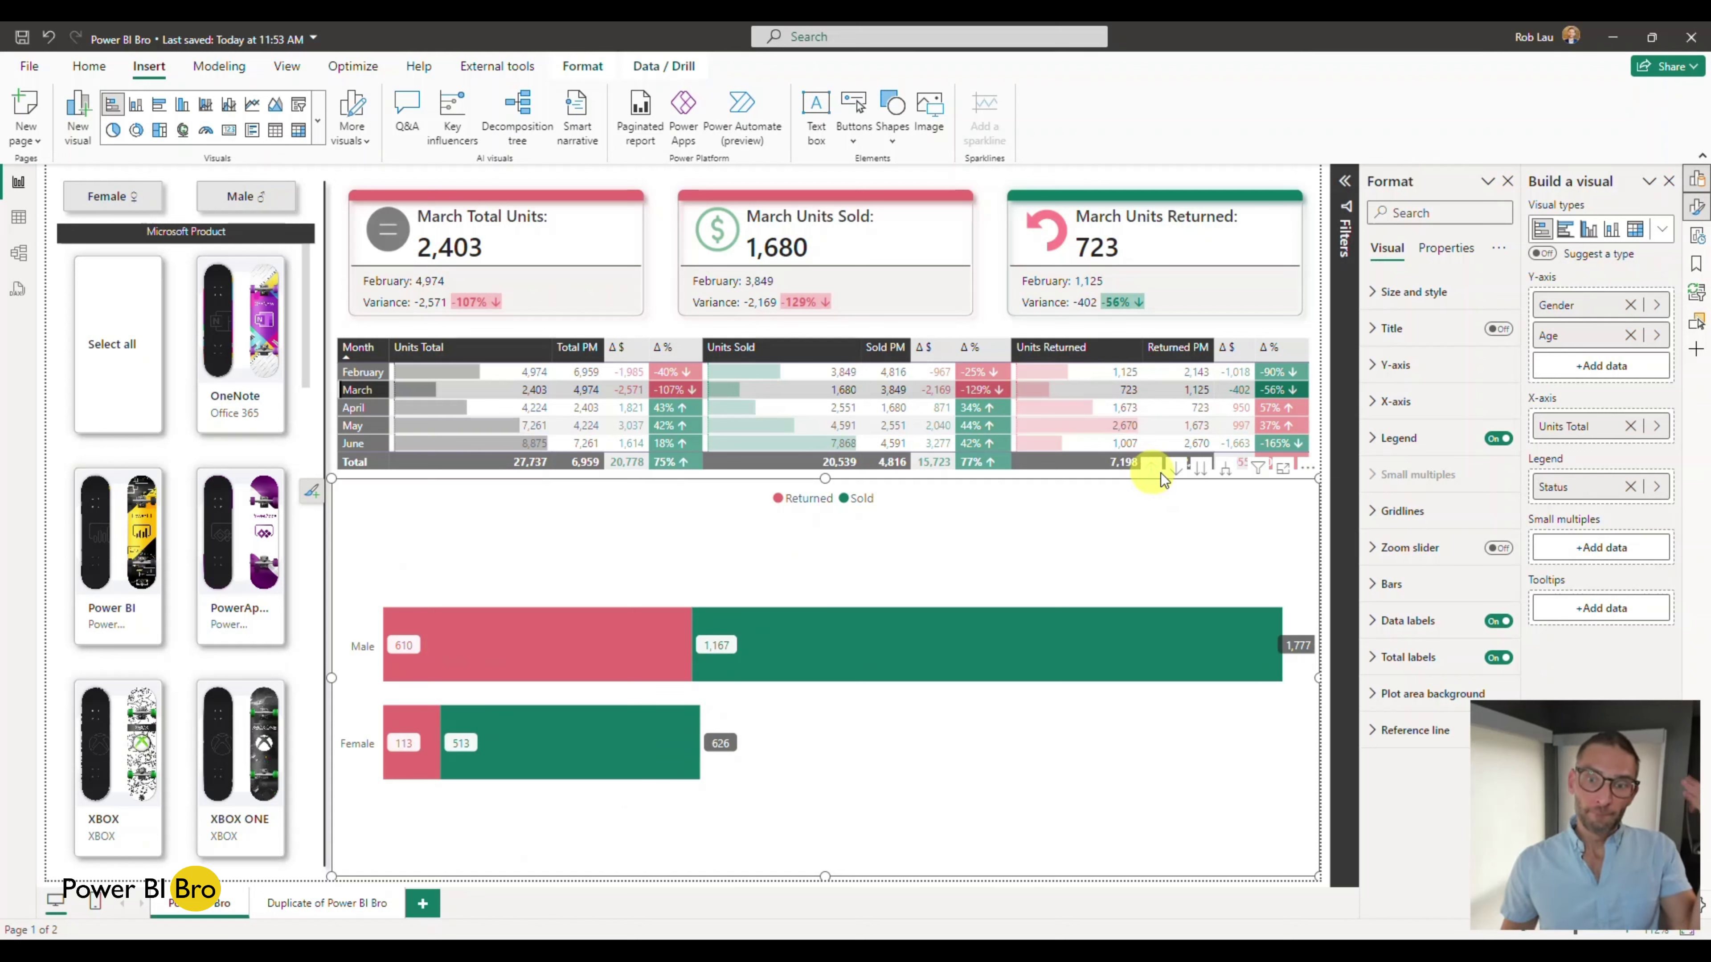
{"action": "left_click", "coordinate": [1181, 471]}
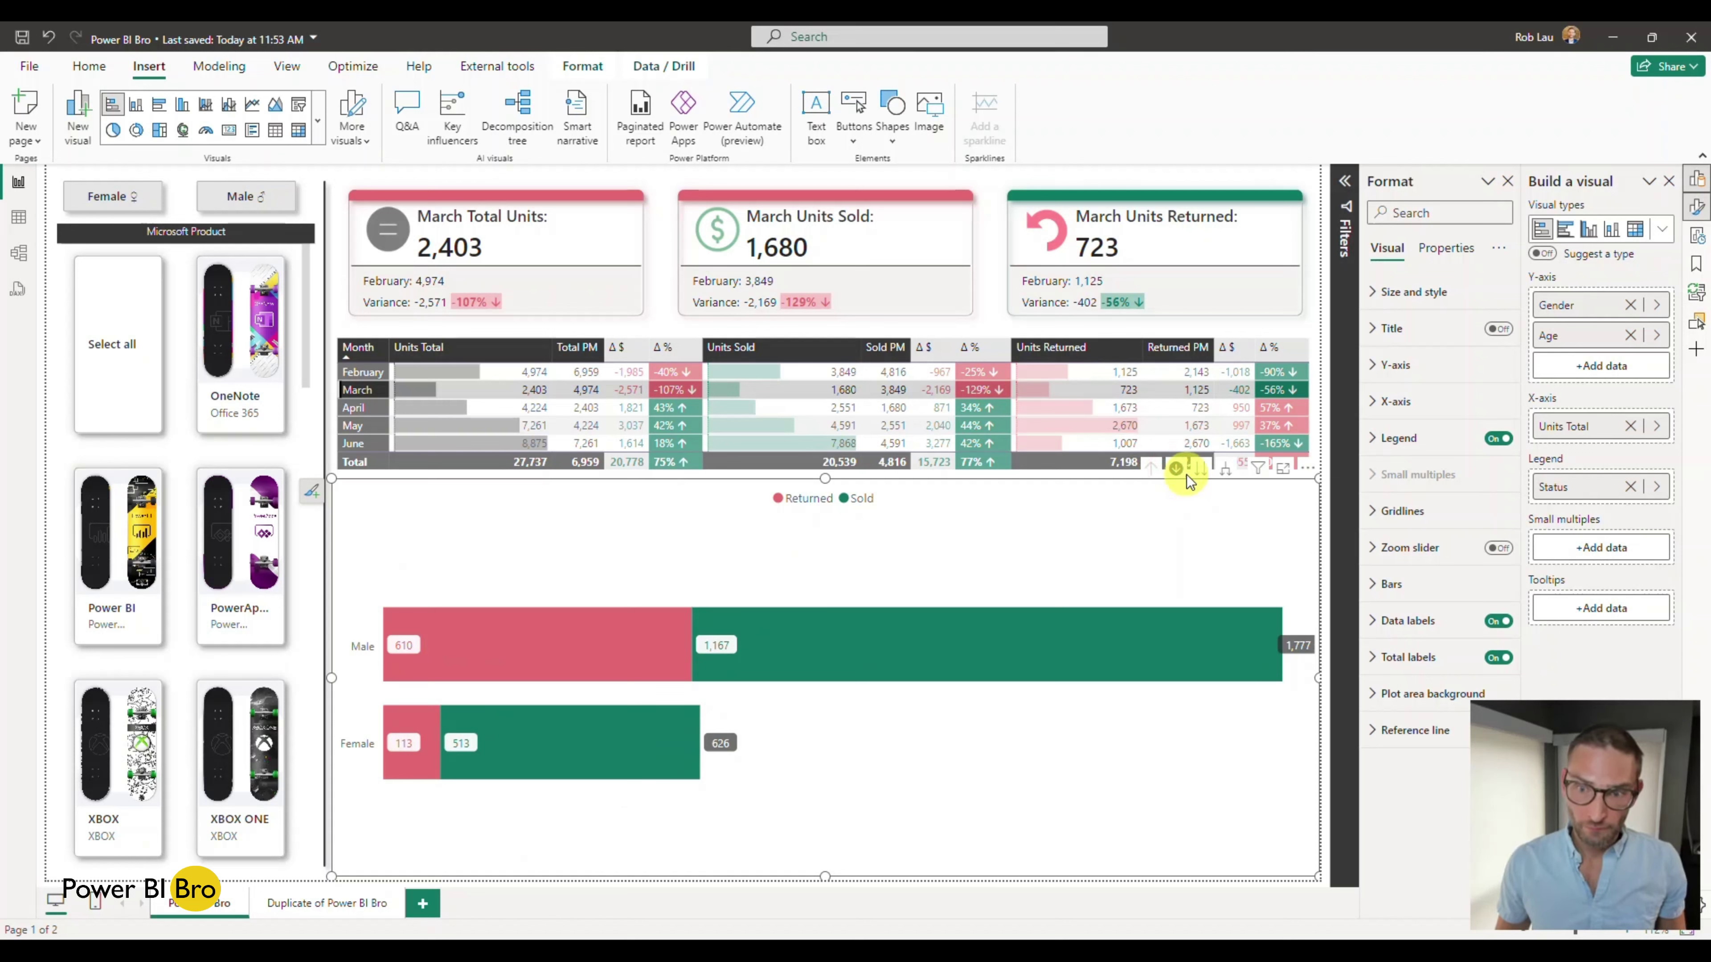
{"action": "left_click", "coordinate": [1224, 468]}
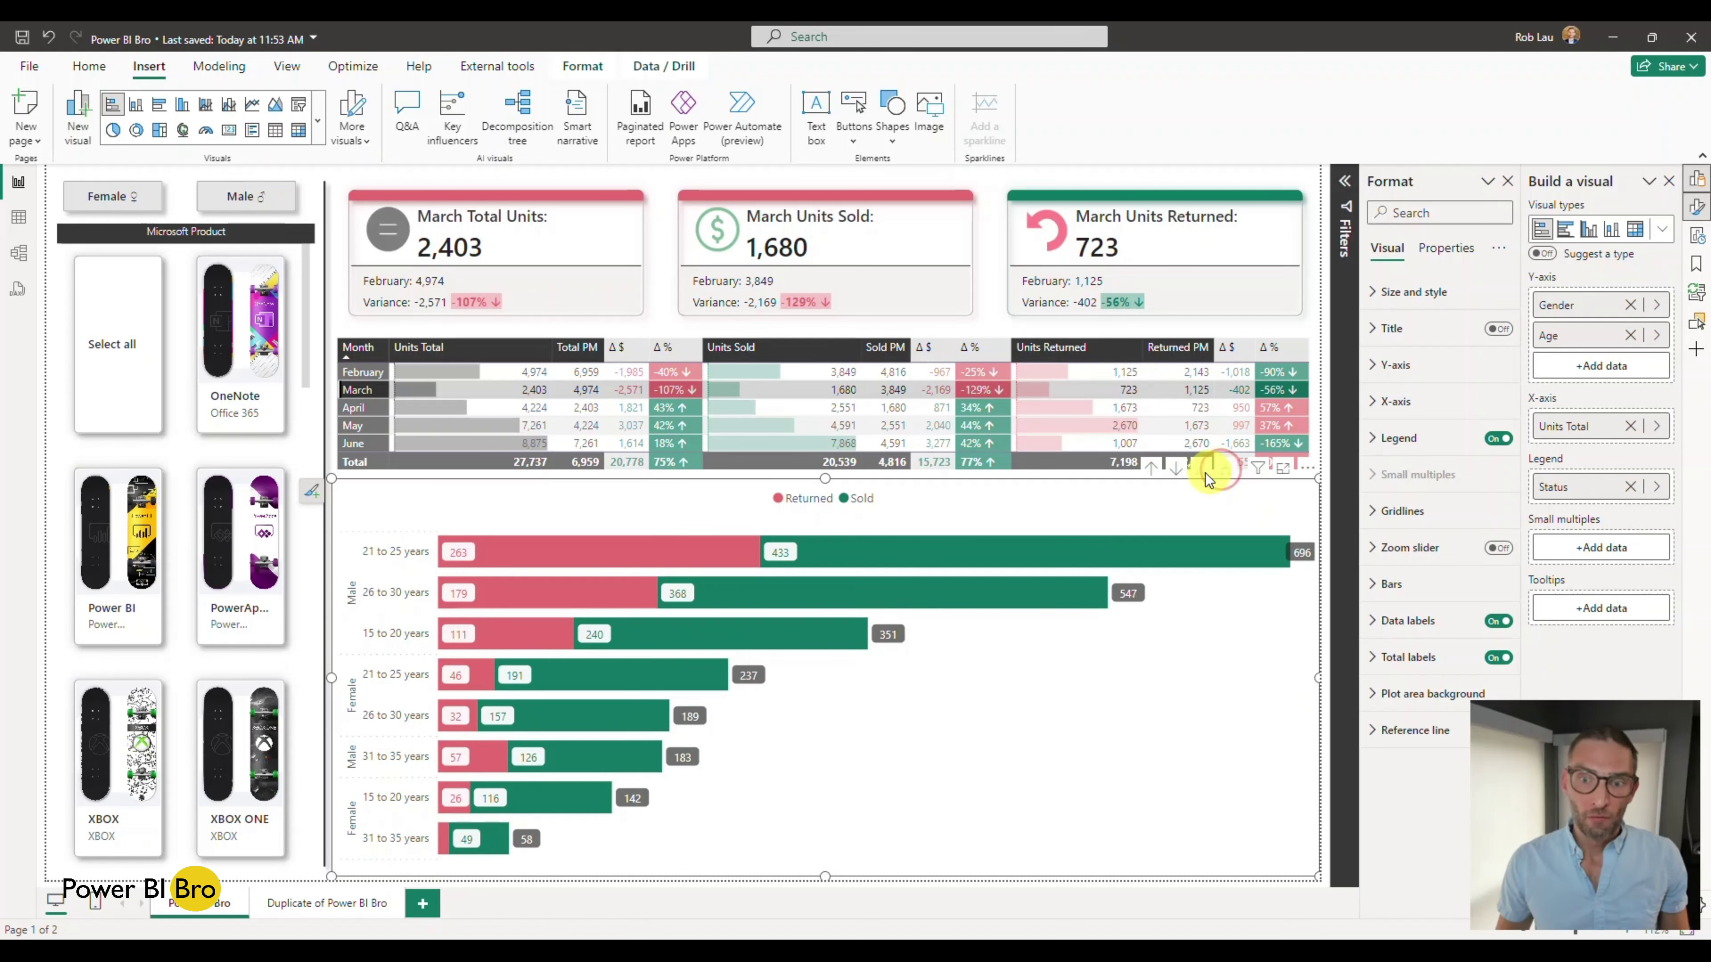
{"action": "left_click", "coordinate": [1201, 468]}
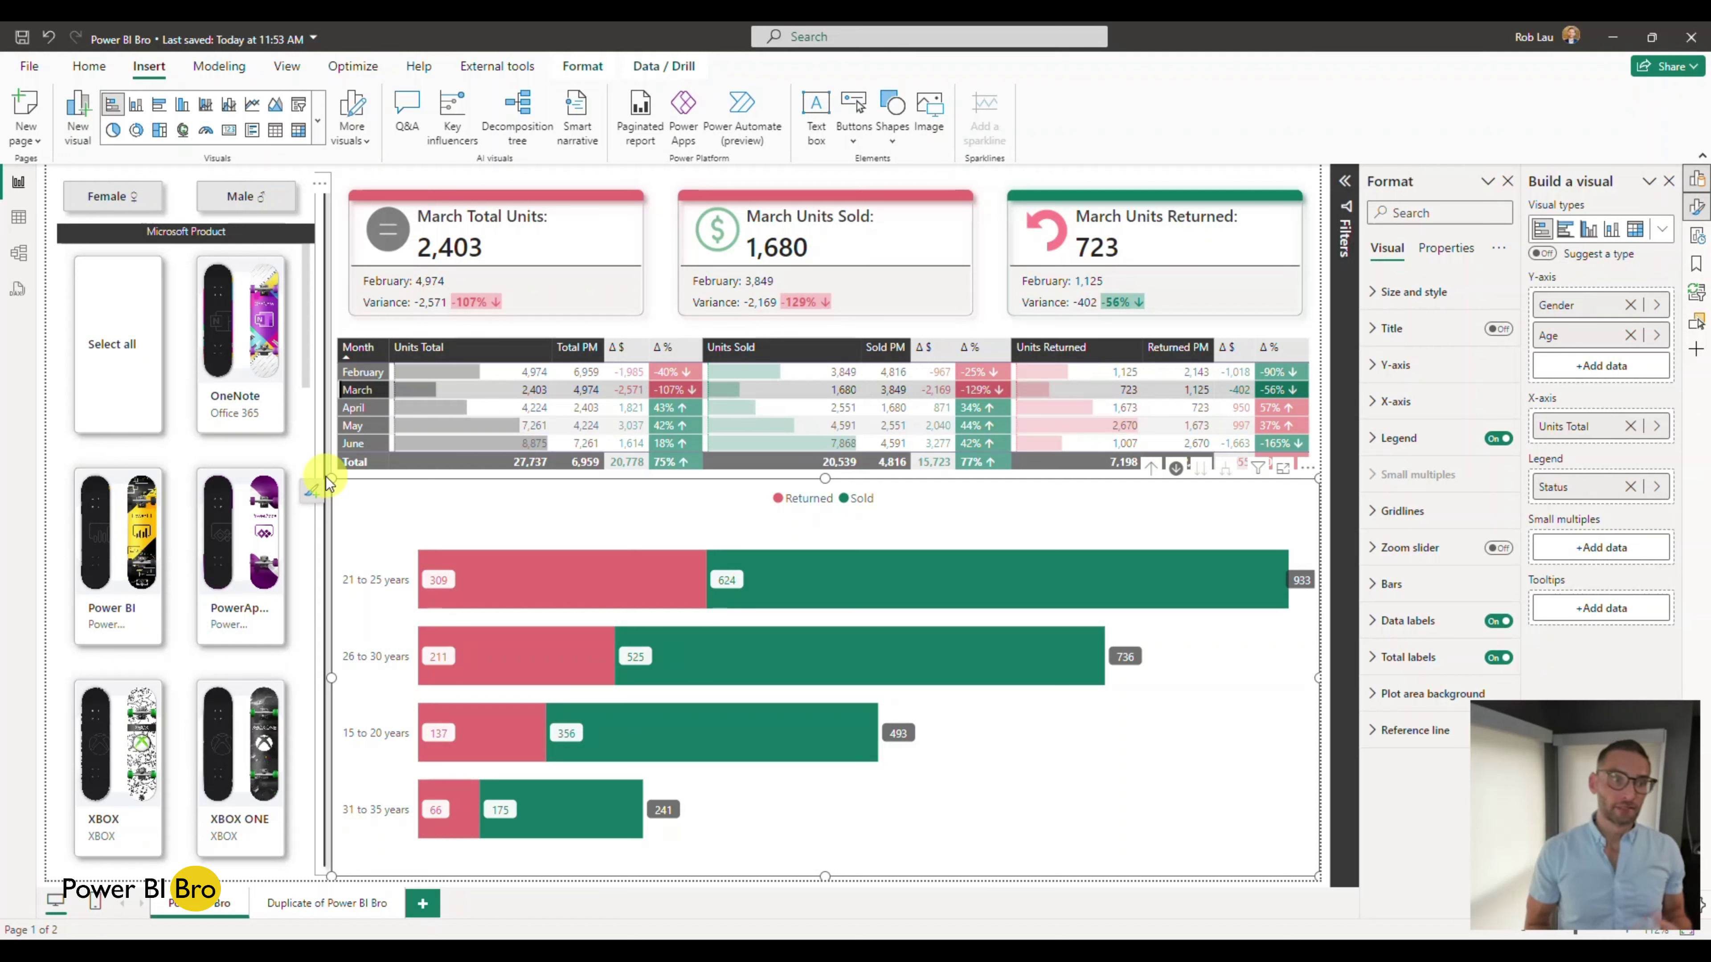
{"action": "left_click", "coordinate": [250, 386]}
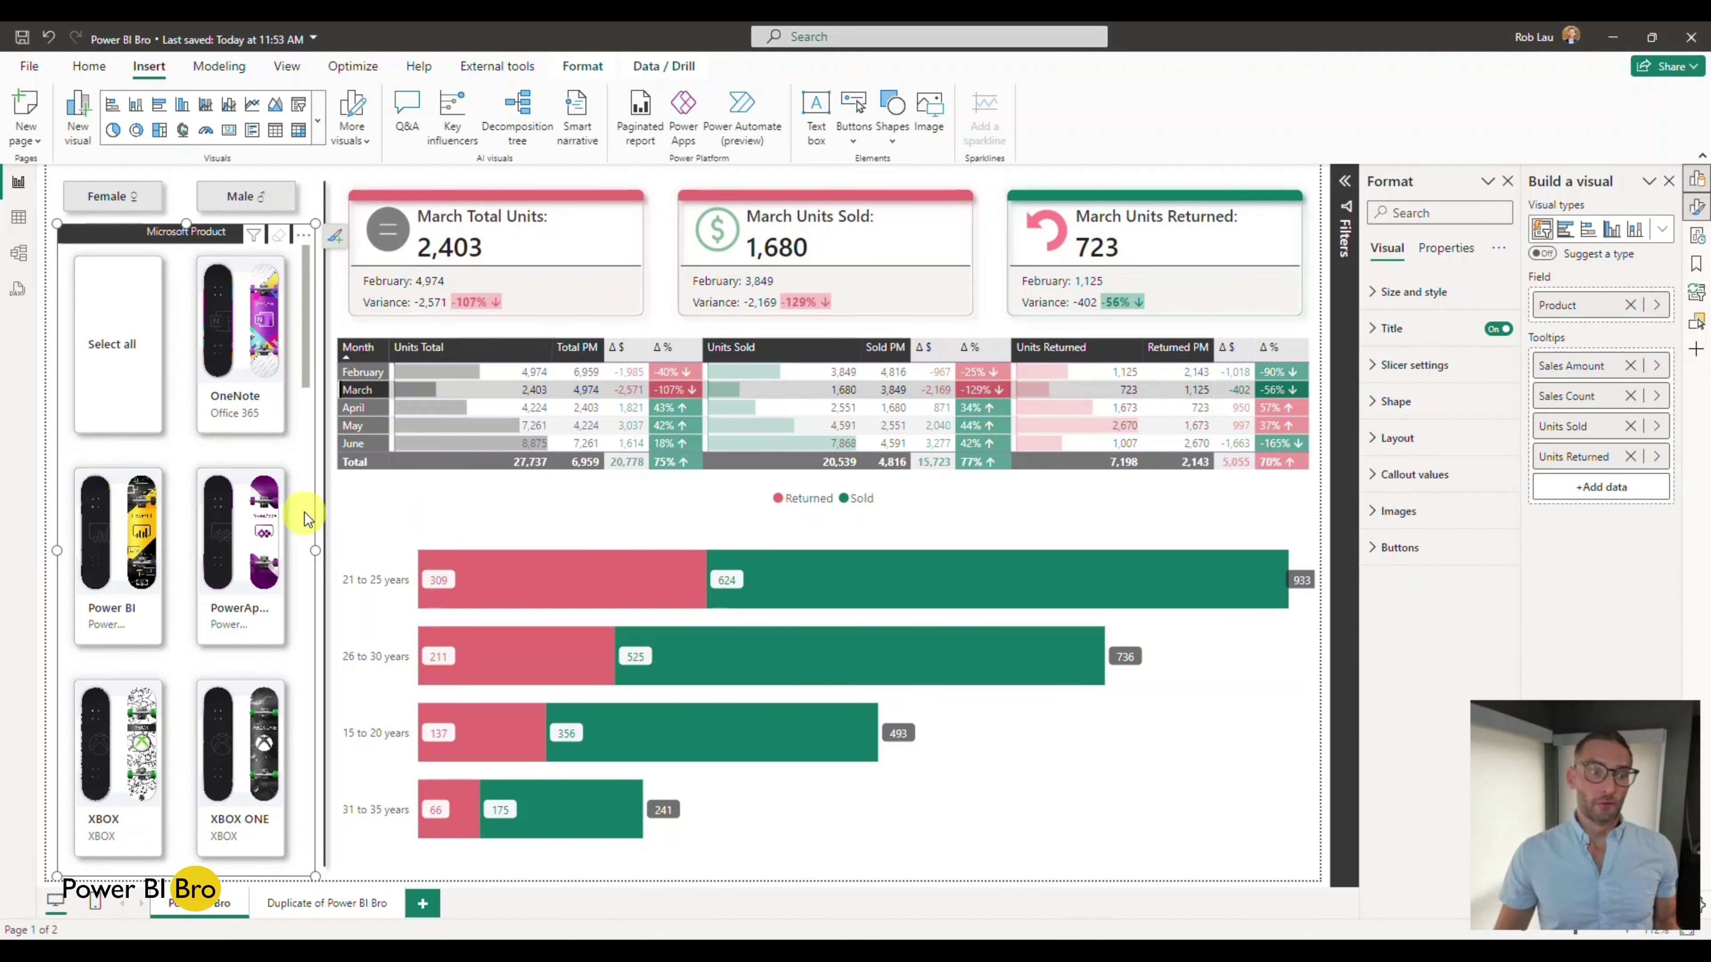
{"action": "left_click", "coordinate": [329, 480]}
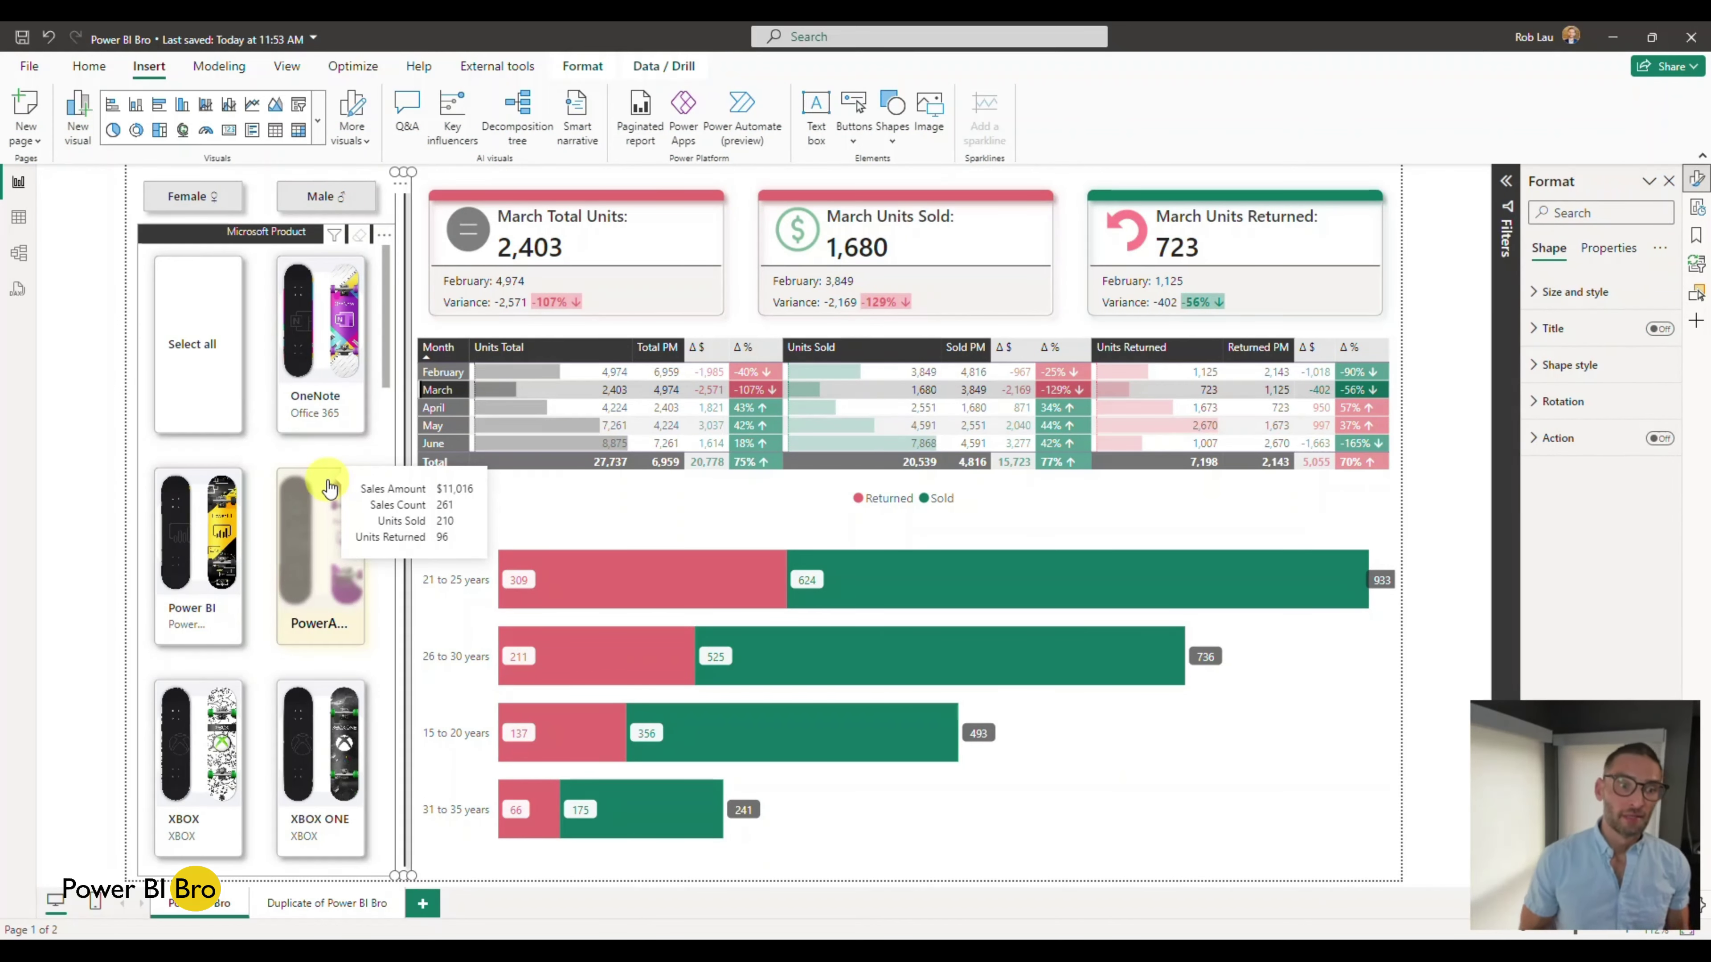
Turn off drill-down mode on the stacked bar chart and bring it back to the combined Gender and Age level
{"action": "left_click", "coordinate": [1287, 834]}
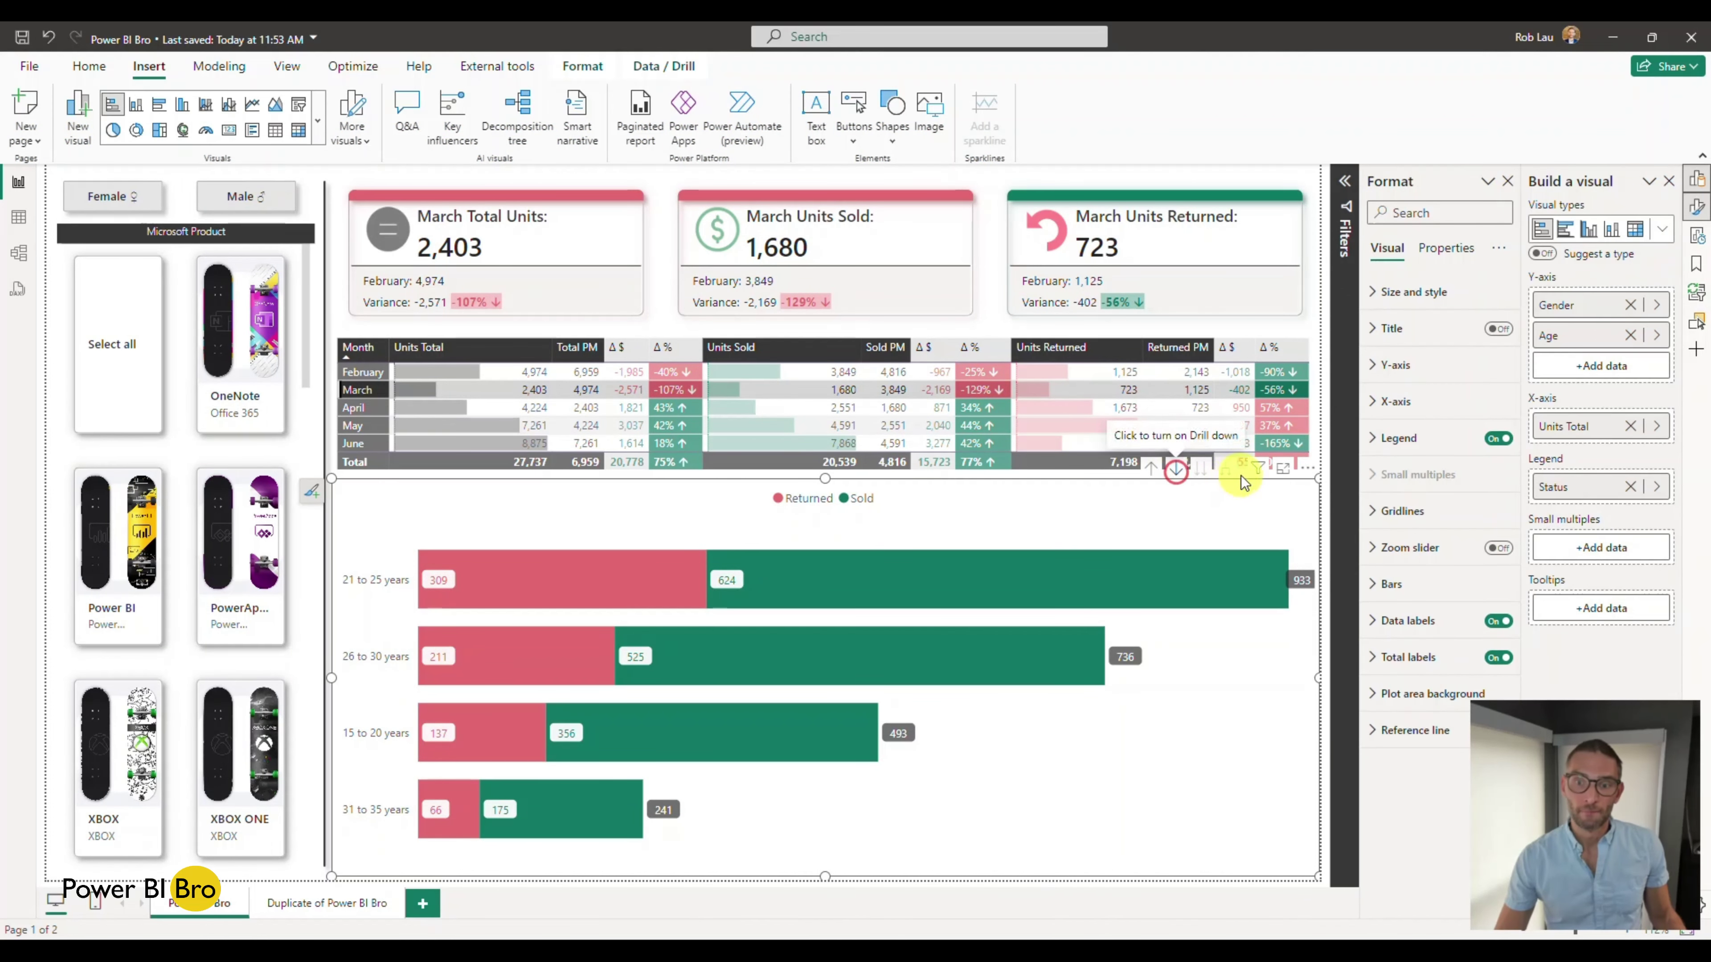
{"action": "left_click", "coordinate": [1227, 470]}
{"action": "left_click", "coordinate": [1153, 471]}
{"action": "left_click", "coordinate": [1225, 467]}
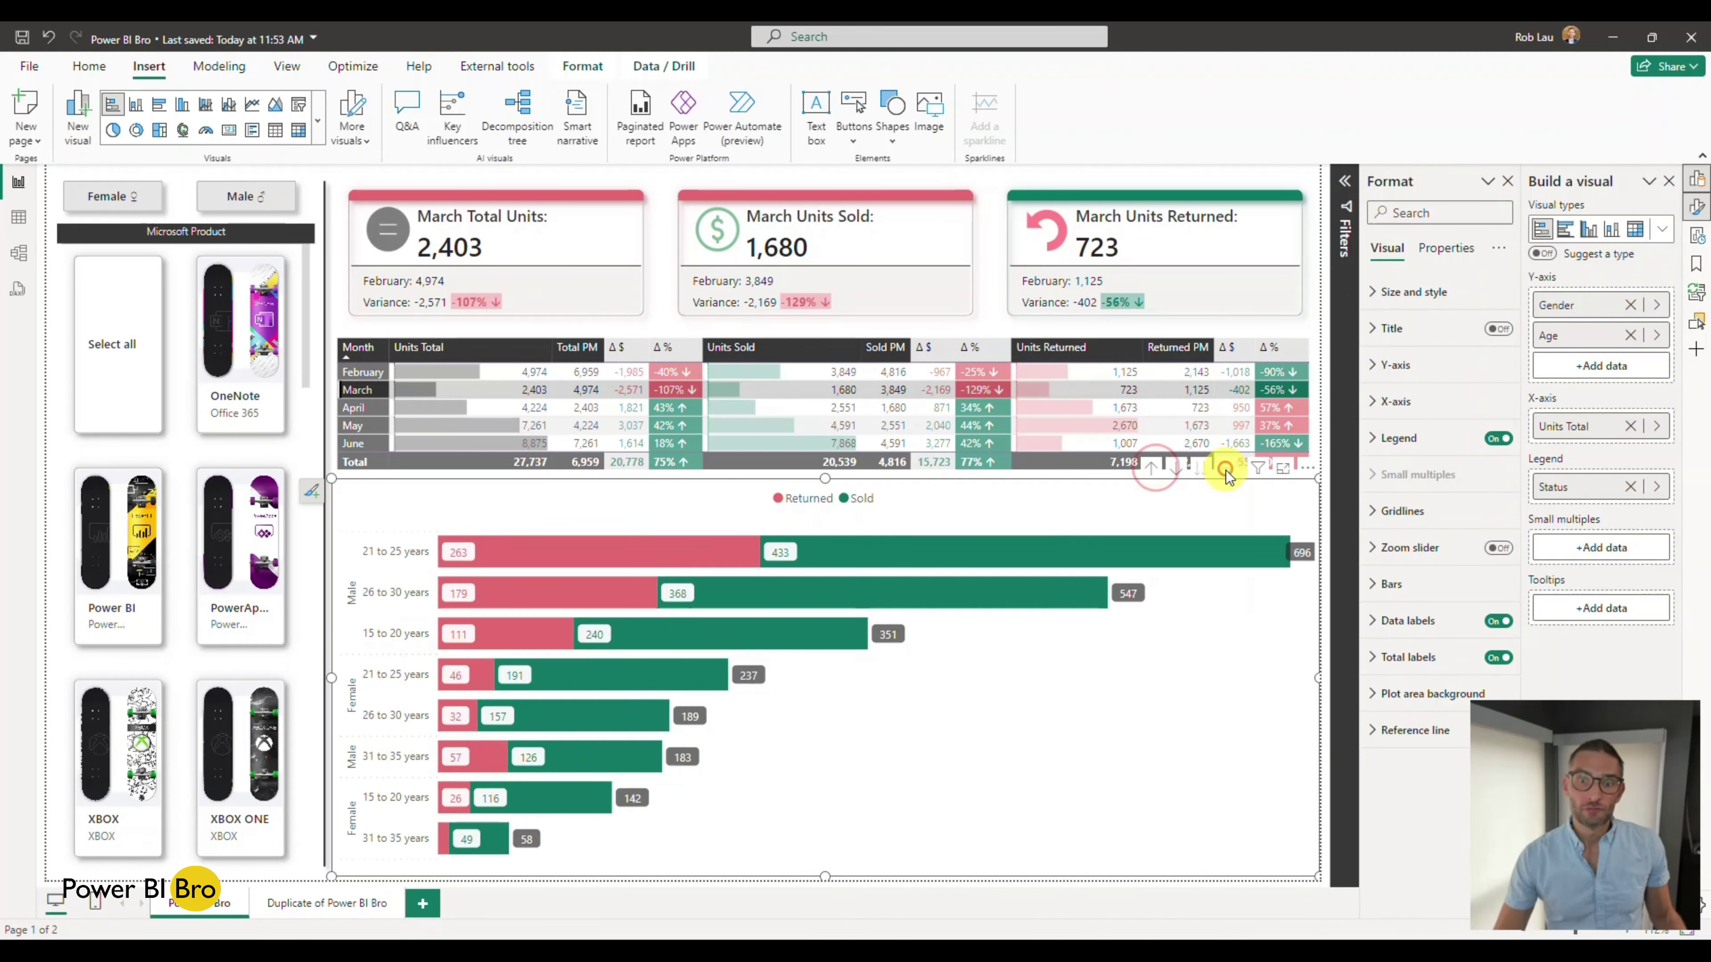